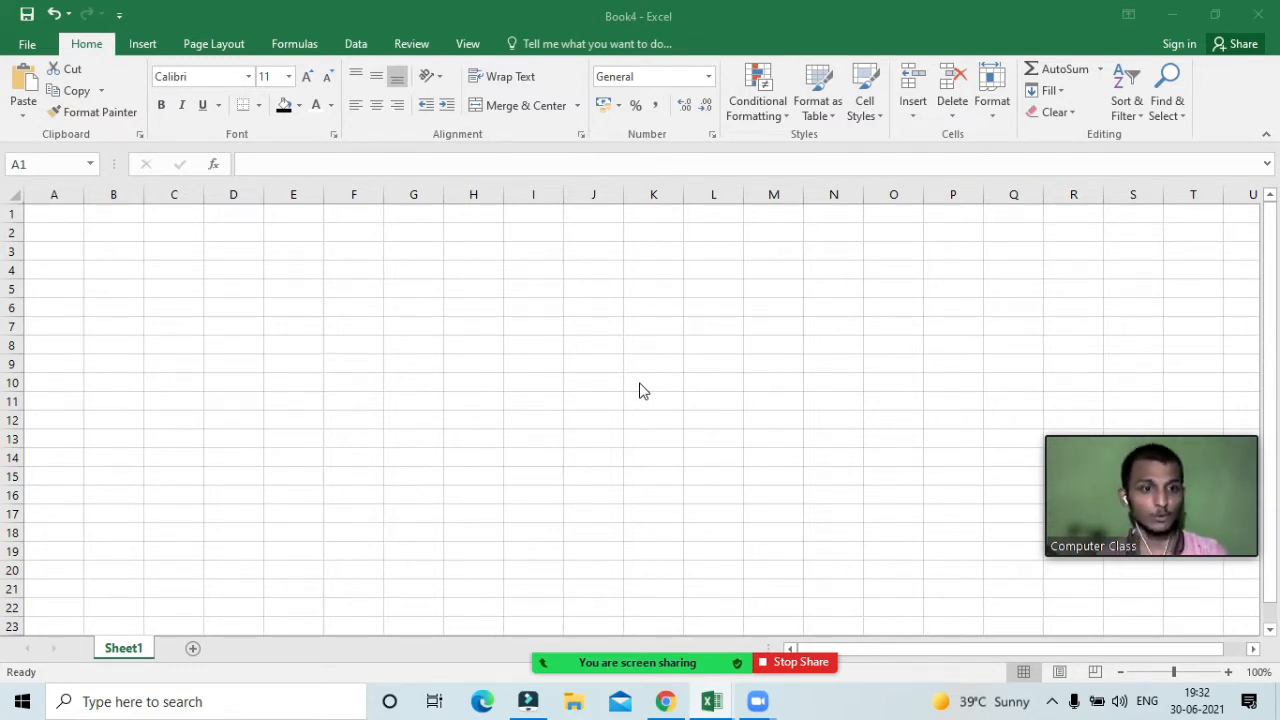
# Merge and center cells A1 through J3 into one title cell
pyautogui.click(1188, 676)
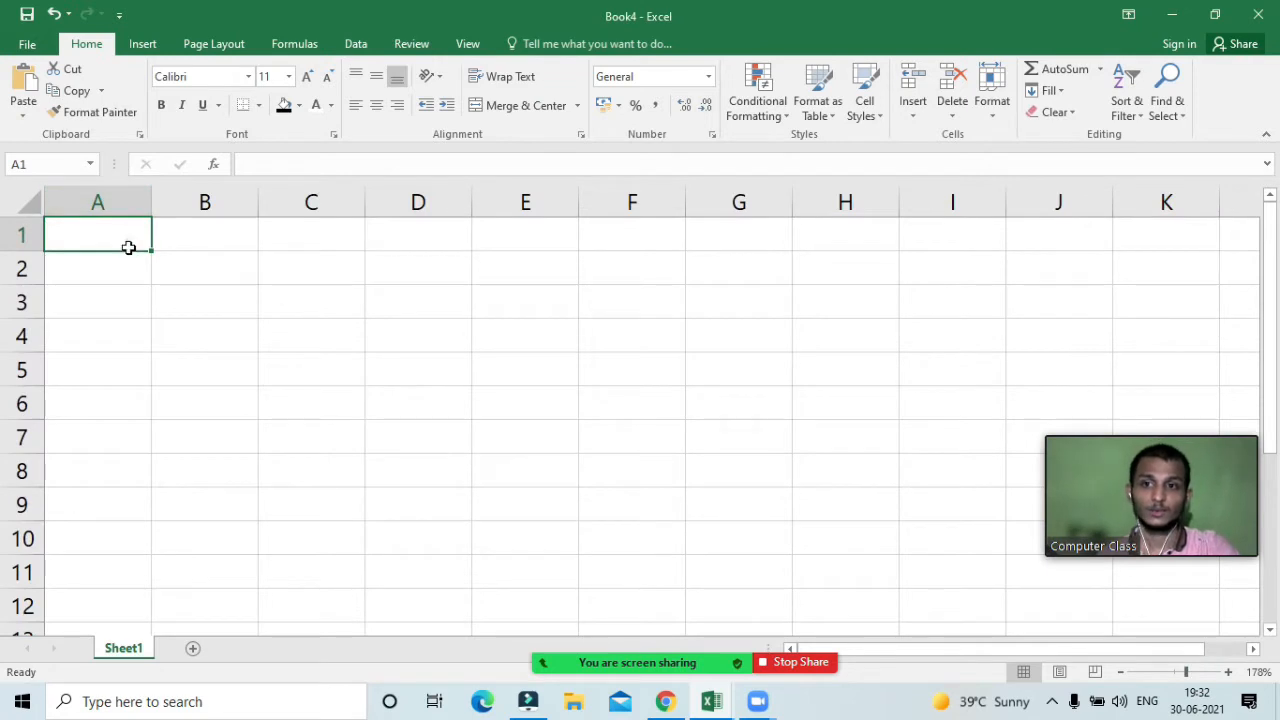
pyautogui.moveTo(128, 247); pyautogui.dragTo(1012, 302)
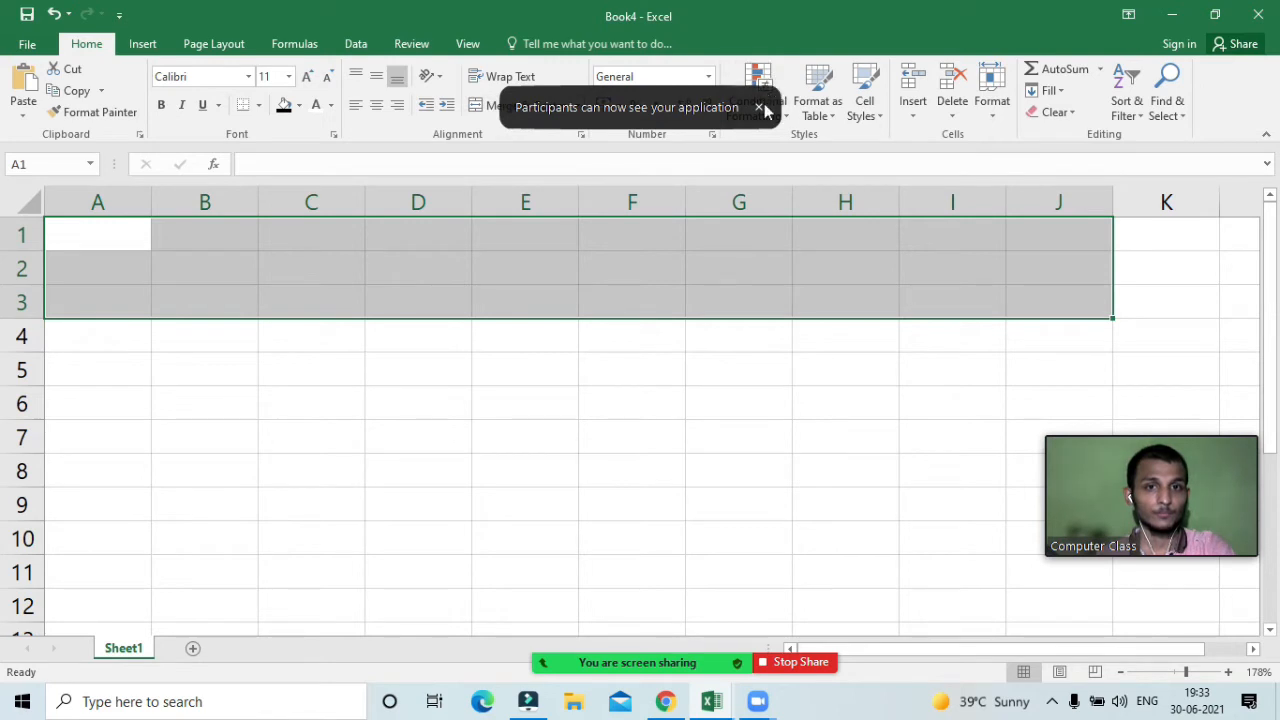
pyautogui.click(758, 107)
pyautogui.click(525, 106)
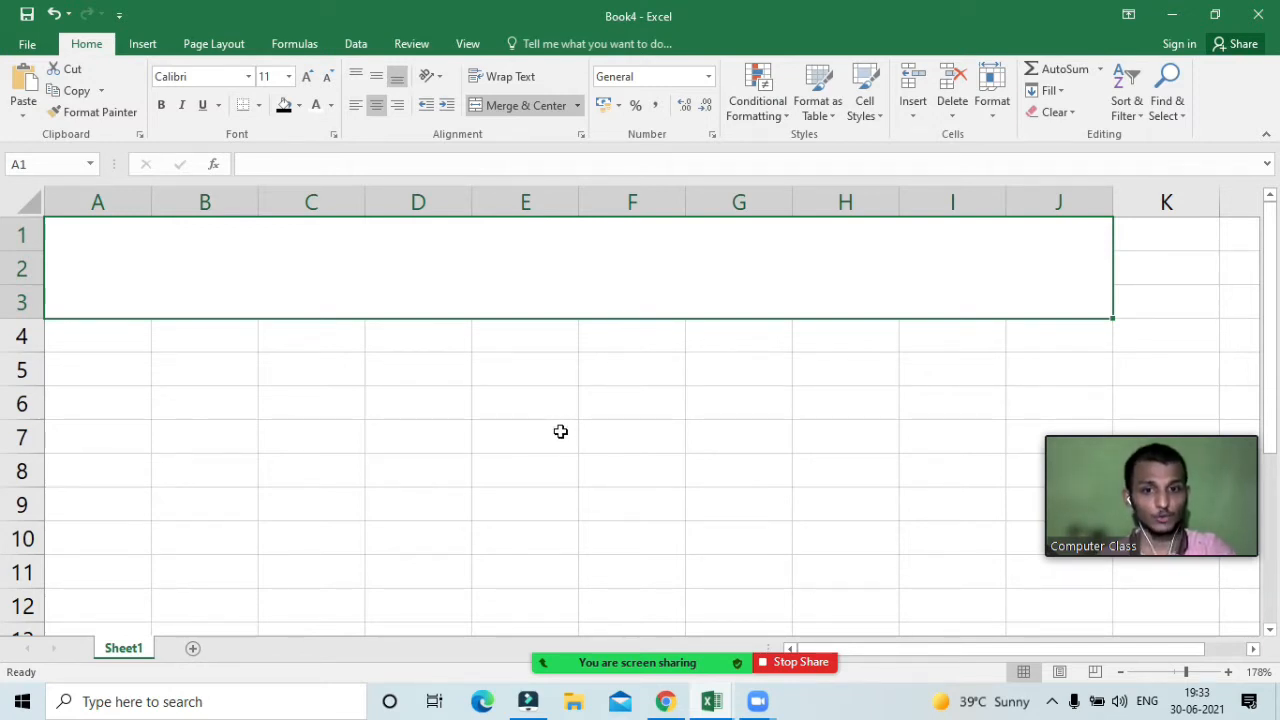
# Enter the shortcut note "ALT + HMC" in cell I11 and fit column I's width to its content
pyautogui.click(937, 568)
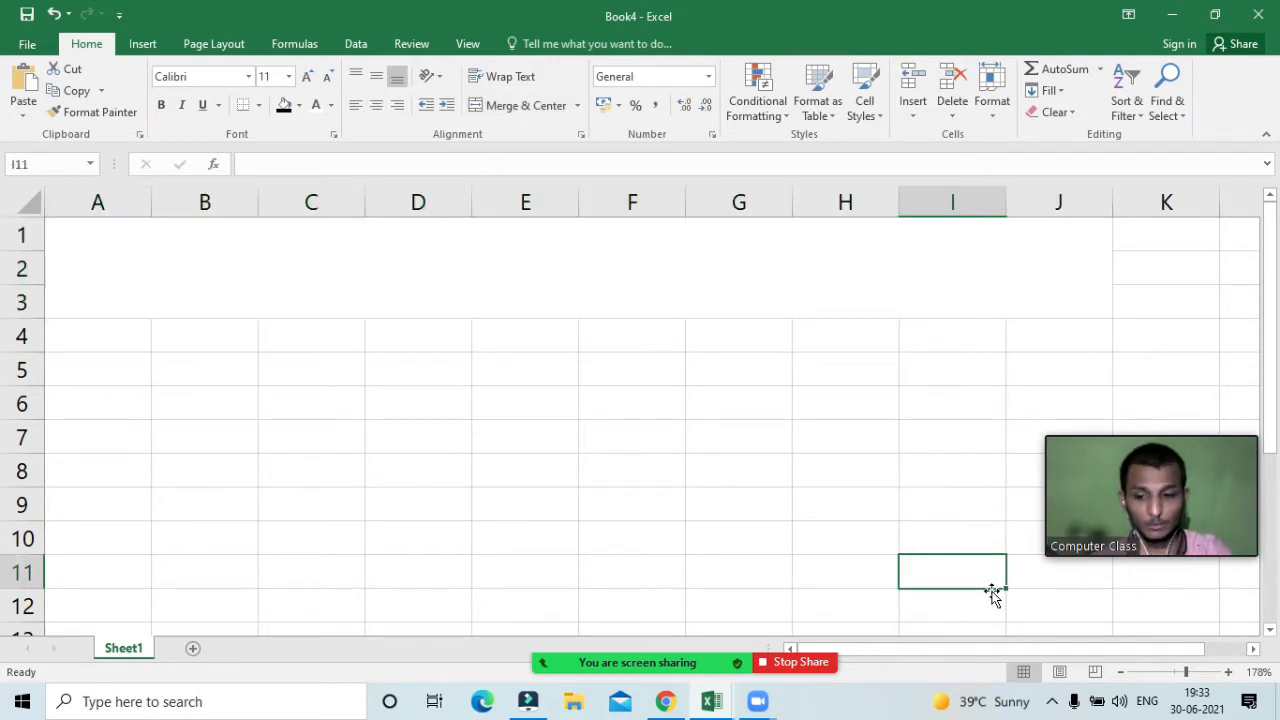
pyautogui.write('ALT ')
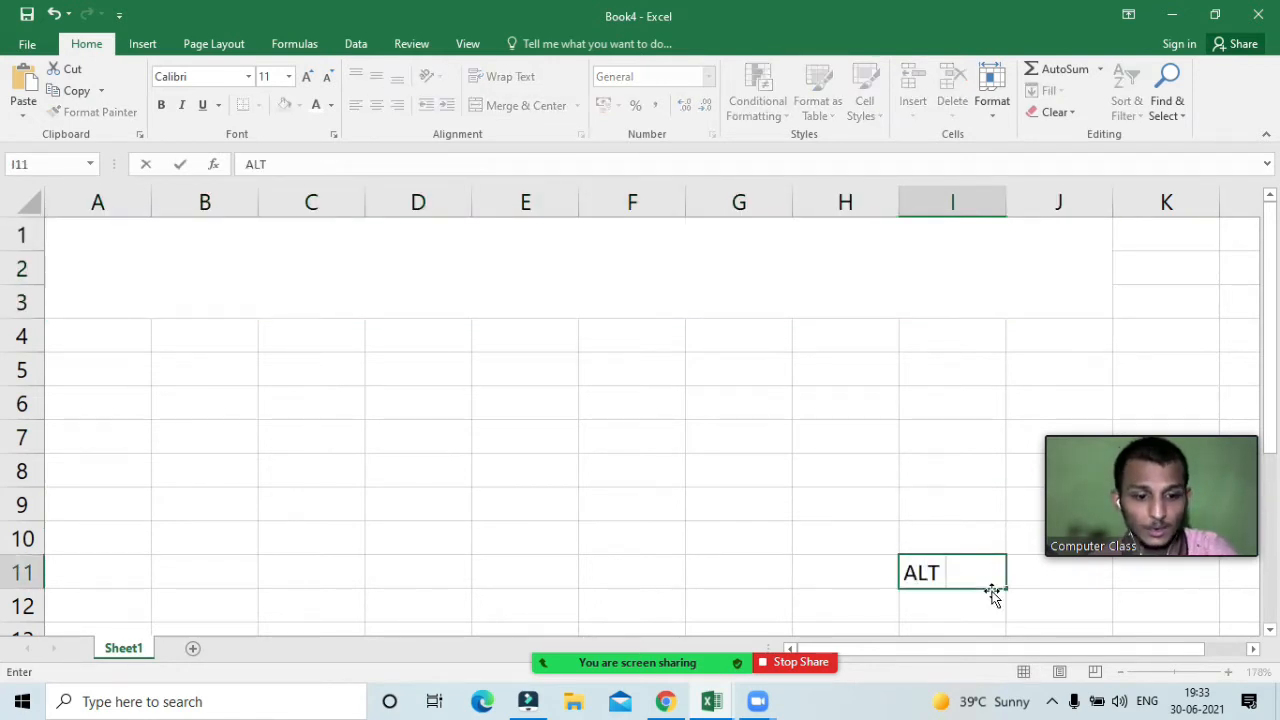
pyautogui.write('+ H')
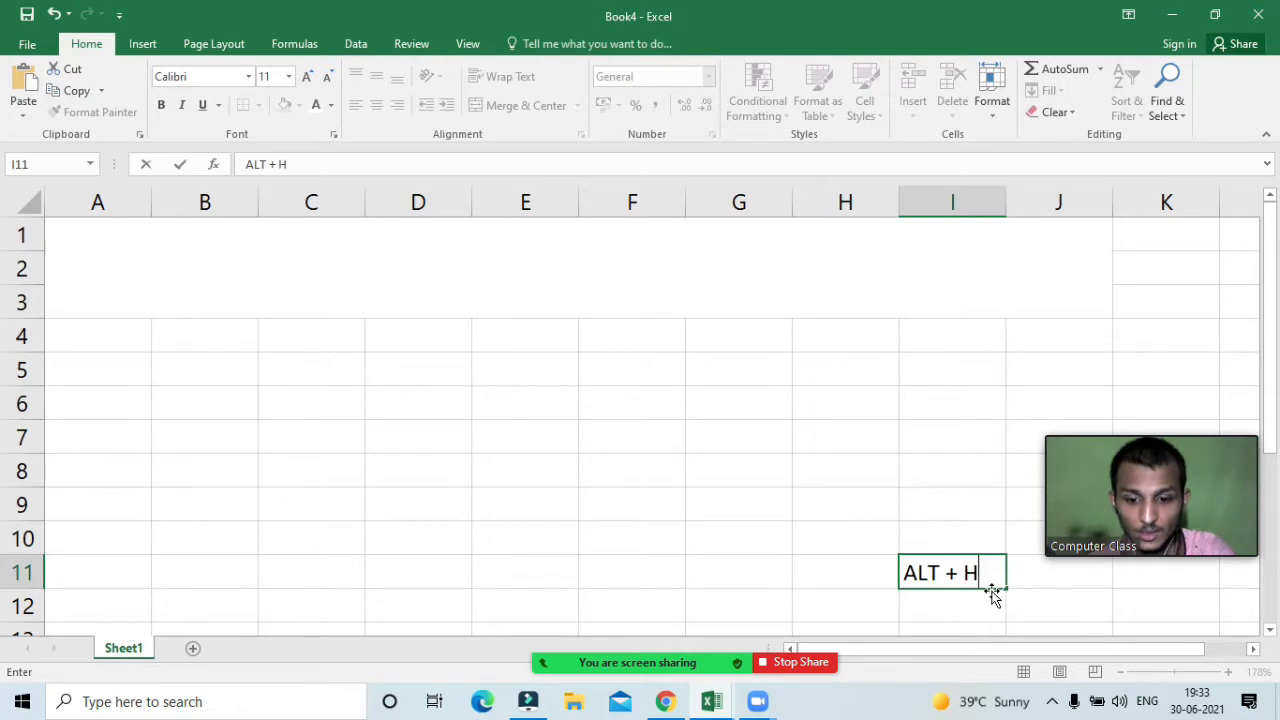
pyautogui.write('MC')
pyautogui.click(1020, 593)
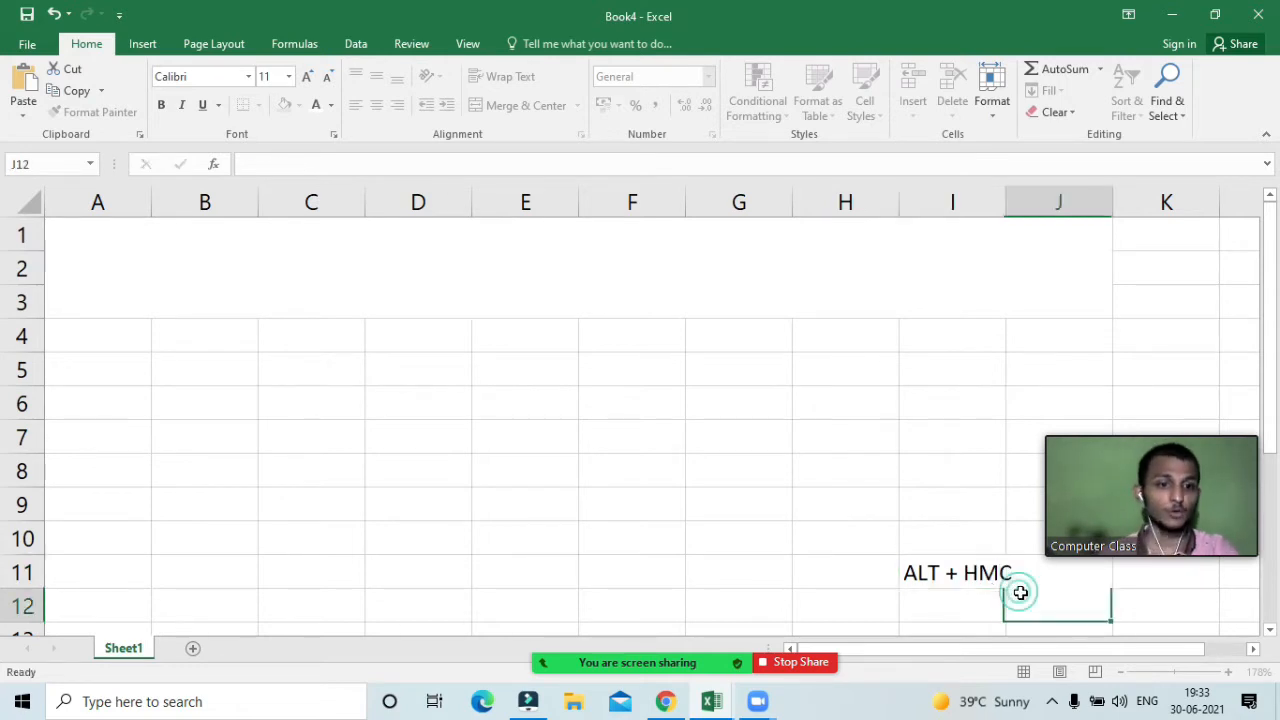
pyautogui.doubleClick(1006, 194)
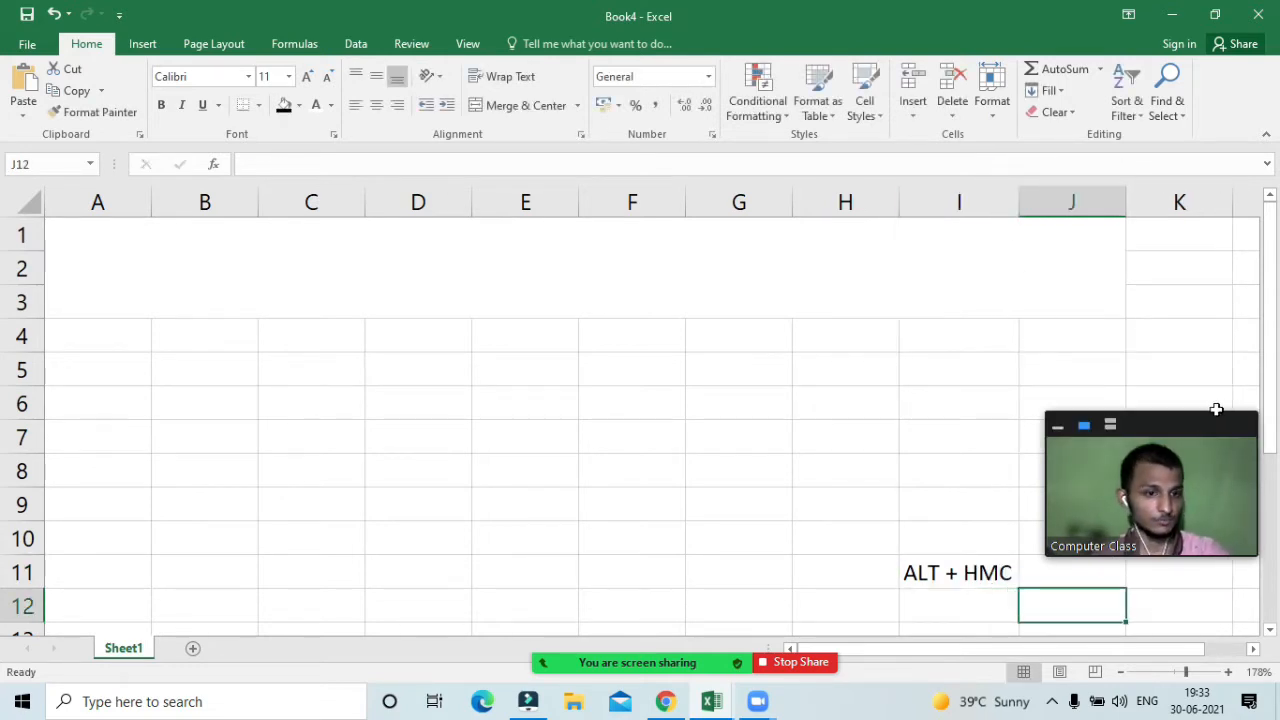
pyautogui.moveTo(1216, 409); pyautogui.dragTo(1225, 351)
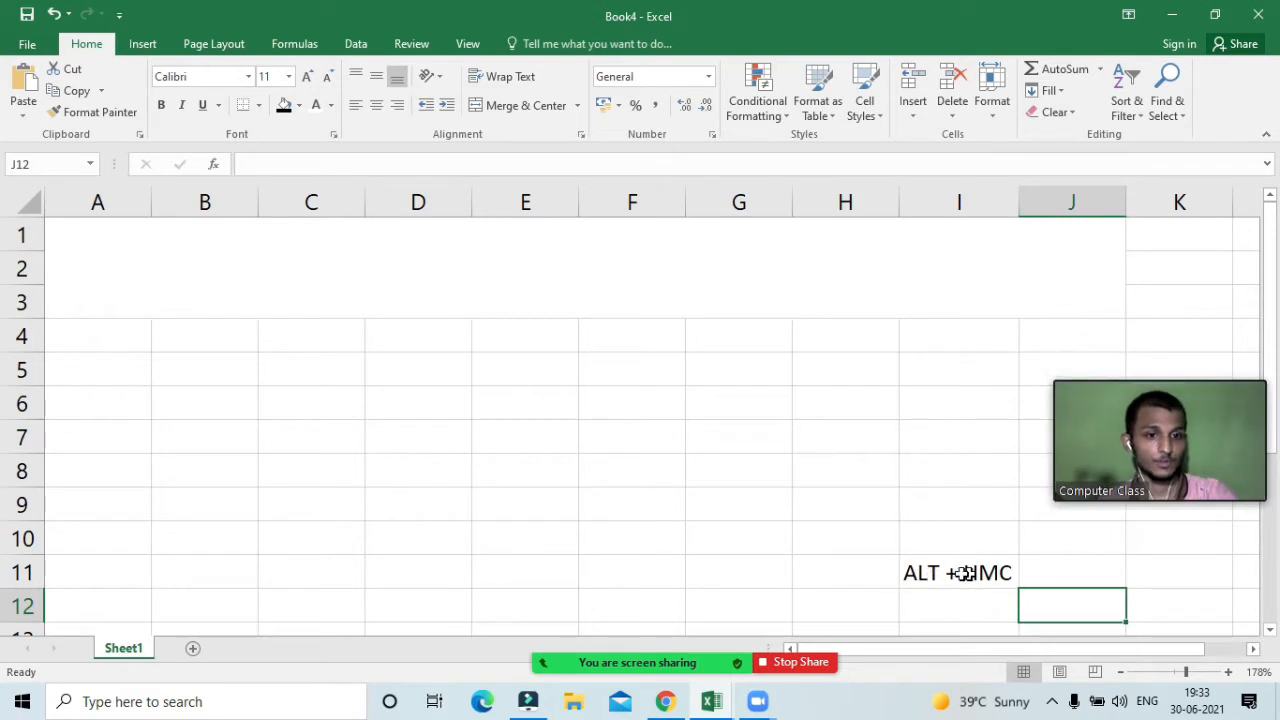
# Enter the title "MATHA MATICAL FUNCTION" in the merged cell A1:J3
pyautogui.click(370, 402)
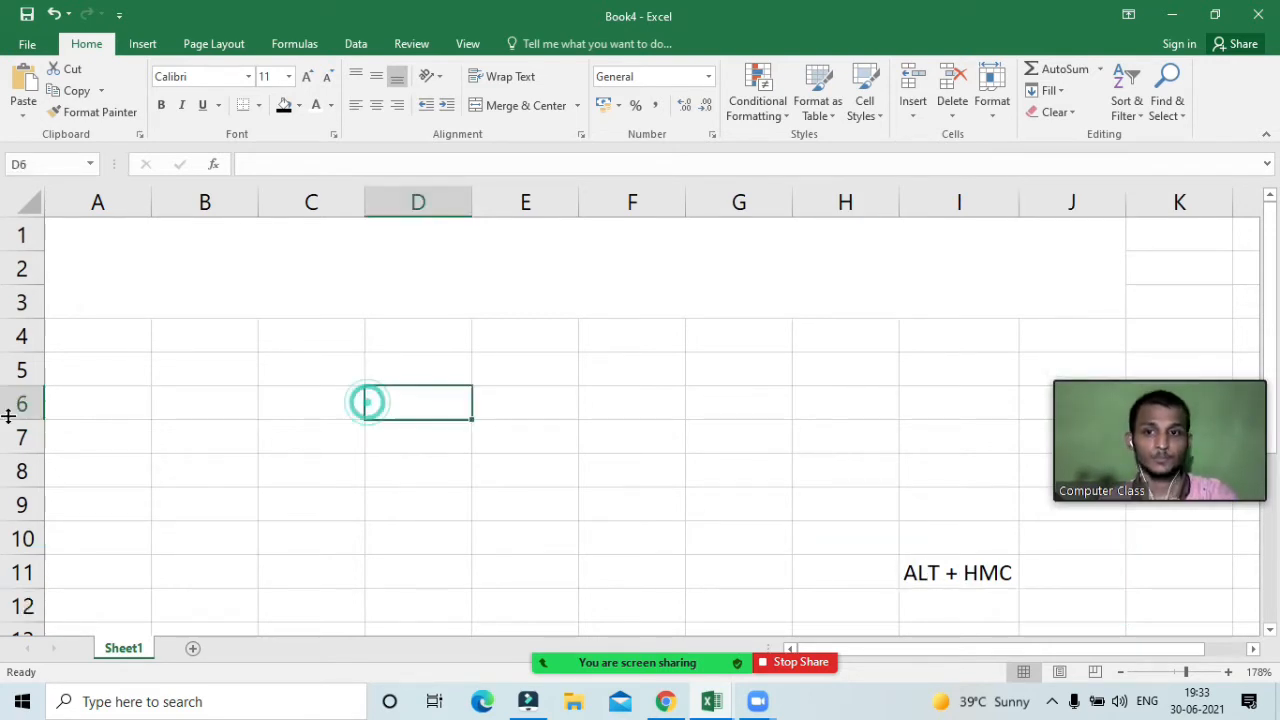
pyautogui.click(110, 298)
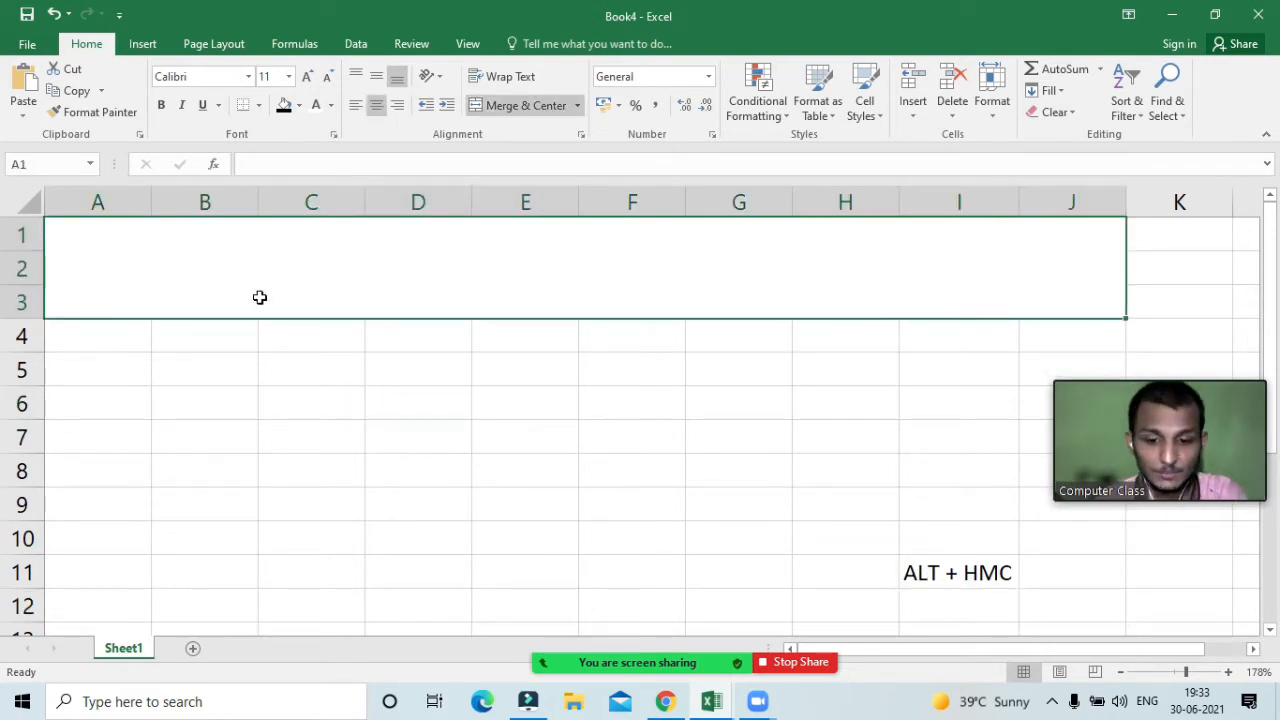
pyautogui.write('MATH')
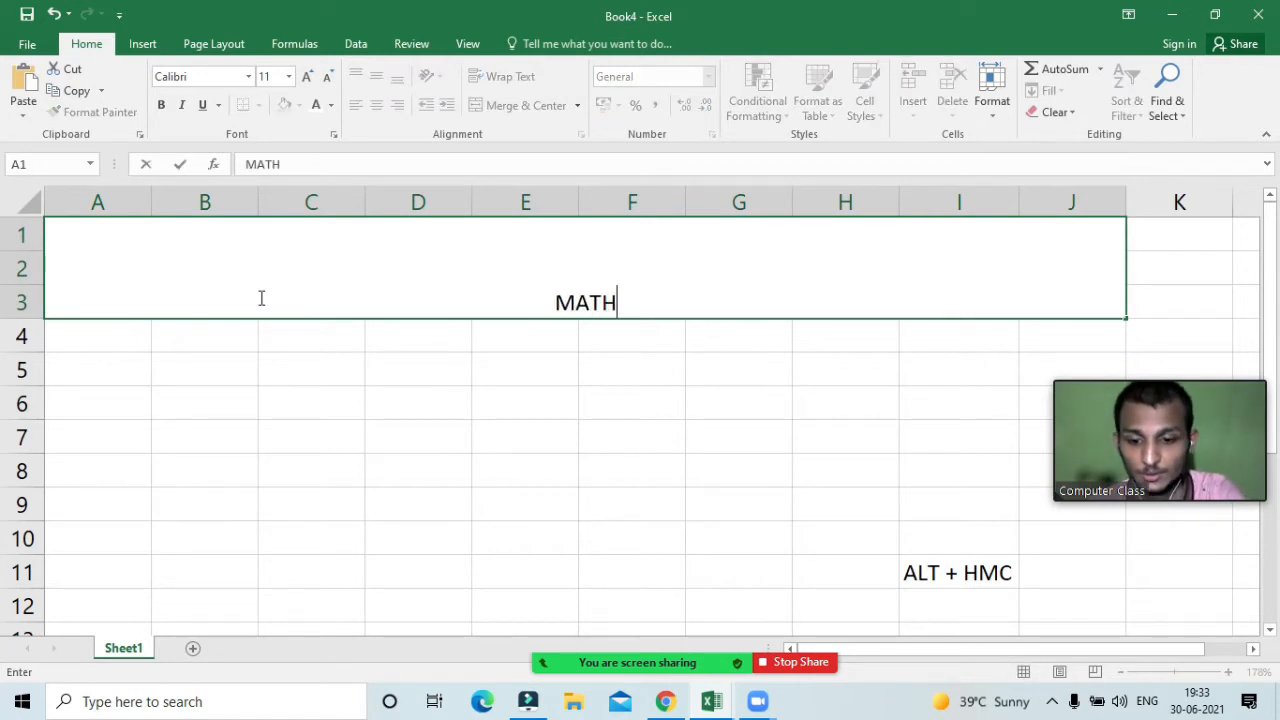
pyautogui.write('A MAT')
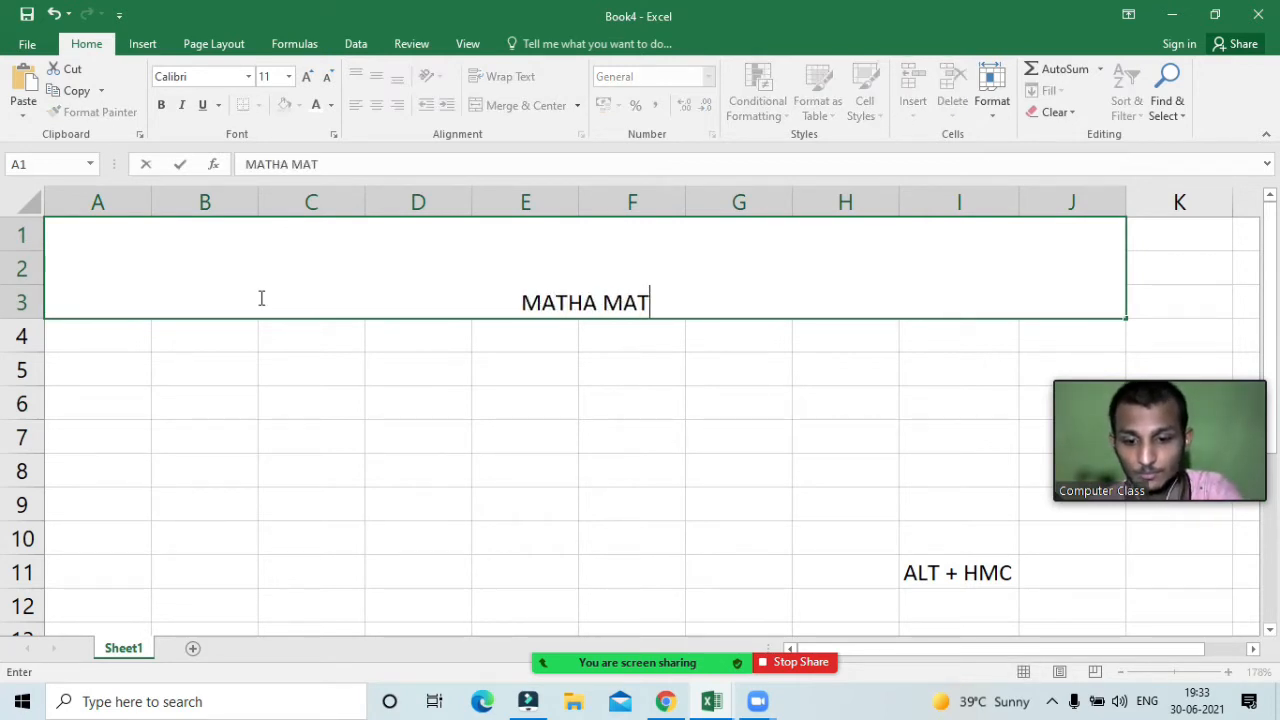
pyautogui.write('ICALFUN')
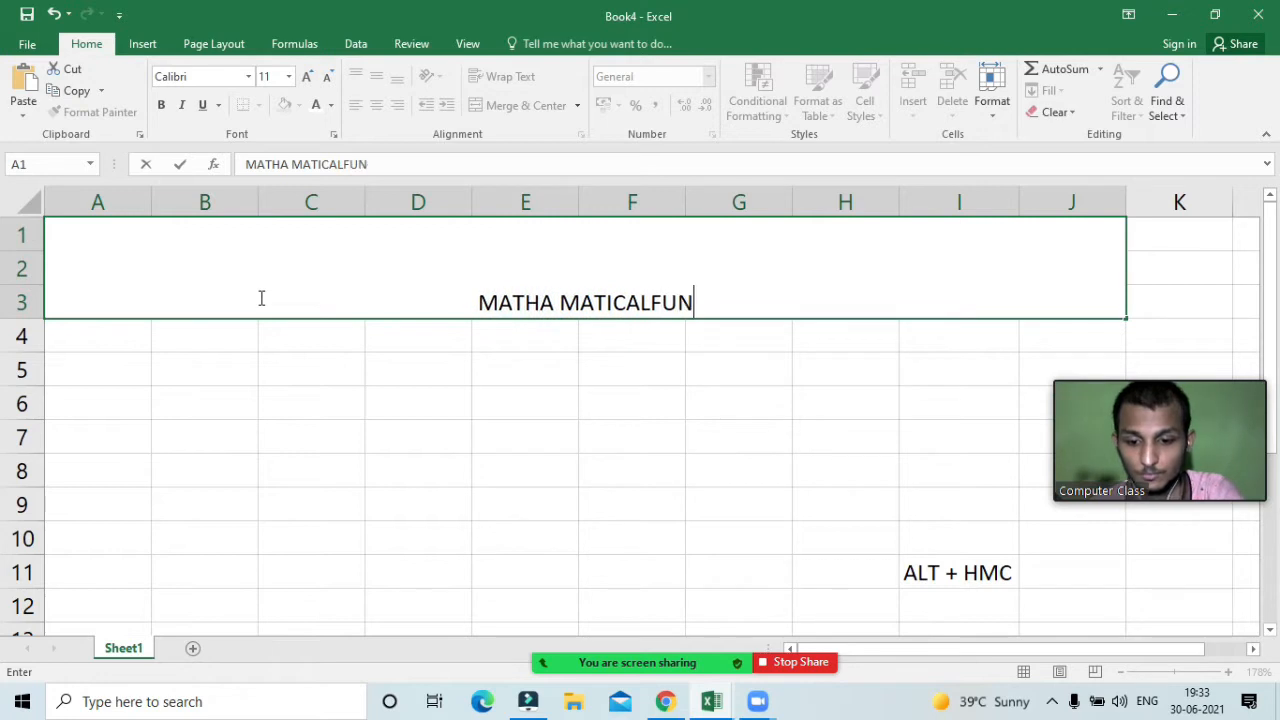
pyautogui.write('CTION')
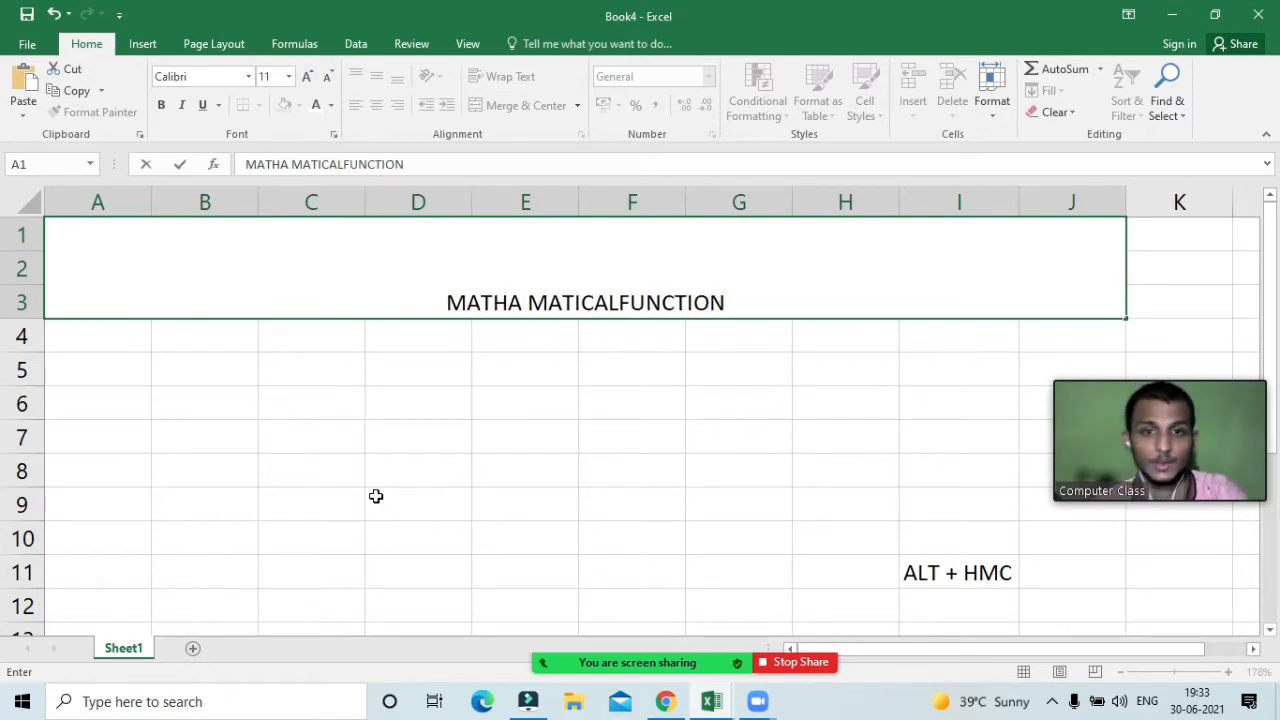
pyautogui.click(423, 446)
pyautogui.click(520, 289)
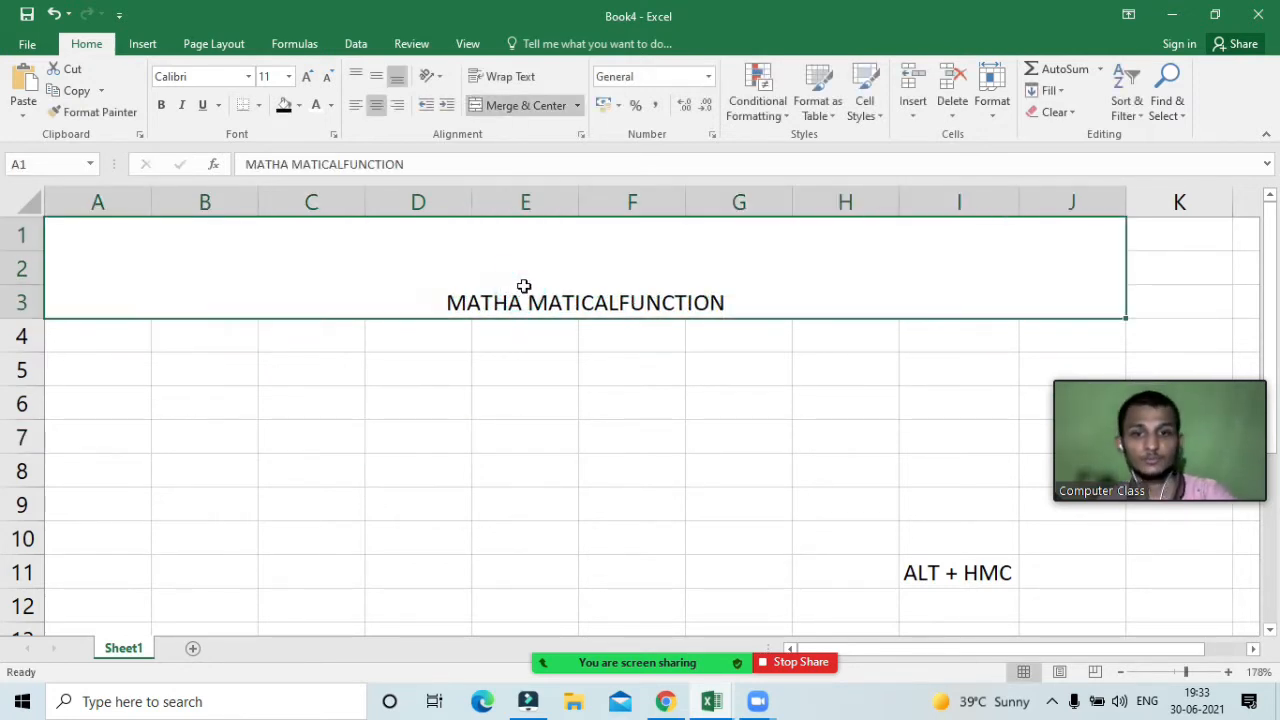
pyautogui.doubleClick(620, 302)
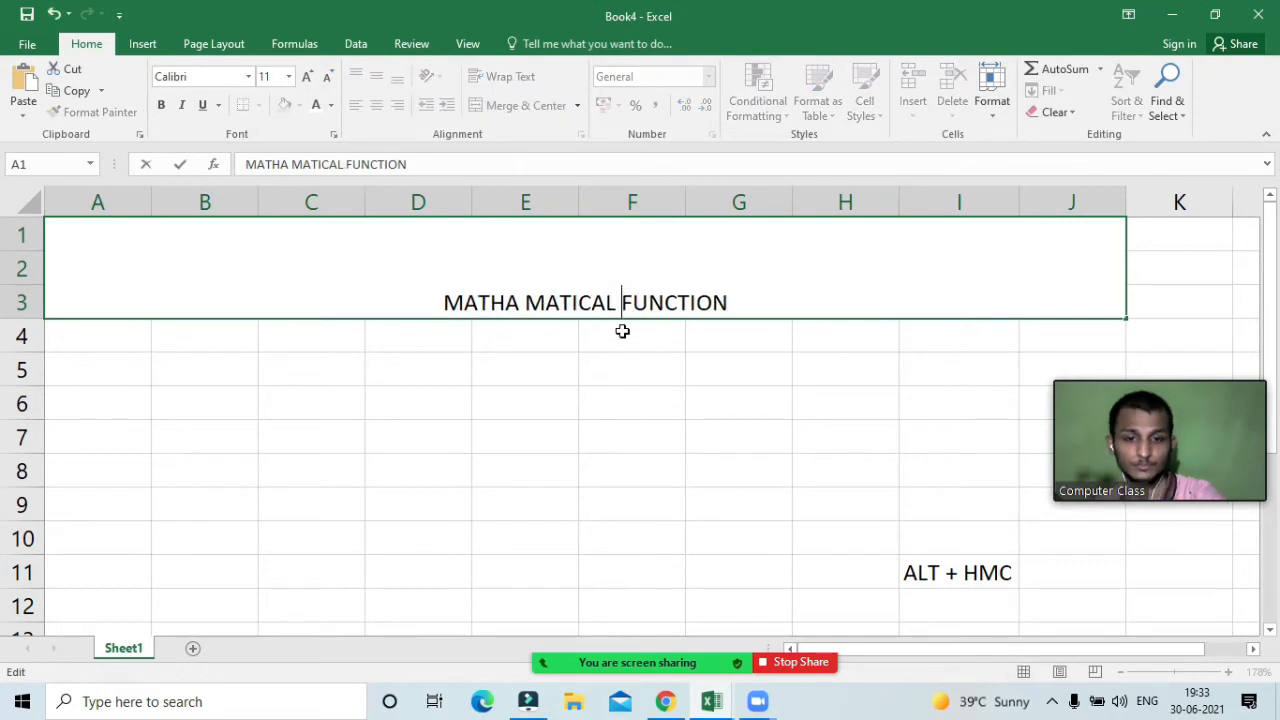
pyautogui.press('Return')
# Align the title vertically to the middle of its merged cell and enlarge its font size to 24
pyautogui.click(555, 292)
pyautogui.click(378, 82)
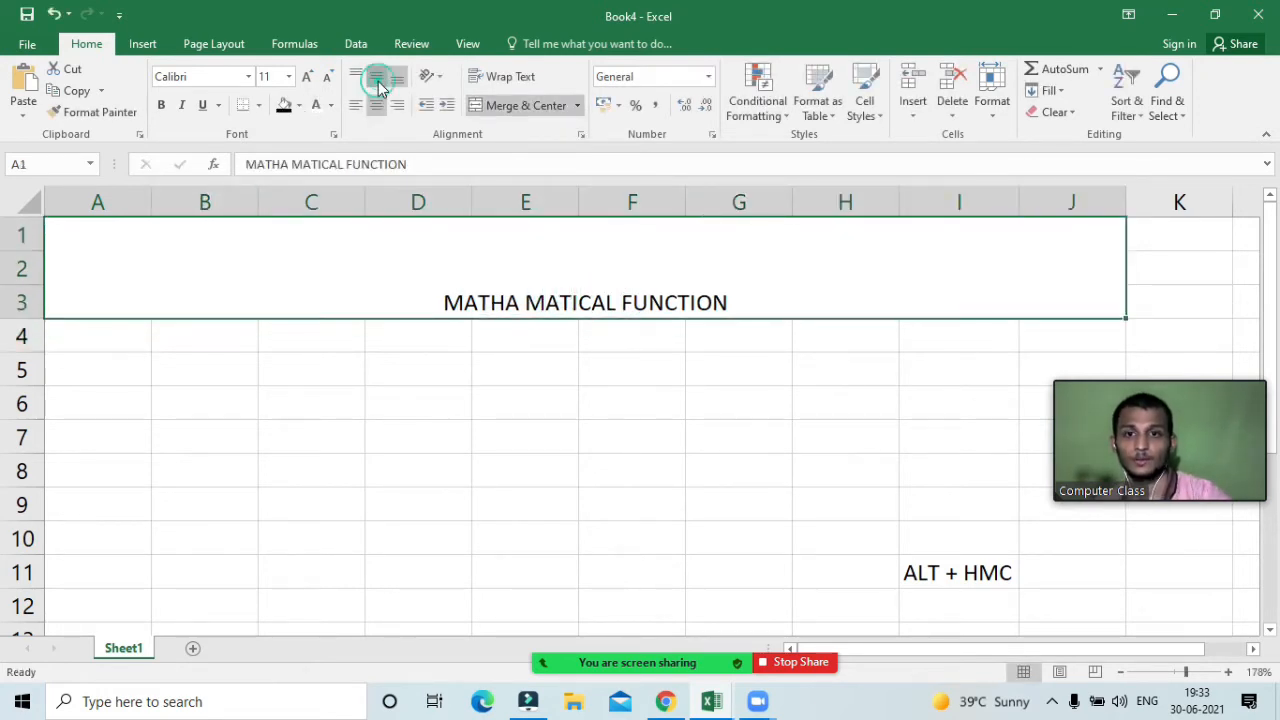
pyautogui.click(309, 77)
pyautogui.click(309, 77)
pyautogui.click(309, 77)
pyautogui.click(309, 77)
pyautogui.click(309, 77)
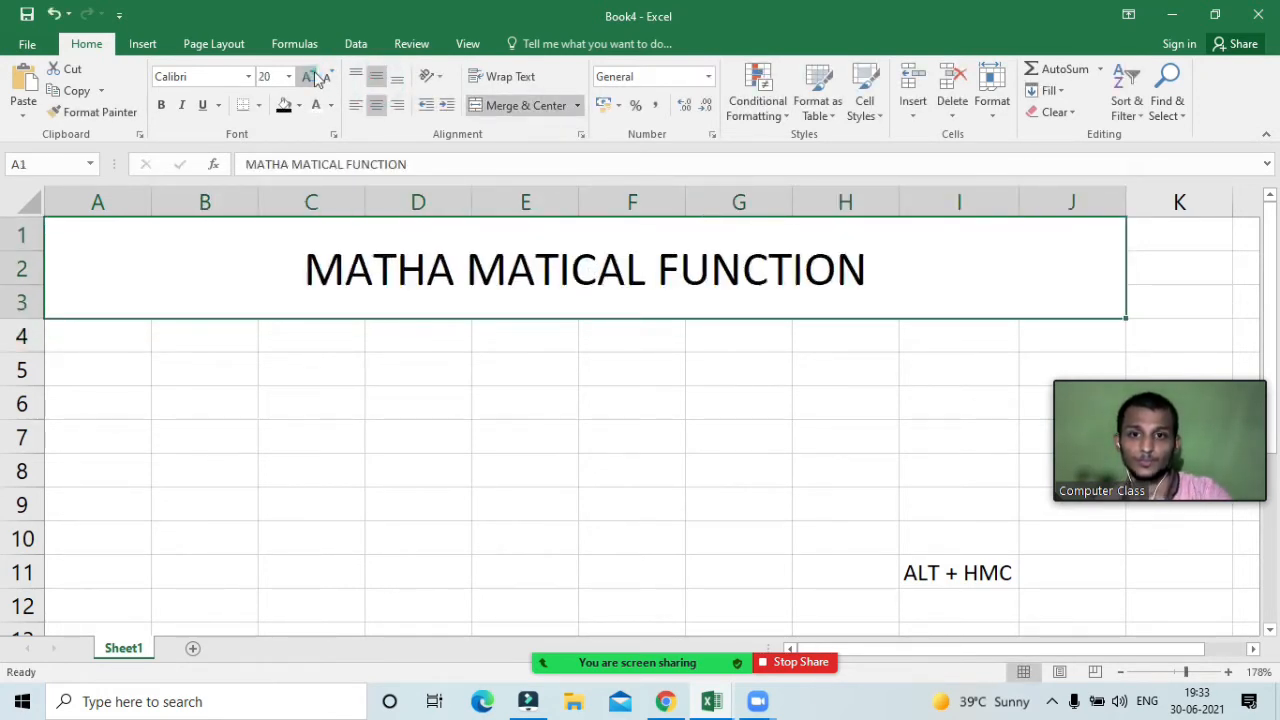
pyautogui.click(310, 77)
pyautogui.click(310, 77)
# Remove the first space in the title so that it reads "MATHAMATICAL FUNCTION"
pyautogui.doubleClick(456, 283)
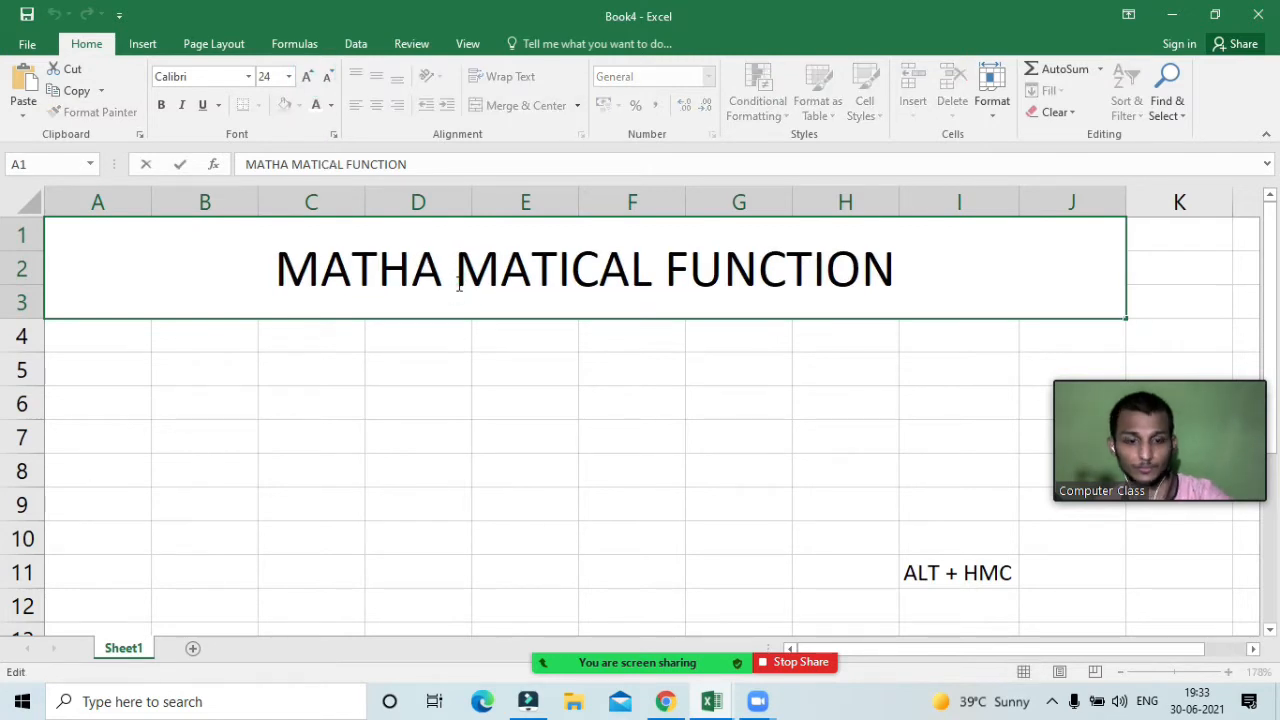
pyautogui.press('BackSpace')
pyautogui.click(585, 347)
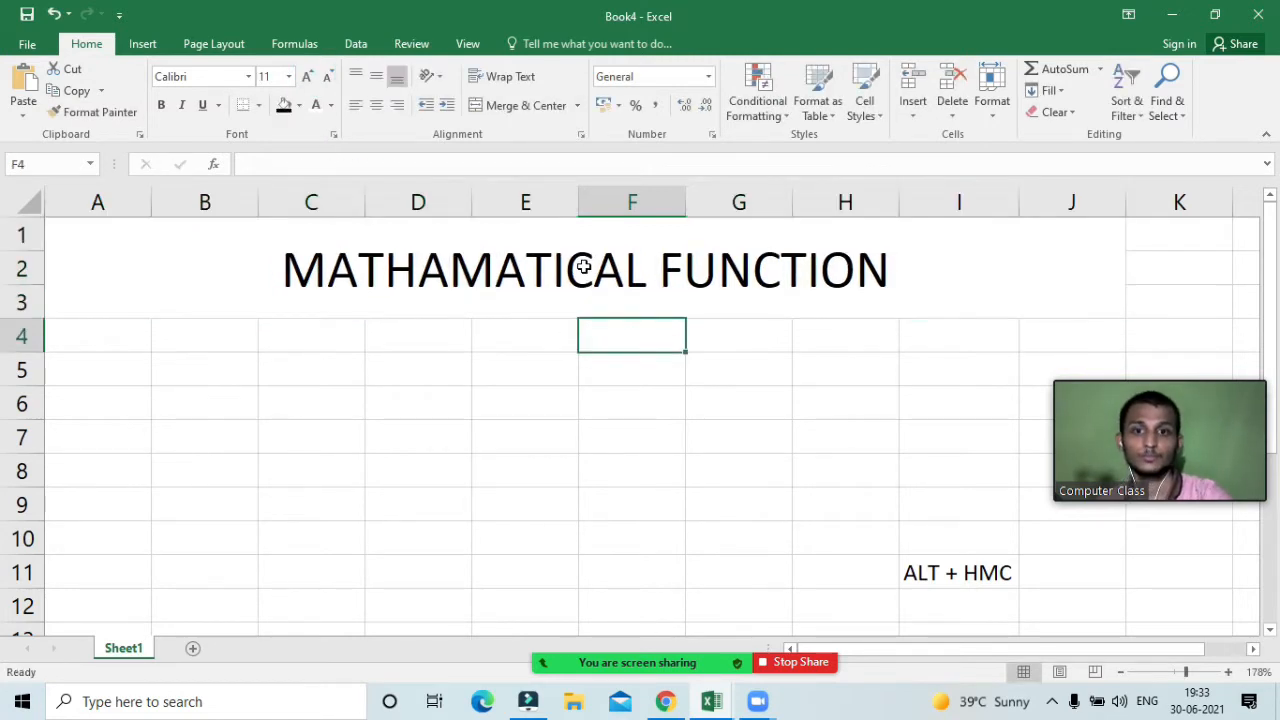
# Change the title's font to Algerian
pyautogui.click(584, 268)
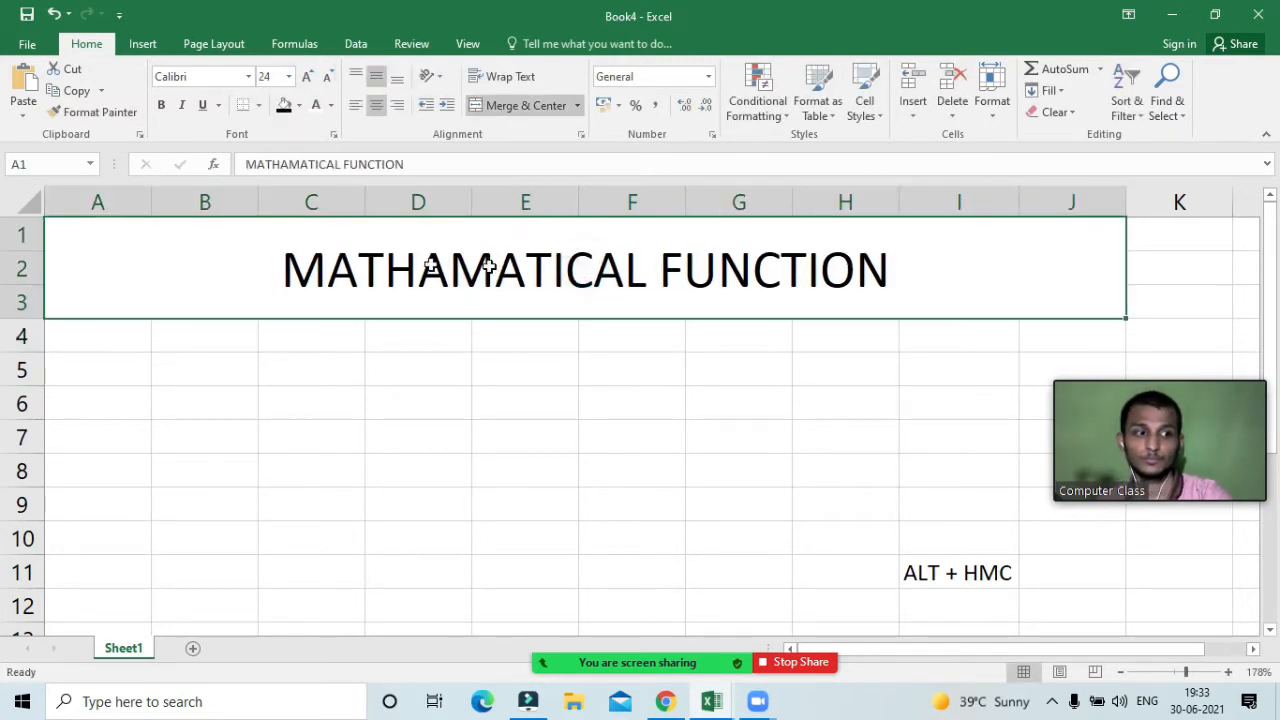
pyautogui.click(248, 76)
pyautogui.click(243, 212)
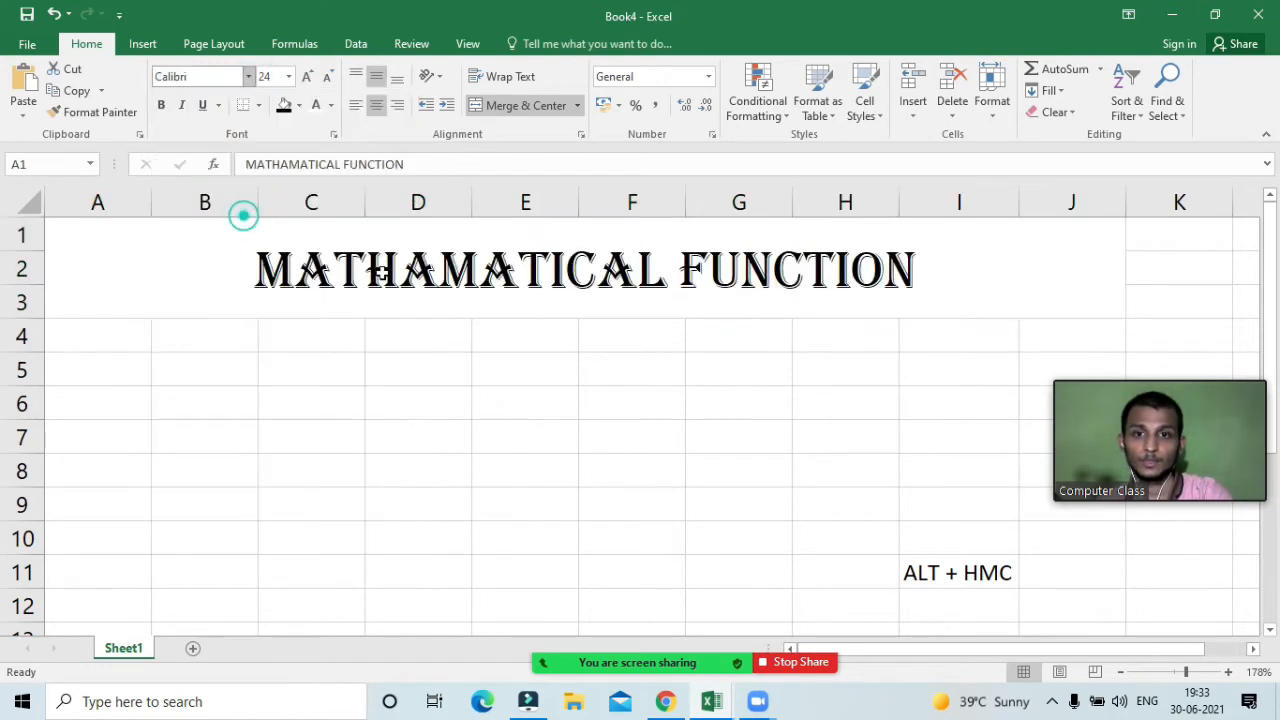
# Fill the merged title cell with black and color its text red
pyautogui.click(298, 106)
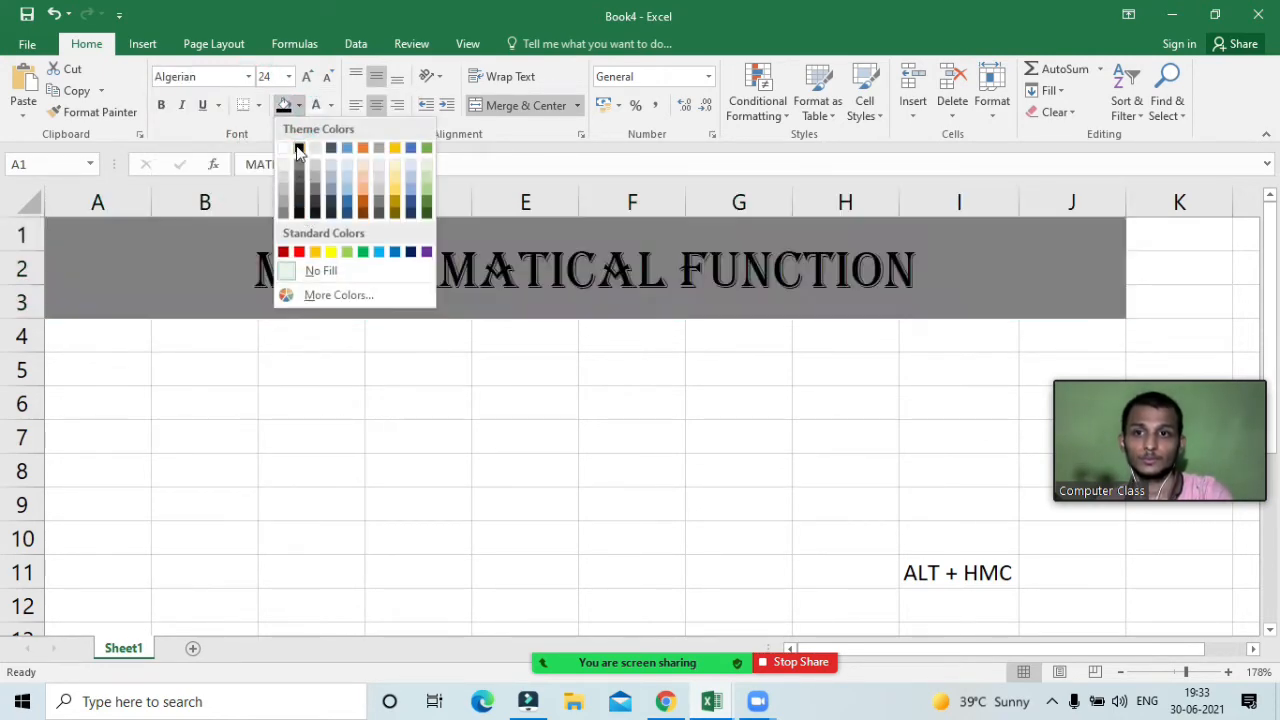
pyautogui.click(299, 143)
pyautogui.click(331, 106)
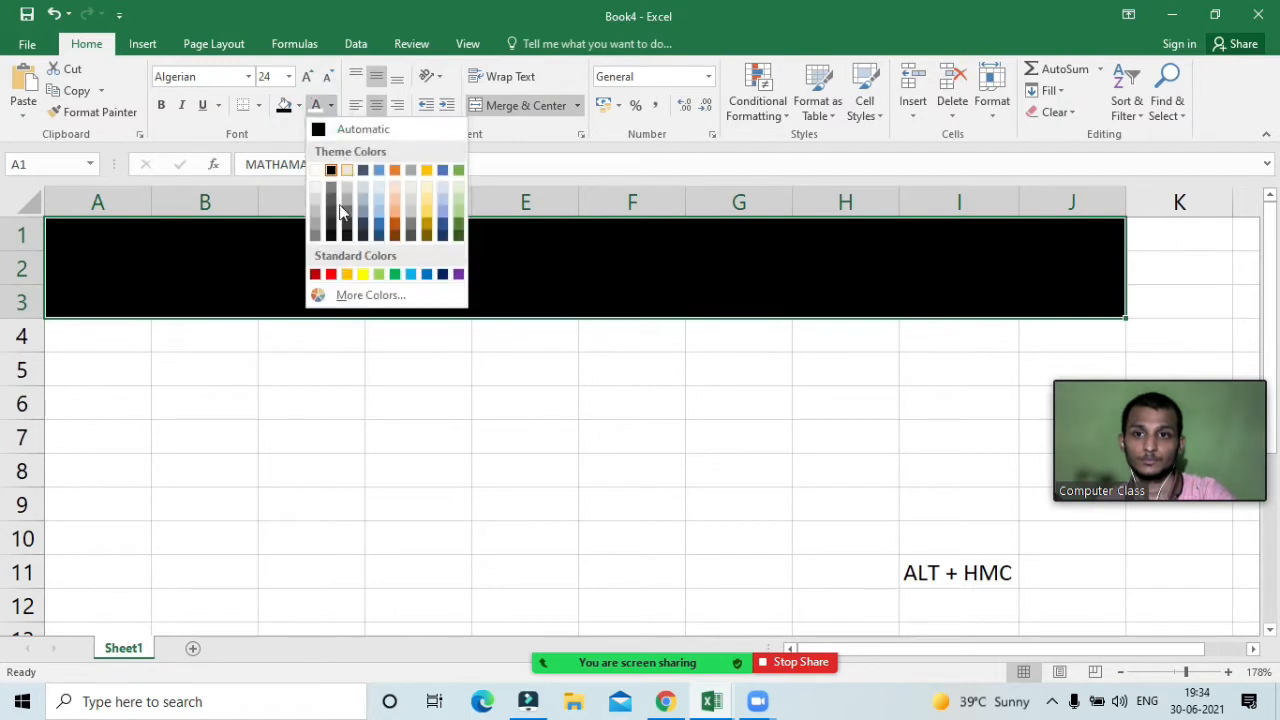
pyautogui.click(331, 270)
pyautogui.click(387, 418)
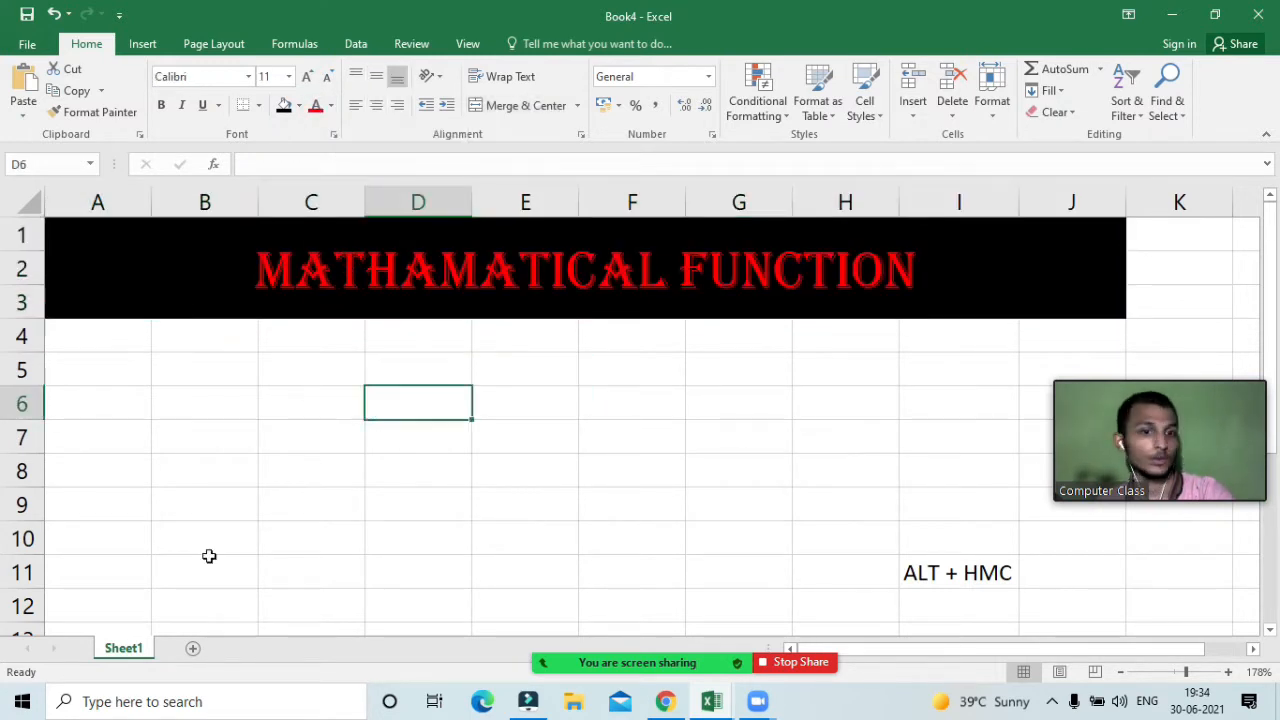
# Enter the serial number 1 in cell A5
pyautogui.click(80, 378)
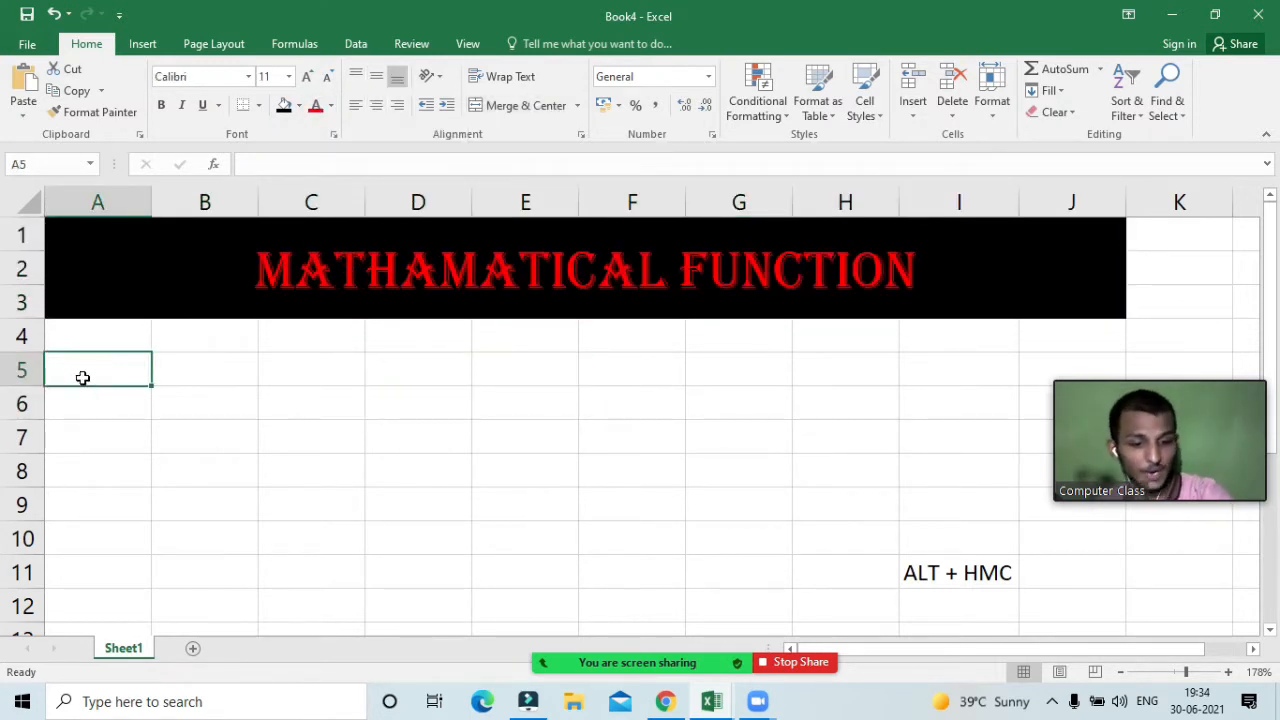
pyautogui.write('1')
pyautogui.press('Tab')
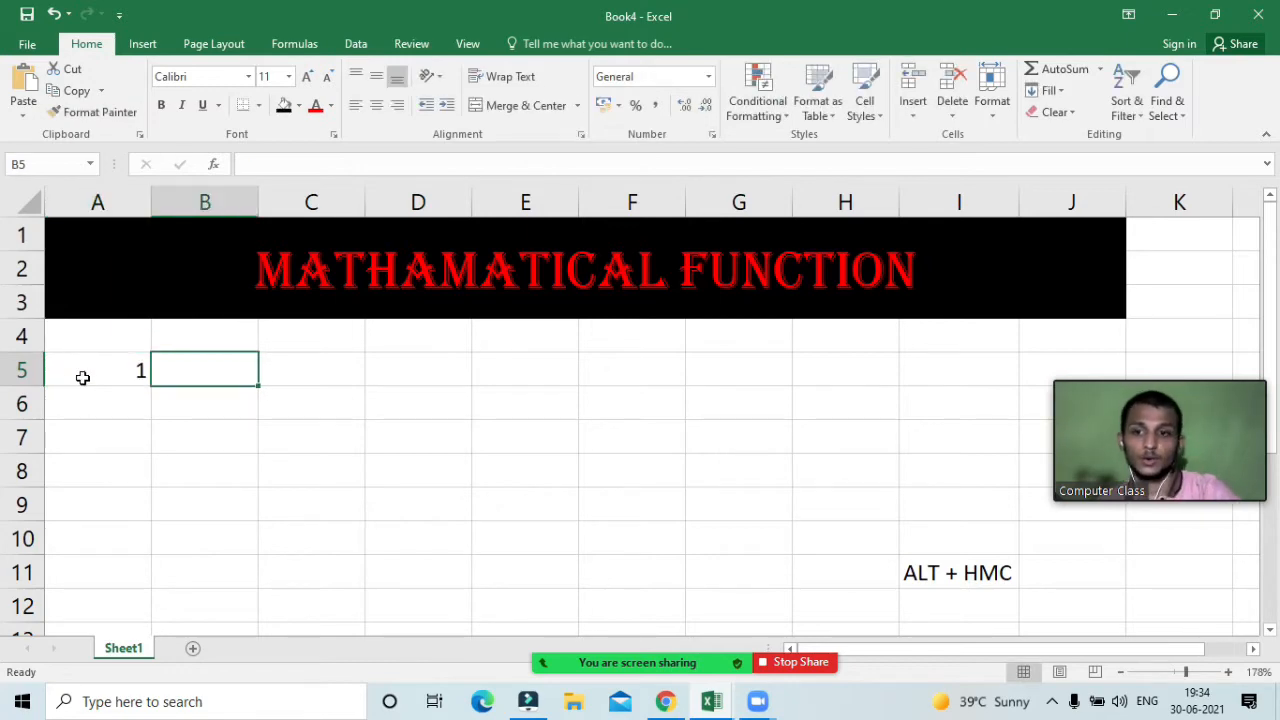
# Center the contents of cells A5:I31 both horizontally and vertically
pyautogui.moveTo(83, 377); pyautogui.dragTo(1010, 677)
pyautogui.click(378, 104)
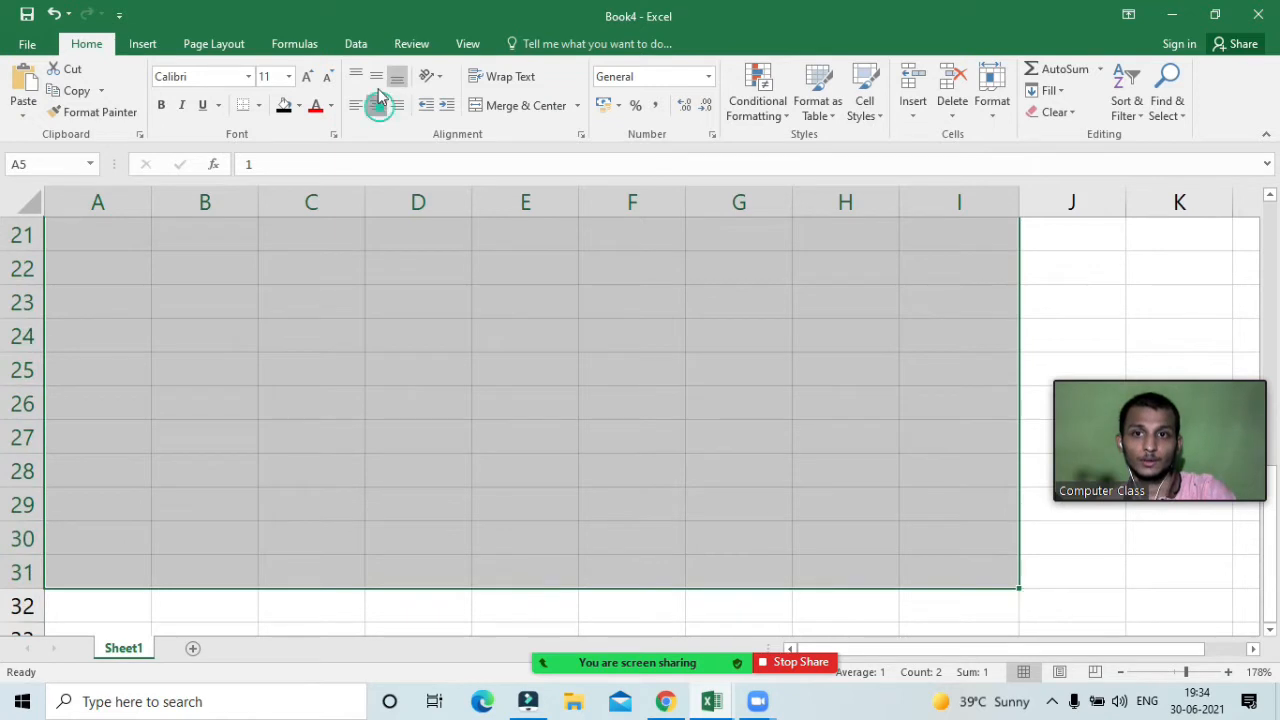
pyautogui.click(209, 411)
# Enter the function label "SUM" in cell B5
pyautogui.click(176, 371)
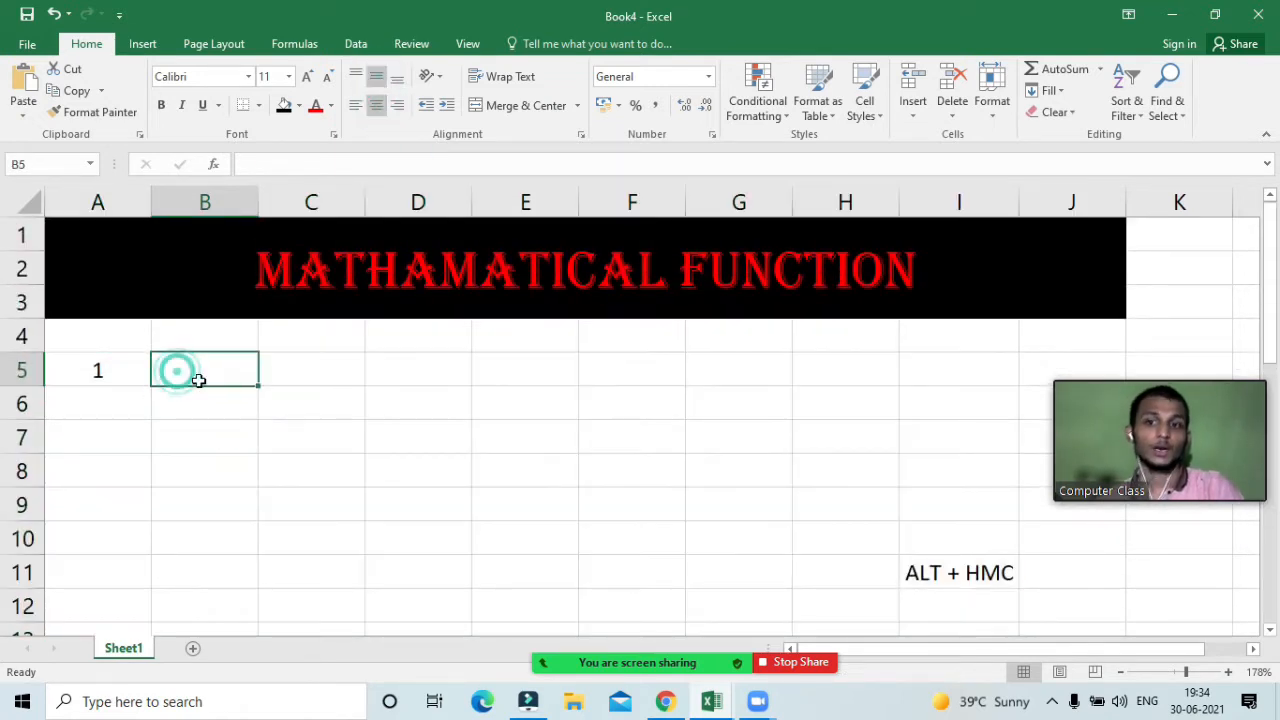
pyautogui.write('SUM')
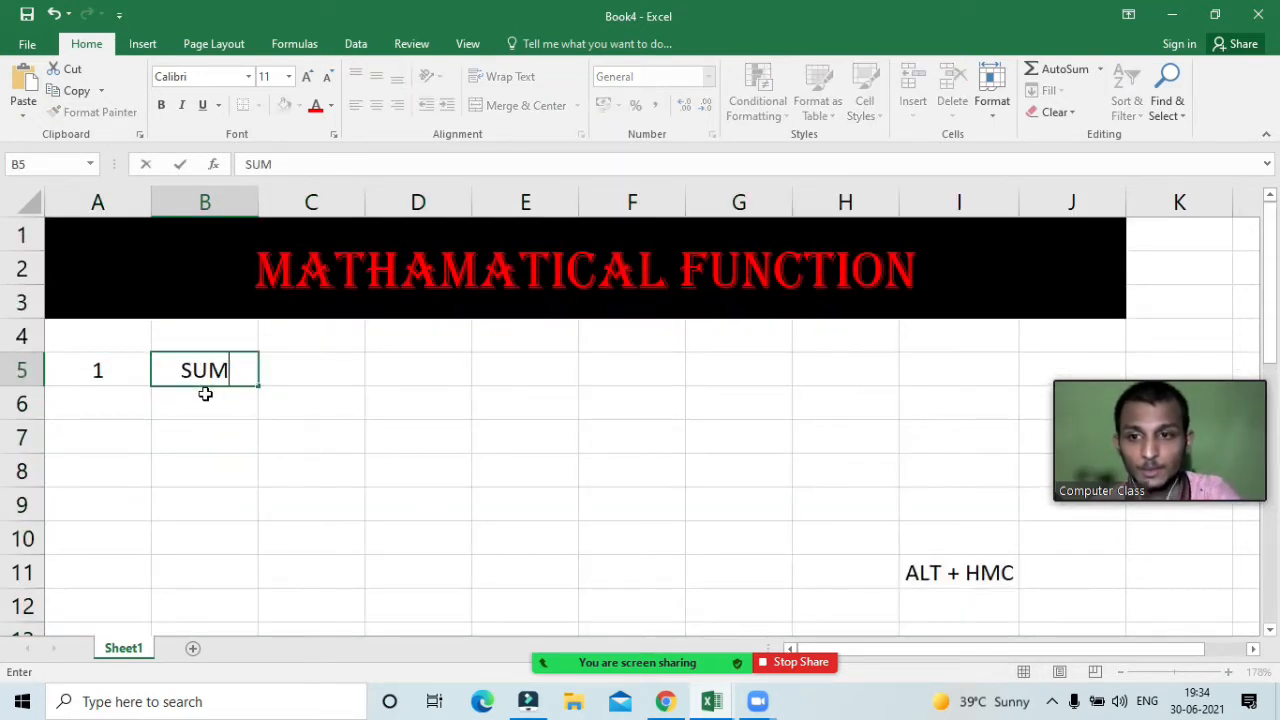
pyautogui.press('Tab')
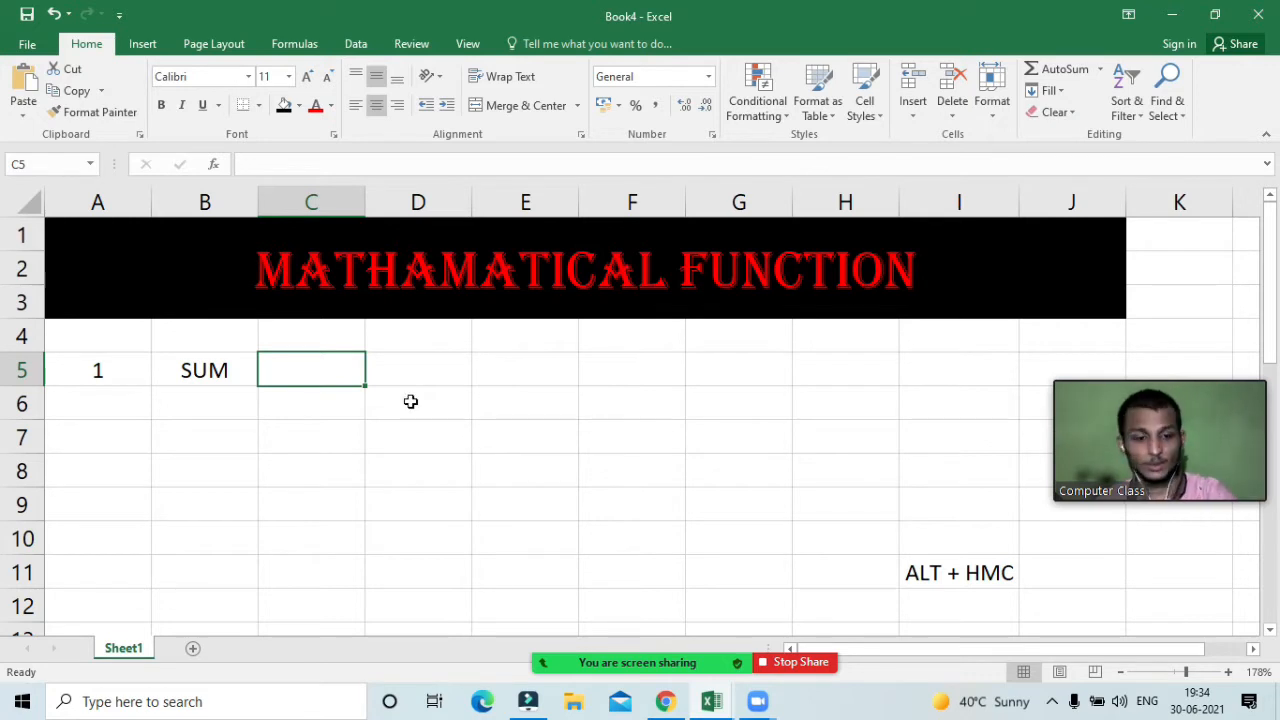
# Enter the sample numbers 20, 45, 75 and 78 in cells C5 through F5
pyautogui.write('20')
pyautogui.press('Tab')
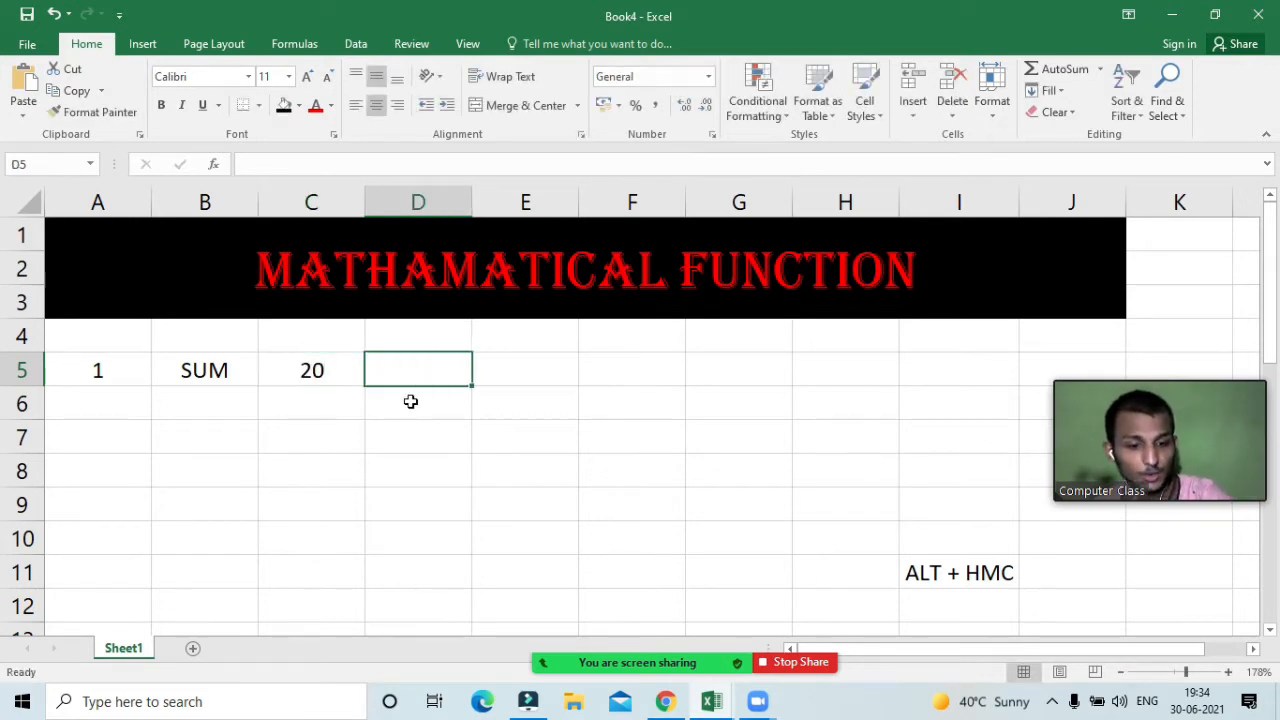
pyautogui.write('45')
pyautogui.press('Tab')
pyautogui.write('75')
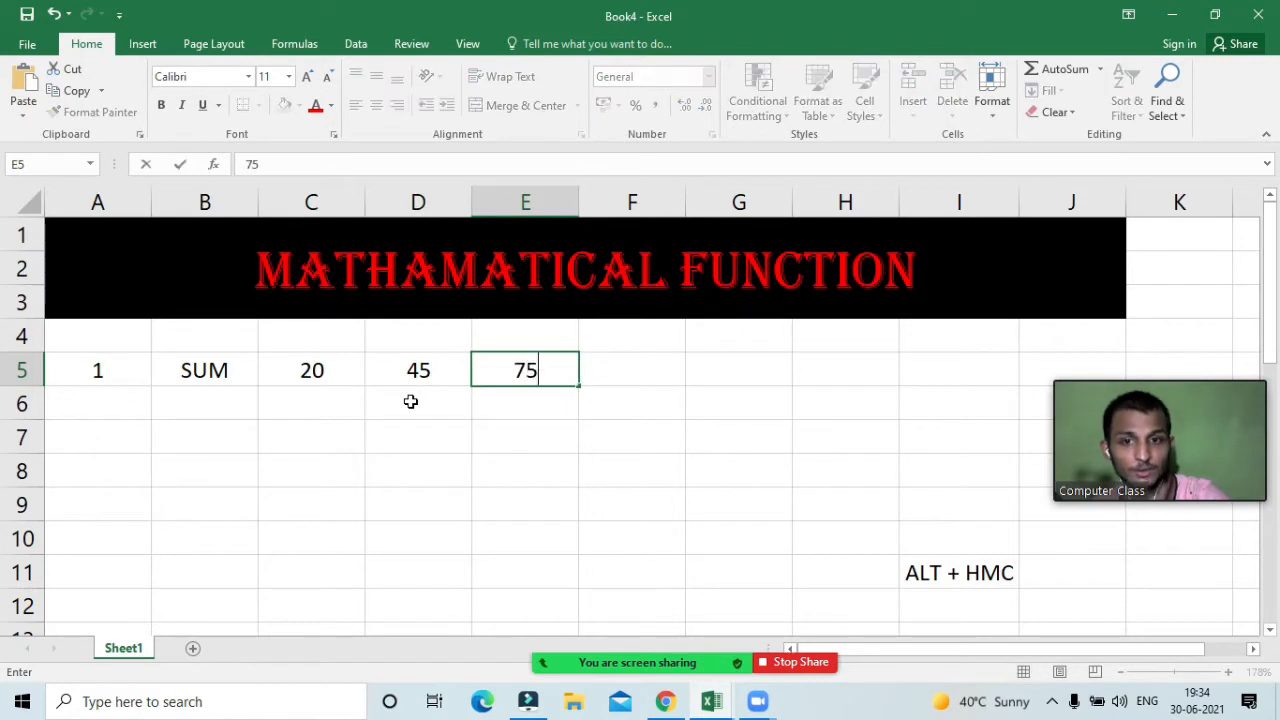
pyautogui.press('Tab')
pyautogui.write('78')
pyautogui.press('Tab')
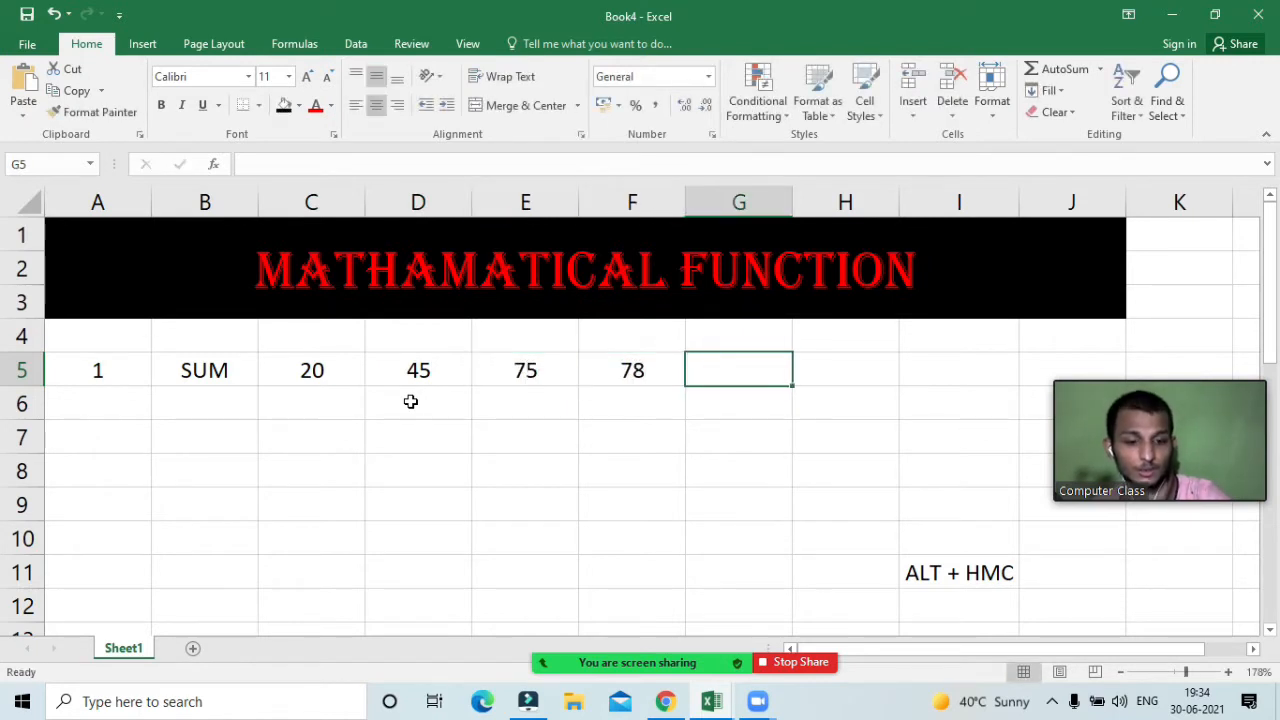
# Enter the sample number 63 in cell G5 and begin a formula in cell H5
pyautogui.write('63')
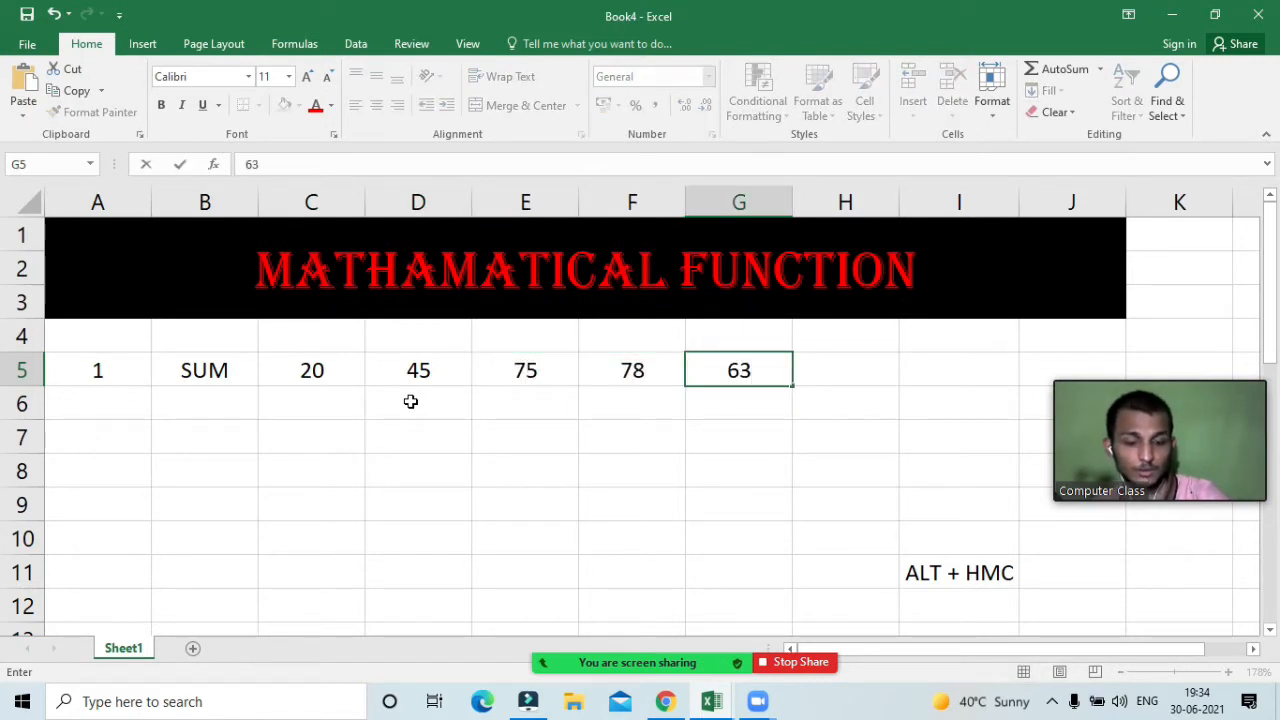
pyautogui.press('Tab')
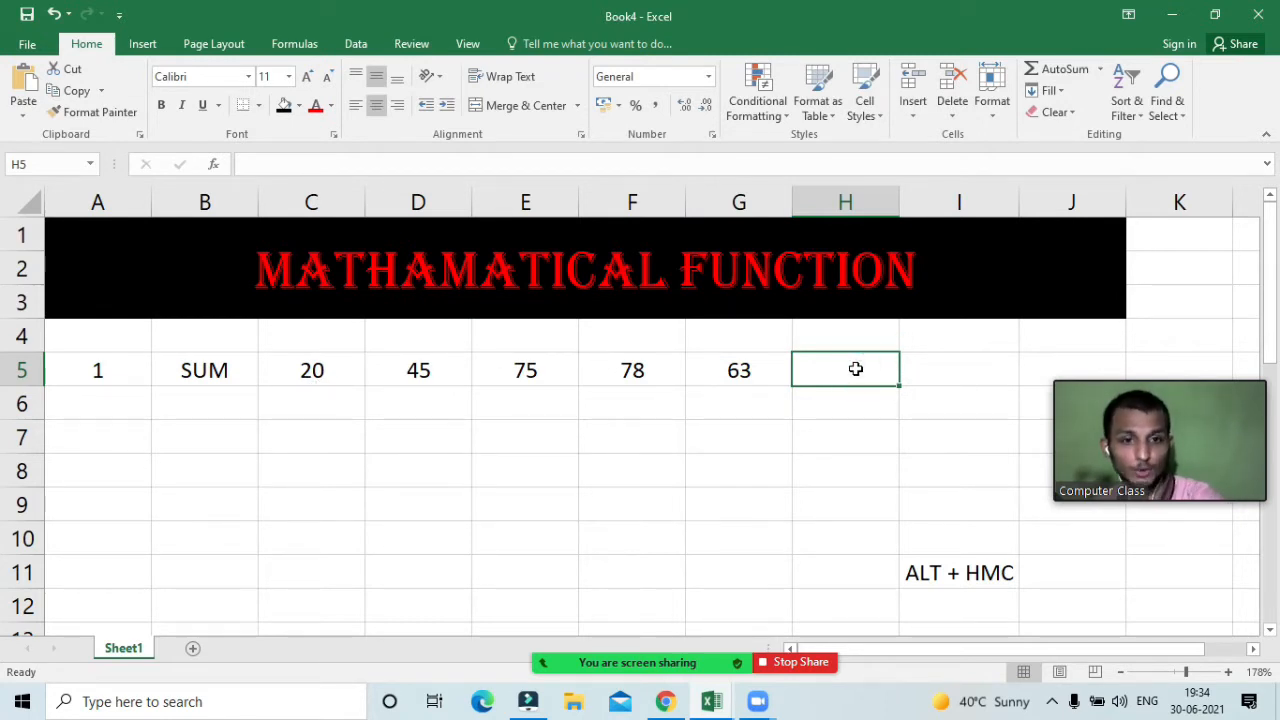
pyautogui.write('=')
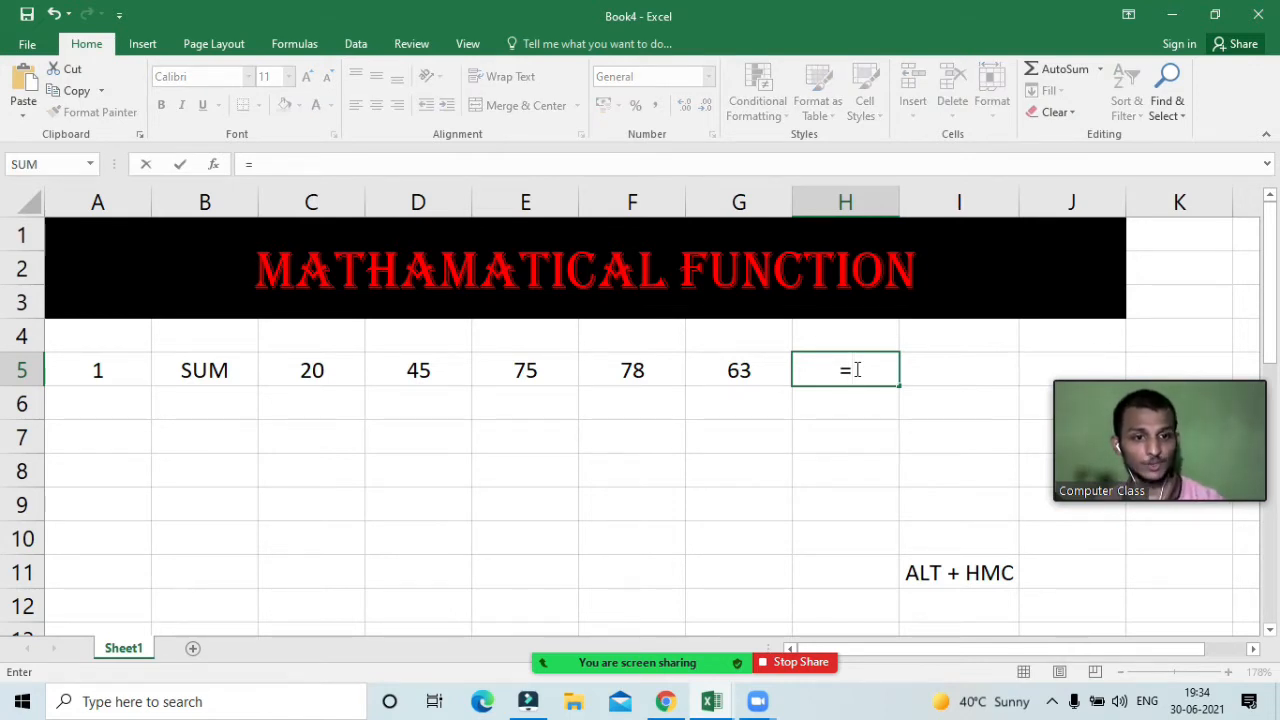
# Mute all participants in the Zoom meeting and minimize the participants list
pyautogui.moveTo(906, 630)
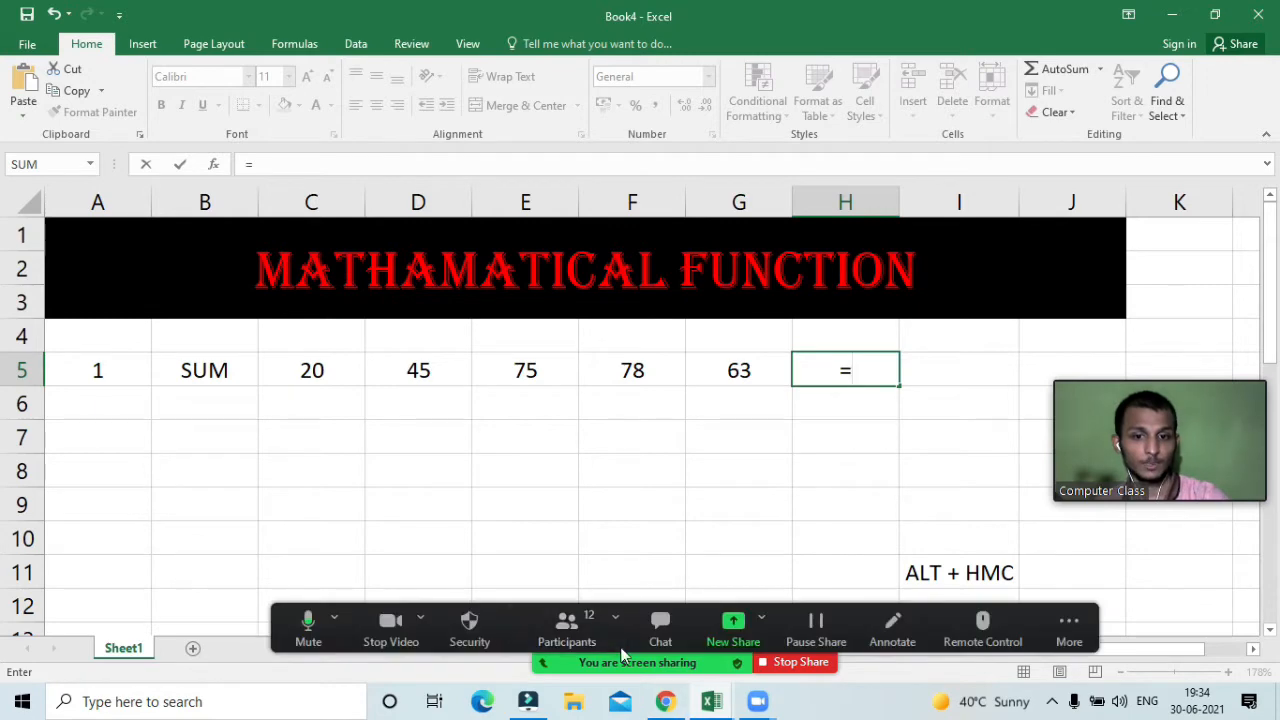
pyautogui.click(571, 623)
pyautogui.scroll(-3, 872, 414)
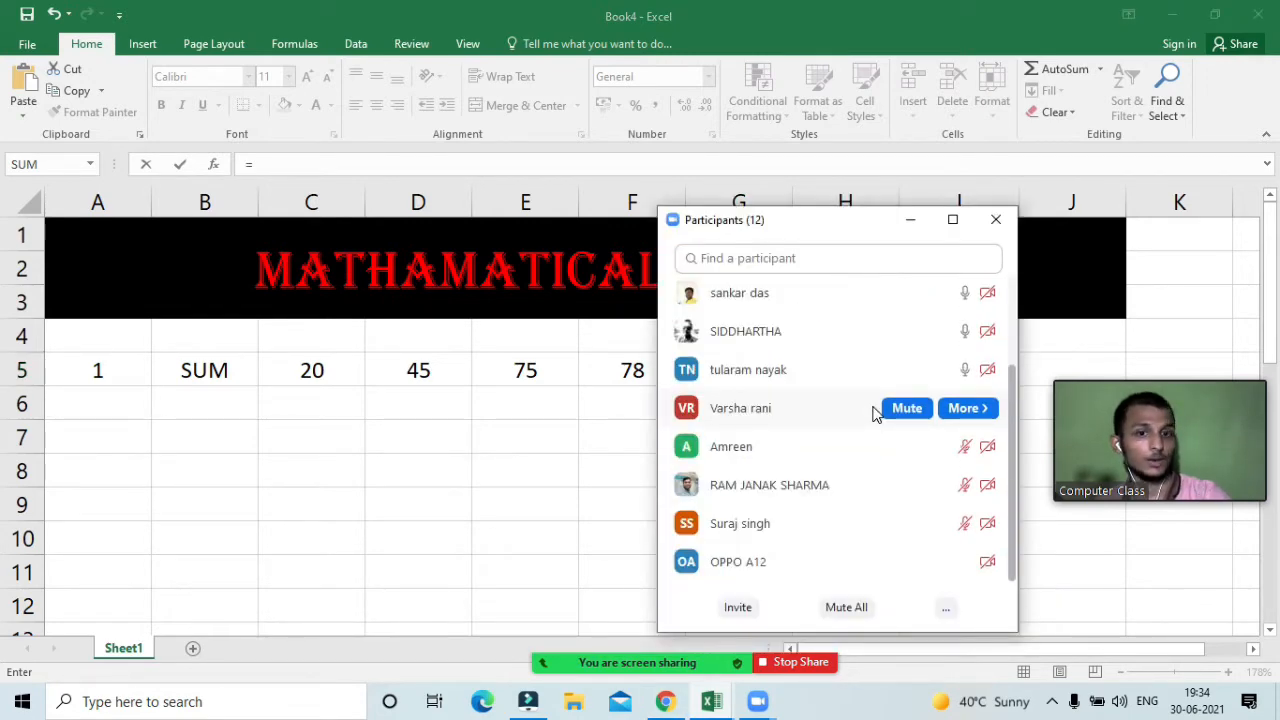
pyautogui.scroll(4, 872, 414)
pyautogui.scroll(-2, 871, 428)
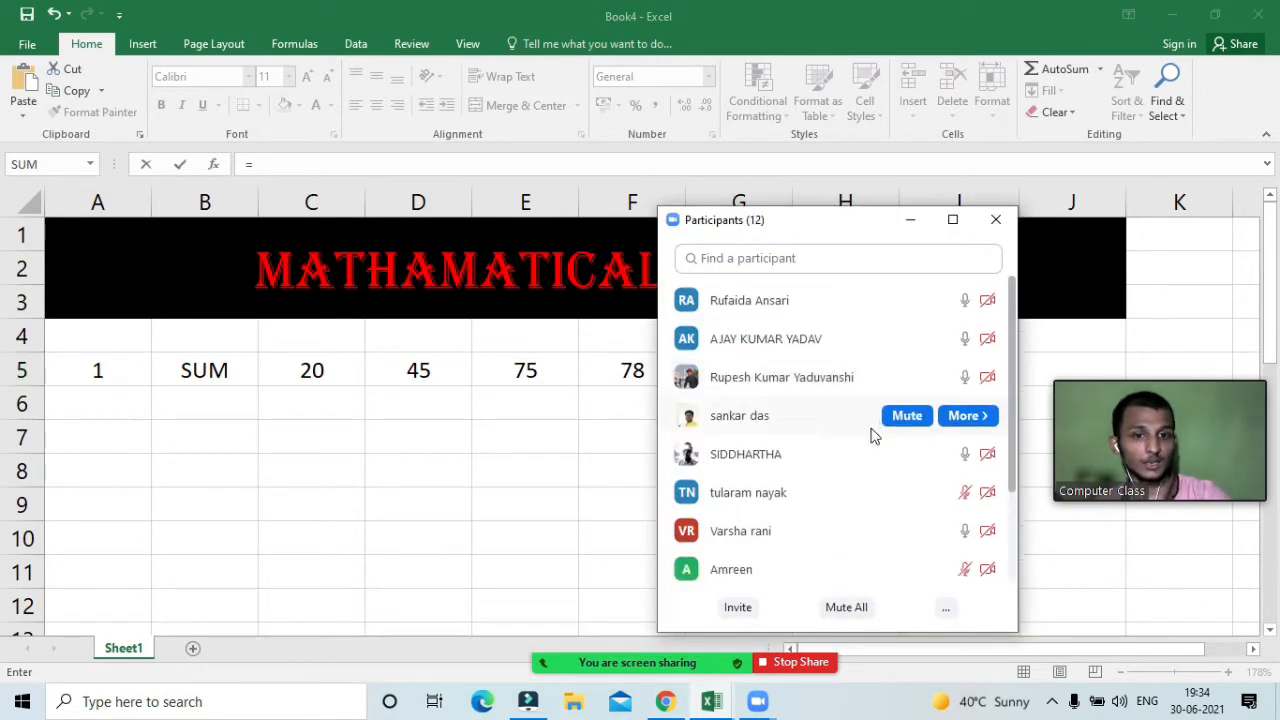
pyautogui.click(848, 607)
pyautogui.click(613, 368)
pyautogui.click(709, 401)
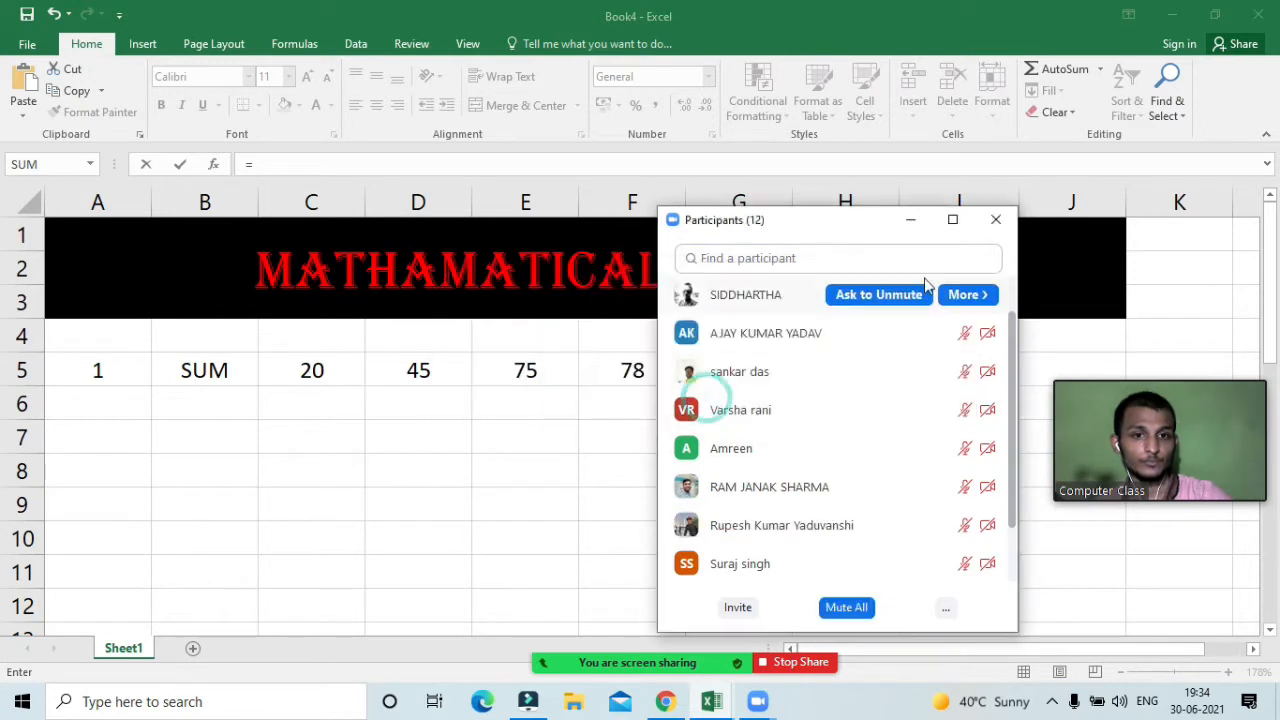
pyautogui.click(908, 220)
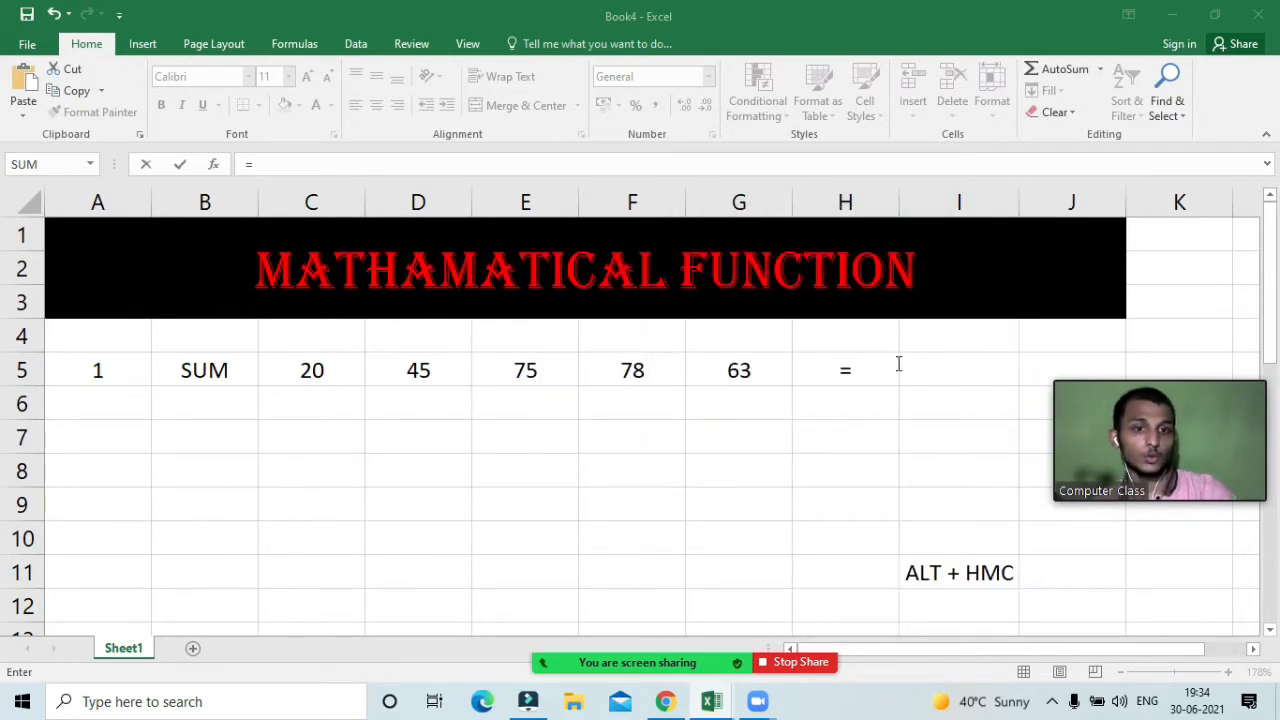
# Complete the formula =SUM(C5:G5) in cell H5, then check it against the numbers in C5:G5
pyautogui.click(880, 366)
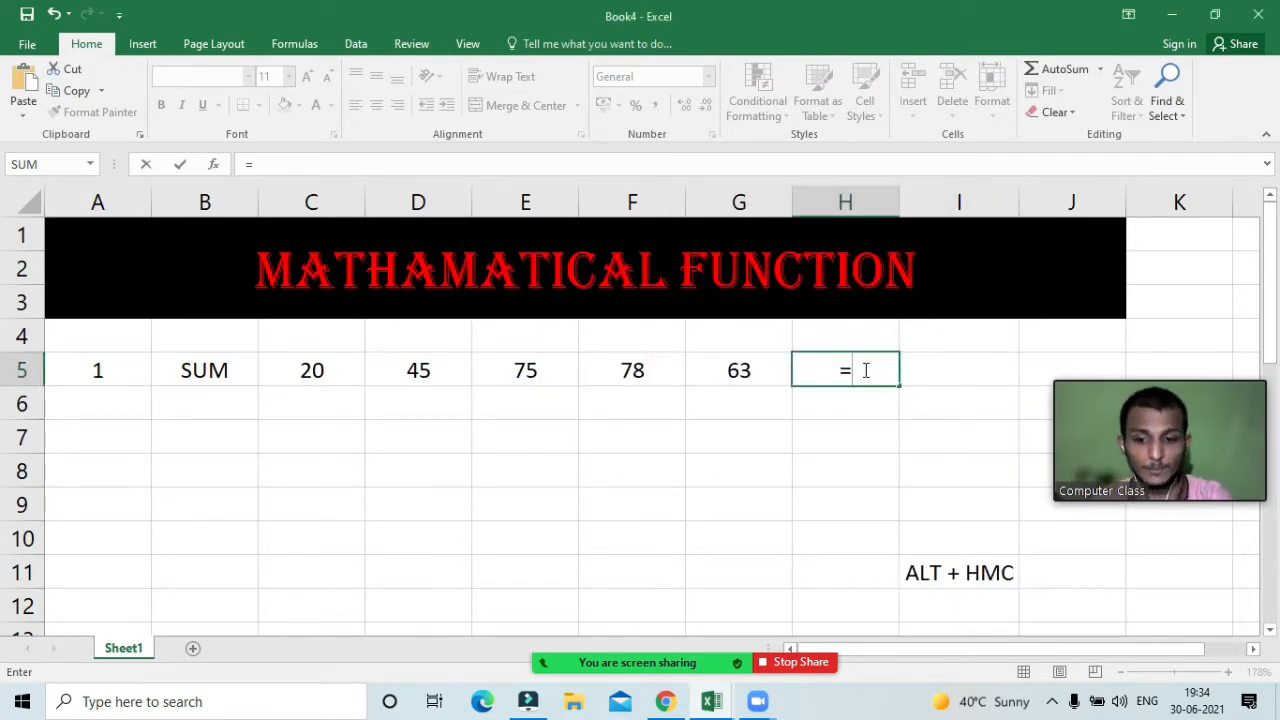
pyautogui.write('sum')
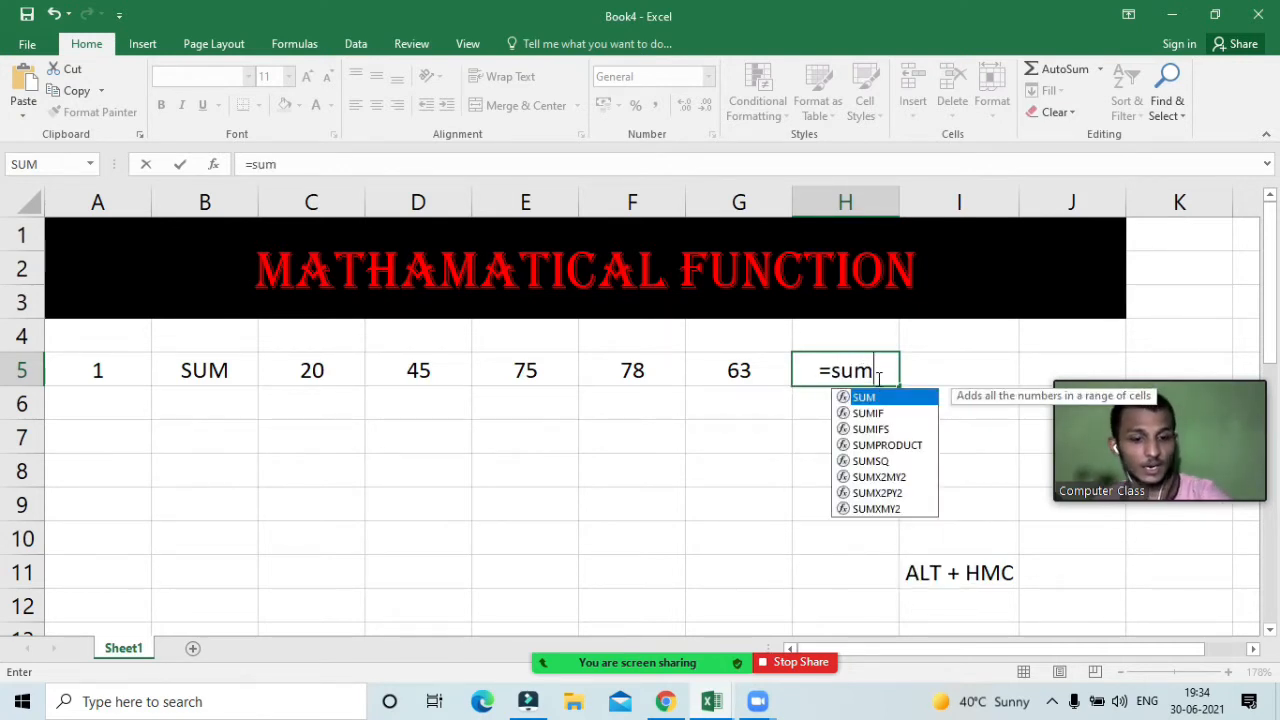
pyautogui.write('(')
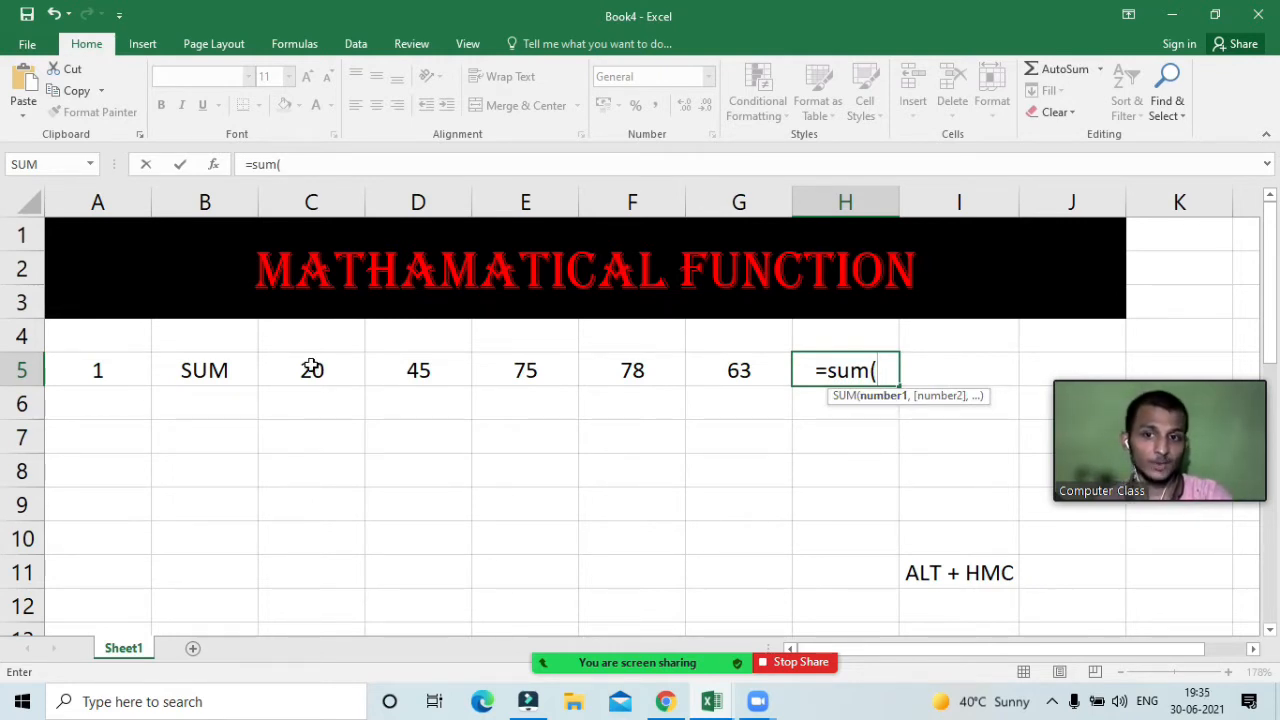
pyautogui.moveTo(312, 368); pyautogui.dragTo(714, 366)
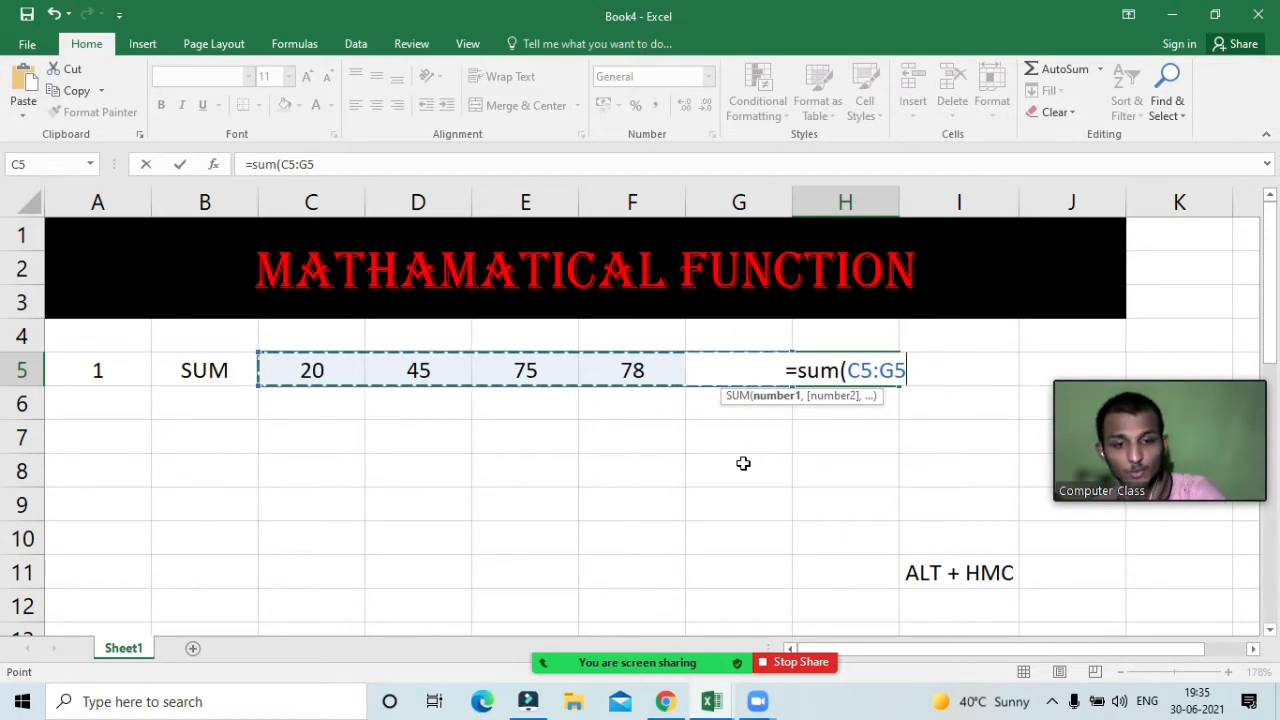
pyautogui.write(')')
pyautogui.press('Return')
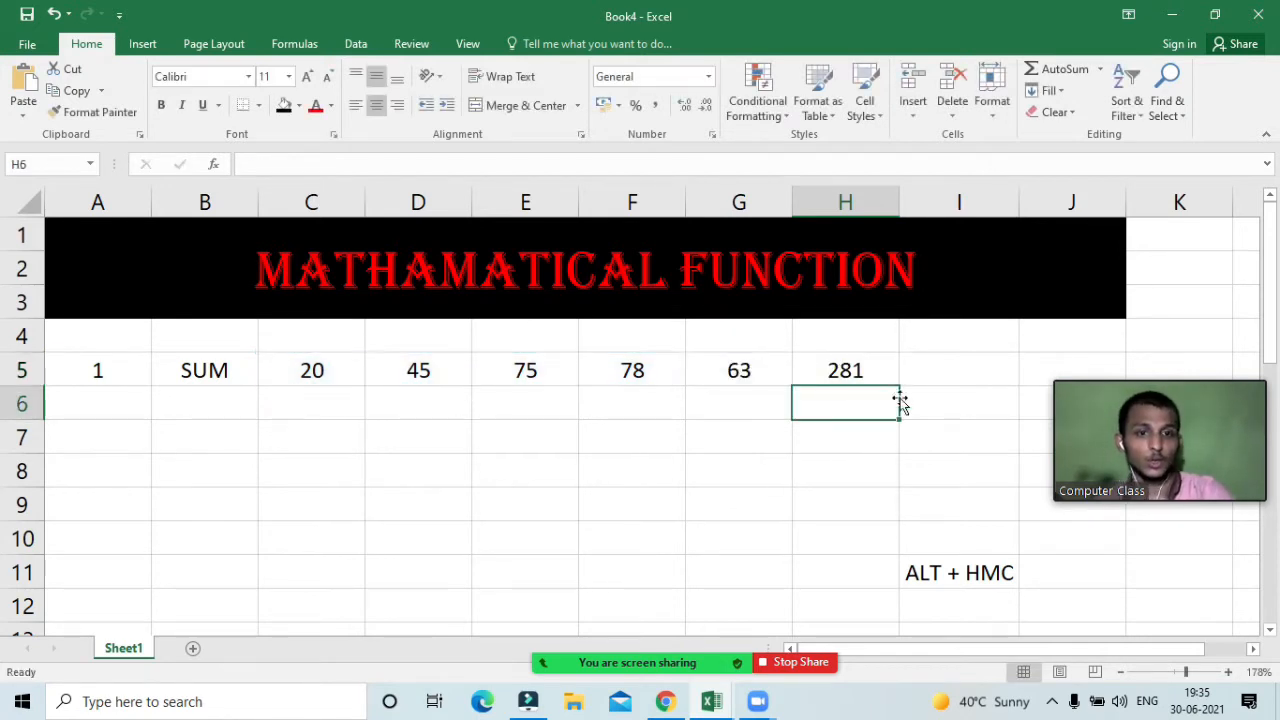
pyautogui.moveTo(314, 363); pyautogui.dragTo(694, 357)
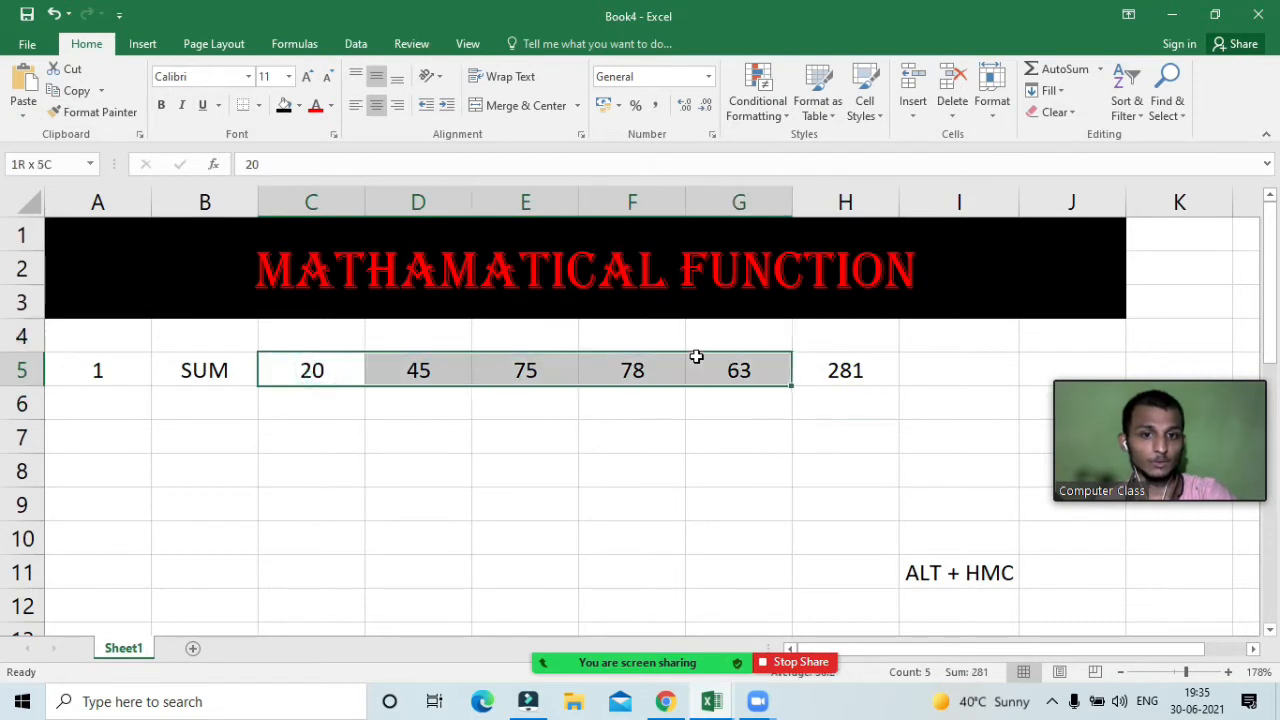
pyautogui.click(868, 380)
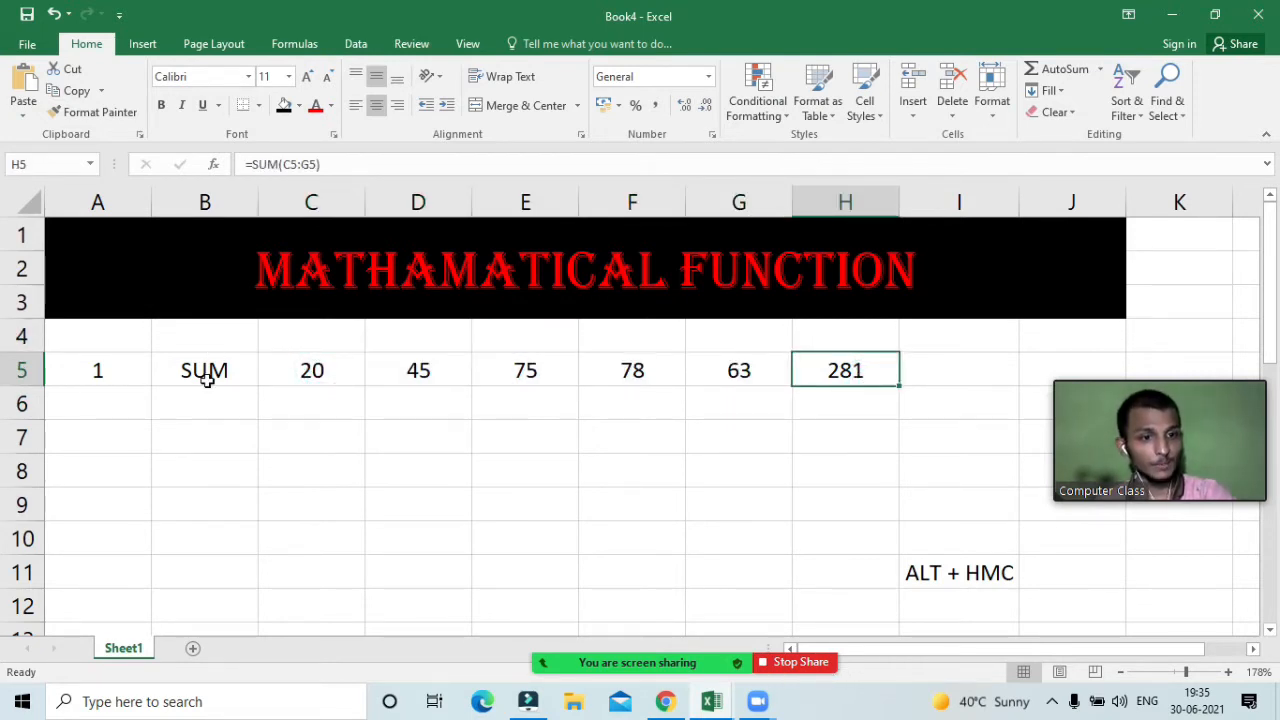
# Enter the serial number 2 in cell A7 and the function label "INT" in cell B7
pyautogui.click(92, 437)
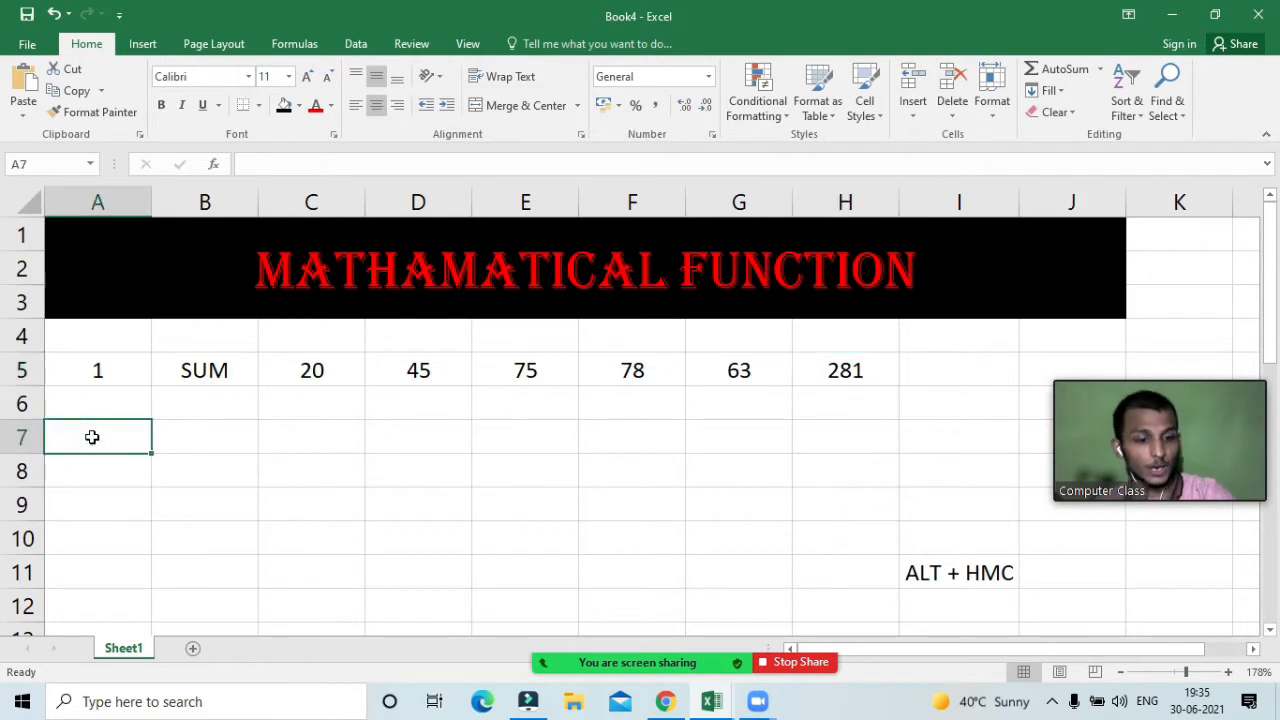
pyautogui.write('2')
pyautogui.press('Tab')
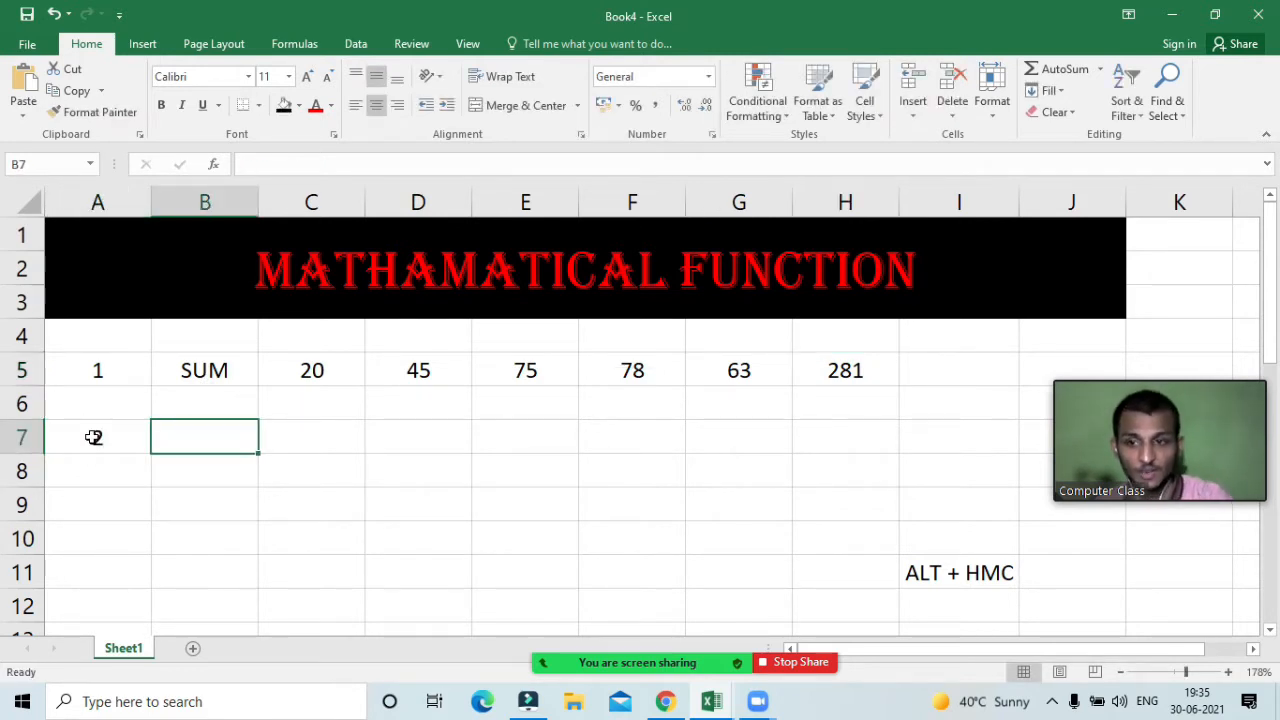
pyautogui.write('INT')
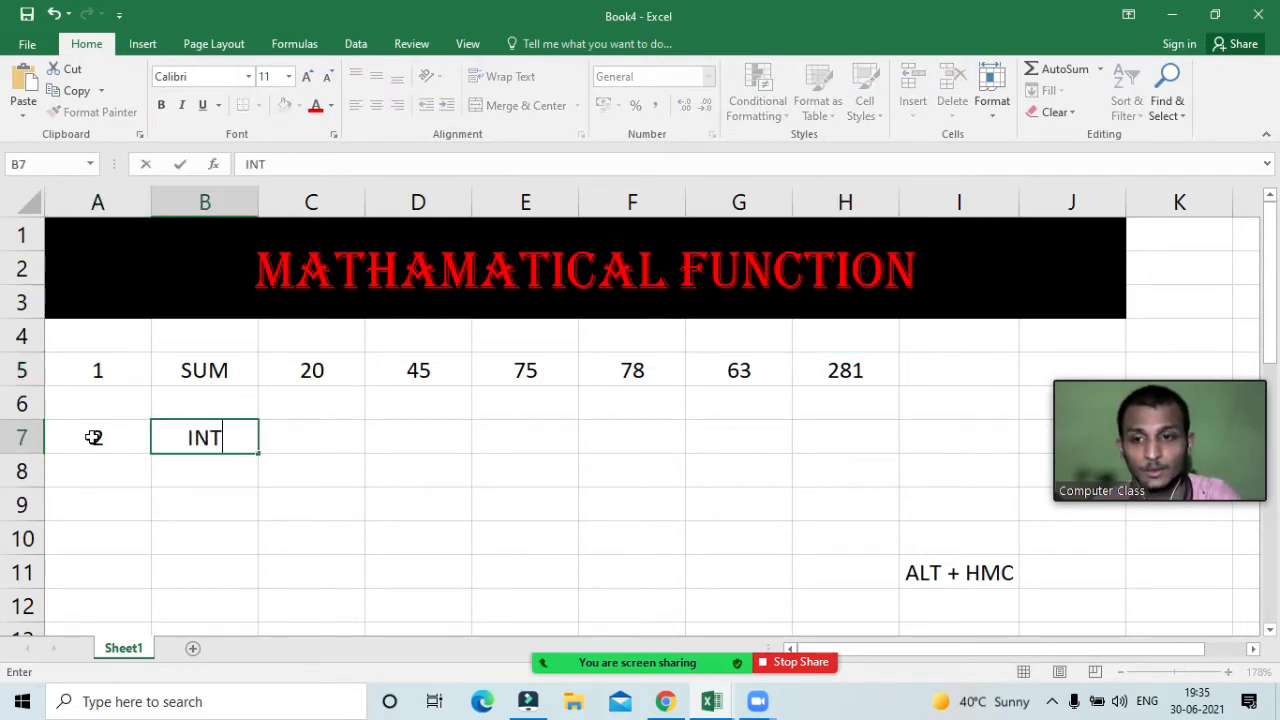
pyautogui.click(166, 492)
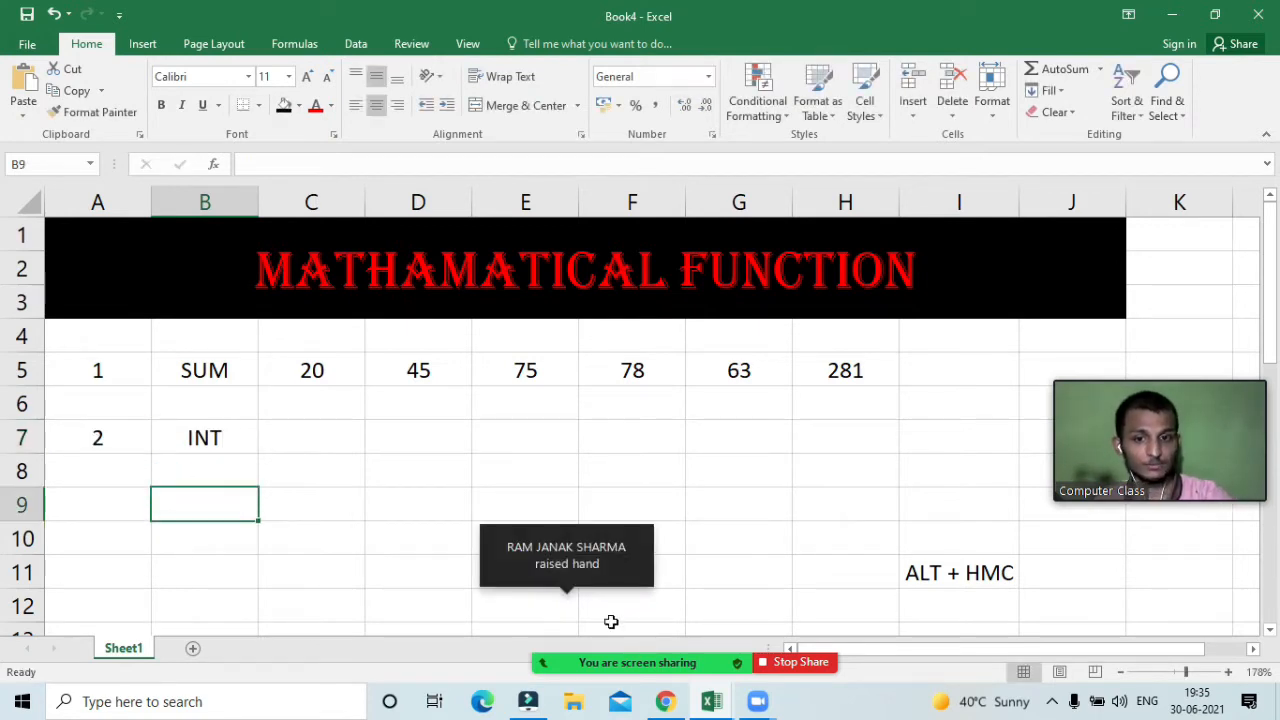
# Check the Zoom participants list for the raised hand, enlarging the list window, and minimize it
pyautogui.moveTo(611, 622)
pyautogui.click(568, 625)
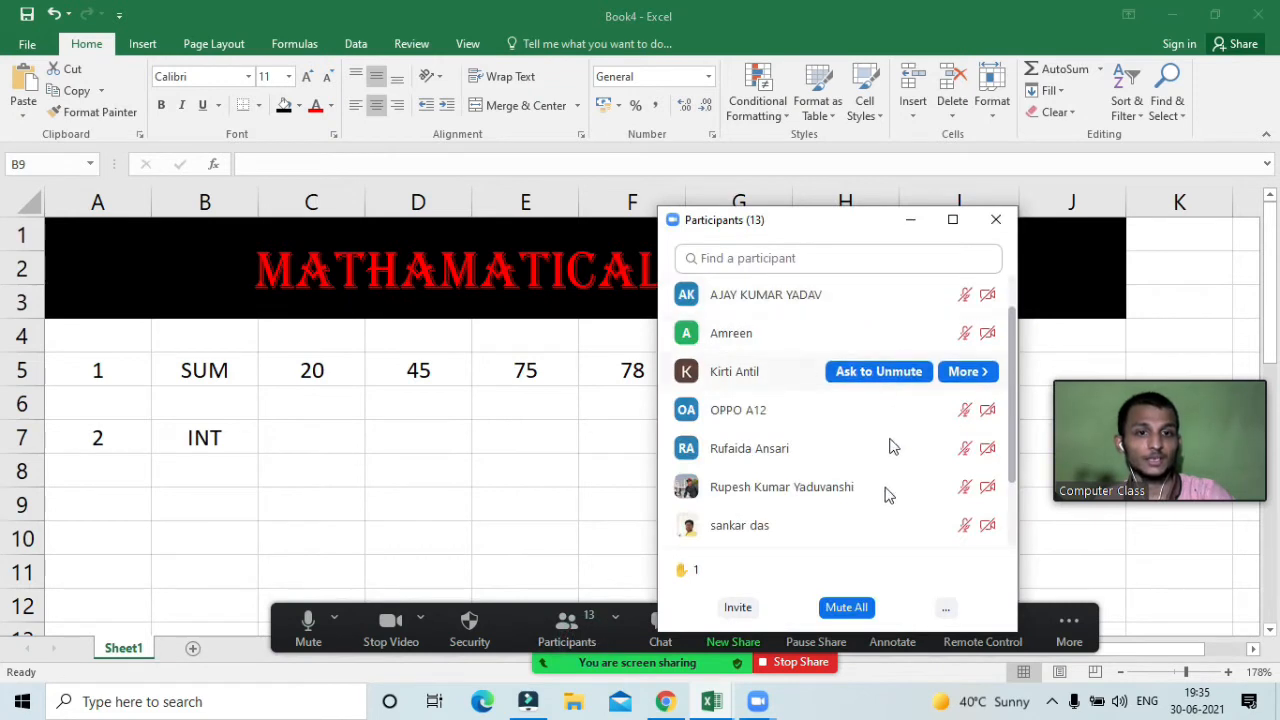
pyautogui.scroll(3, 893, 447)
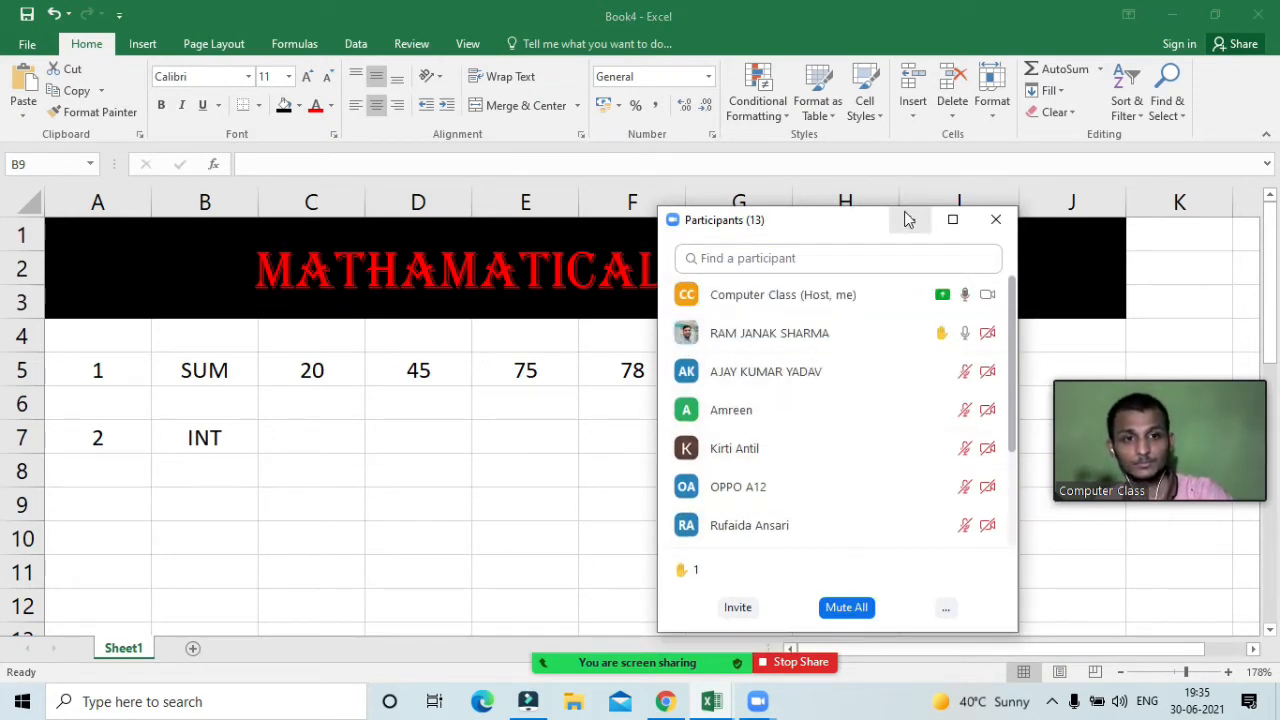
pyautogui.moveTo(855, 220); pyautogui.dragTo(1113, 18)
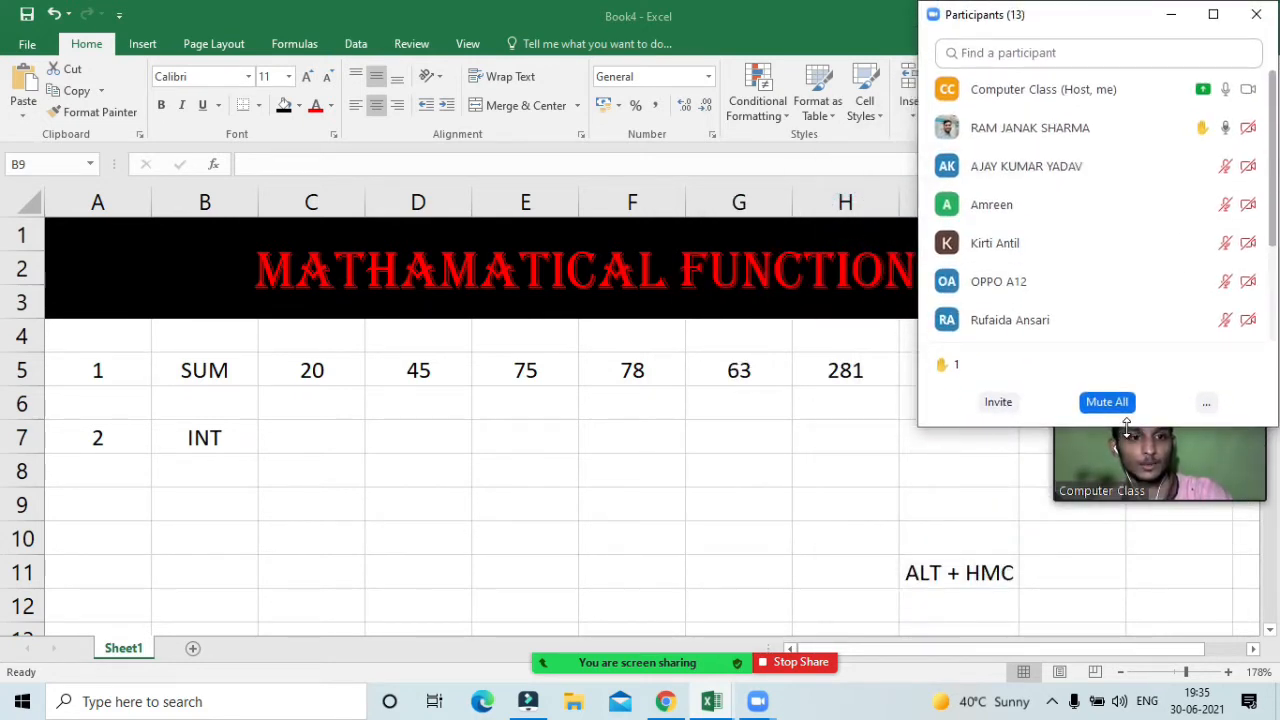
pyautogui.moveTo(1127, 428); pyautogui.dragTo(1131, 680)
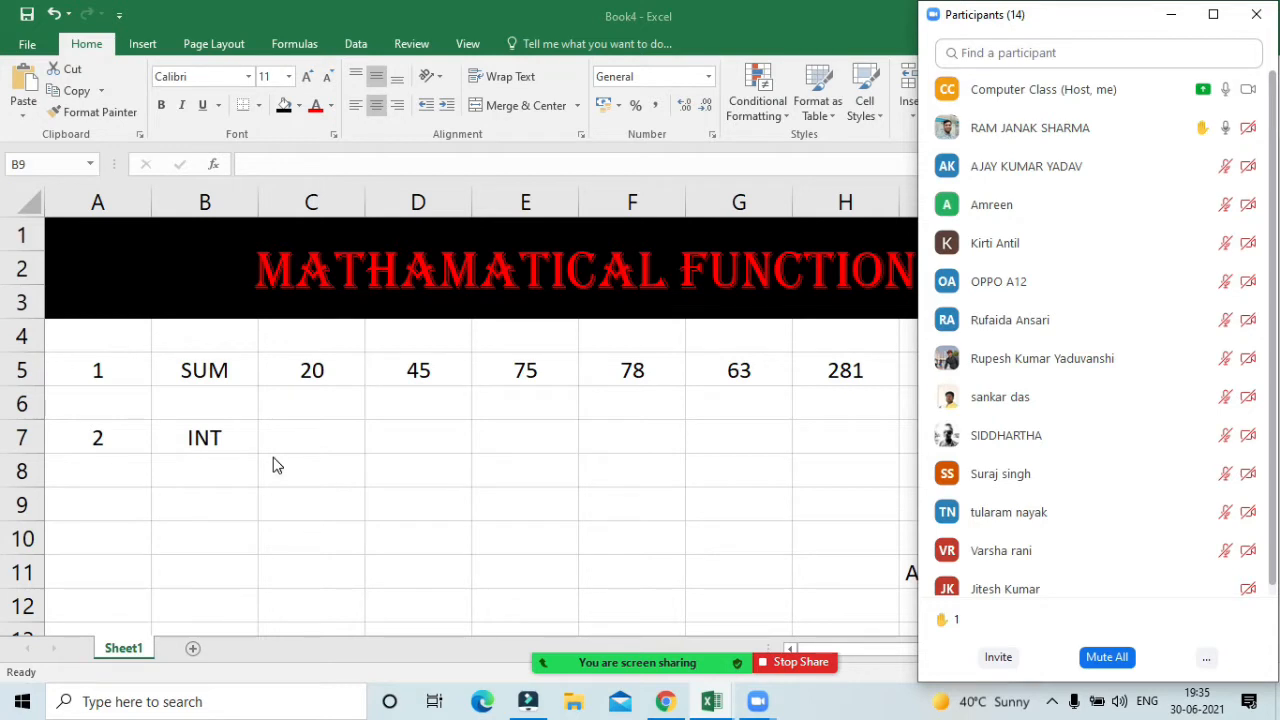
pyautogui.click(1163, 24)
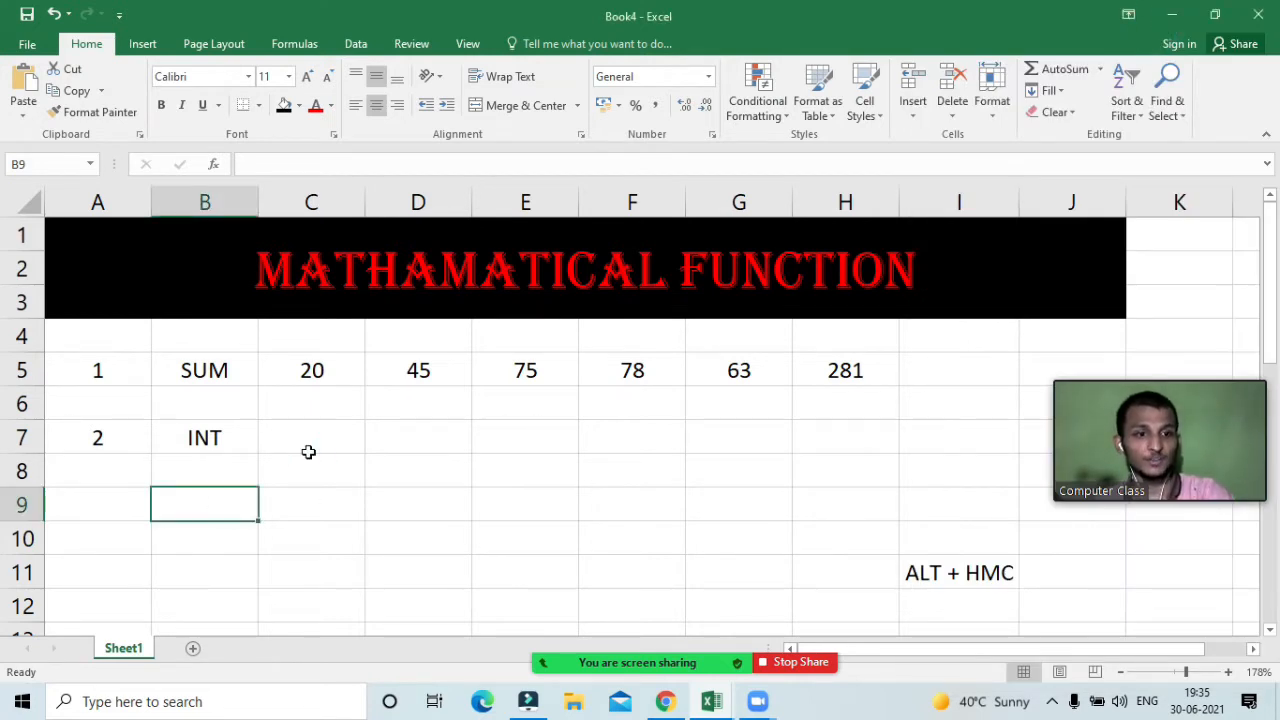
# Enter the sample amount 1000 in cell C9
pyautogui.click(300, 505)
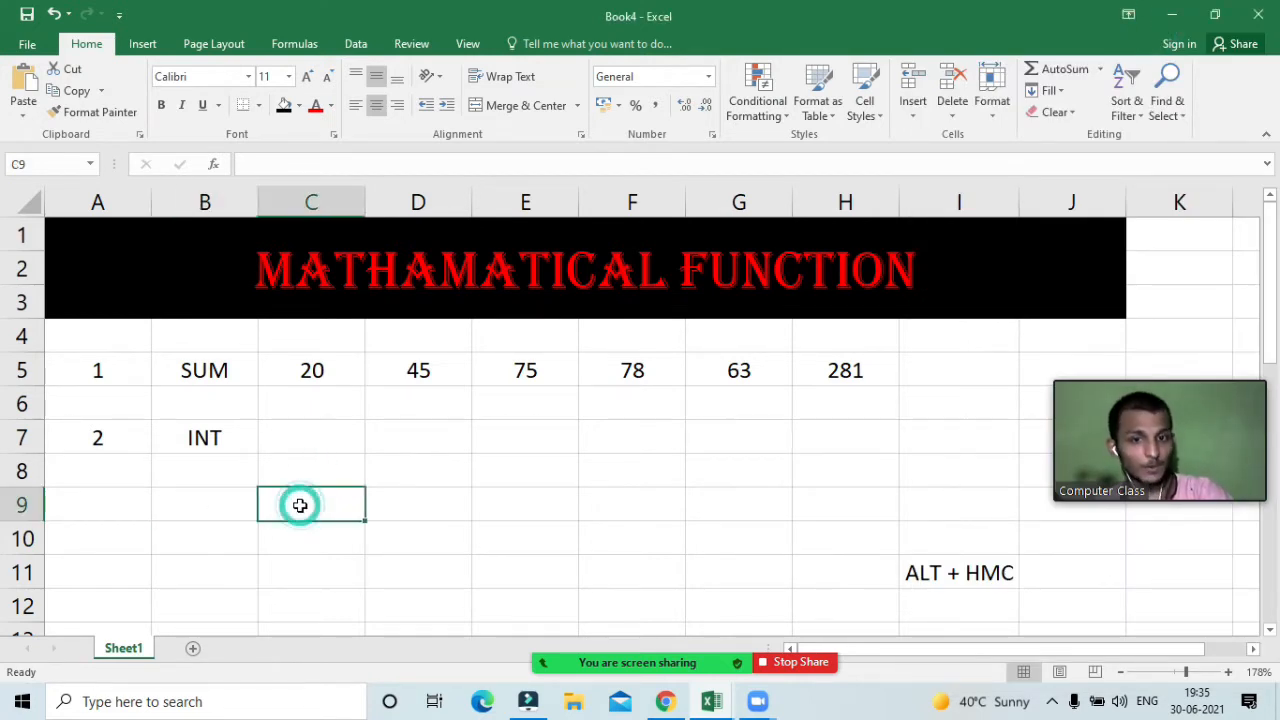
pyautogui.write('1000')
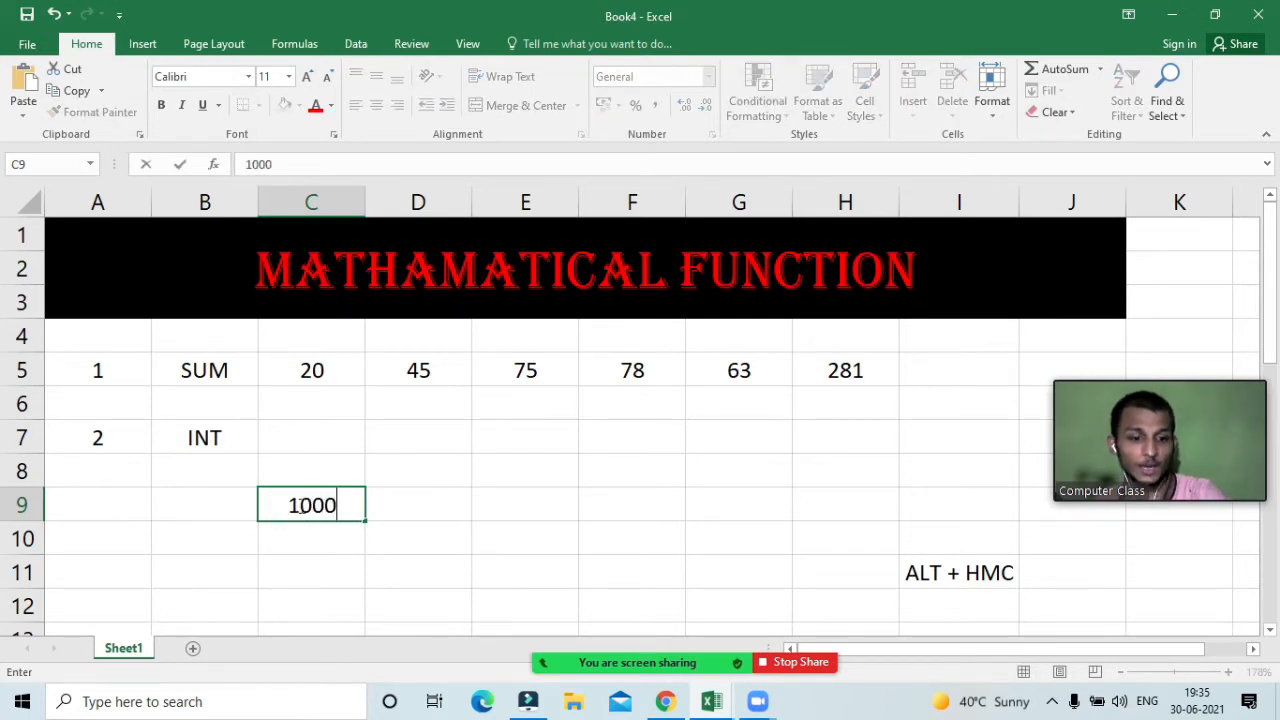
pyautogui.press('Tab')
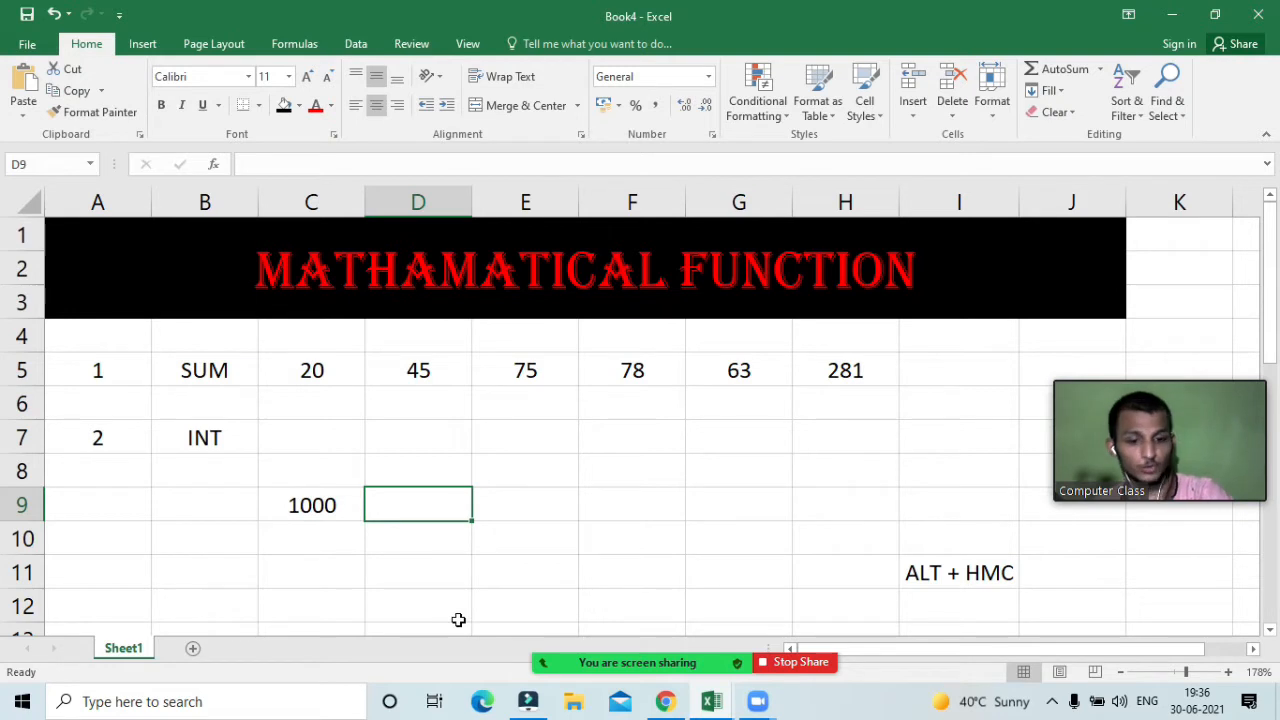
# Calculate 5% of the 1000 in cell C9 by entering the formula =C9*5% in cell D9
pyautogui.write('=')
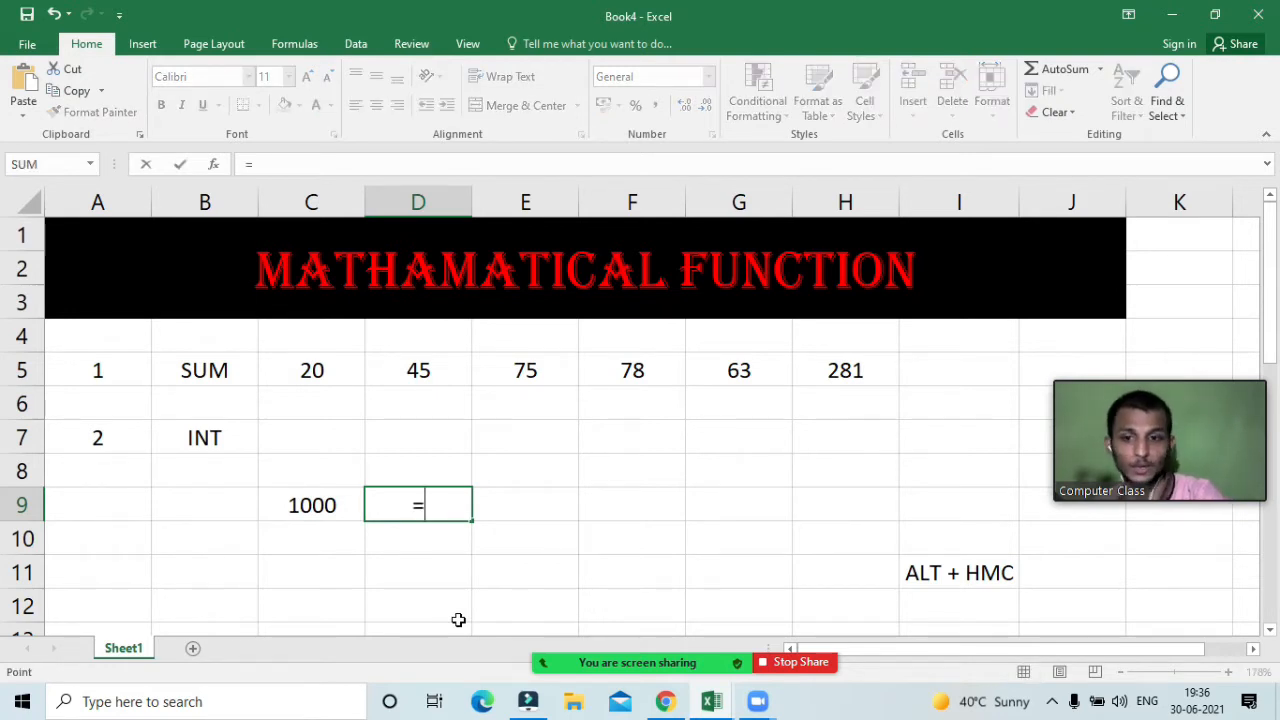
pyautogui.press('Left')
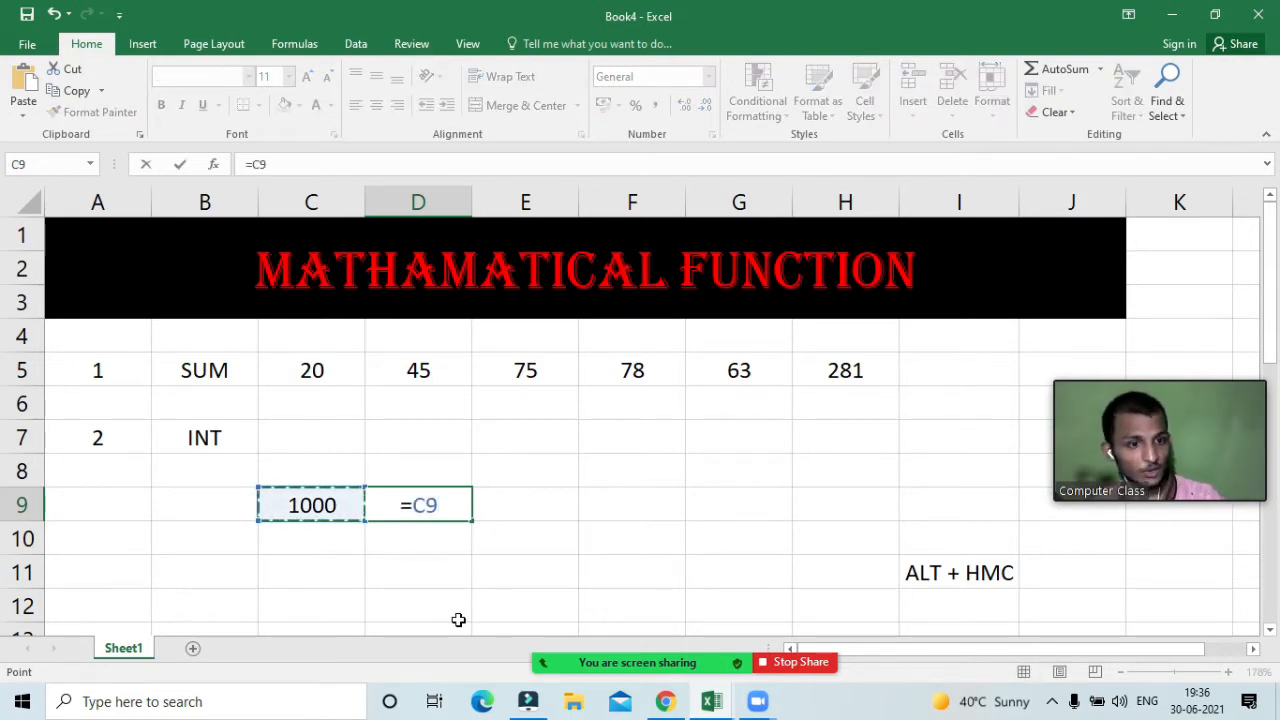
pyautogui.write('*')
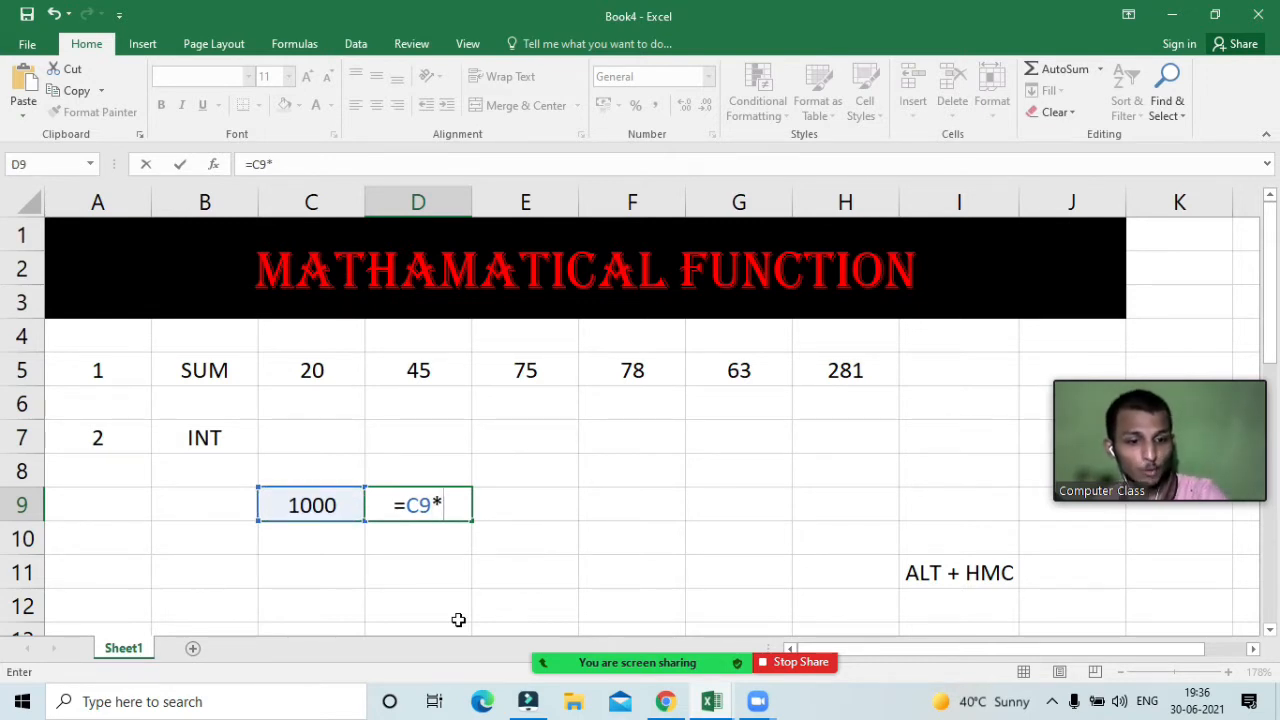
pyautogui.write('5')
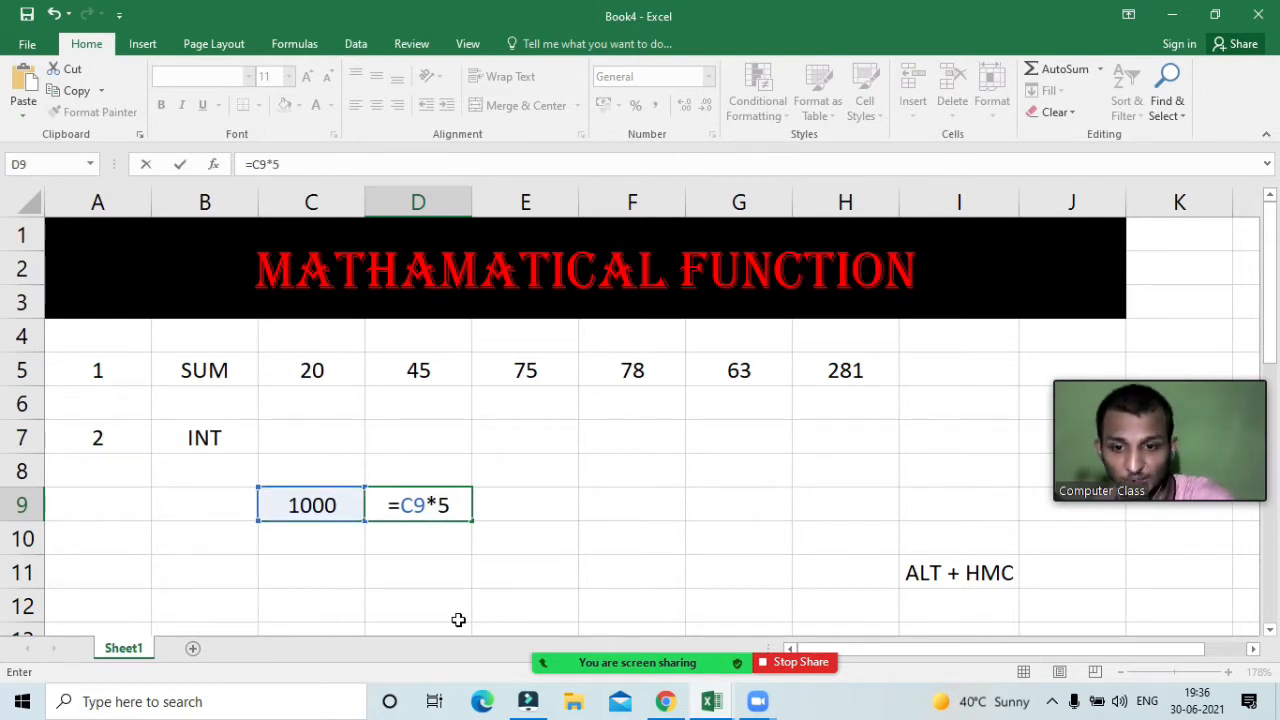
pyautogui.write('%')
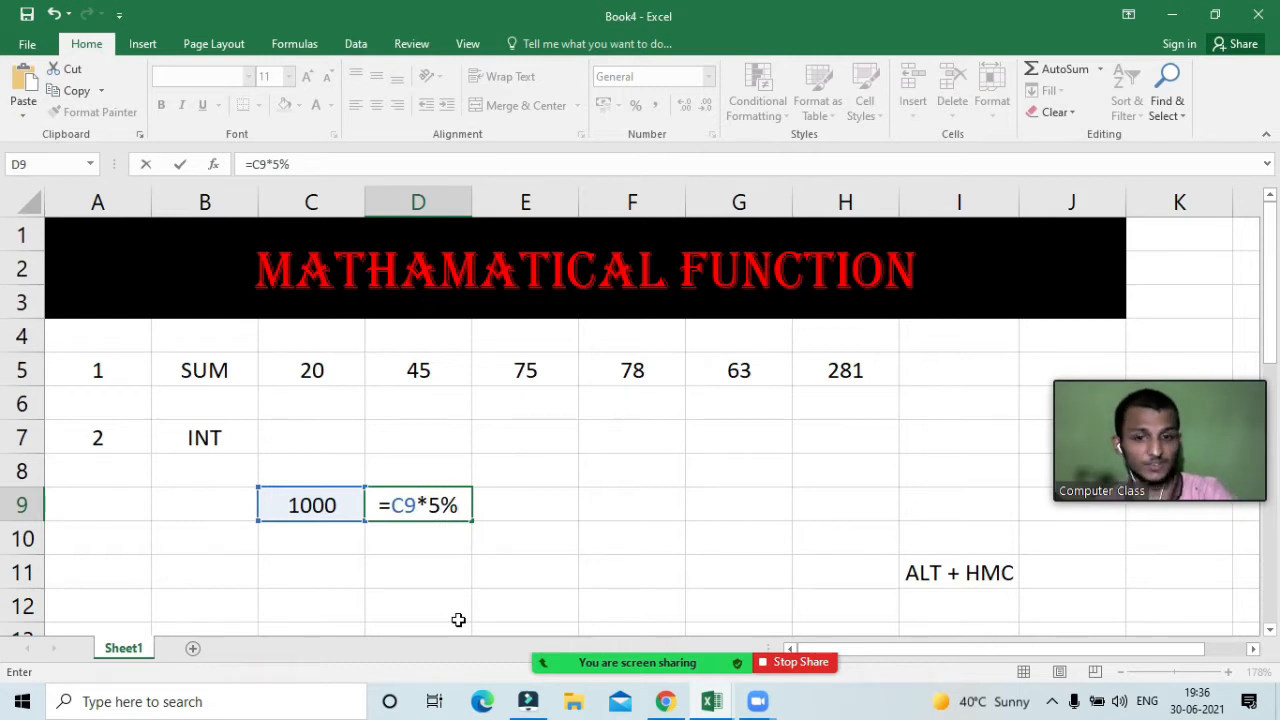
pyautogui.press('Return')
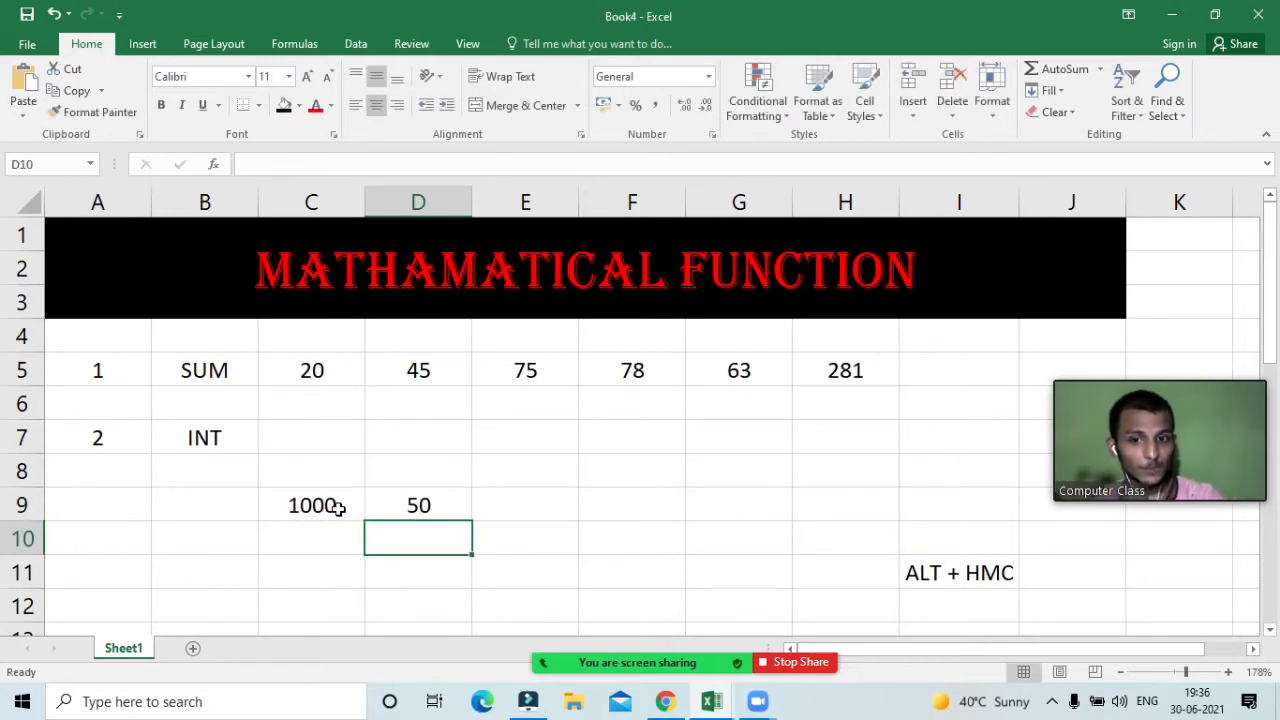
pyautogui.click(424, 506)
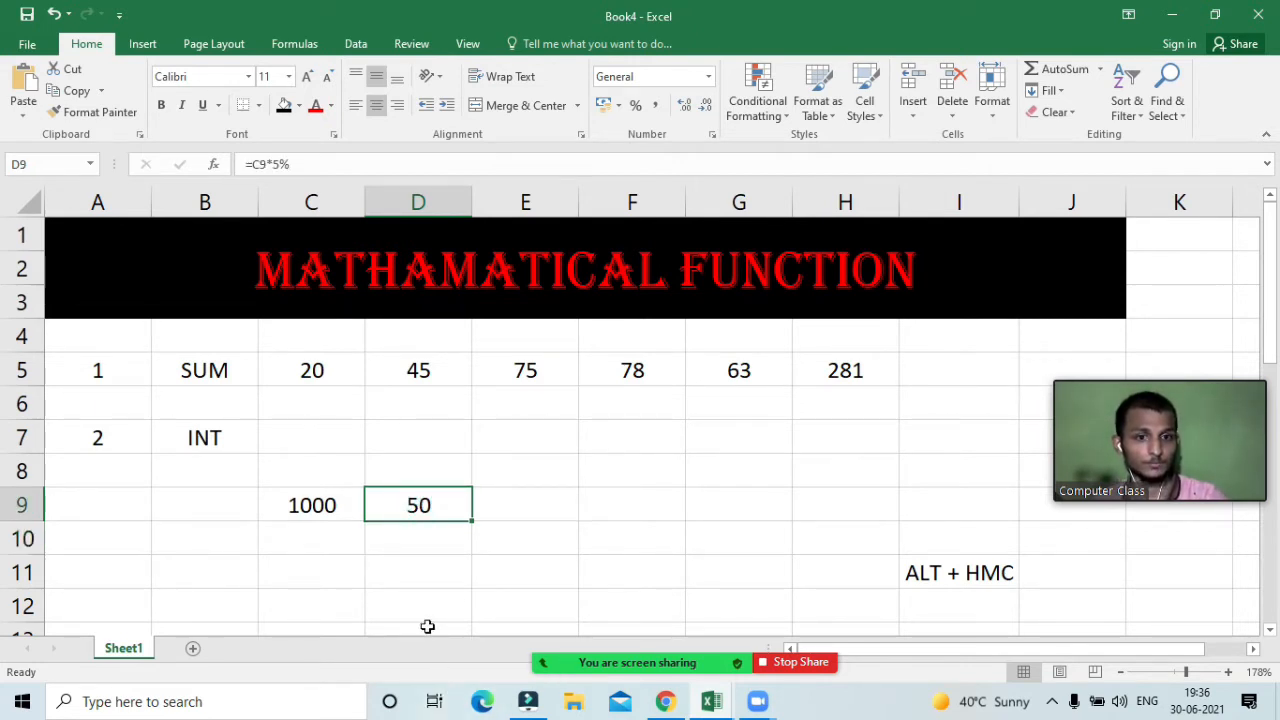
pyautogui.click(417, 563)
pyautogui.click(403, 535)
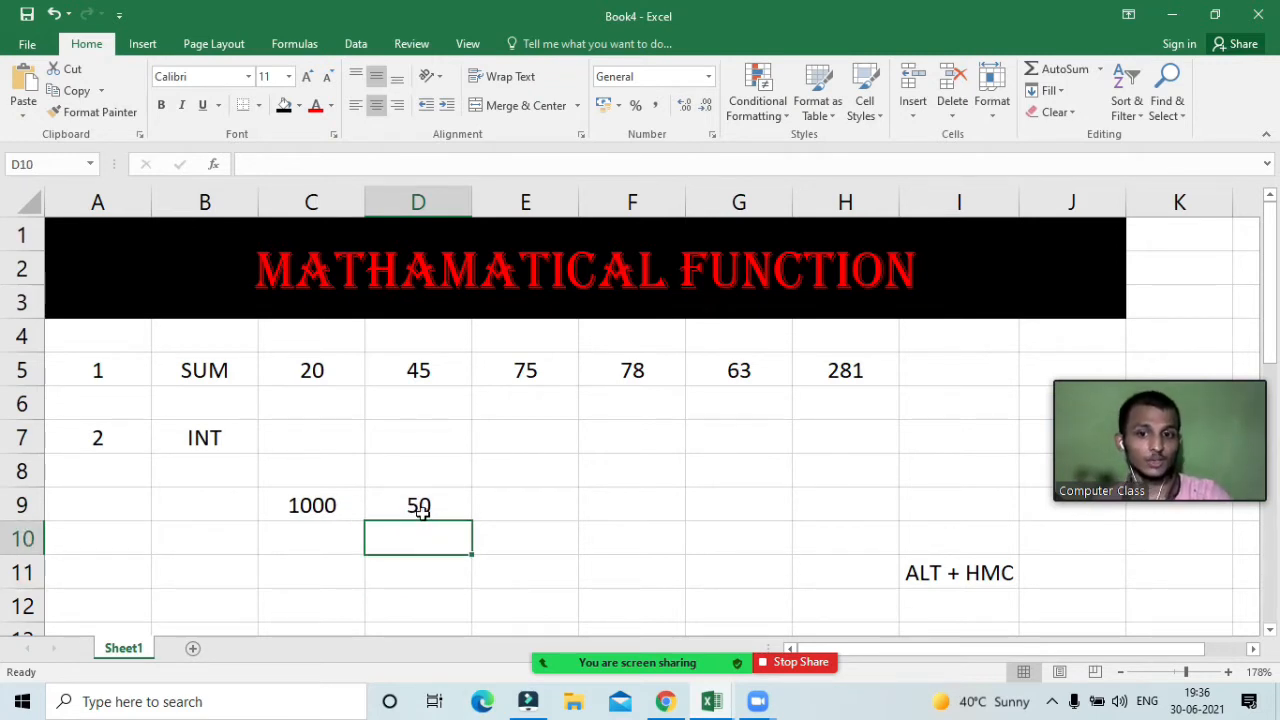
# Subtract the percentage amount from the 1000 by entering the formula =C9-D9 in cell E9
pyautogui.click(313, 507)
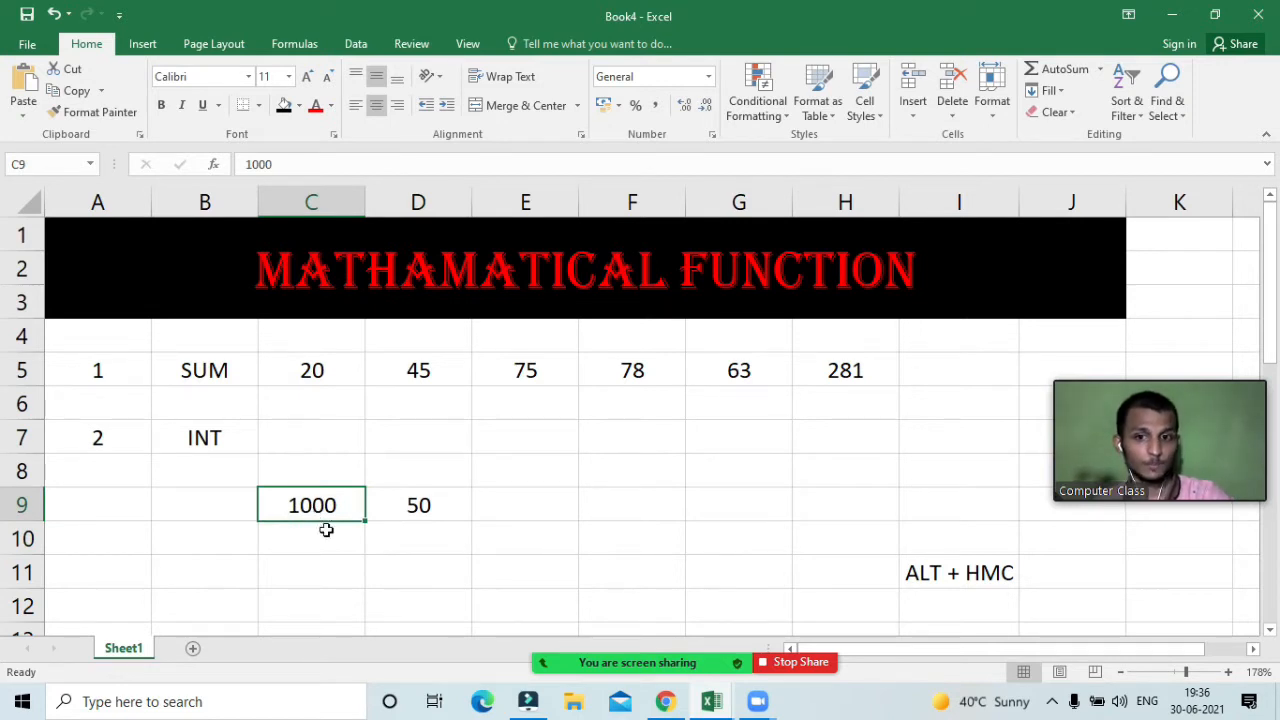
pyautogui.click(397, 528)
pyautogui.click(505, 537)
pyautogui.click(418, 505)
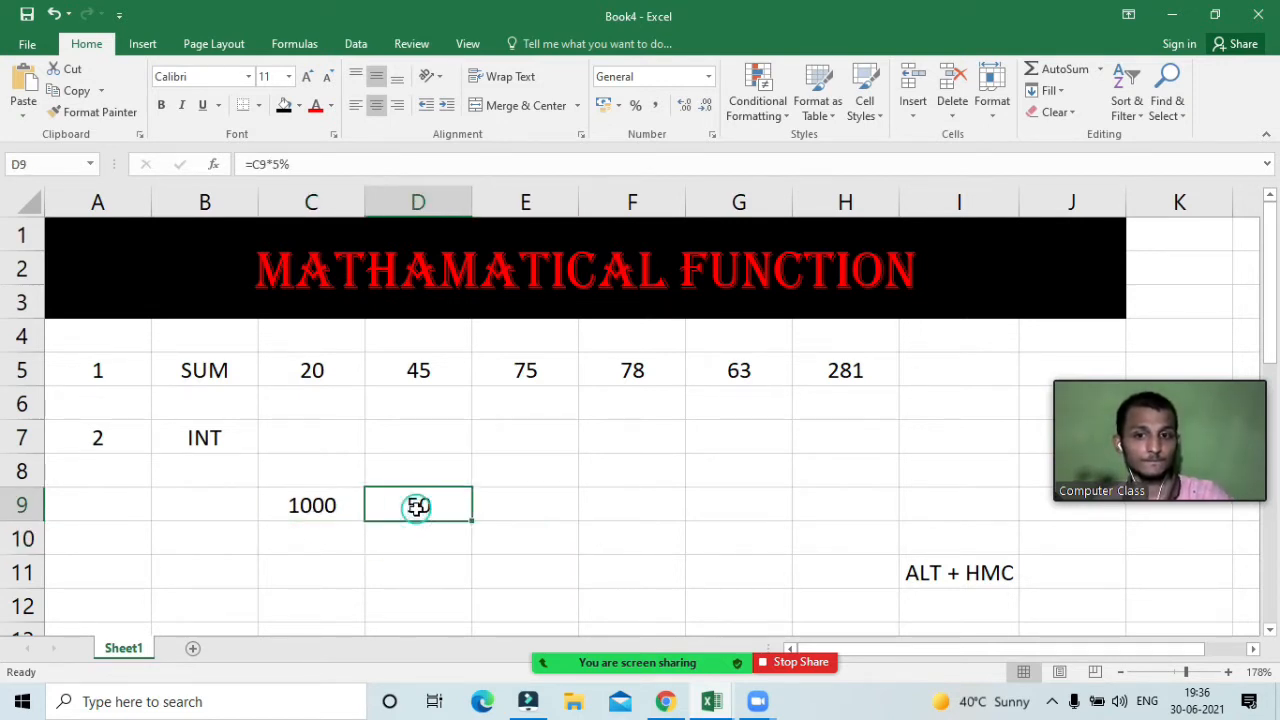
pyautogui.click(505, 500)
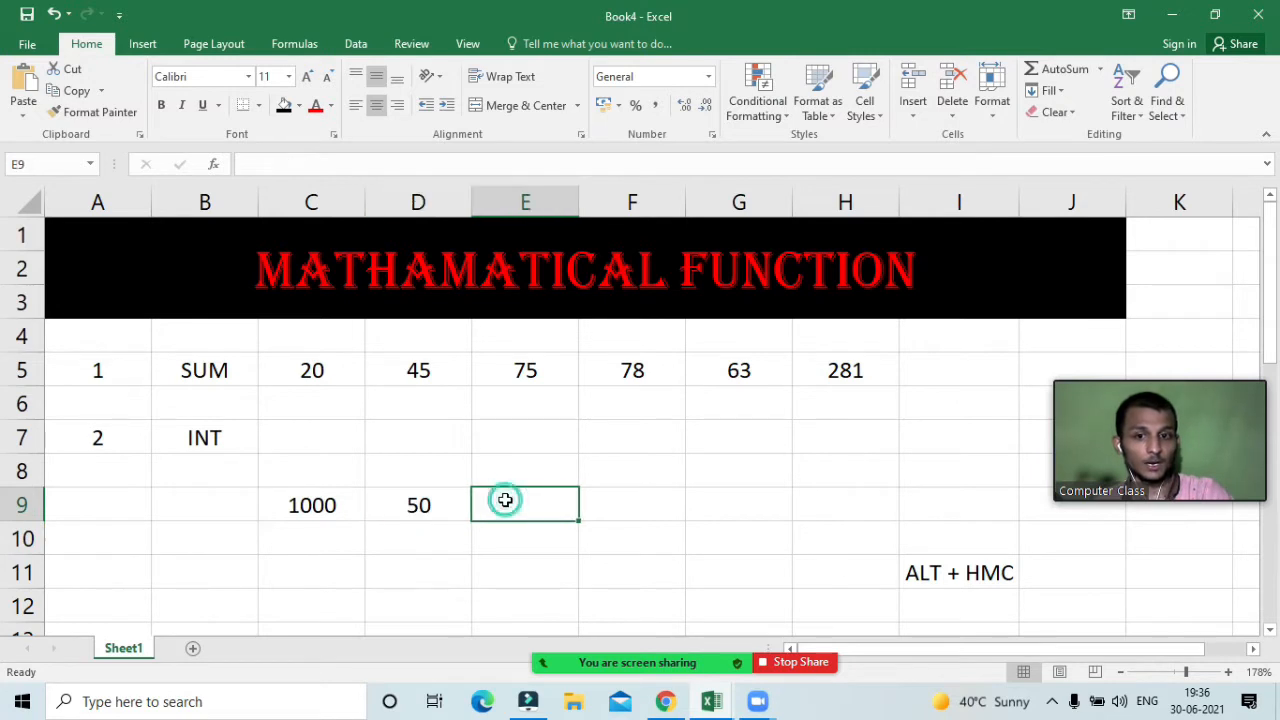
pyautogui.write('=')
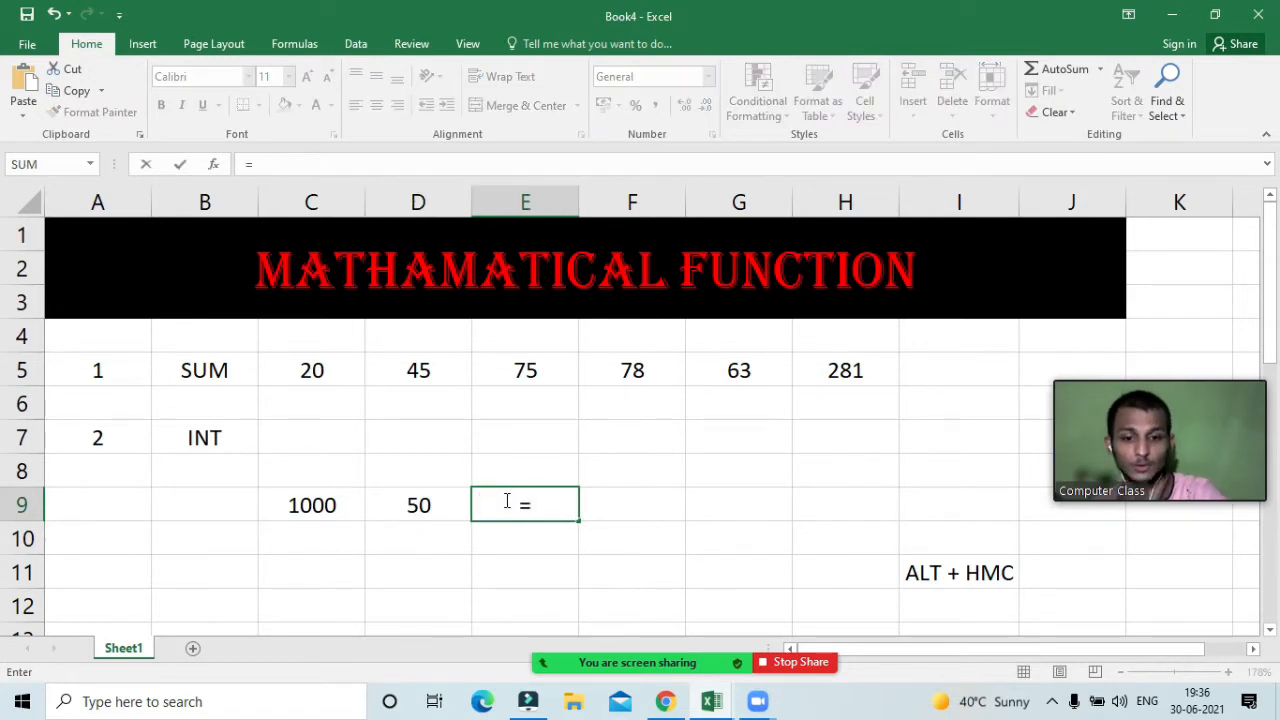
pyautogui.press('Left')
pyautogui.press('Left')
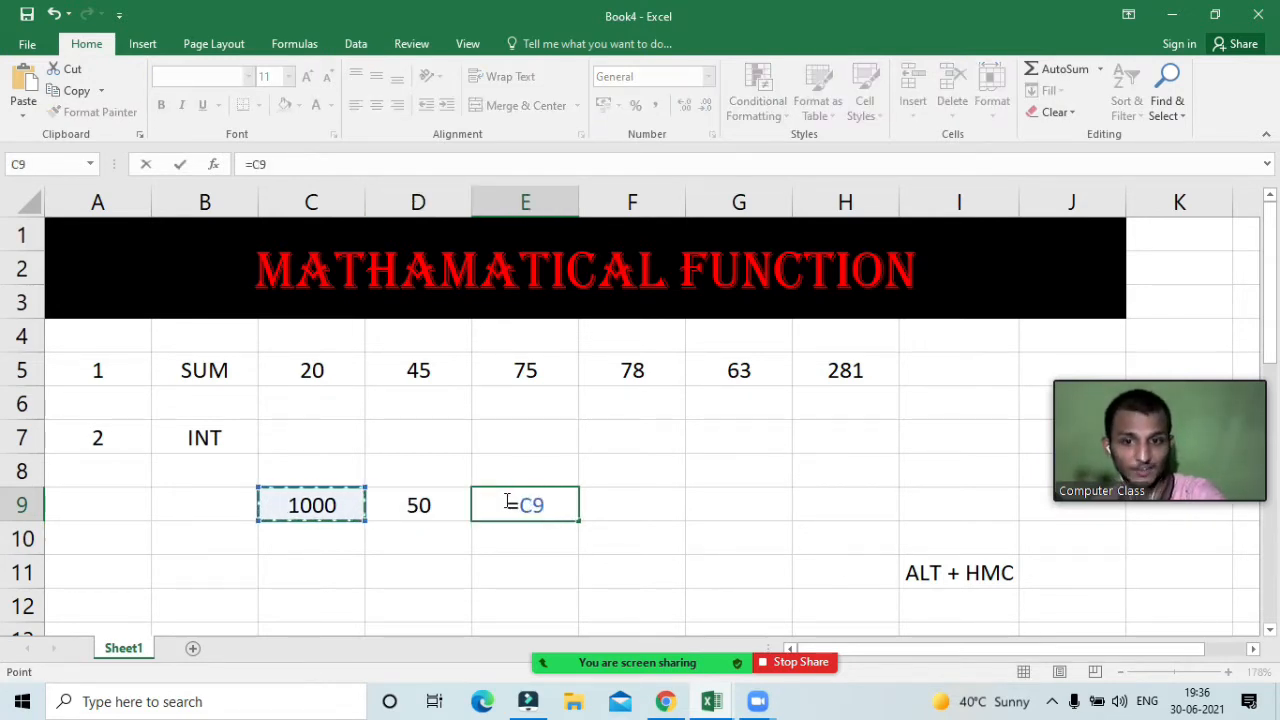
pyautogui.write('-')
pyautogui.press('Left')
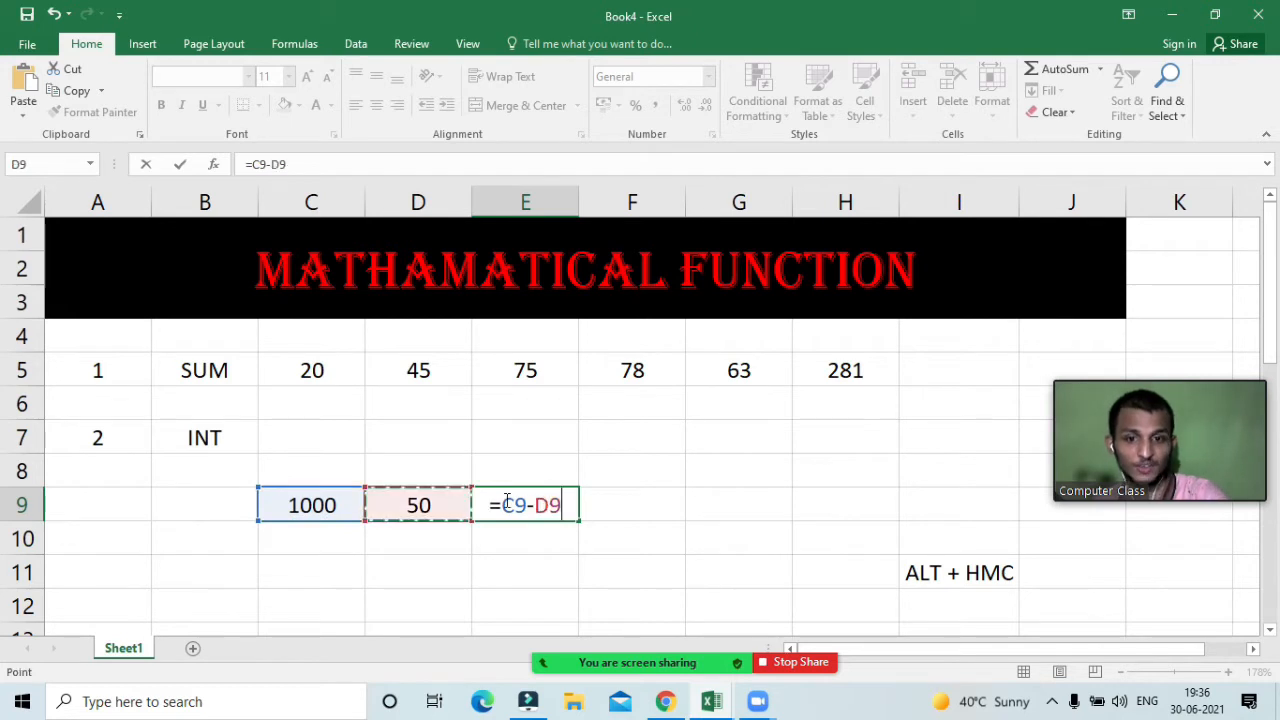
pyautogui.press('Return')
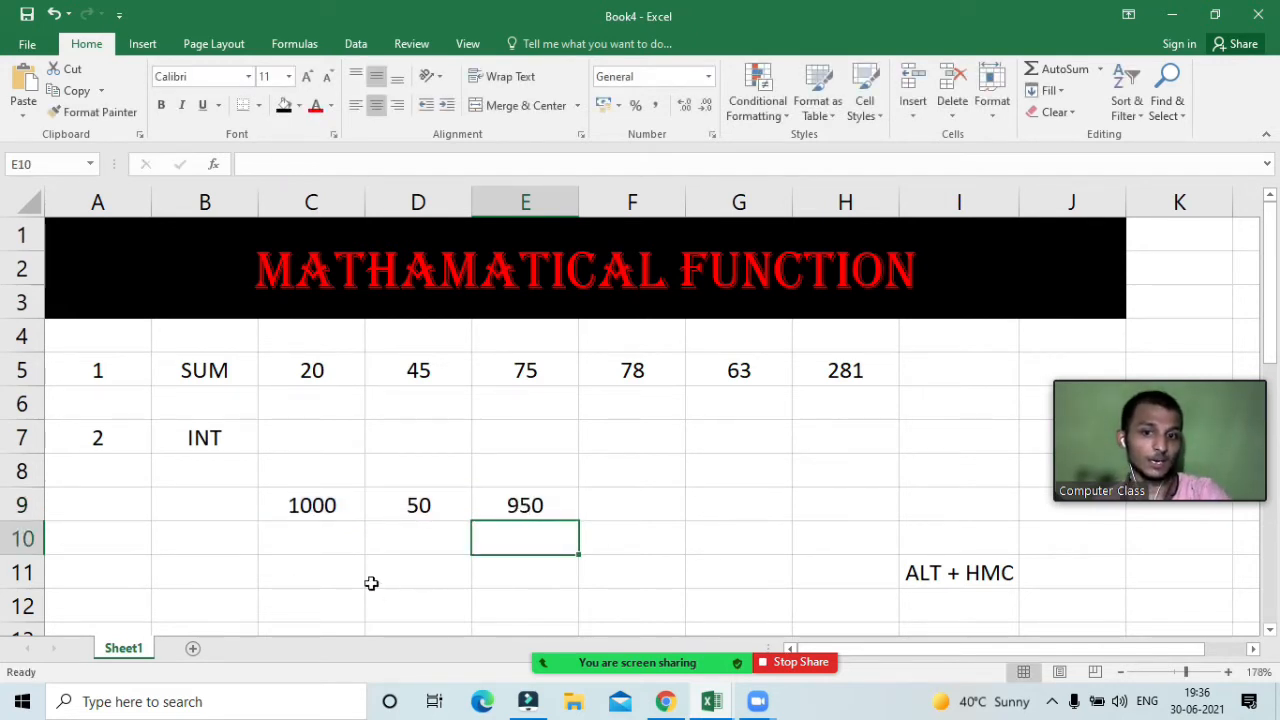
# Add the percentage amount to the 1000 by entering the formula =C9+D9 in cell D11
pyautogui.click(437, 565)
pyautogui.write('=')
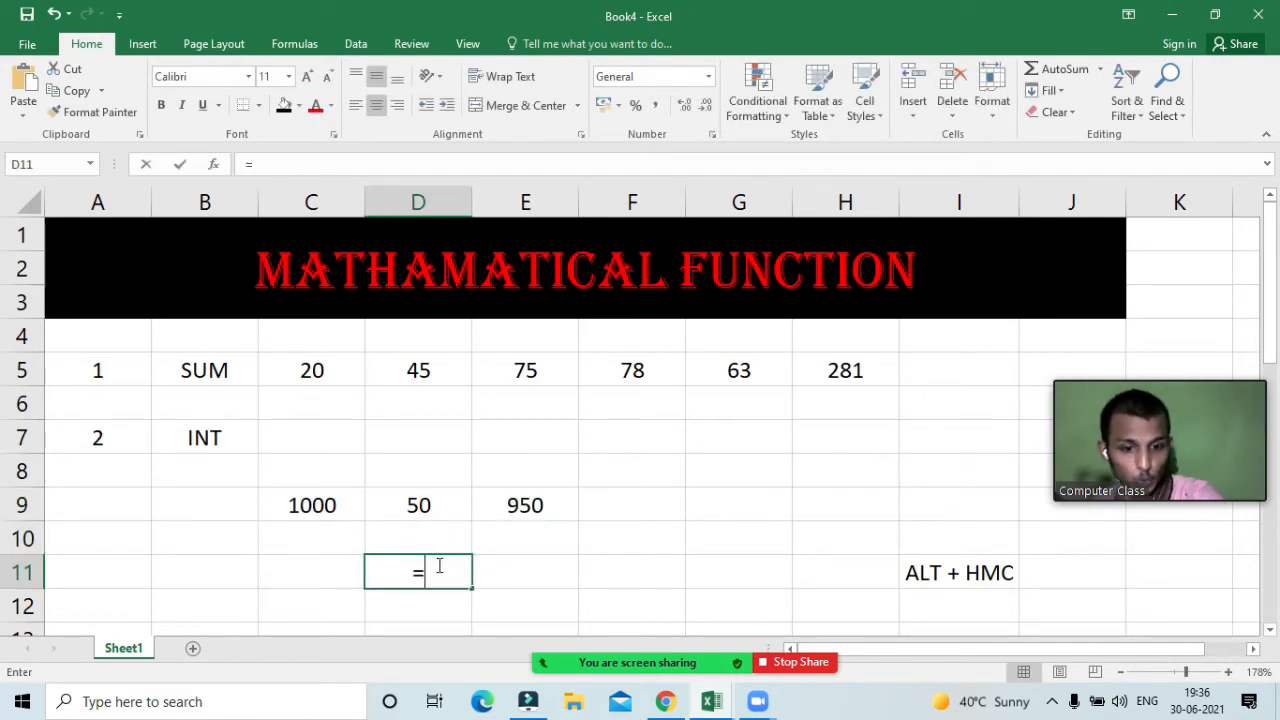
pyautogui.press('Up')
pyautogui.press('Up')
pyautogui.press('Left')
pyautogui.write('+')
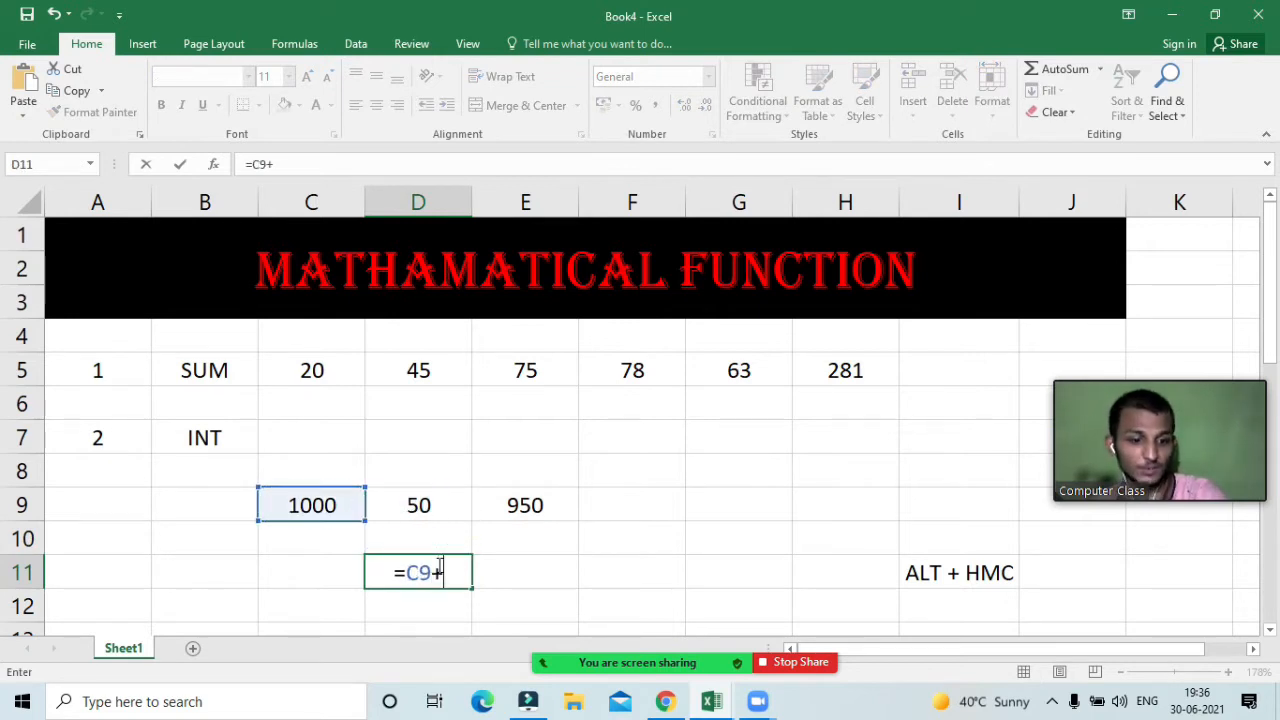
pyautogui.press('Up')
pyautogui.press('Up')
pyautogui.hotkey('ctrl', 'Return')
pyautogui.press('Return')
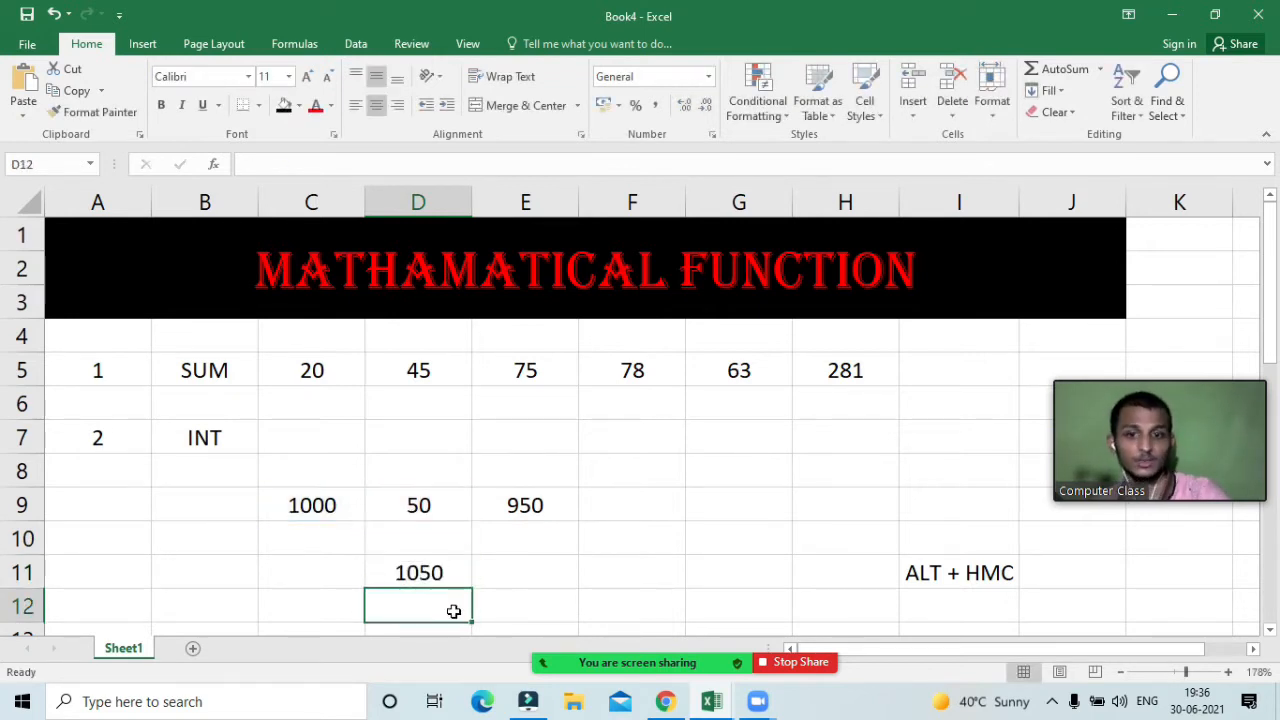
# Change the percentage in the formula of cell D9 to 10%
pyautogui.click(526, 563)
pyautogui.click(418, 507)
pyautogui.doubleClick(418, 507)
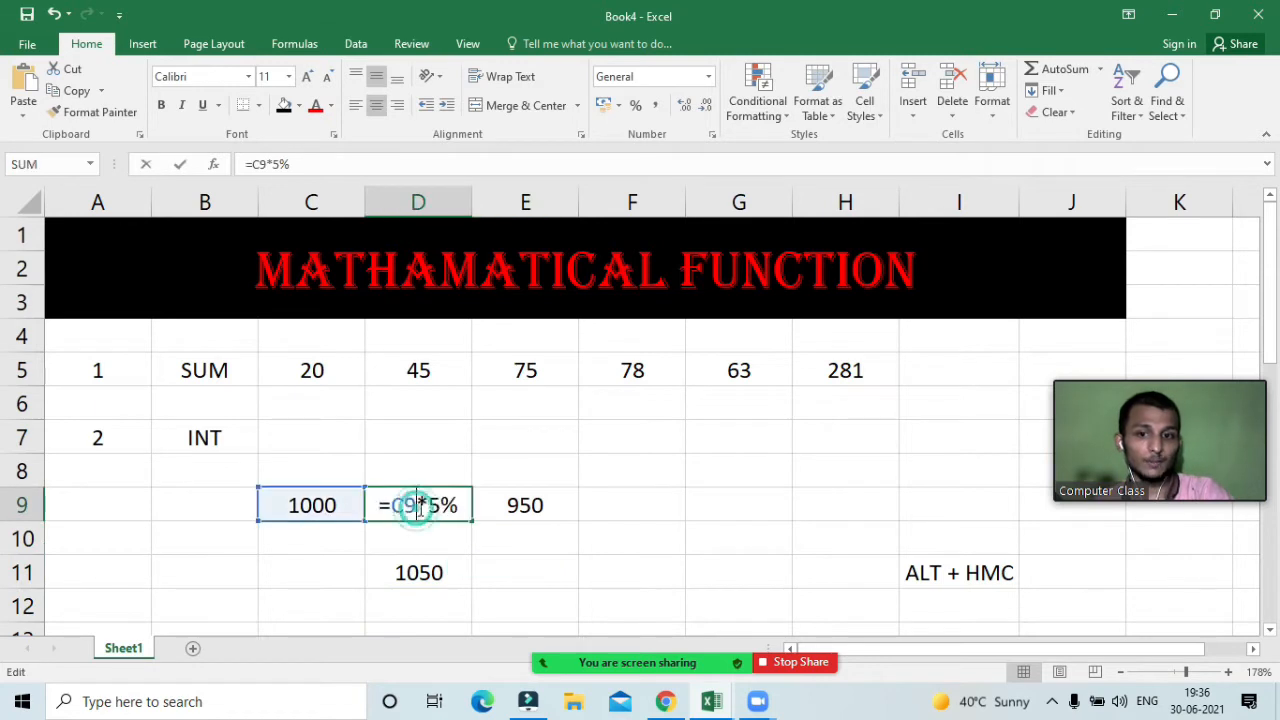
pyautogui.click(430, 505)
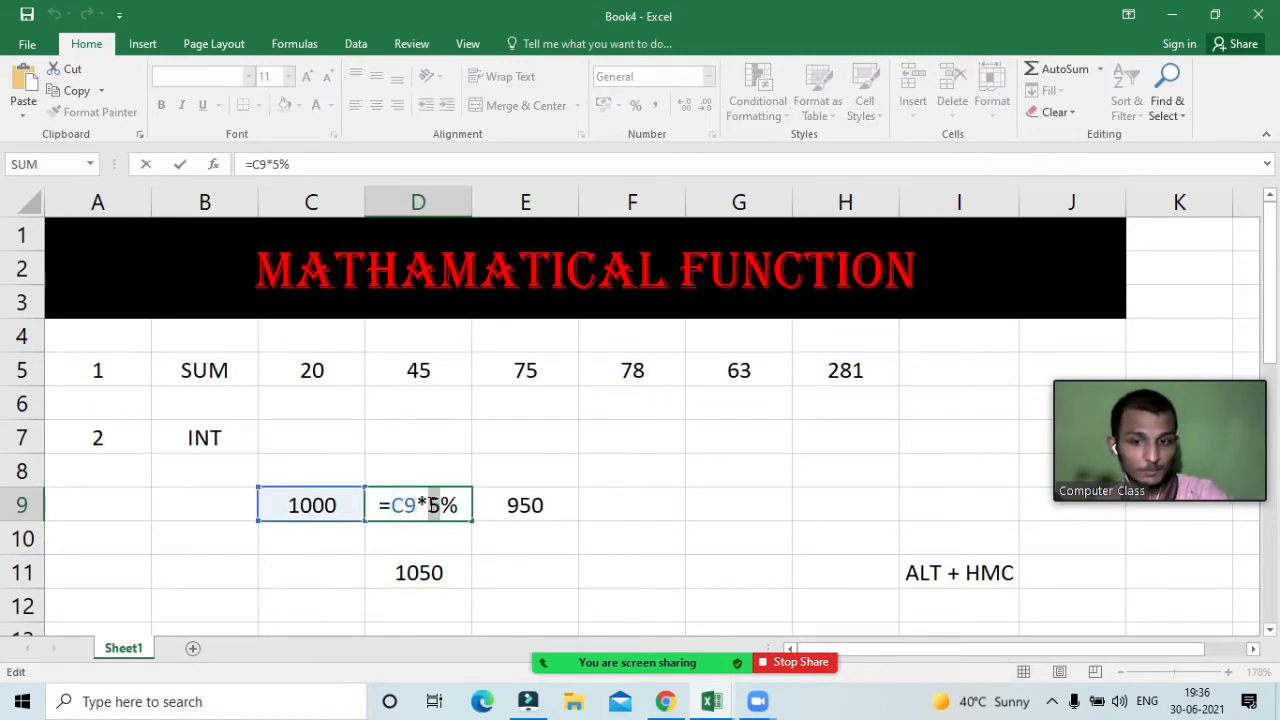
pyautogui.write('10')
pyautogui.press('Return')
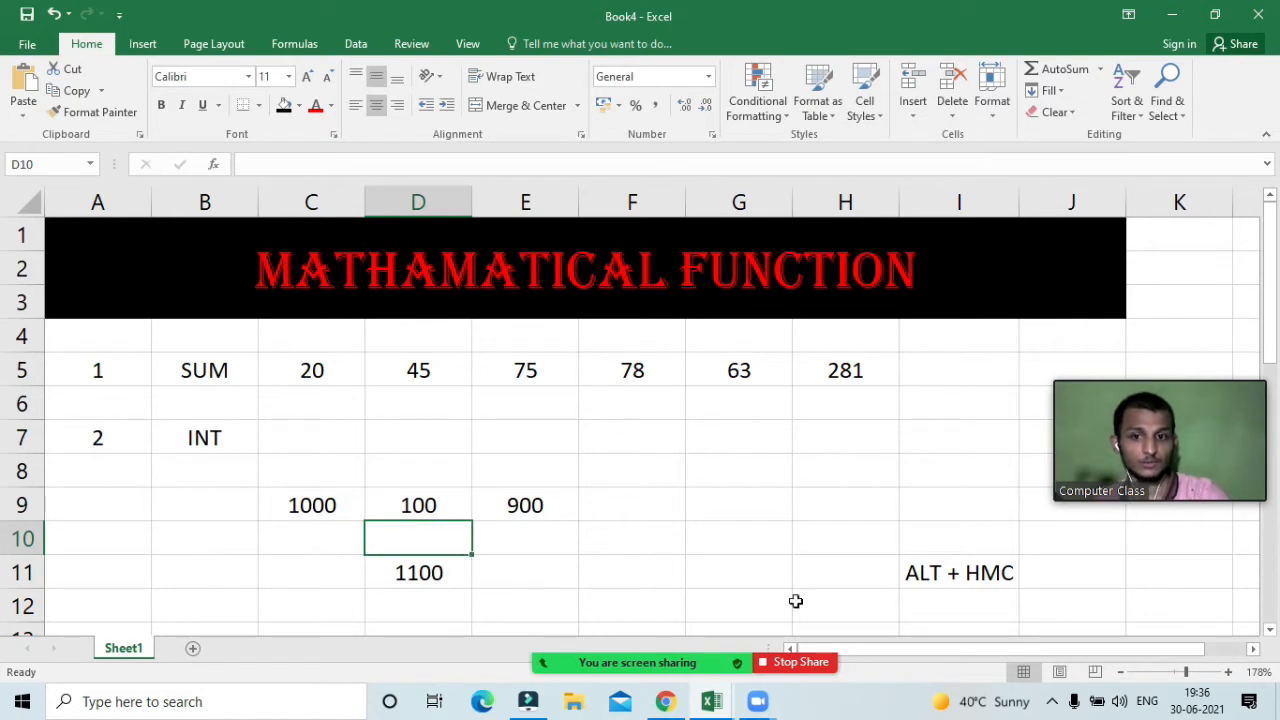
# Review the subtraction formula in cell E9 and the percentage example in the range B9:E12
pyautogui.moveTo(549, 645)
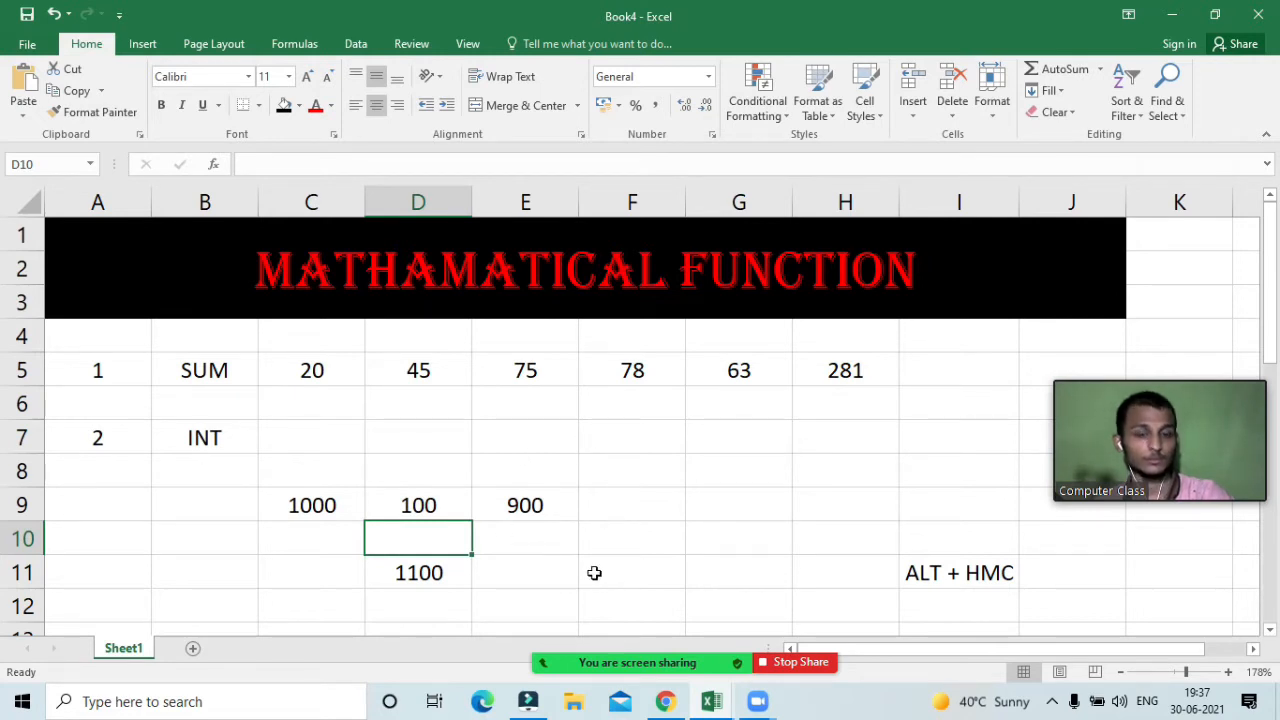
pyautogui.doubleClick(527, 503)
pyautogui.press('Return')
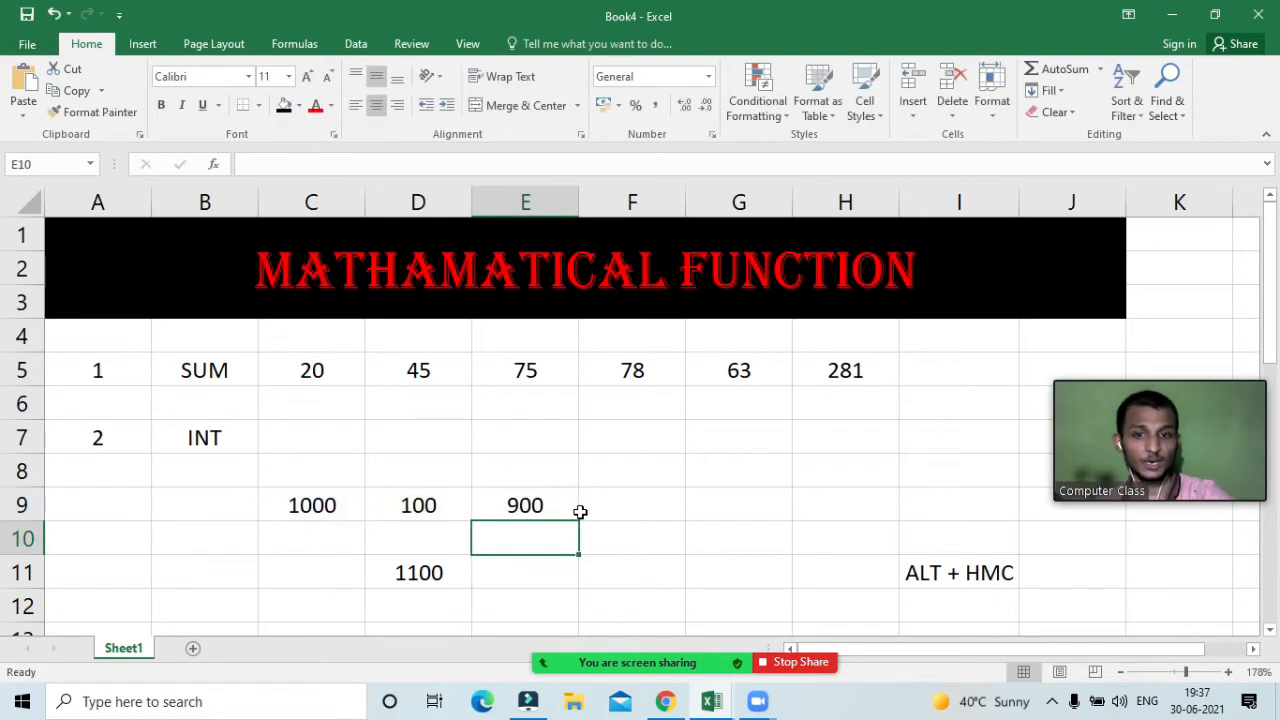
pyautogui.click(578, 510)
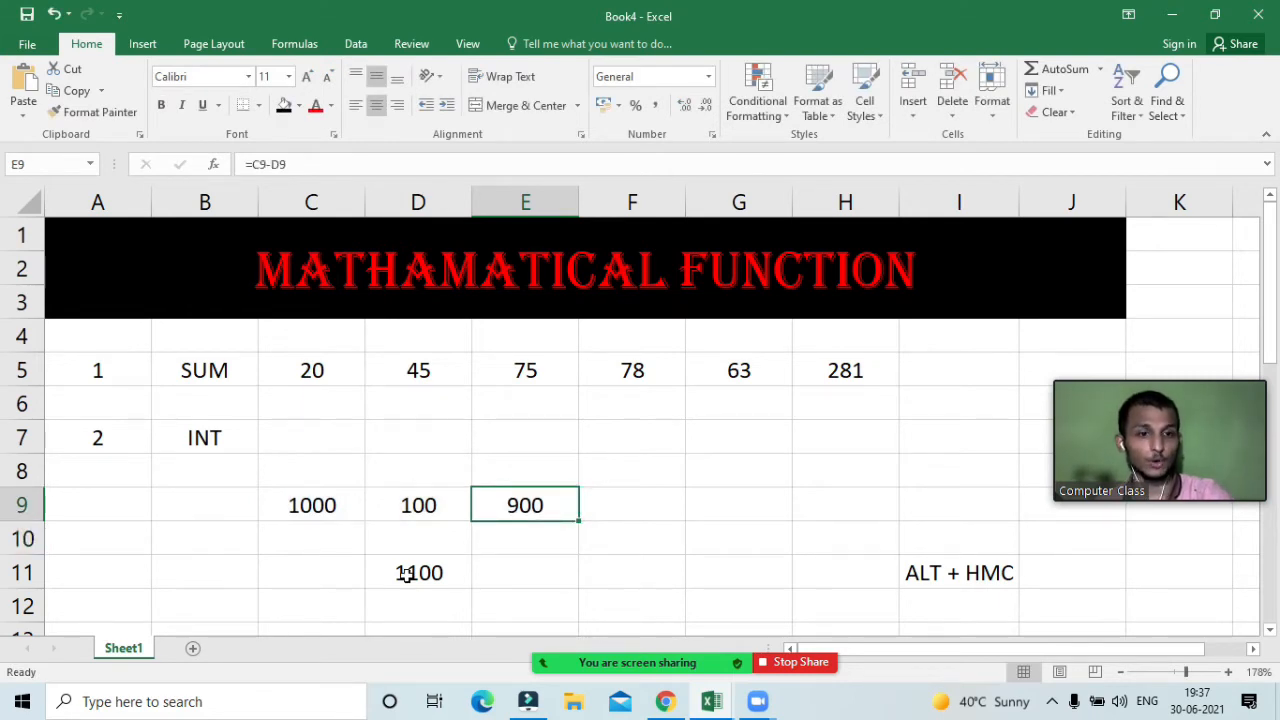
pyautogui.moveTo(254, 493); pyautogui.dragTo(571, 614)
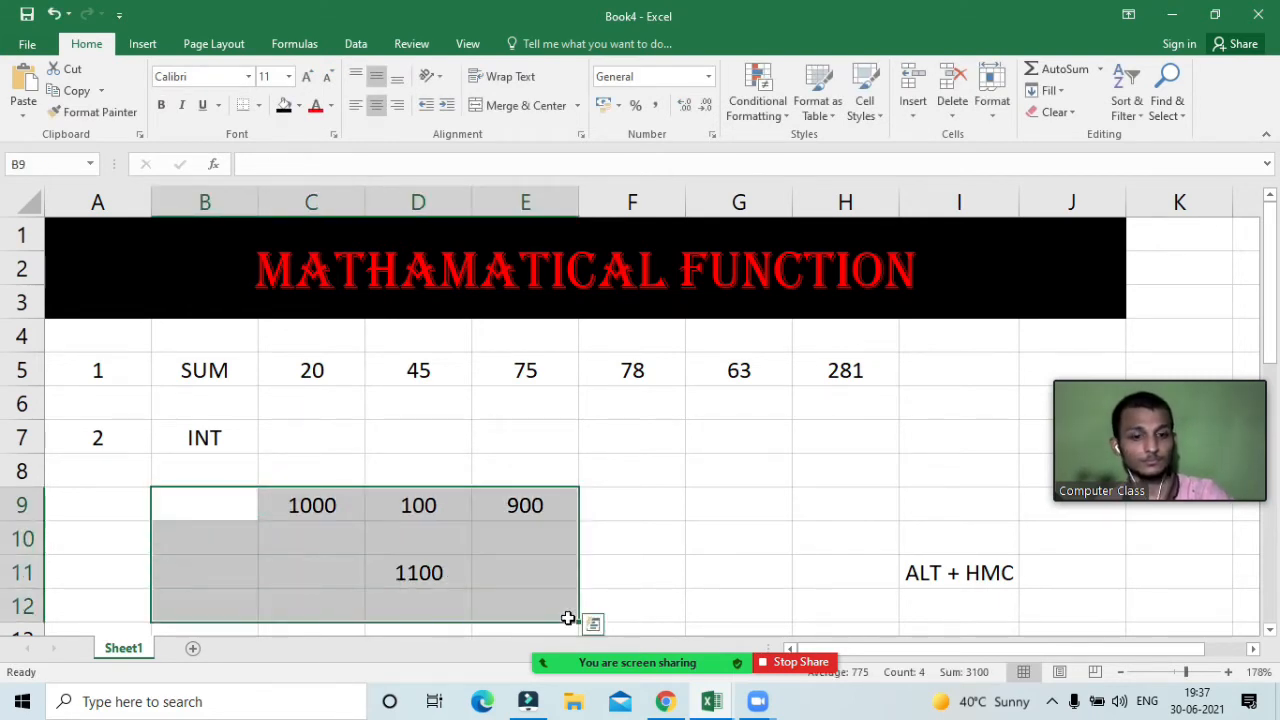
pyautogui.click(607, 571)
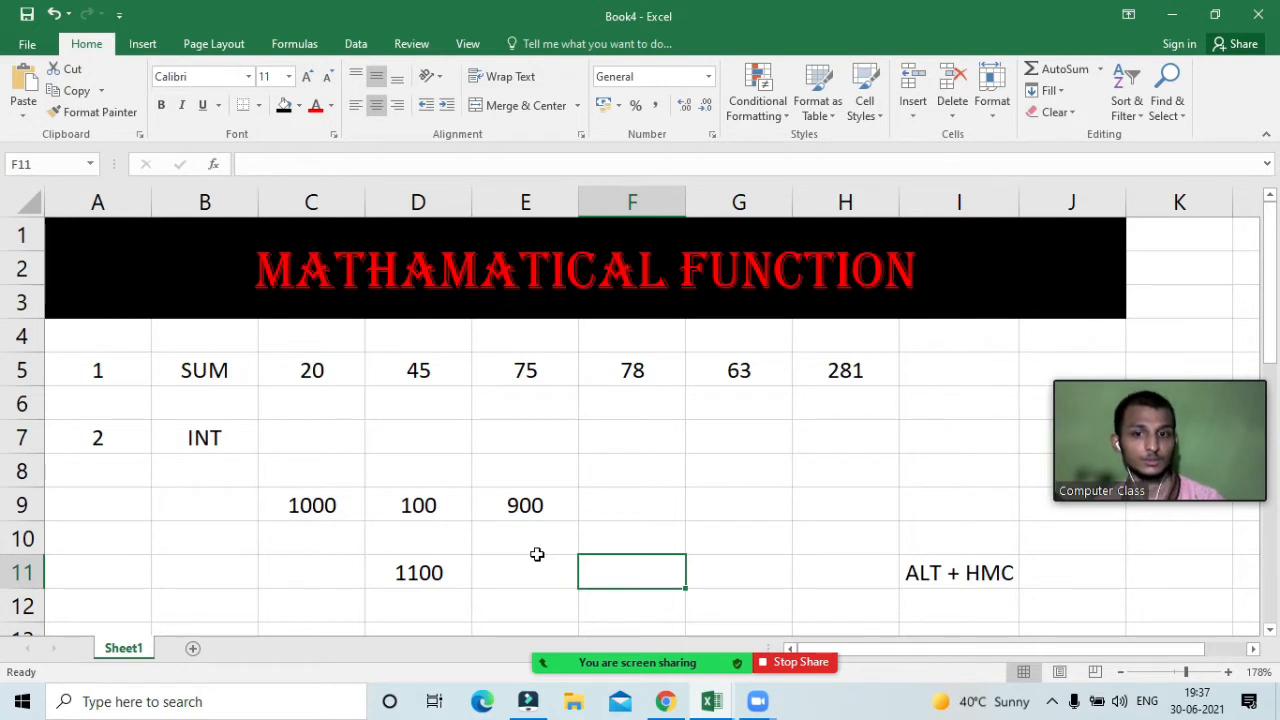
# Extend the formula in cell D9 to =C9*10%+C9 so it adds the percentage to the base amount
pyautogui.doubleClick(447, 505)
pyautogui.click(466, 505)
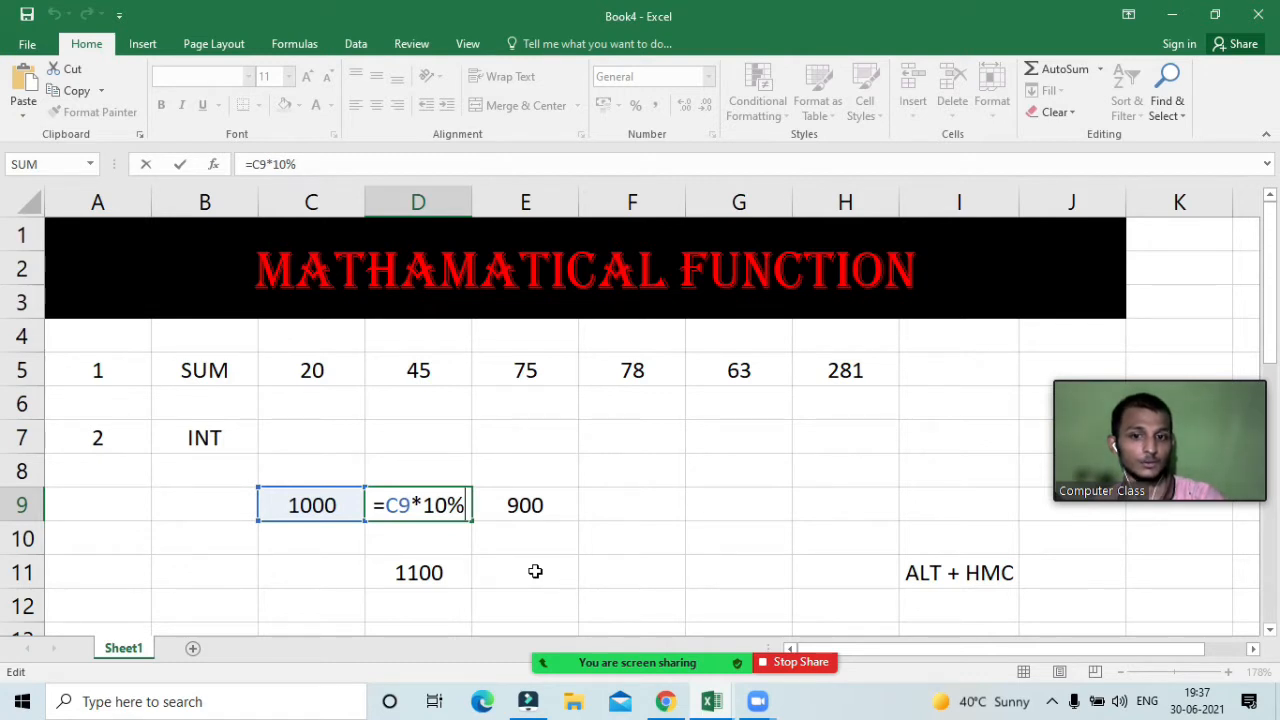
pyautogui.click(465, 508)
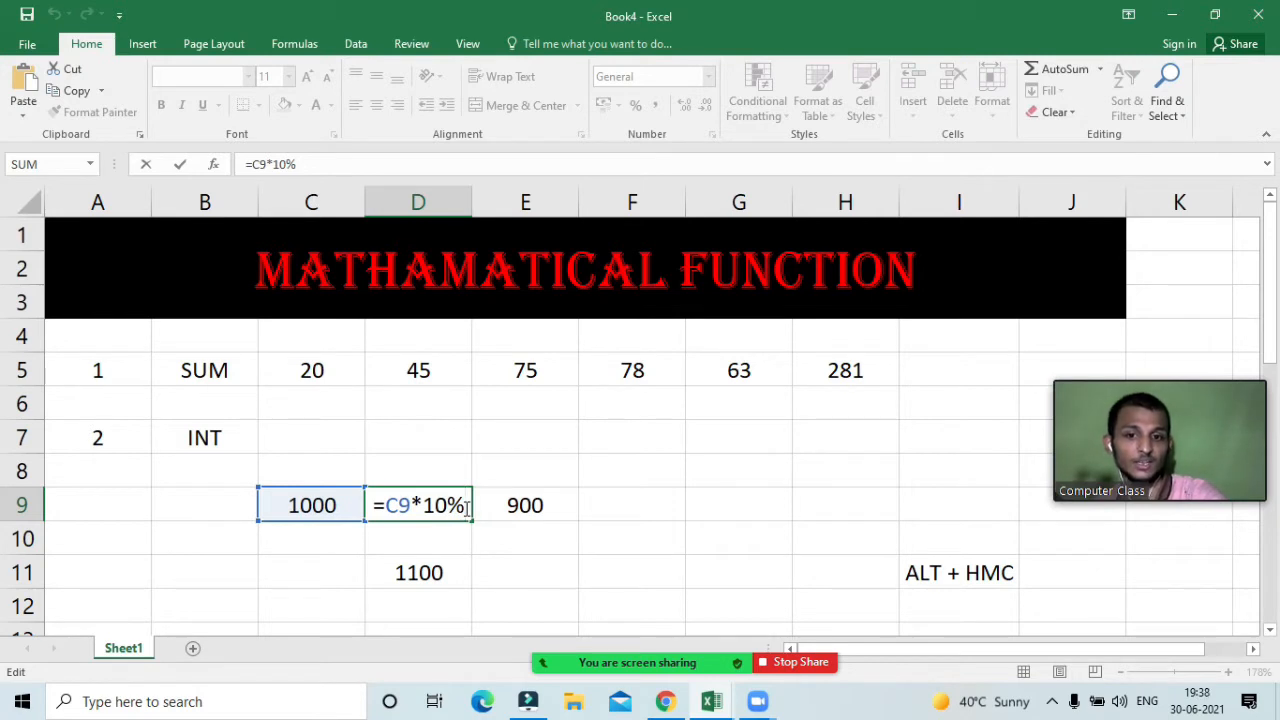
pyautogui.write('+')
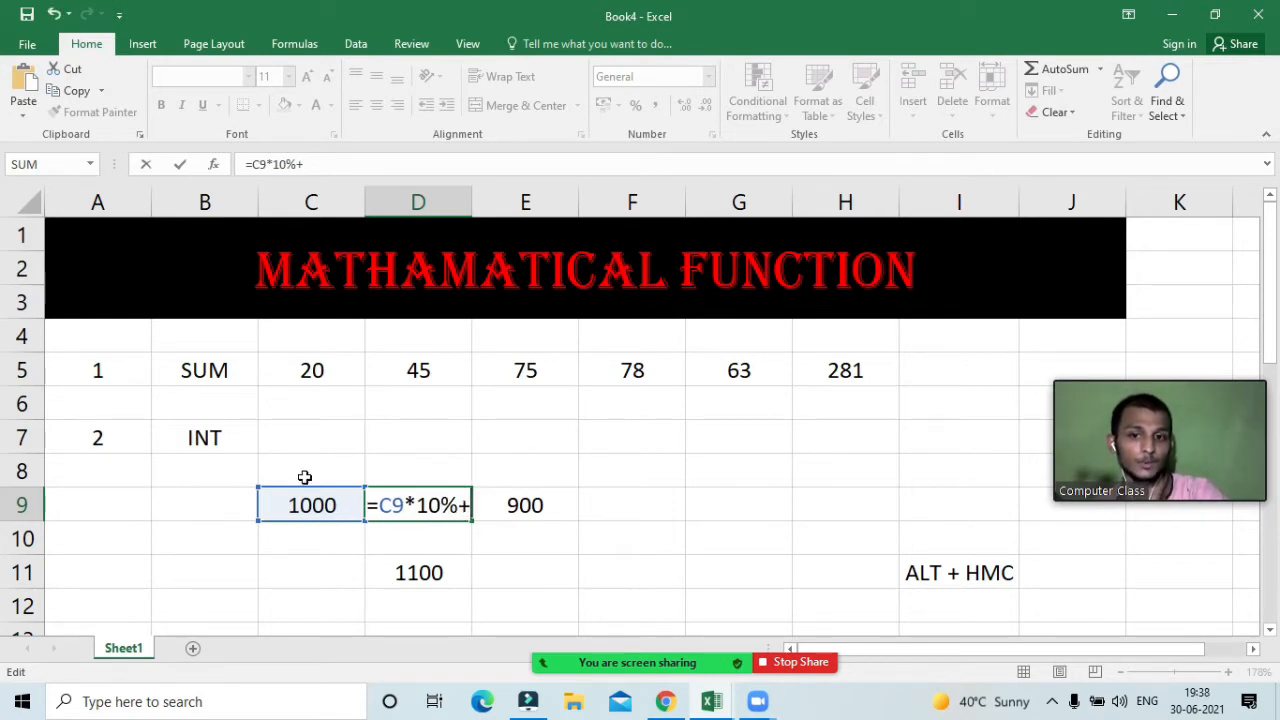
pyautogui.click(310, 510)
pyautogui.press('Return')
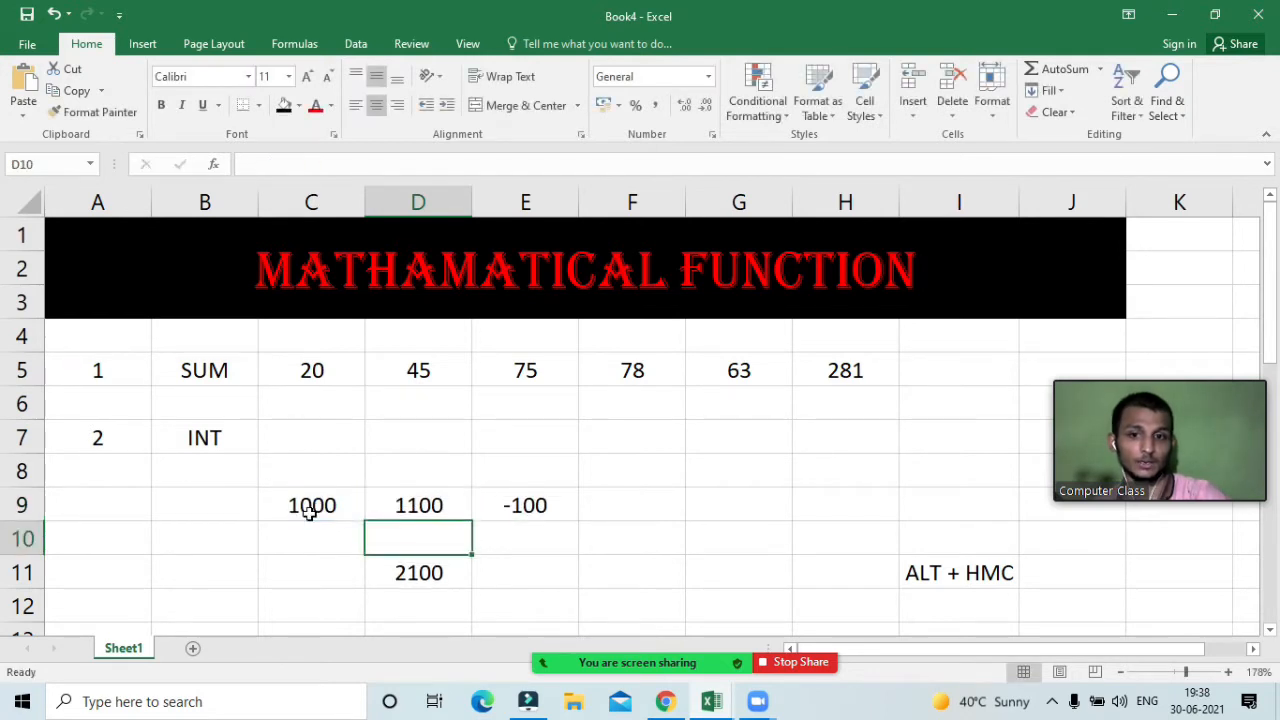
# Clear the separate subtraction formula from cell E9 and the addition formula from cell D11
pyautogui.click(510, 515)
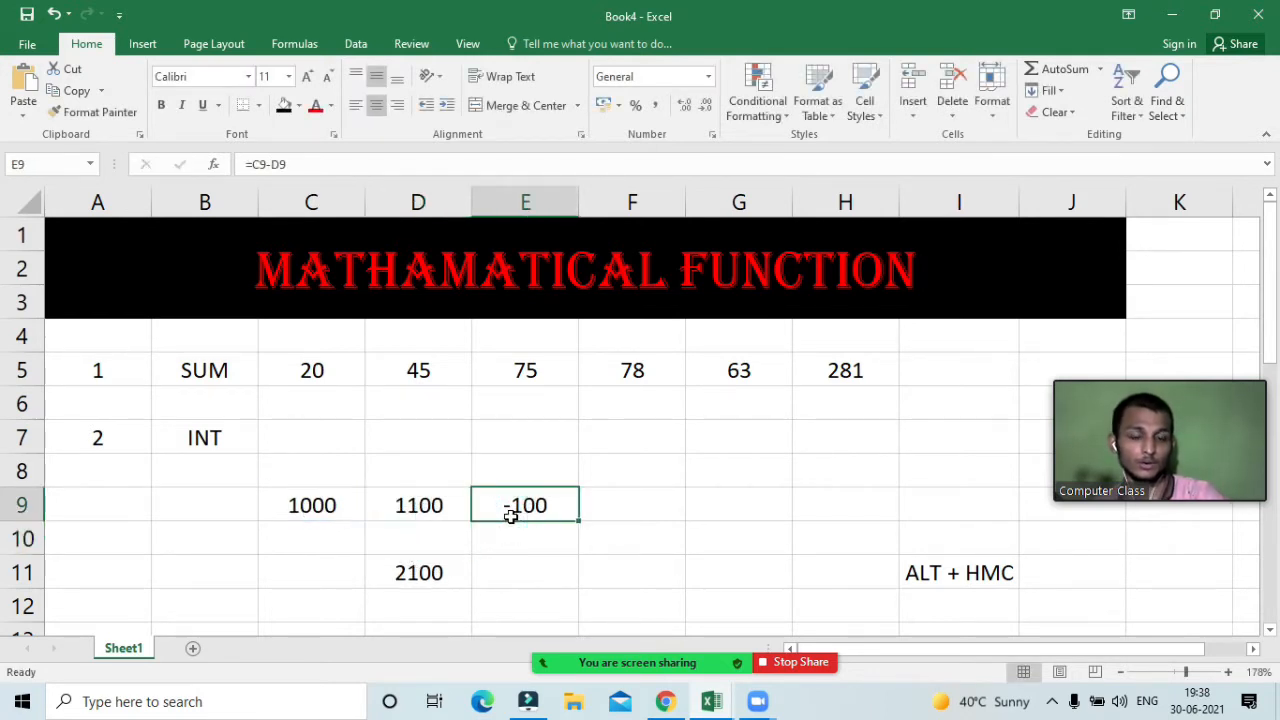
pyautogui.press('End')
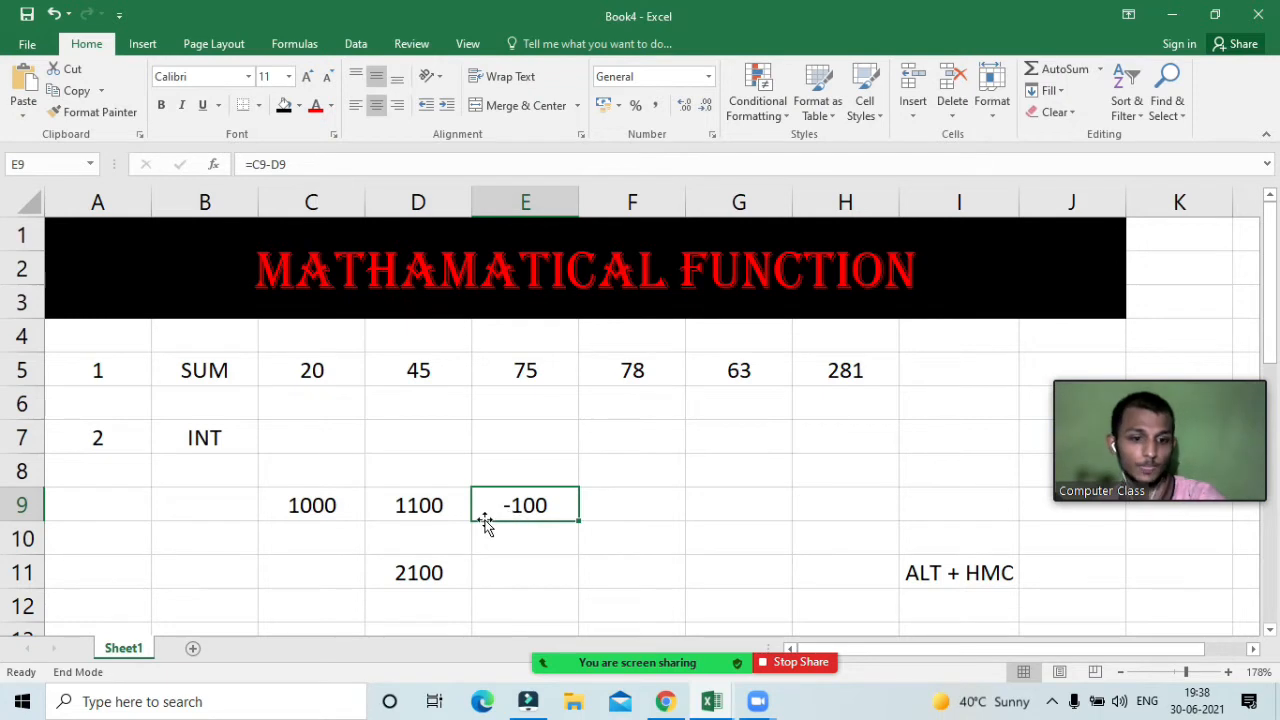
pyautogui.press('Delete')
pyautogui.click(410, 571)
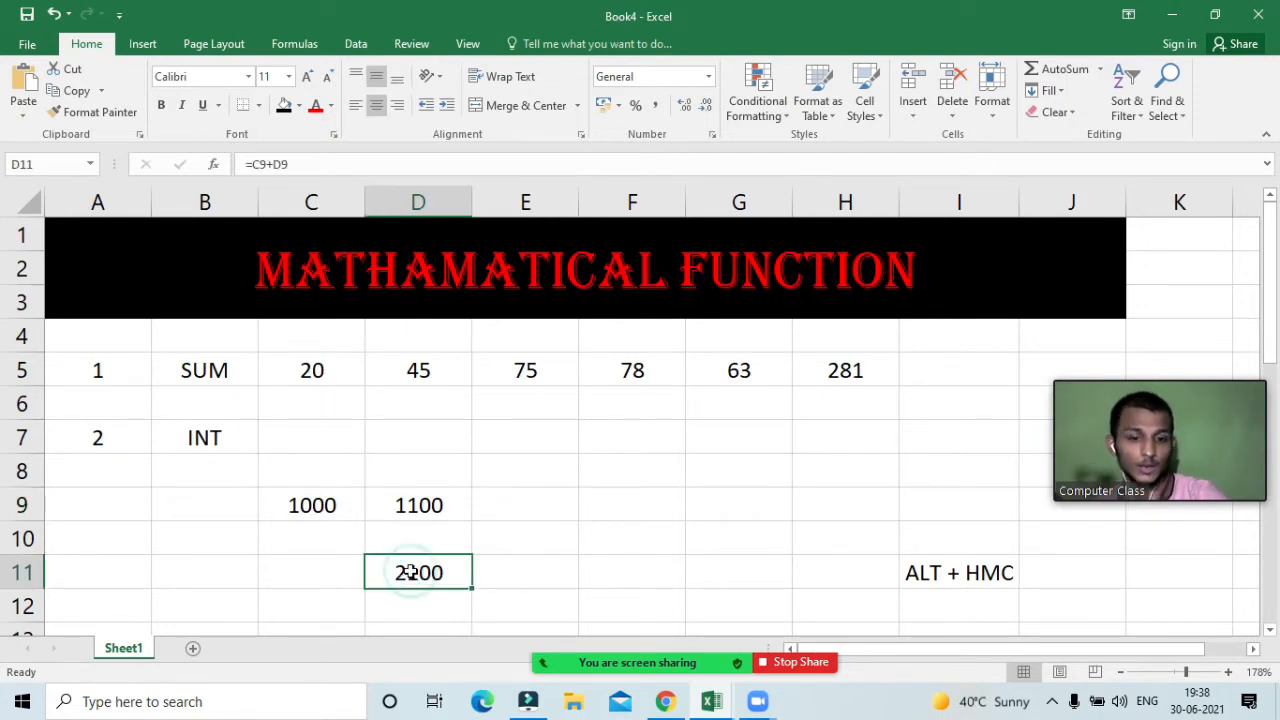
pyautogui.press('Delete')
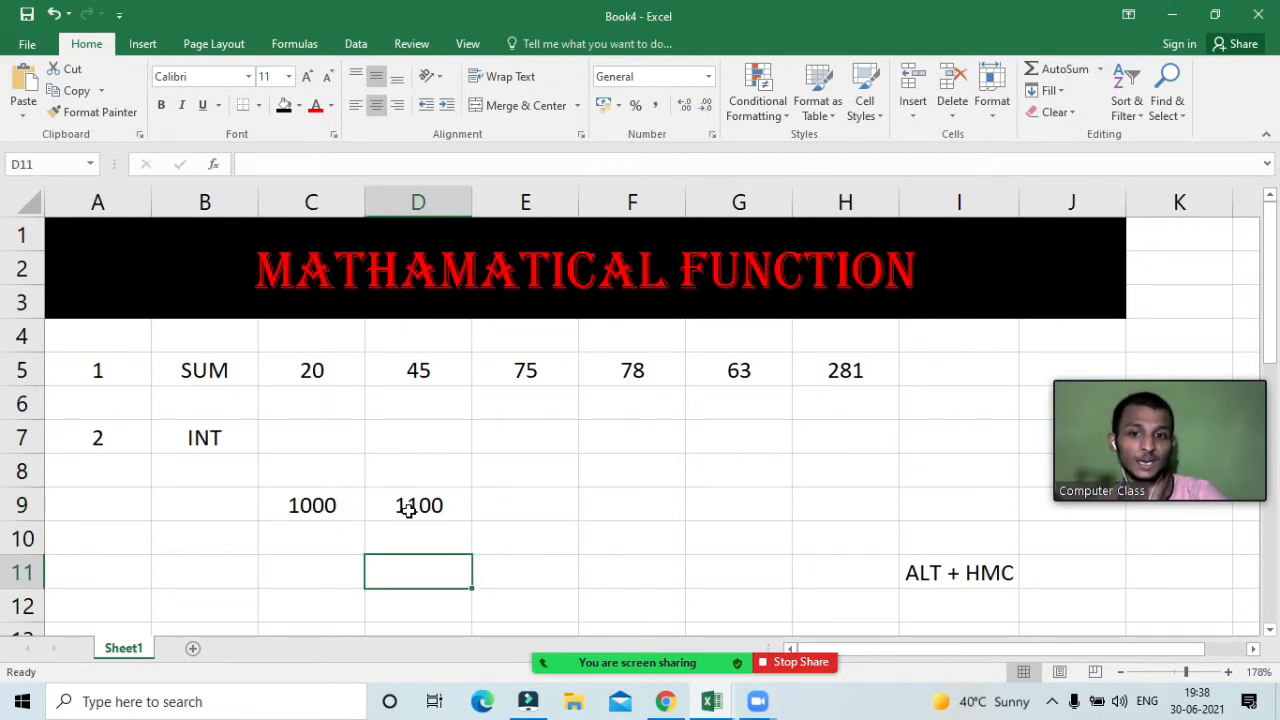
# Review the combined formula in cell D9, clear the cell, and widen column D
pyautogui.doubleClick(408, 508)
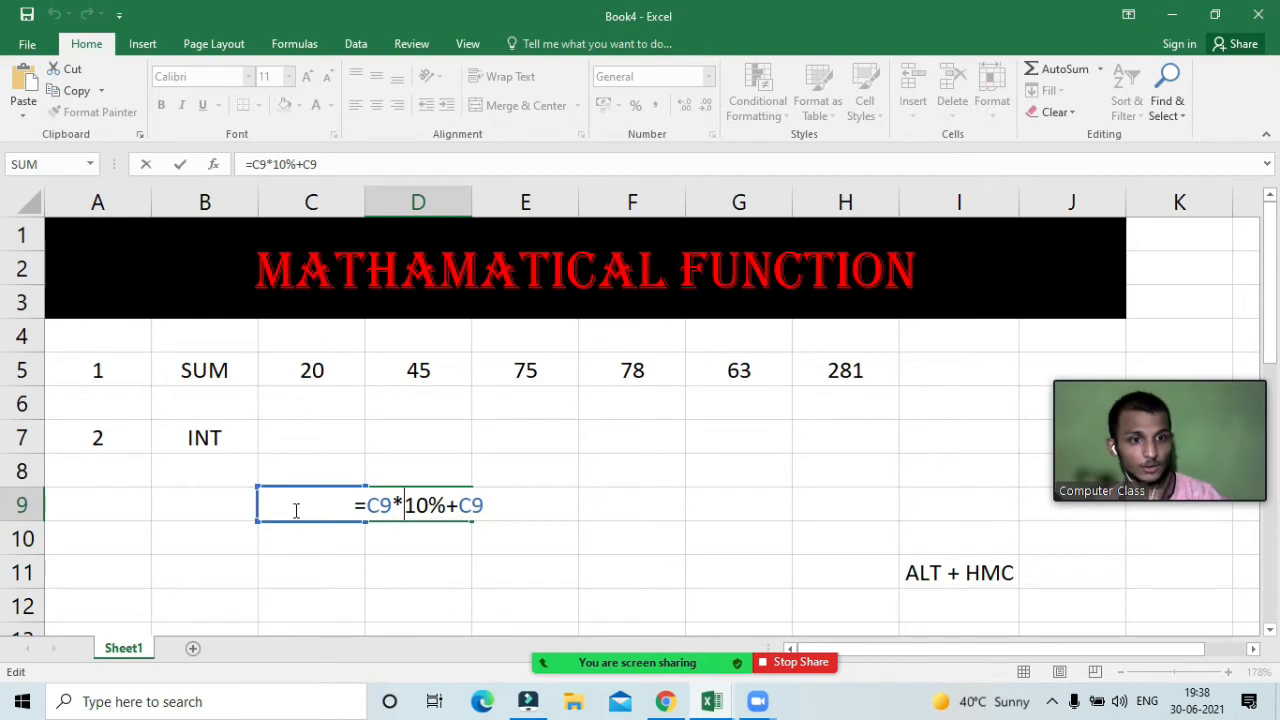
pyautogui.press('Return')
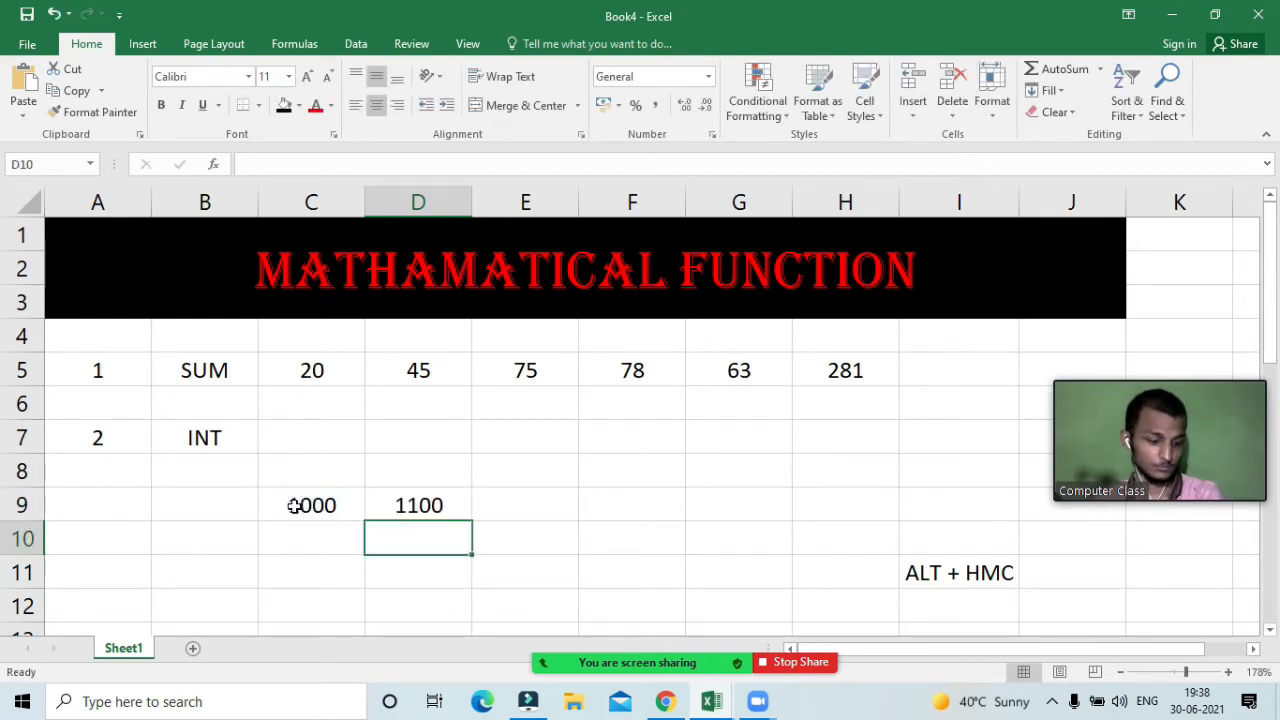
pyautogui.click(409, 503)
pyautogui.press('Delete')
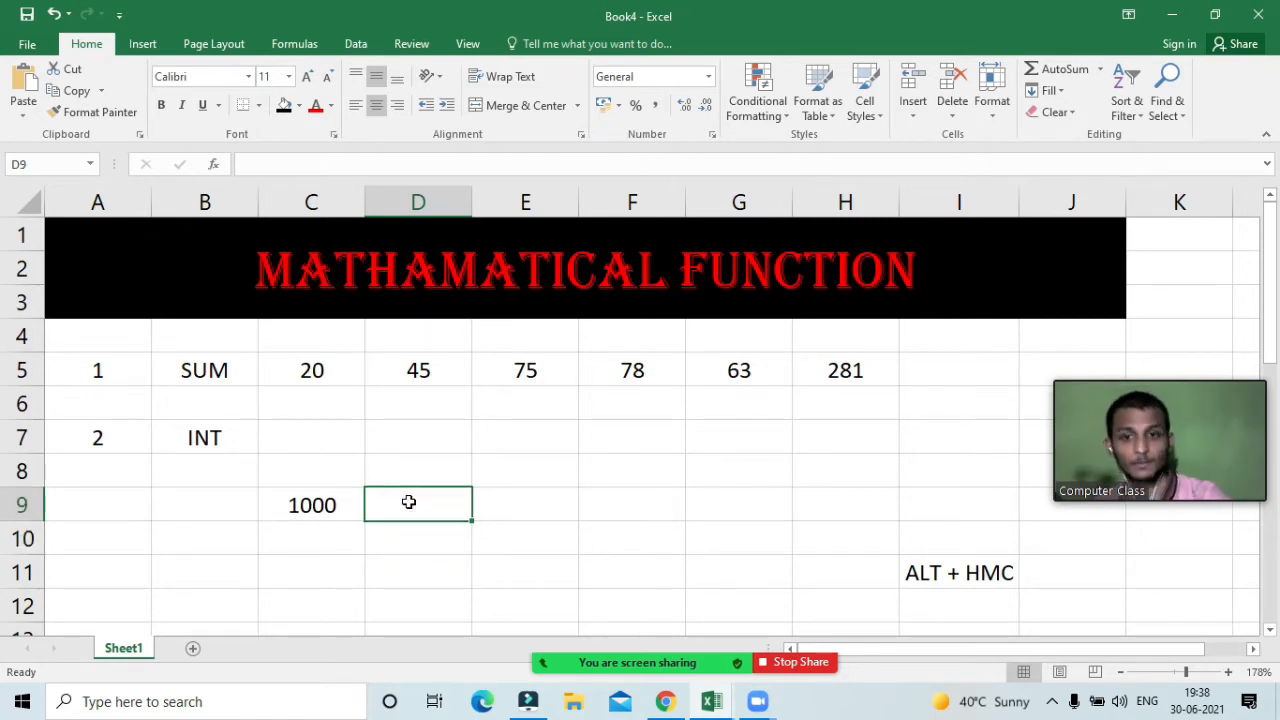
pyautogui.moveTo(469, 191); pyautogui.dragTo(530, 194)
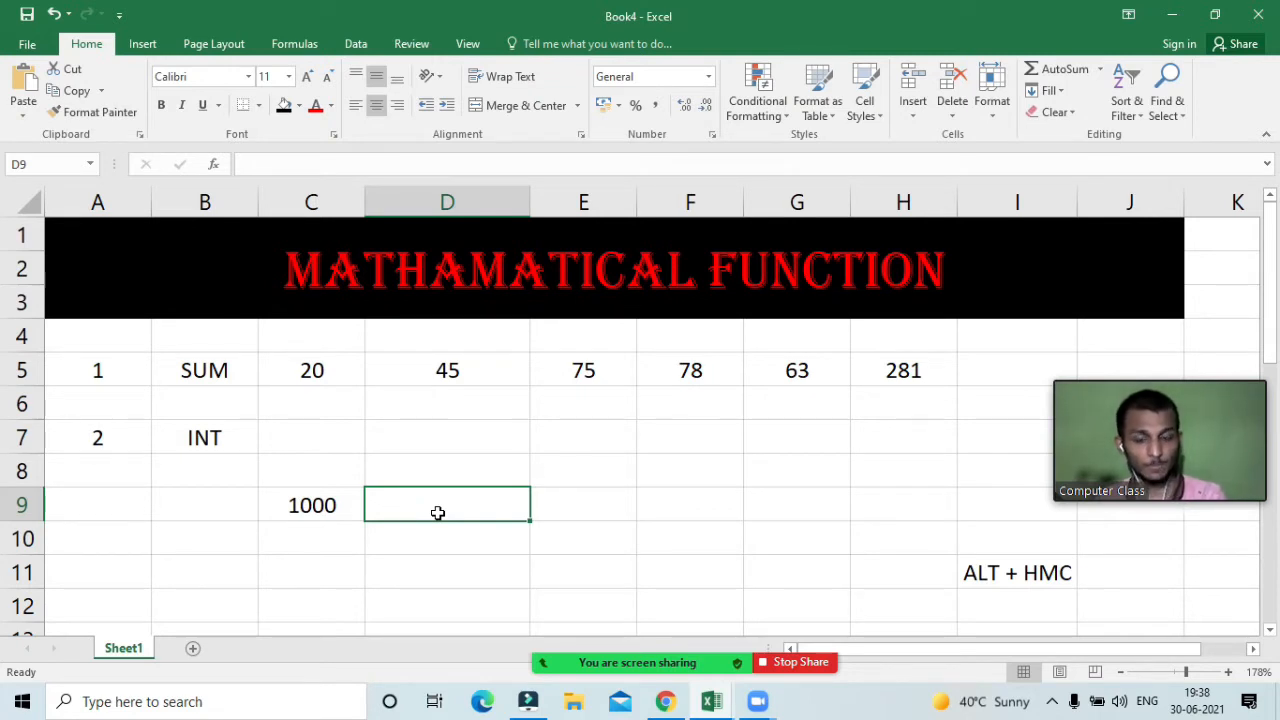
# Enter the formula =C9*10%+C9 in cell D9 to add 10% to the base amount
pyautogui.write('=')
pyautogui.press('Left')
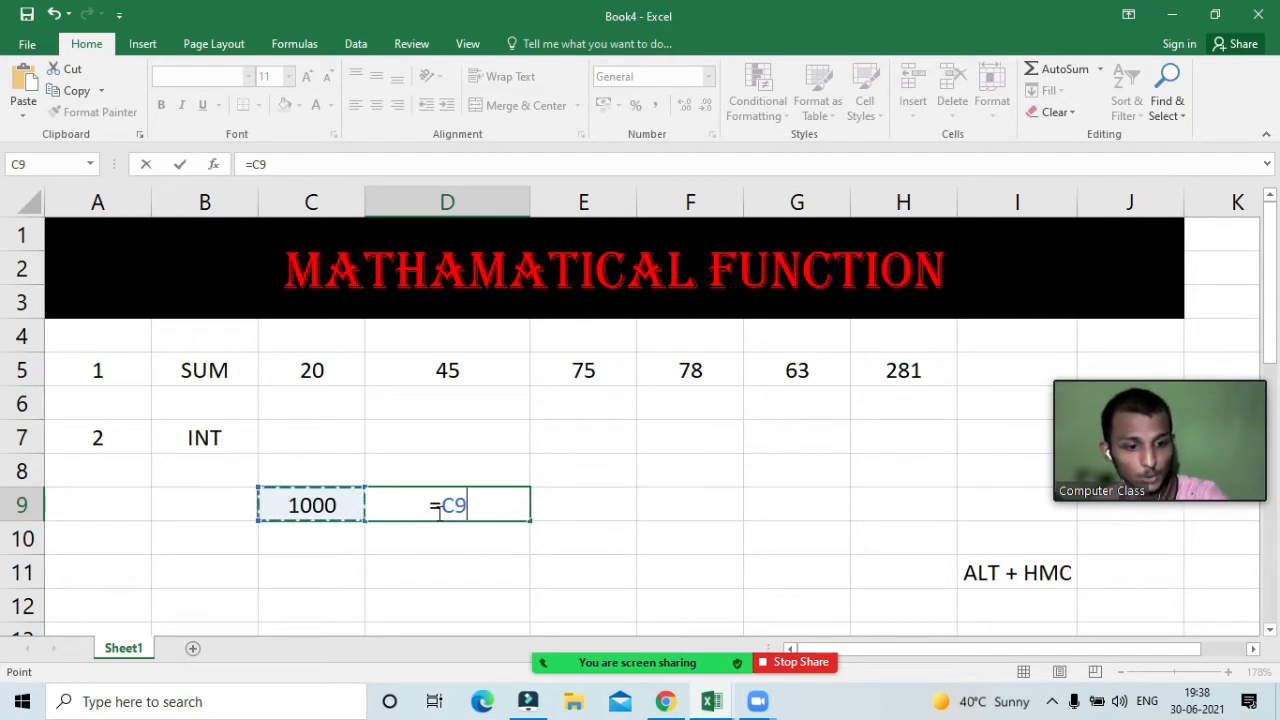
pyautogui.write('*10')
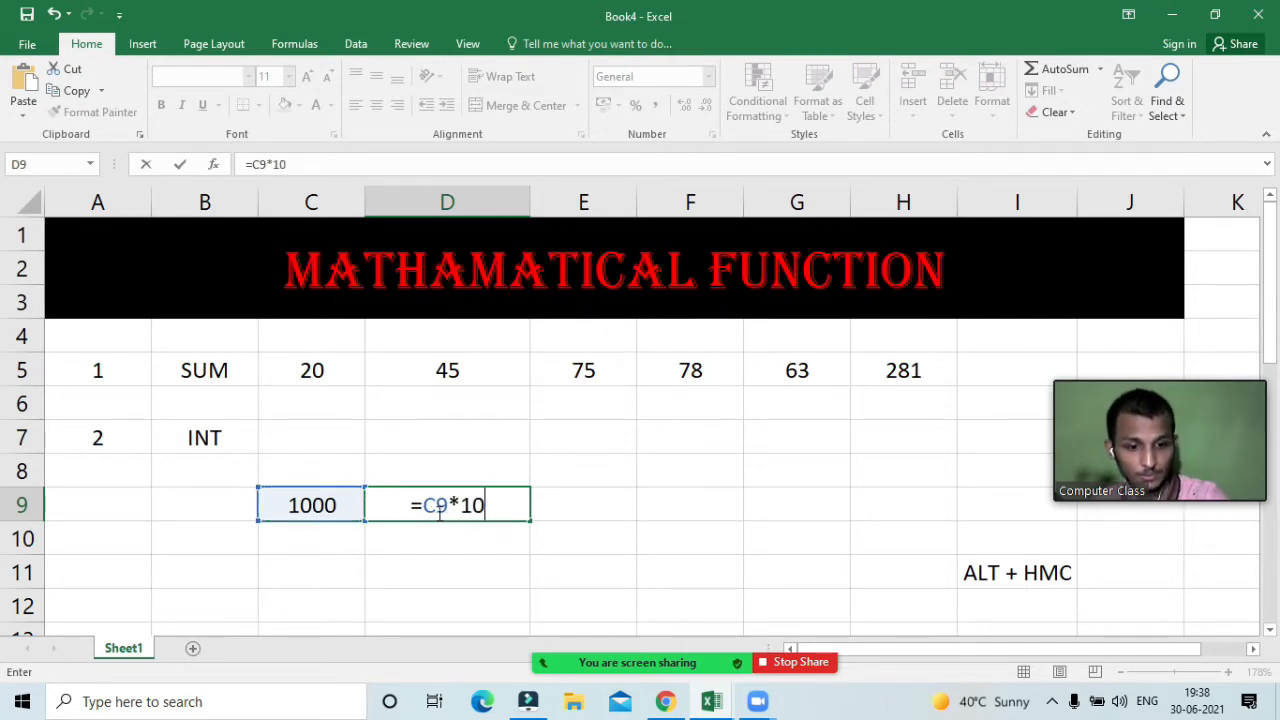
pyautogui.write('%')
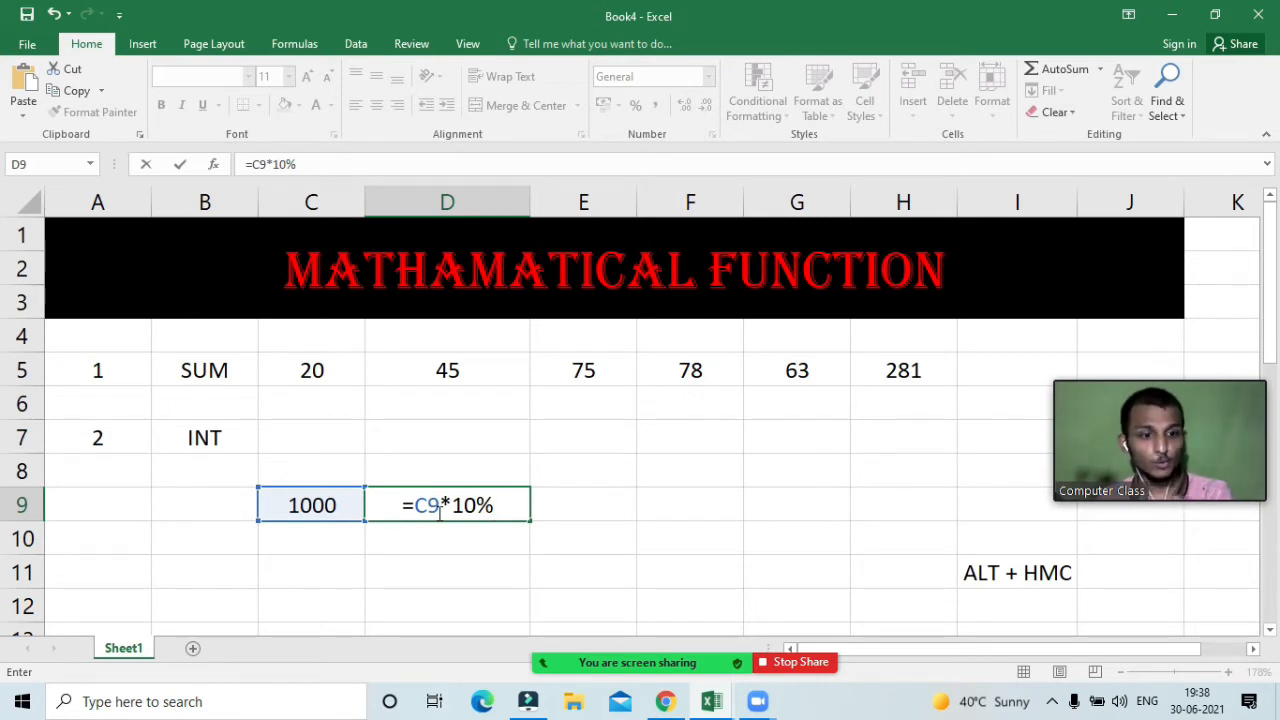
pyautogui.write('+')
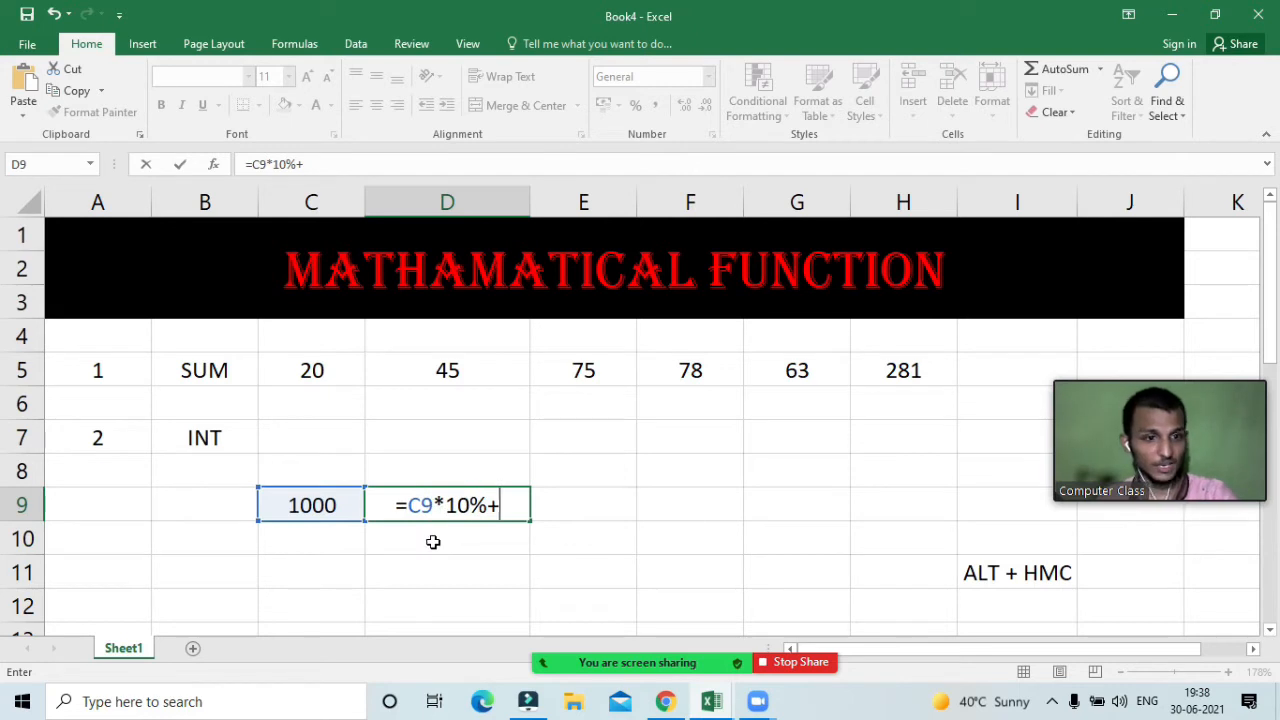
pyautogui.click(342, 506)
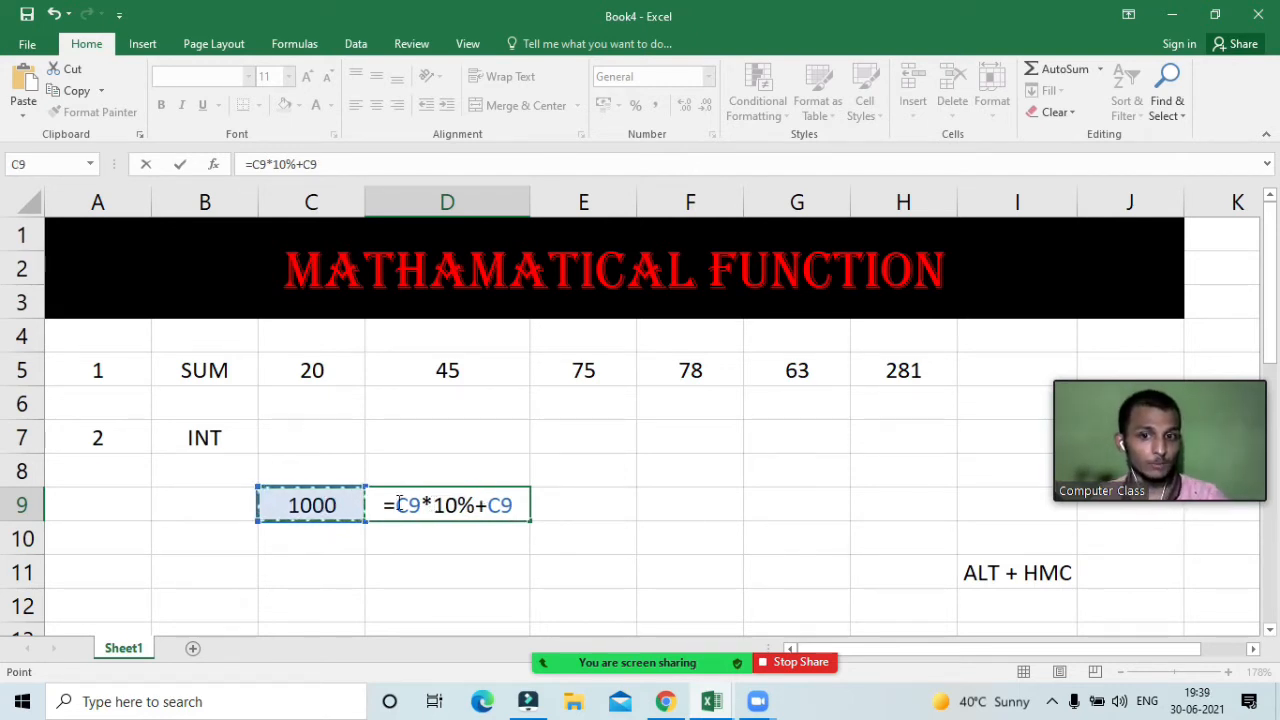
pyautogui.press('Return')
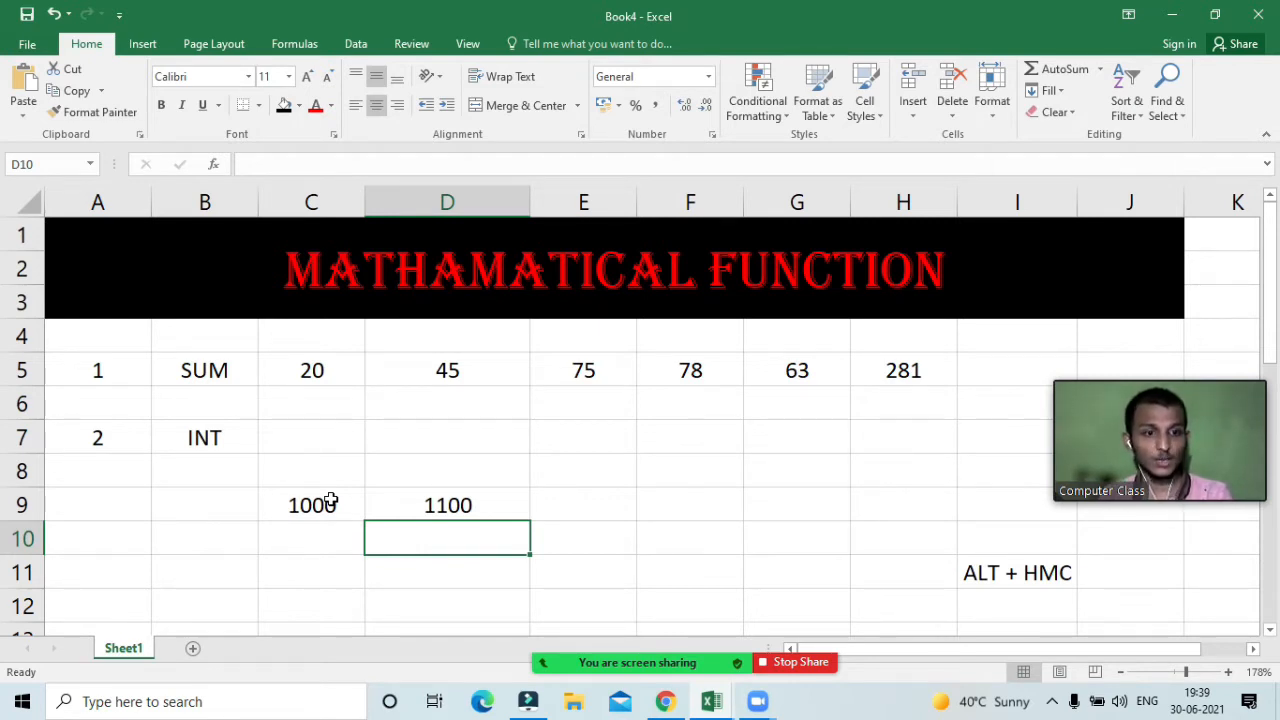
# Change the formula in cell D9 to =C9-C9*10% so it subtracts 10% from the base amount
pyautogui.doubleClick(466, 505)
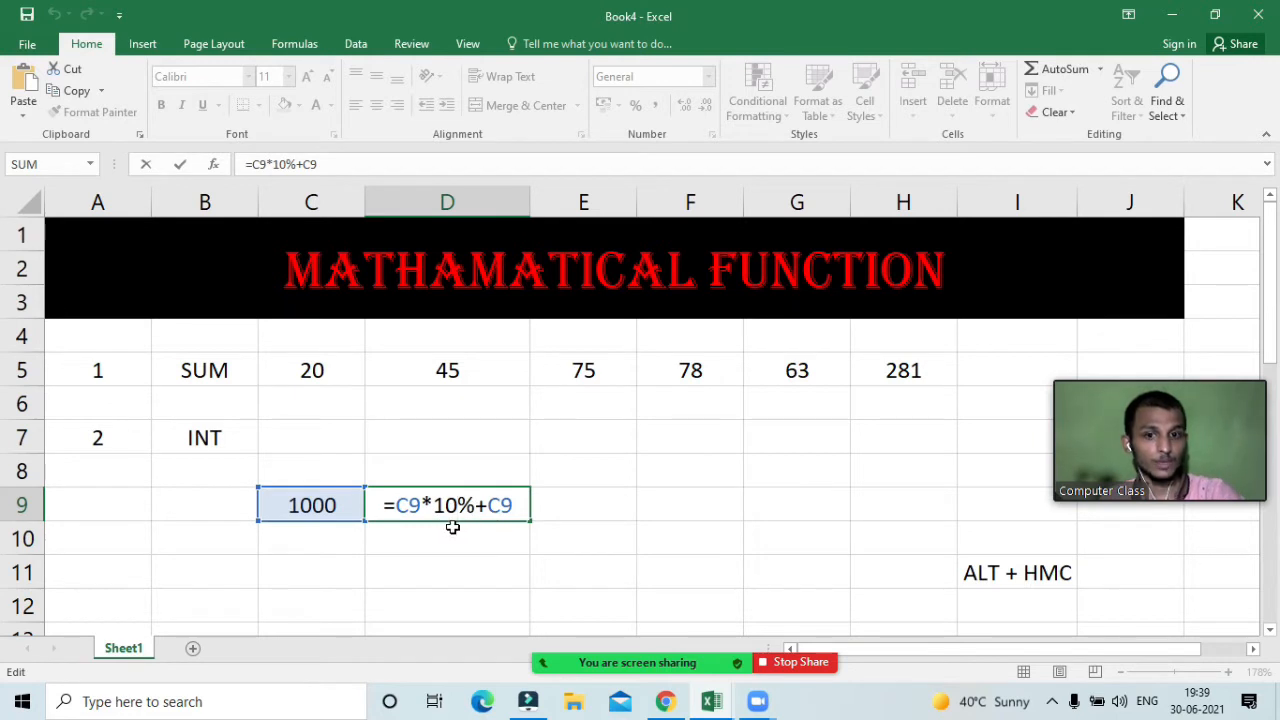
pyautogui.moveTo(518, 503); pyautogui.dragTo(480, 505)
pyautogui.press('BackSpace')
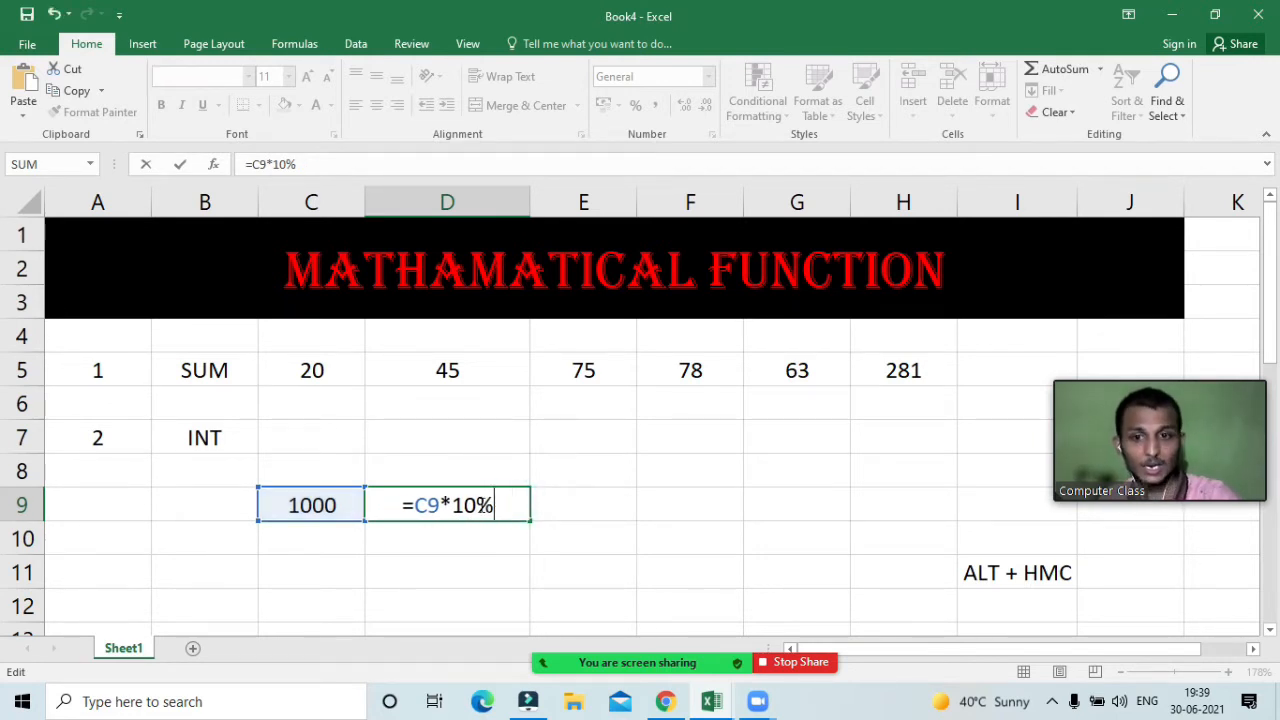
pyautogui.click(414, 505)
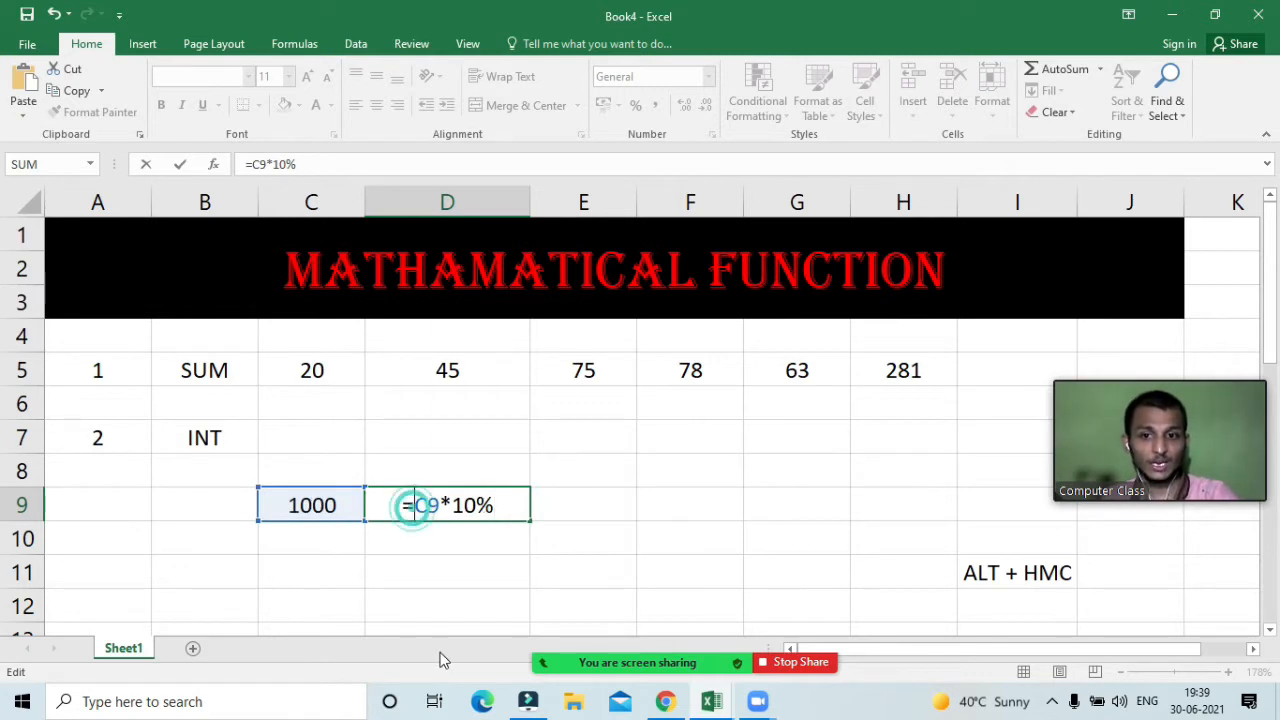
pyautogui.click(327, 505)
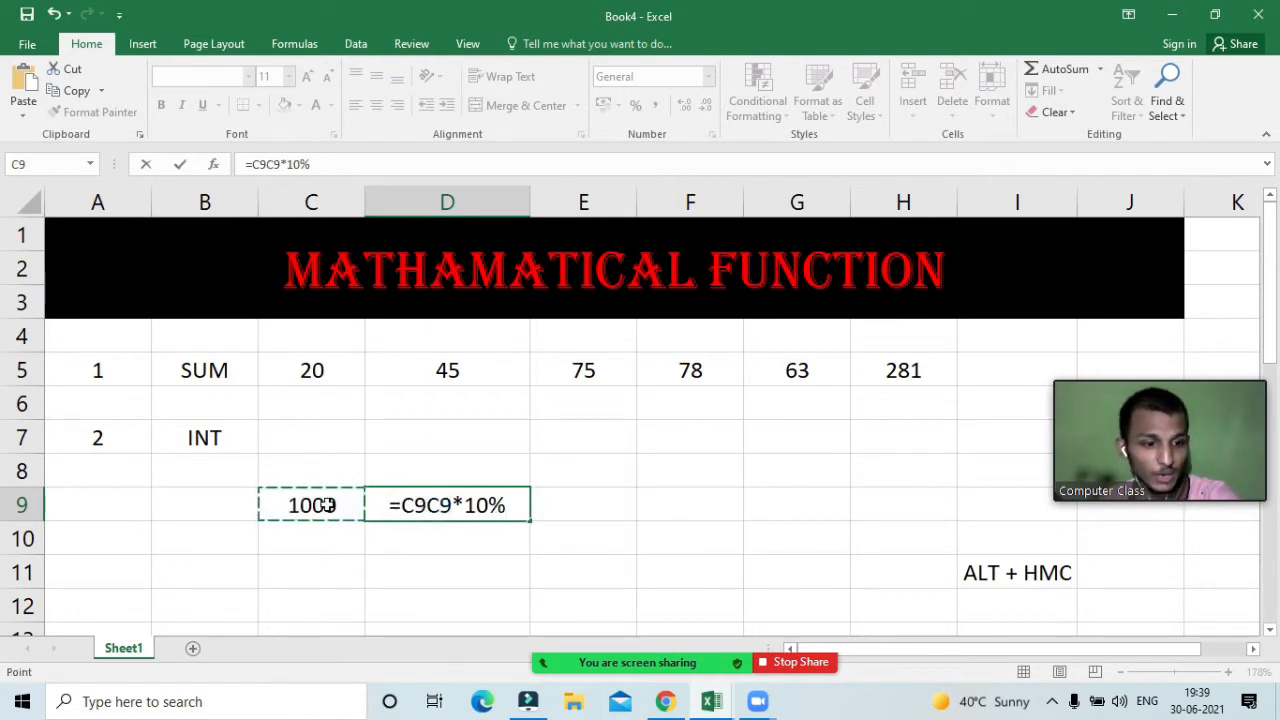
pyautogui.write('-')
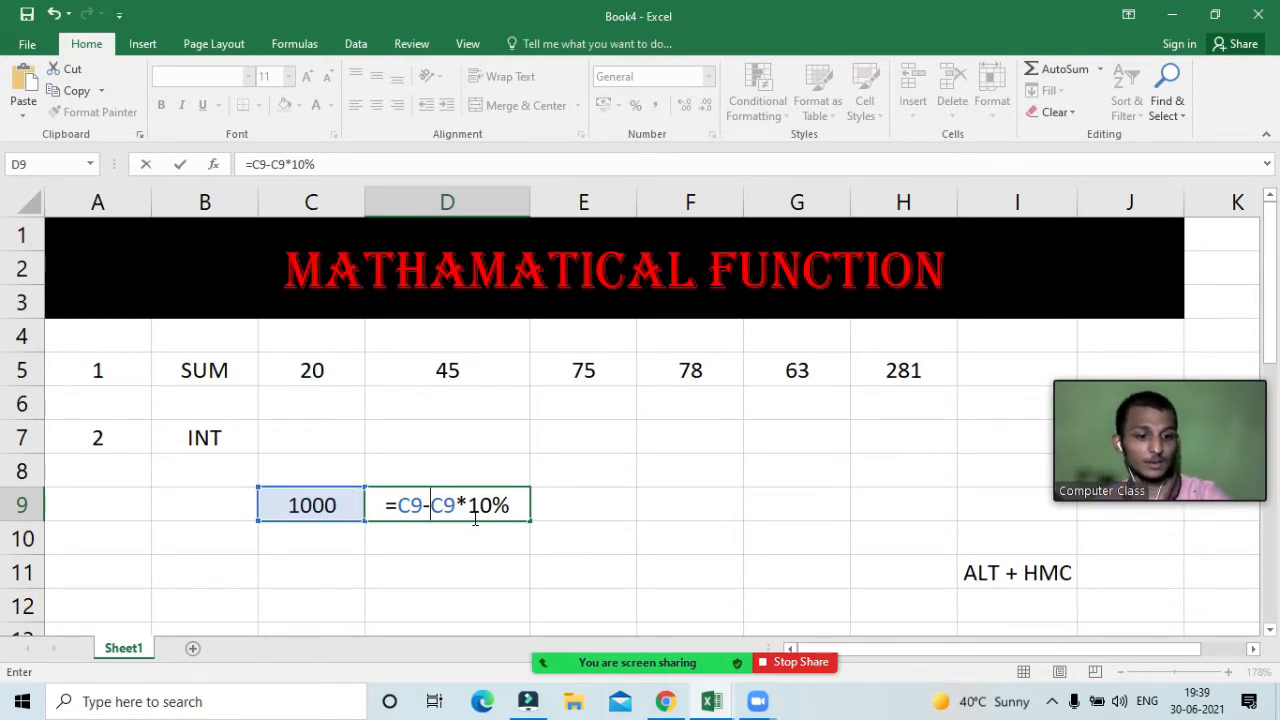
pyautogui.press('Return')
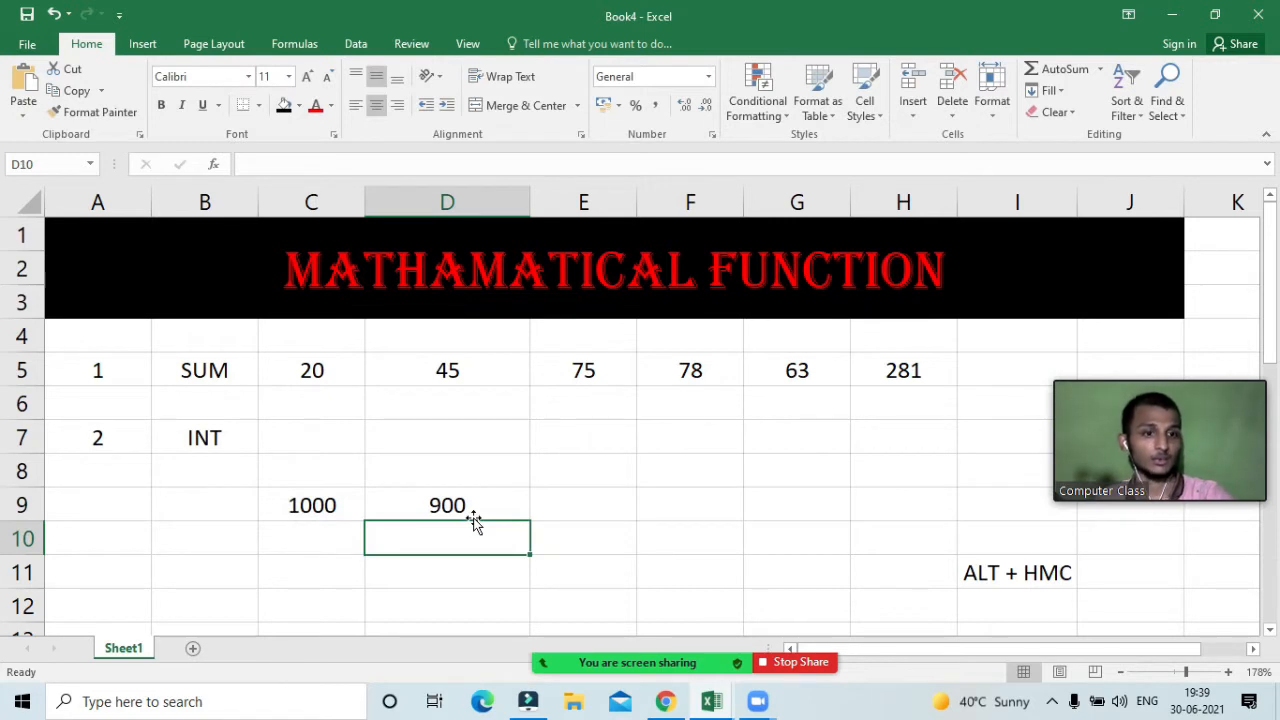
# Review the subtraction formula in cell D9 and clear the percentage example from the range C8:E10
pyautogui.doubleClick(455, 505)
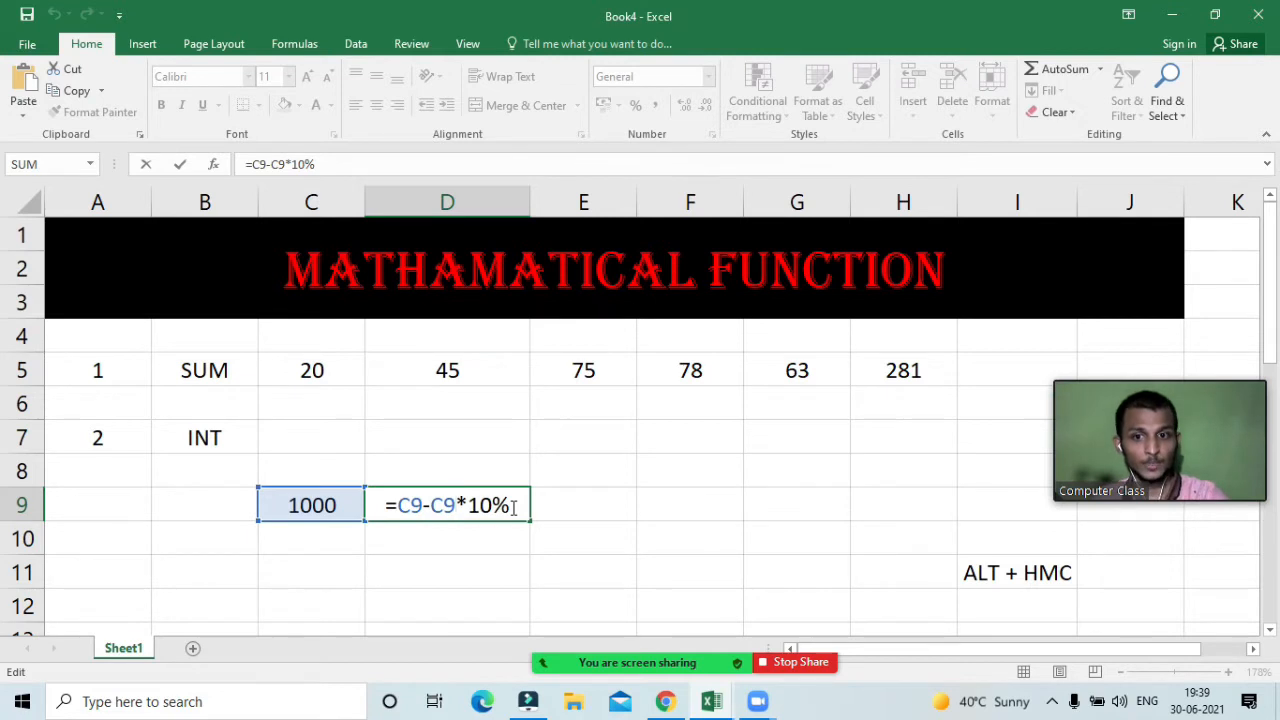
pyautogui.click(439, 570)
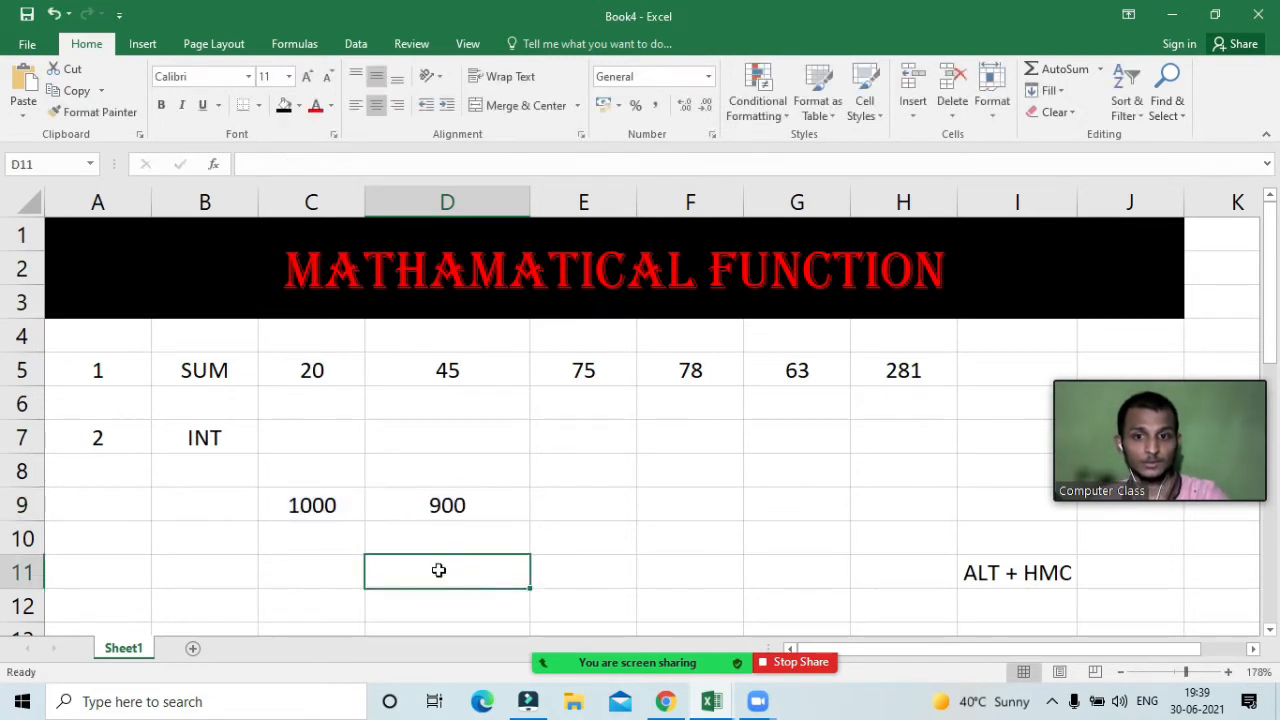
pyautogui.click(429, 498)
pyautogui.moveTo(278, 478); pyautogui.dragTo(543, 550)
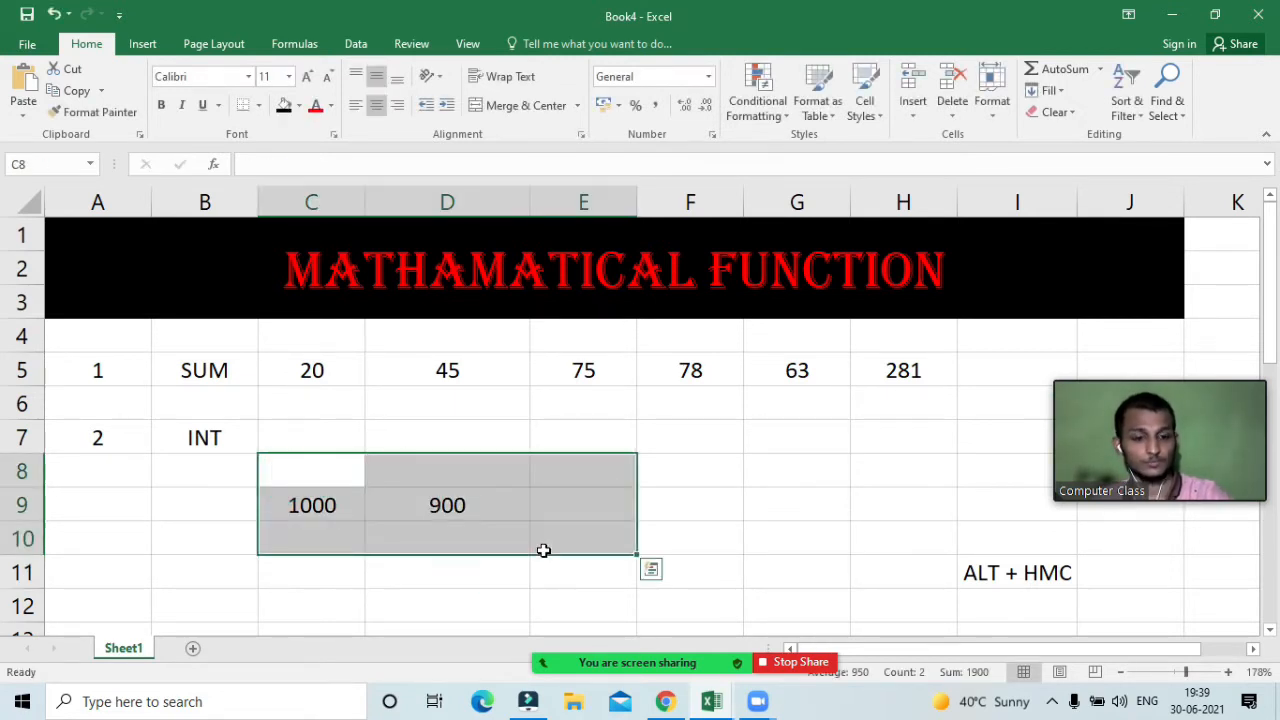
pyautogui.press('Delete')
pyautogui.click(543, 550)
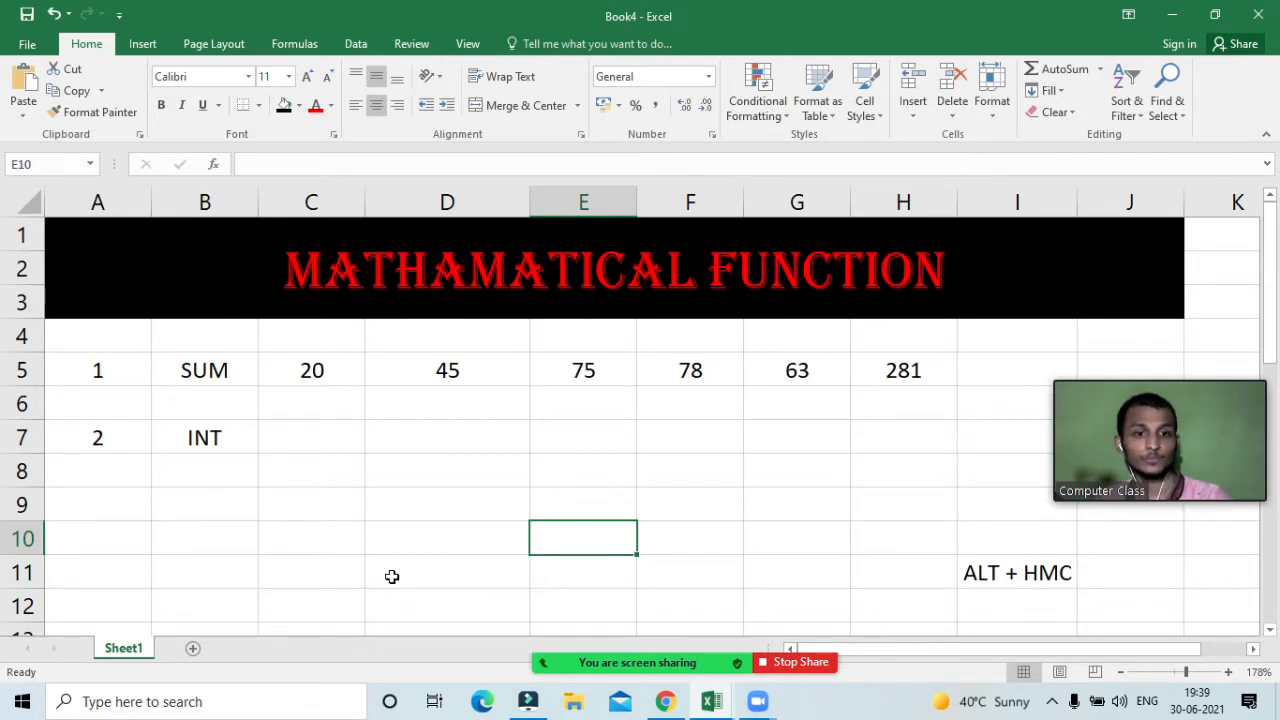
pyautogui.click(428, 534)
pyautogui.click(200, 446)
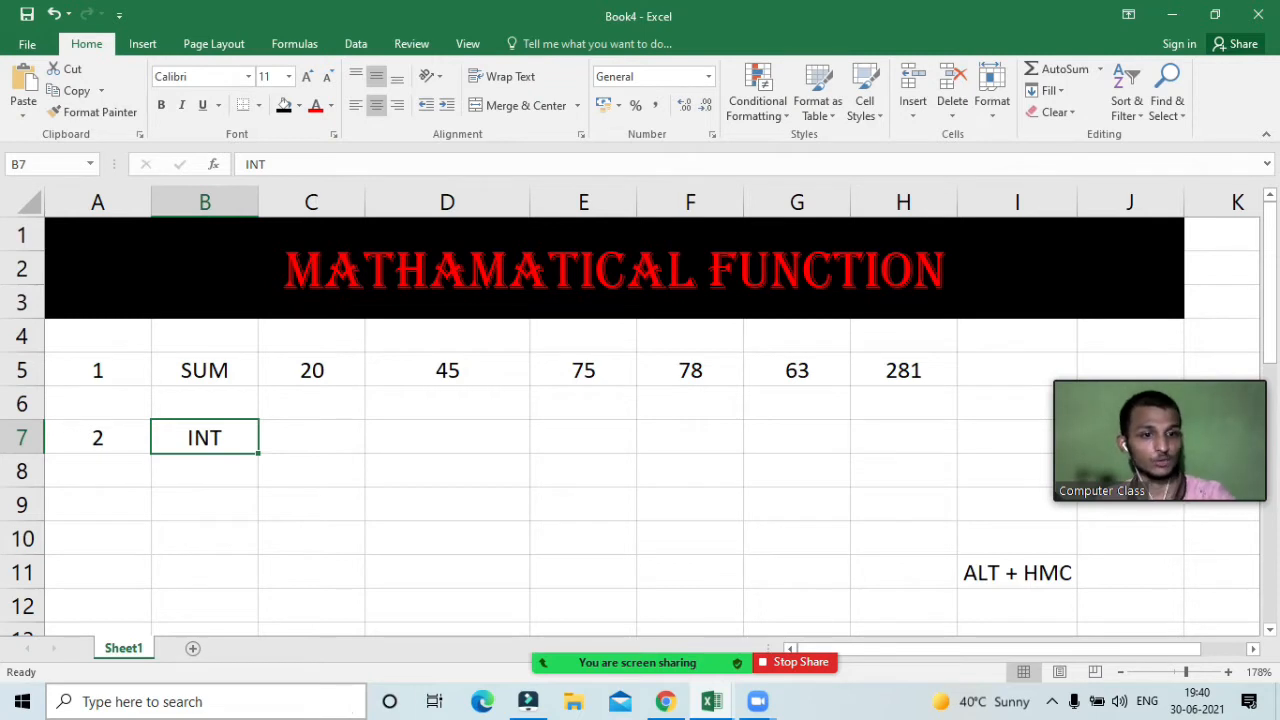
pyautogui.click(284, 526)
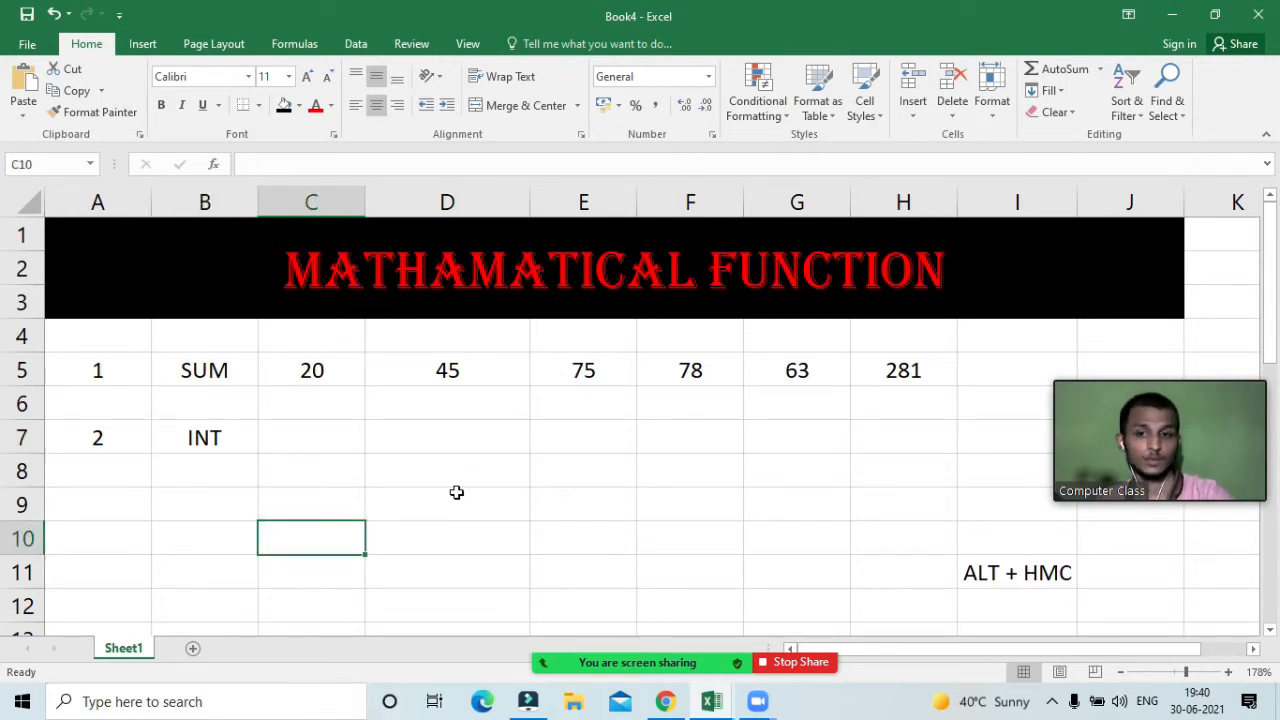
pyautogui.click(410, 478)
pyautogui.click(214, 440)
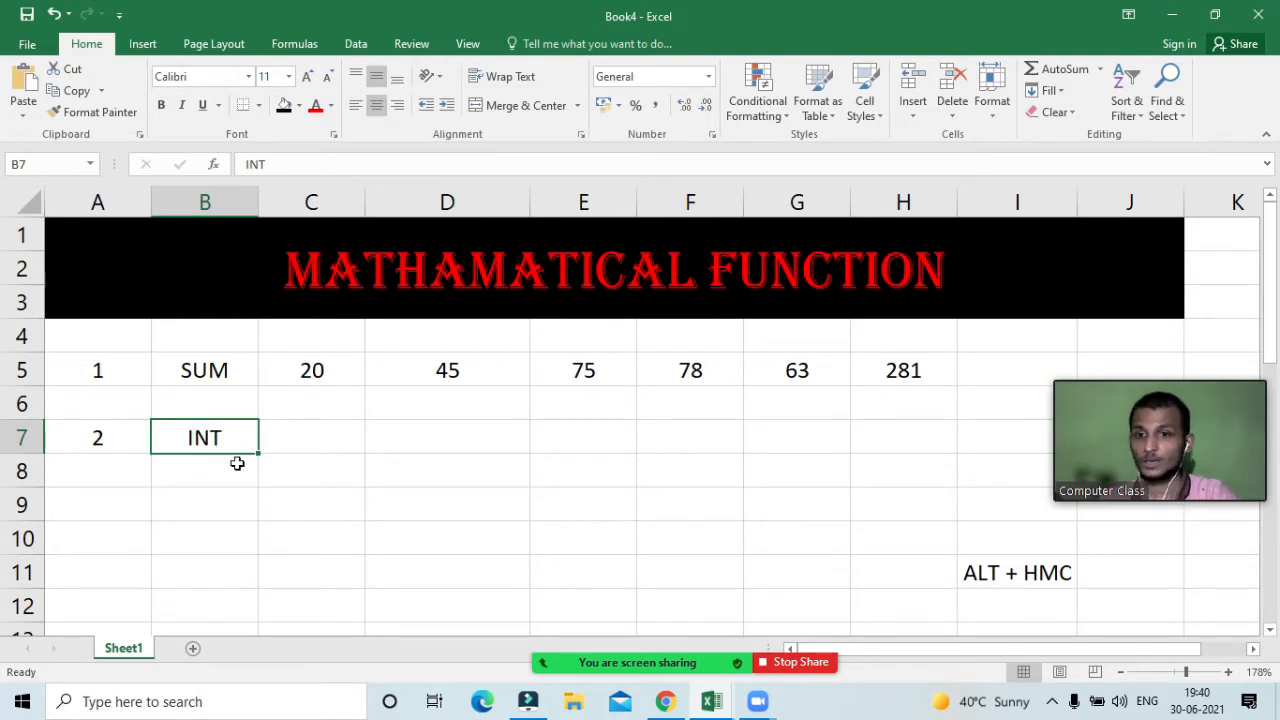
# Enter the decimal number 145.3256 in cell C7 as the sample value for the INT example
pyautogui.click(304, 443)
pyautogui.write('14')
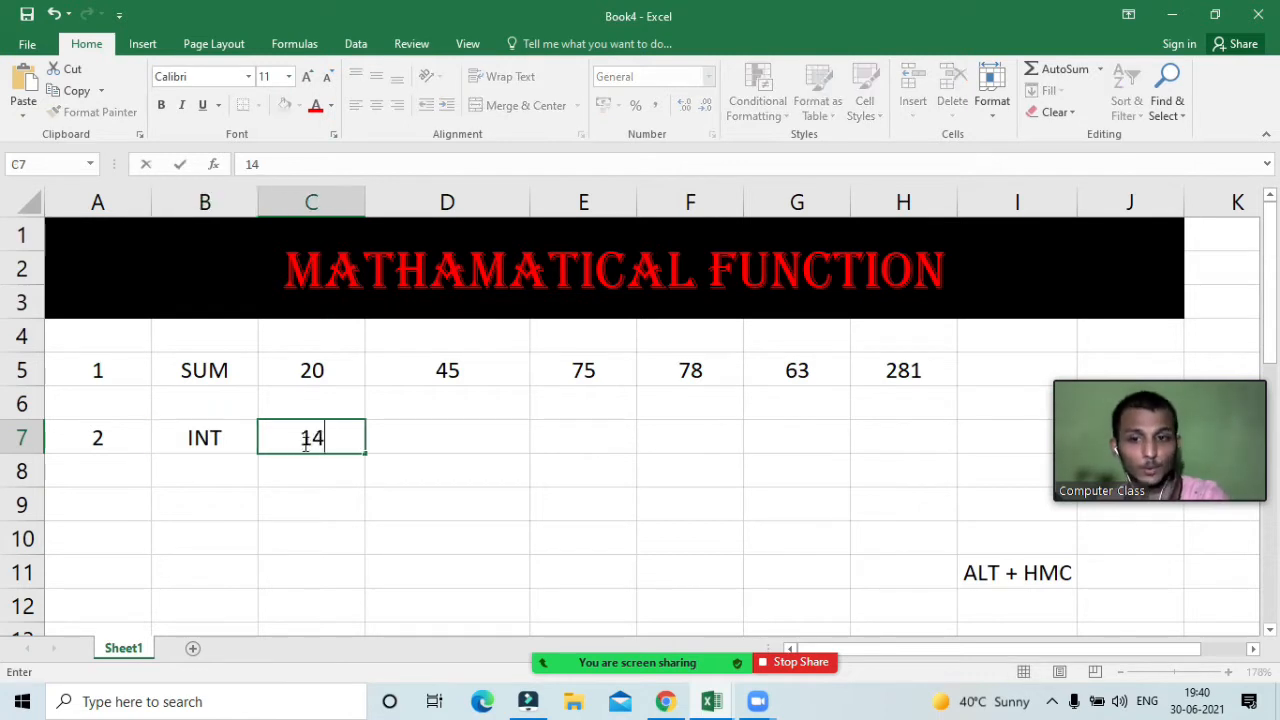
pyautogui.write('5.3256')
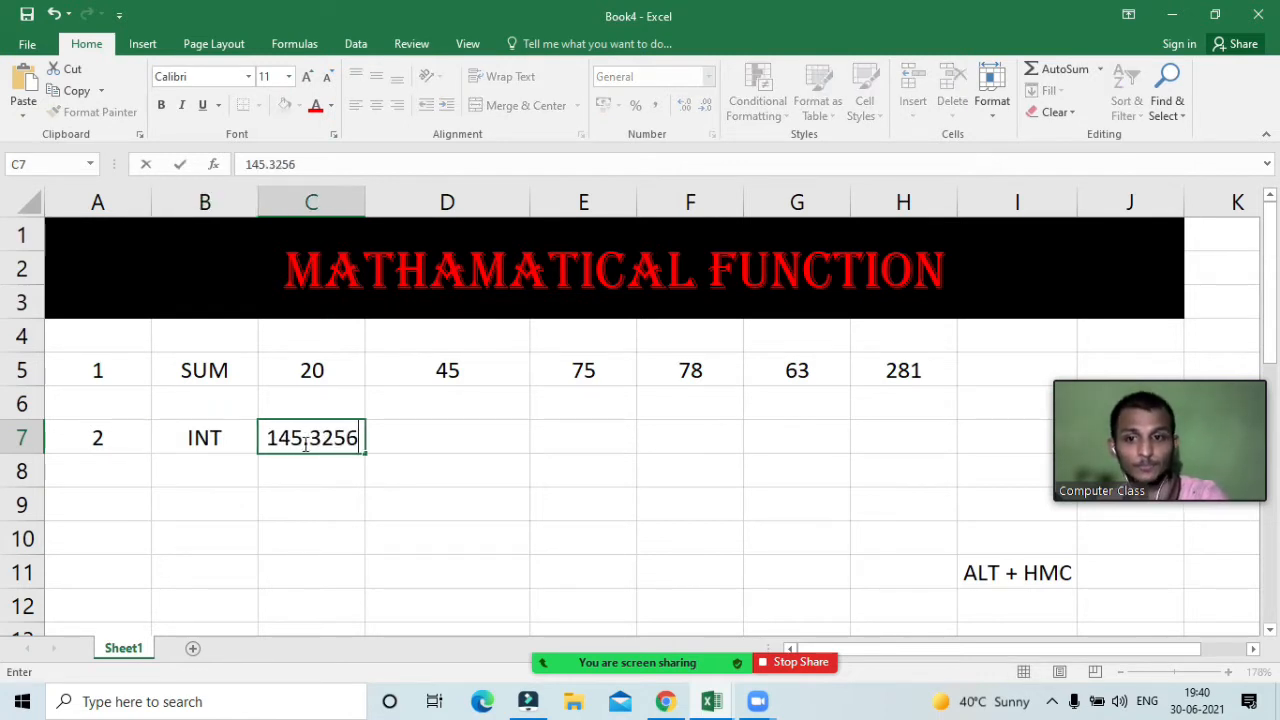
pyautogui.press('Tab')
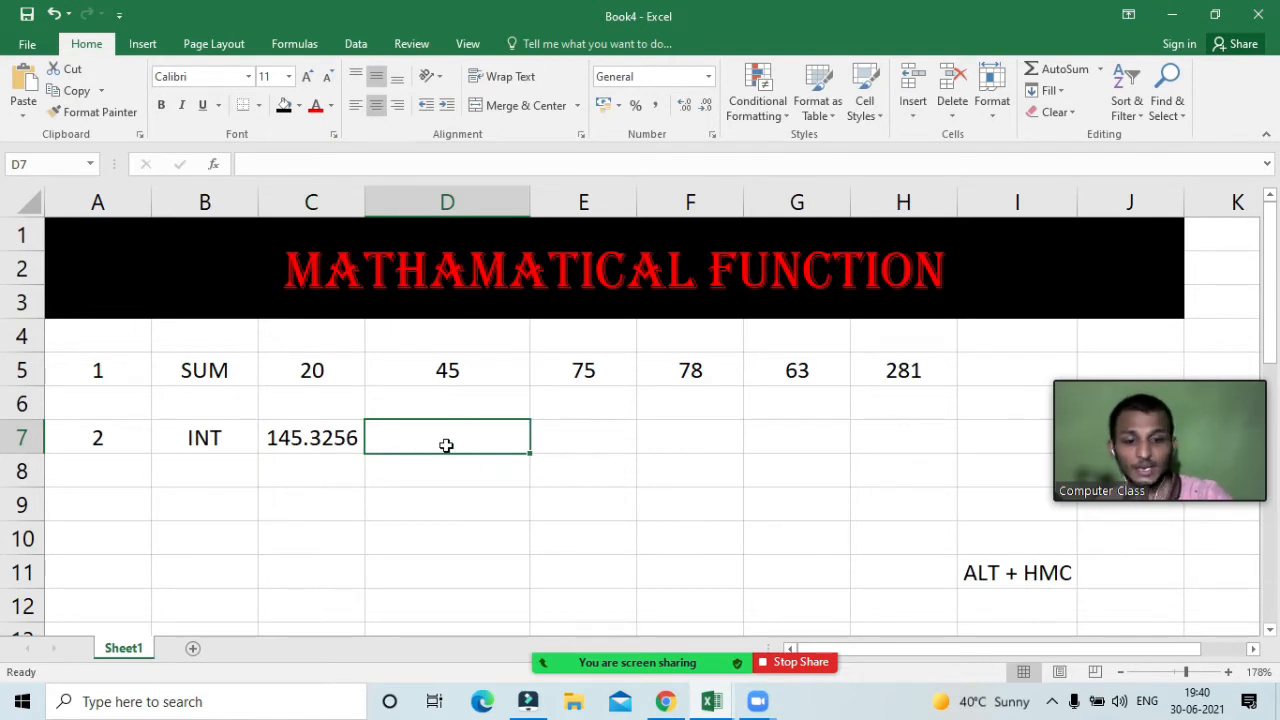
# Enter the formula =INT(C7) in cell D7 to get the whole-number part of the sample value
pyautogui.write('=in')
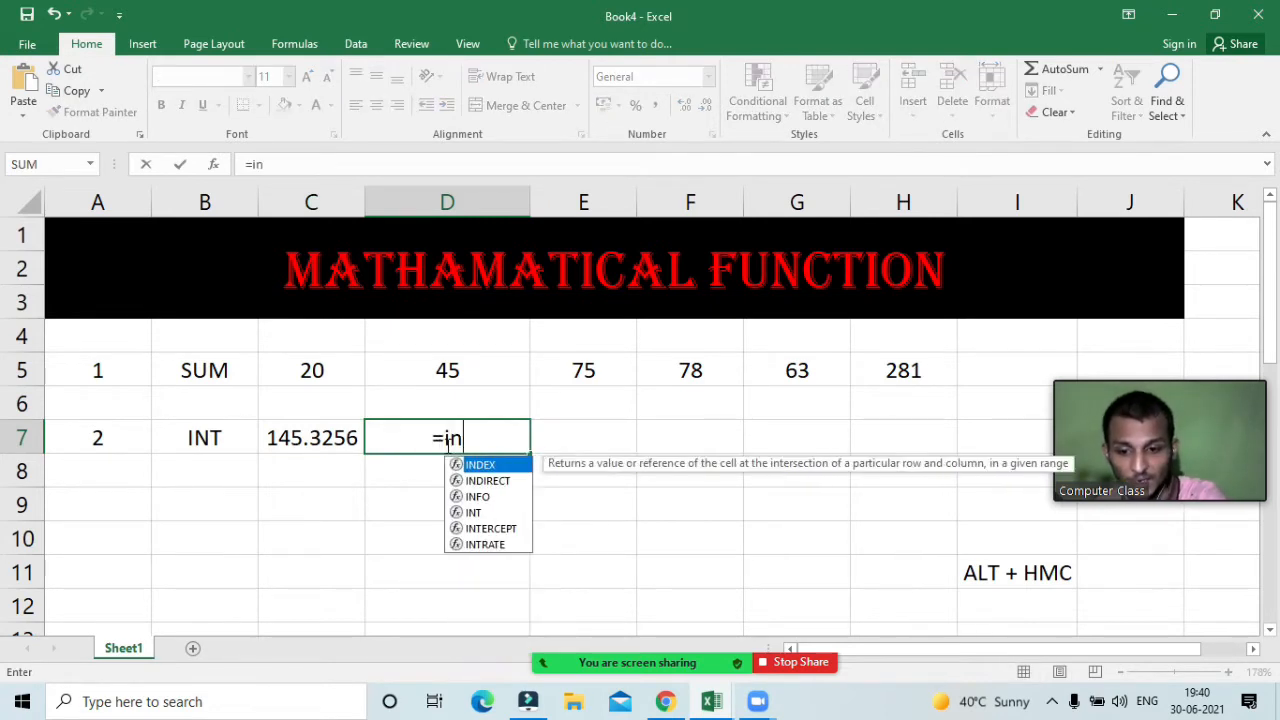
pyautogui.write('t')
pyautogui.press('Tab')
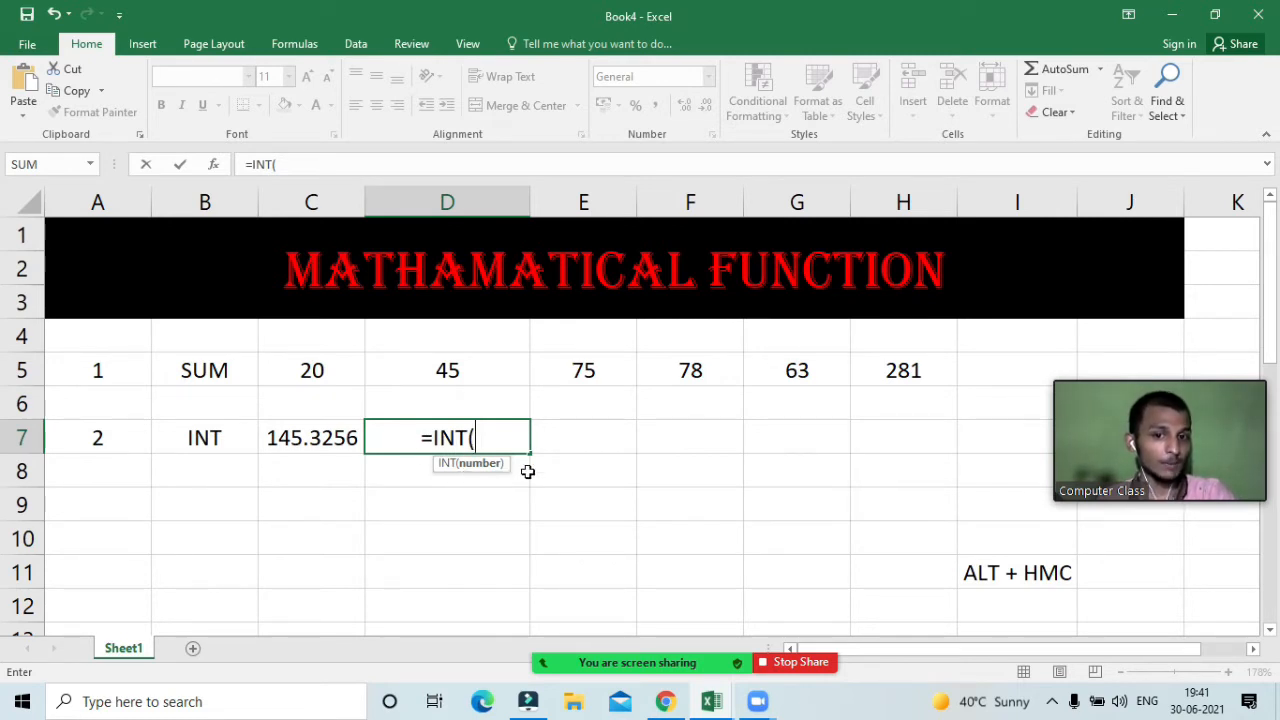
pyautogui.click(280, 442)
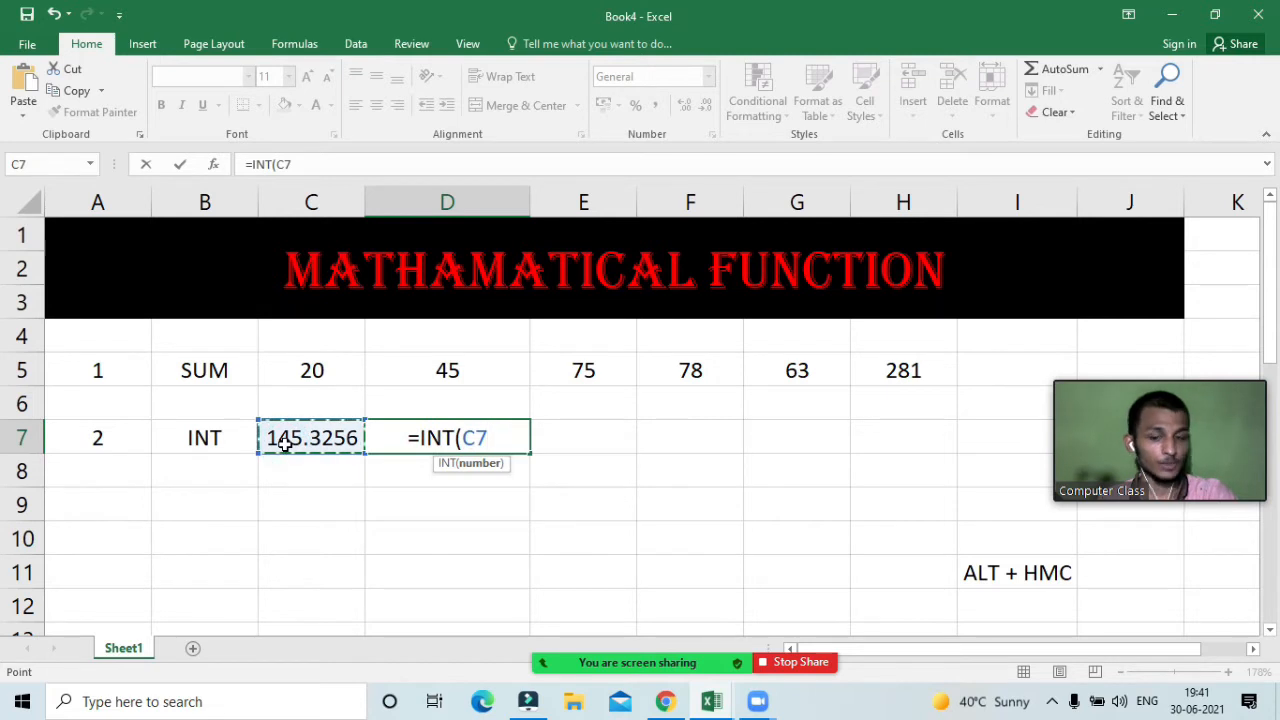
pyautogui.write(')')
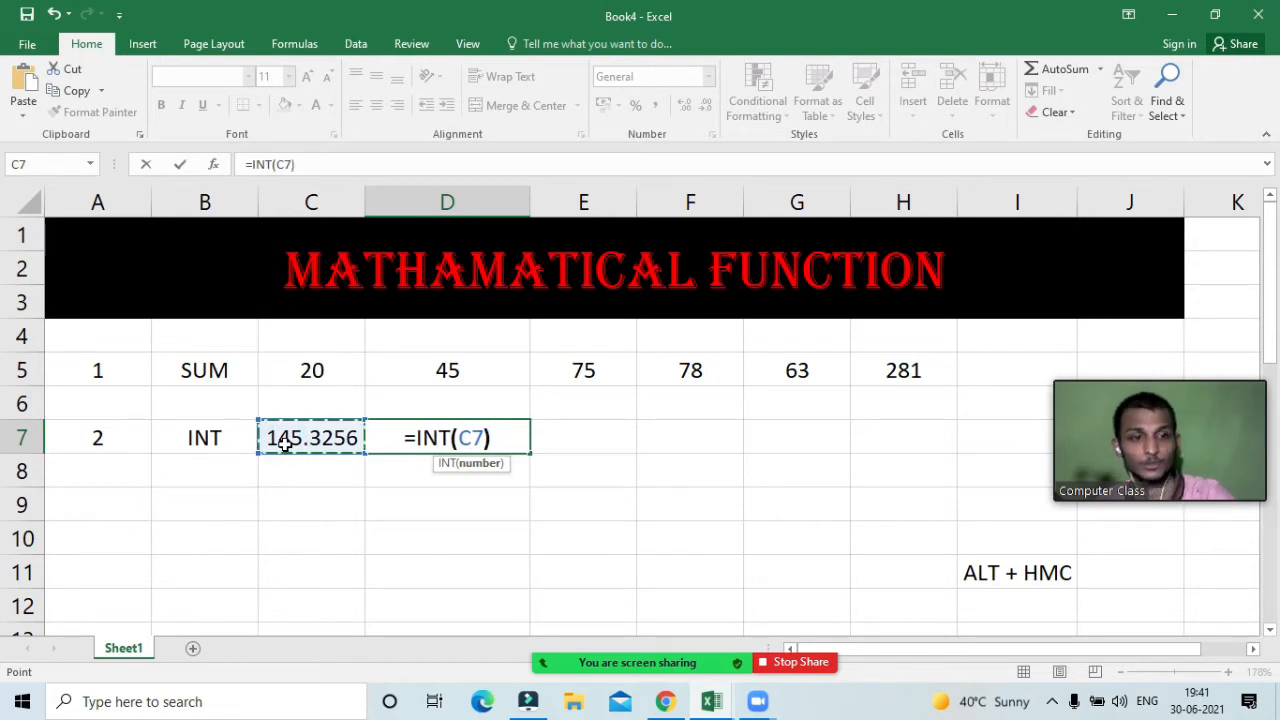
pyautogui.press('Return')
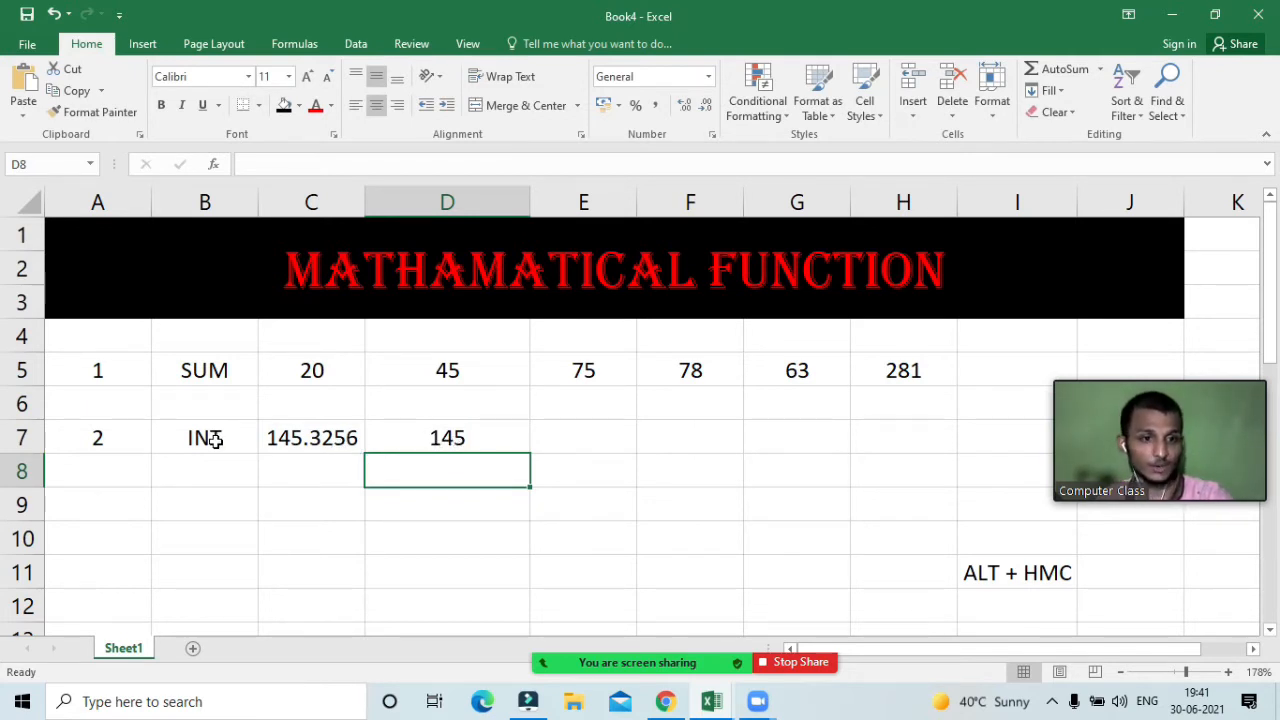
# Set up the third example in row 9 with 3 in A9, SQRT in B9 and the sample value 9 in C9
pyautogui.click(107, 471)
pyautogui.click(110, 506)
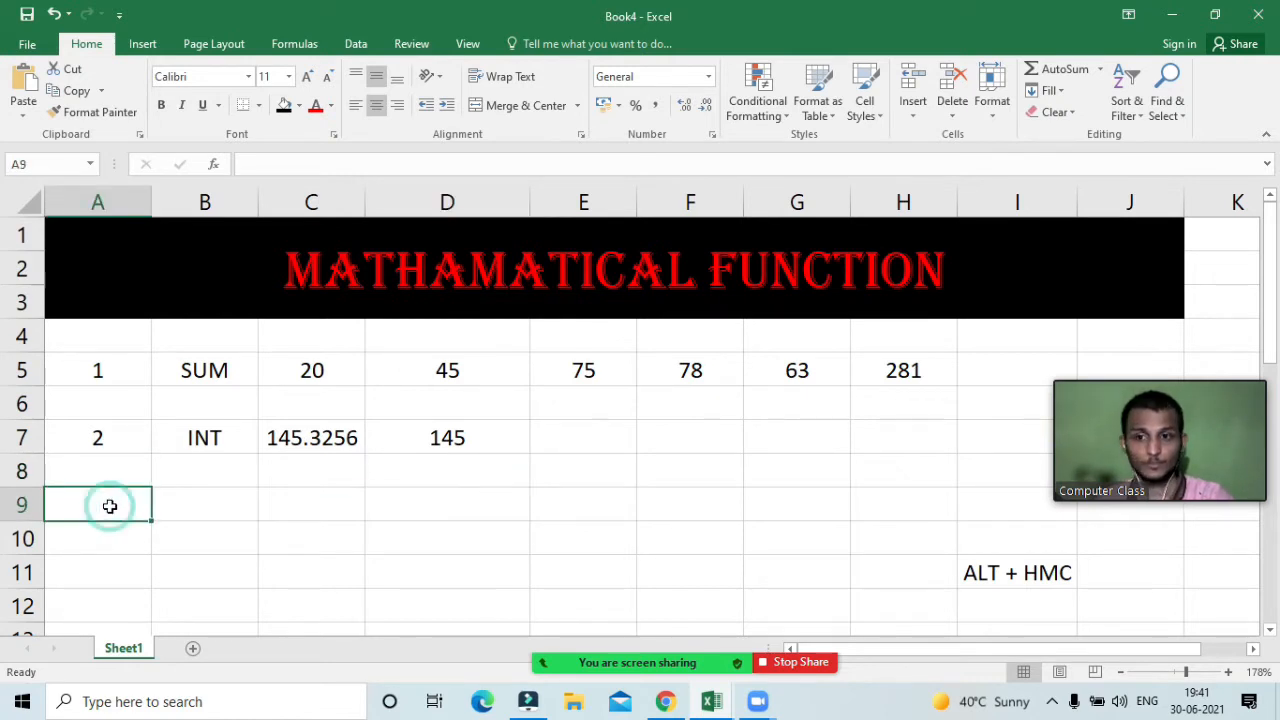
pyautogui.write('30')
pyautogui.press('Tab')
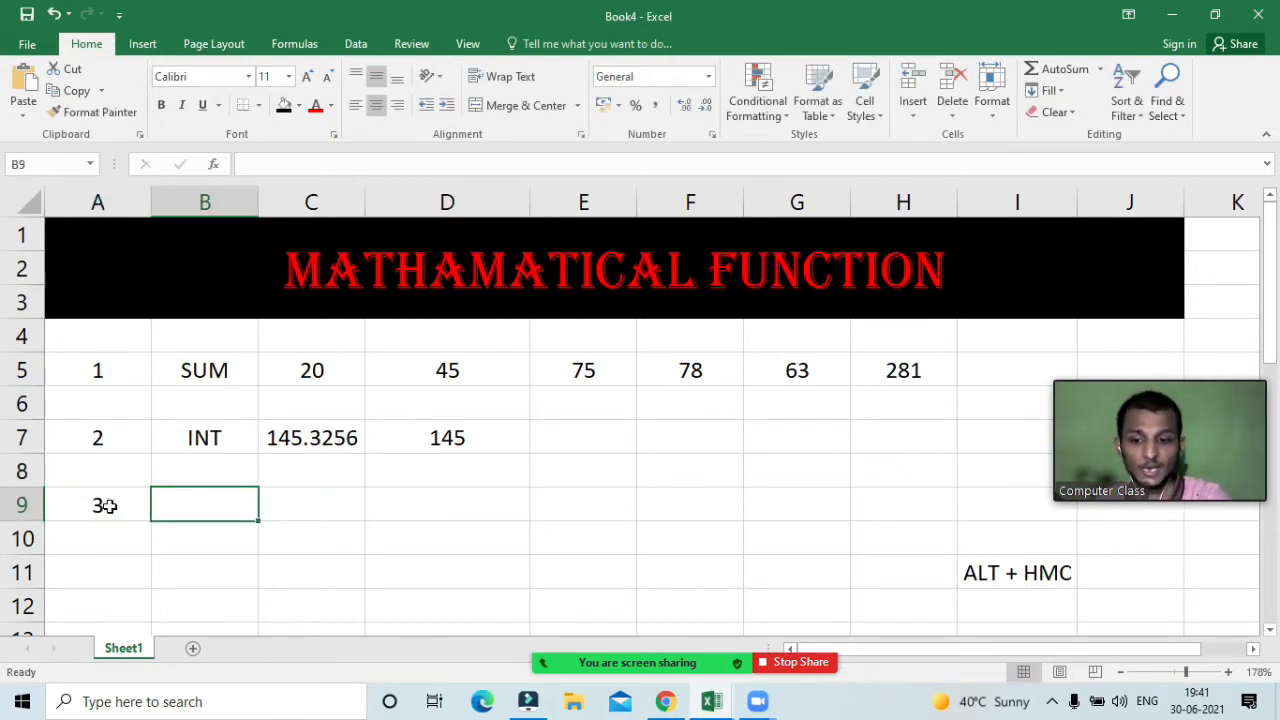
pyautogui.write('SQRT')
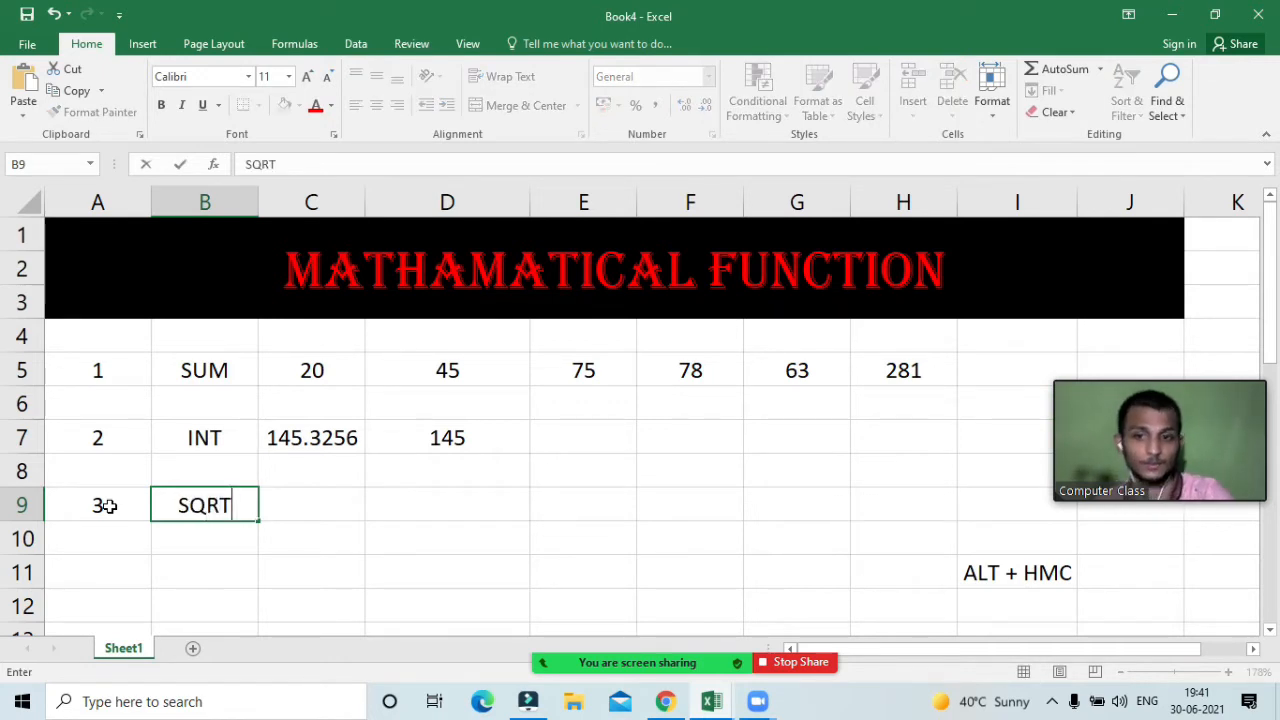
pyautogui.click(277, 506)
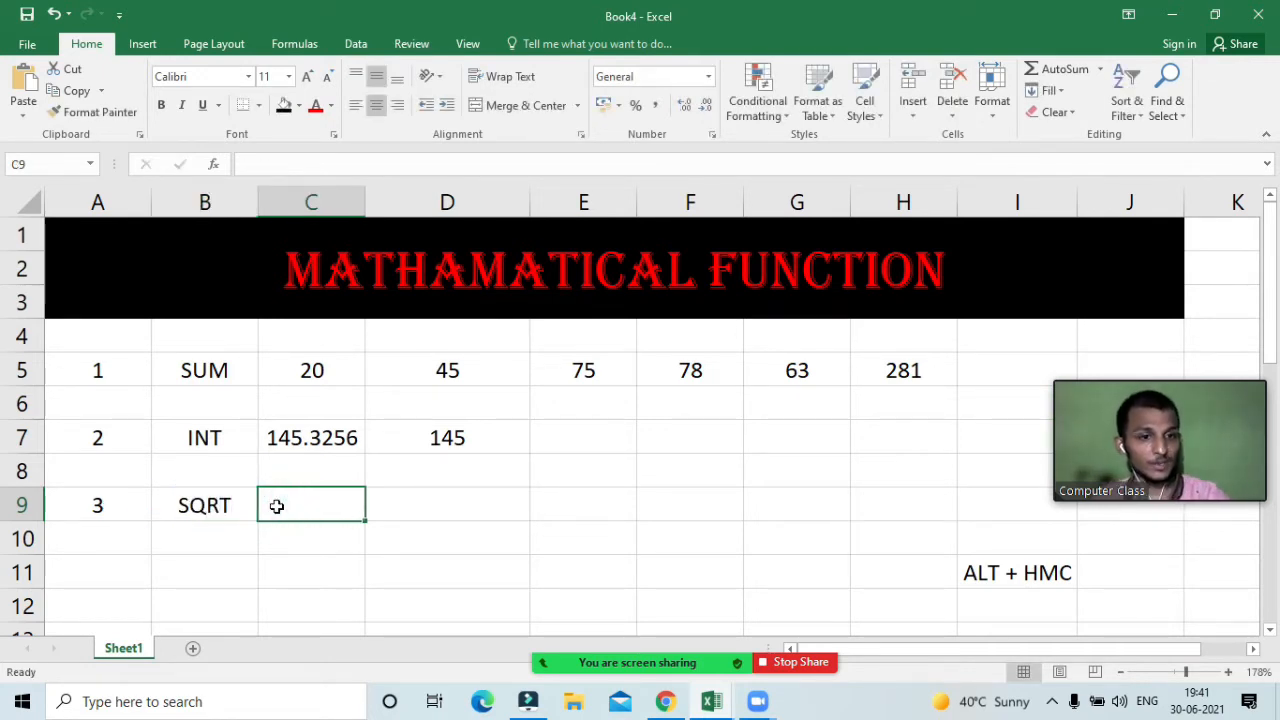
pyautogui.write('9')
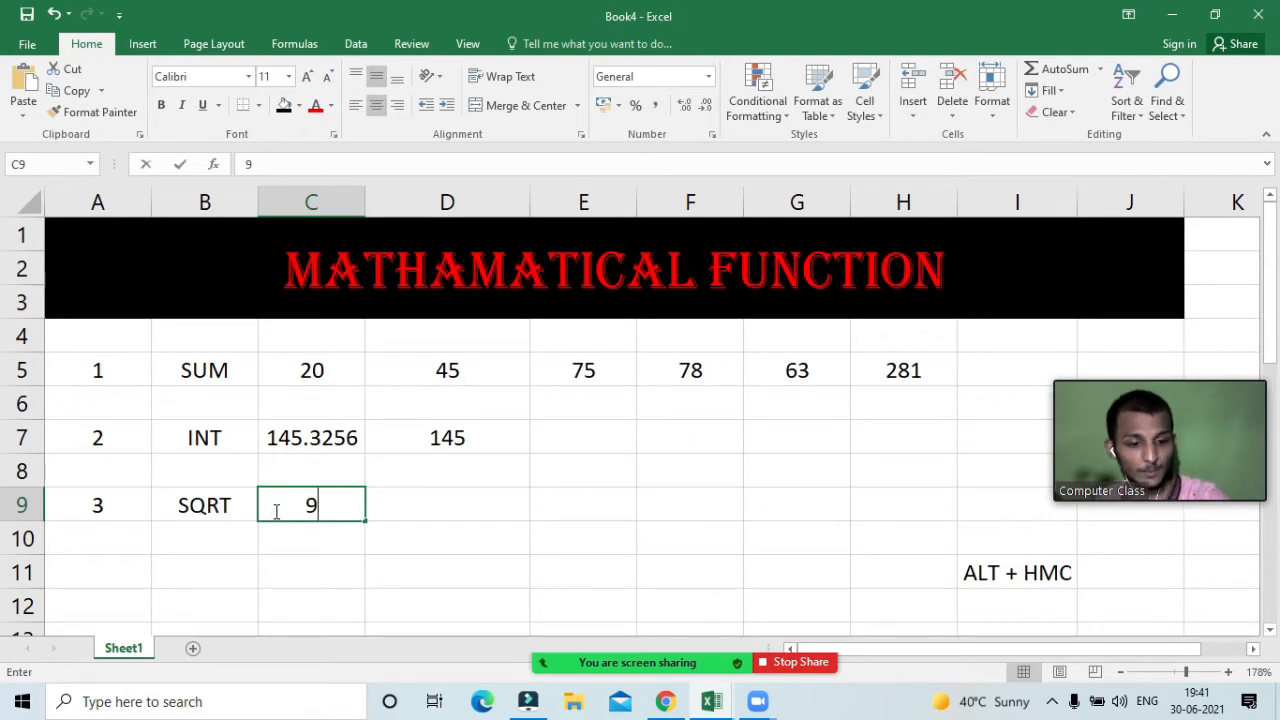
pyautogui.press('Tab')
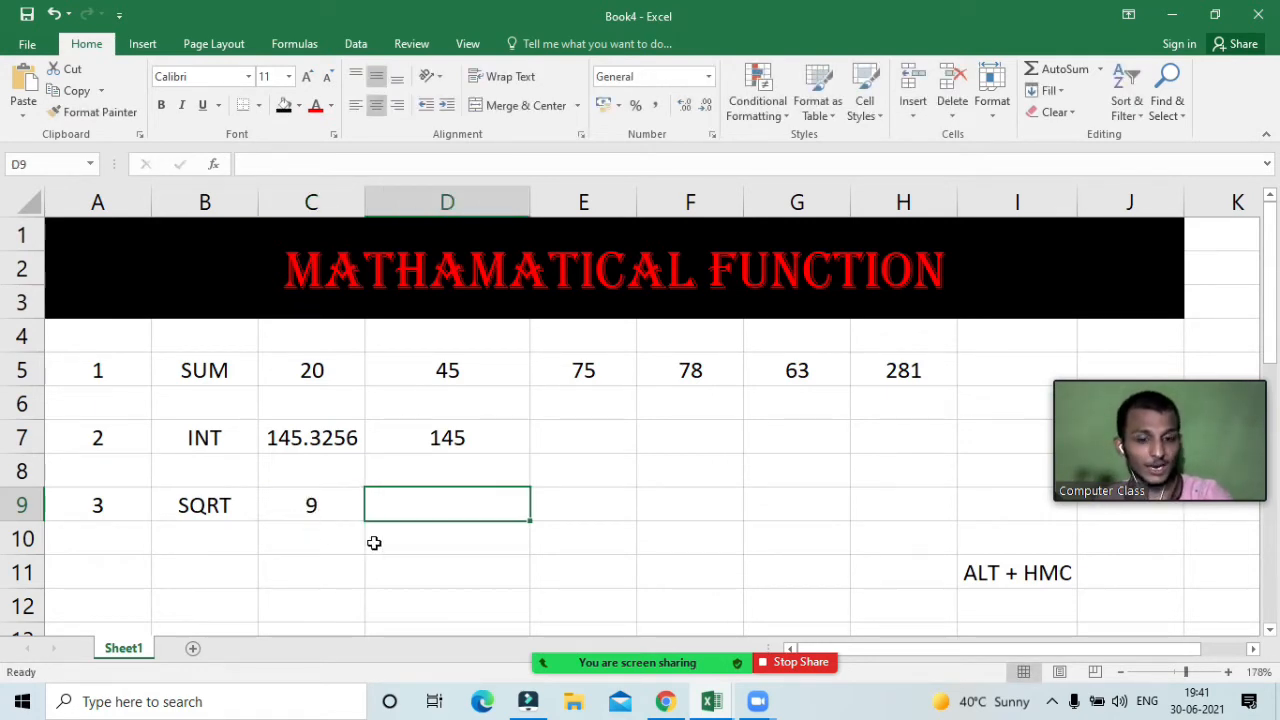
# Enter the formula =SQRT(C9) in cell D9 to get the square root of the sample value
pyautogui.write('=')
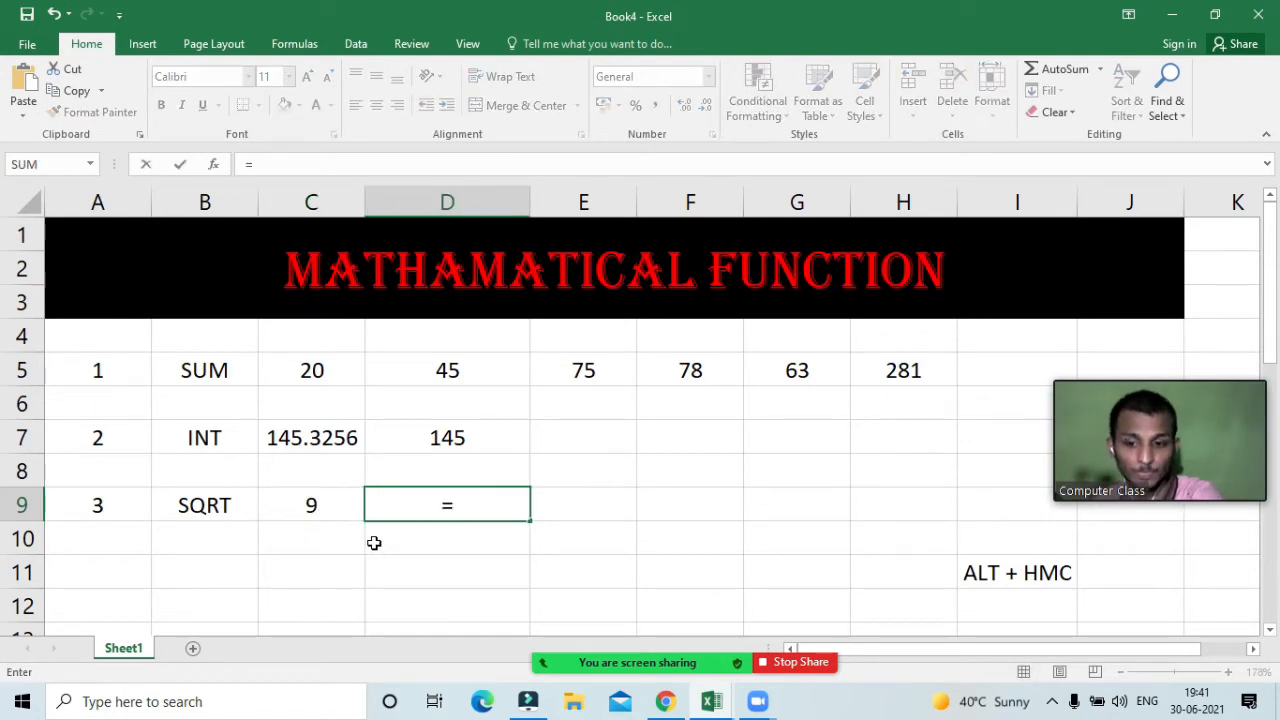
pyautogui.write('sqrt')
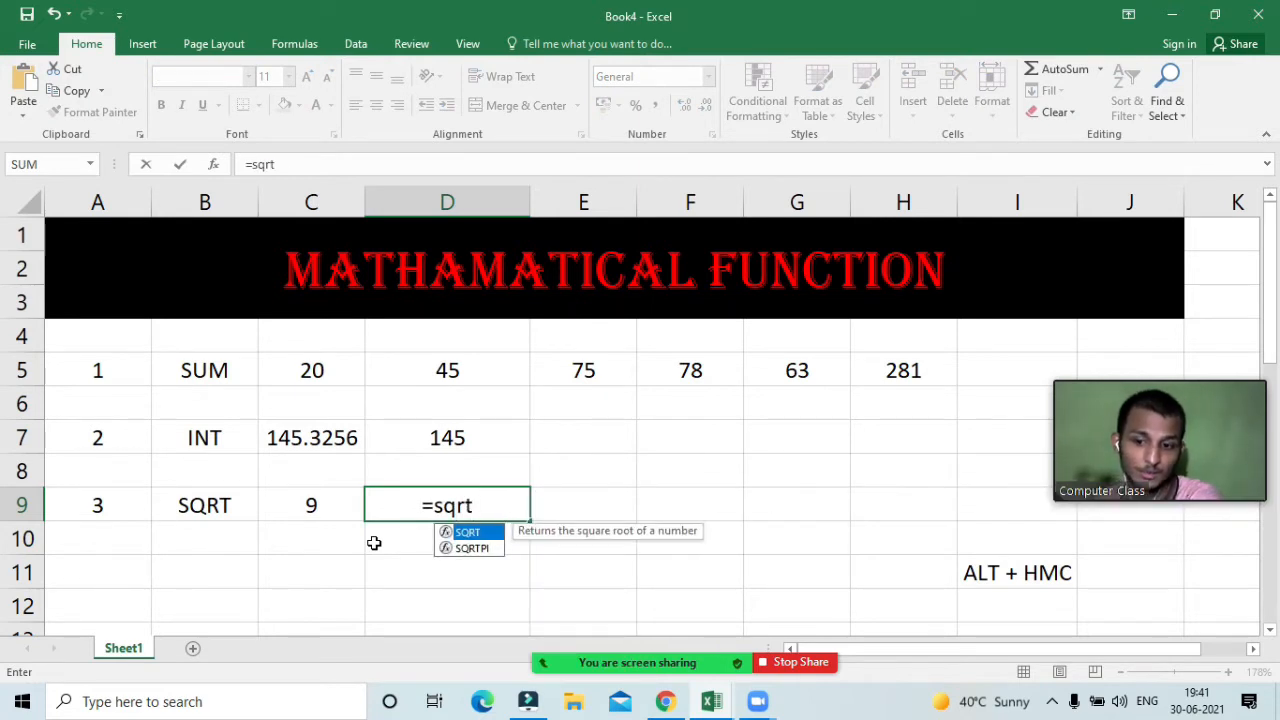
pyautogui.press('Tab')
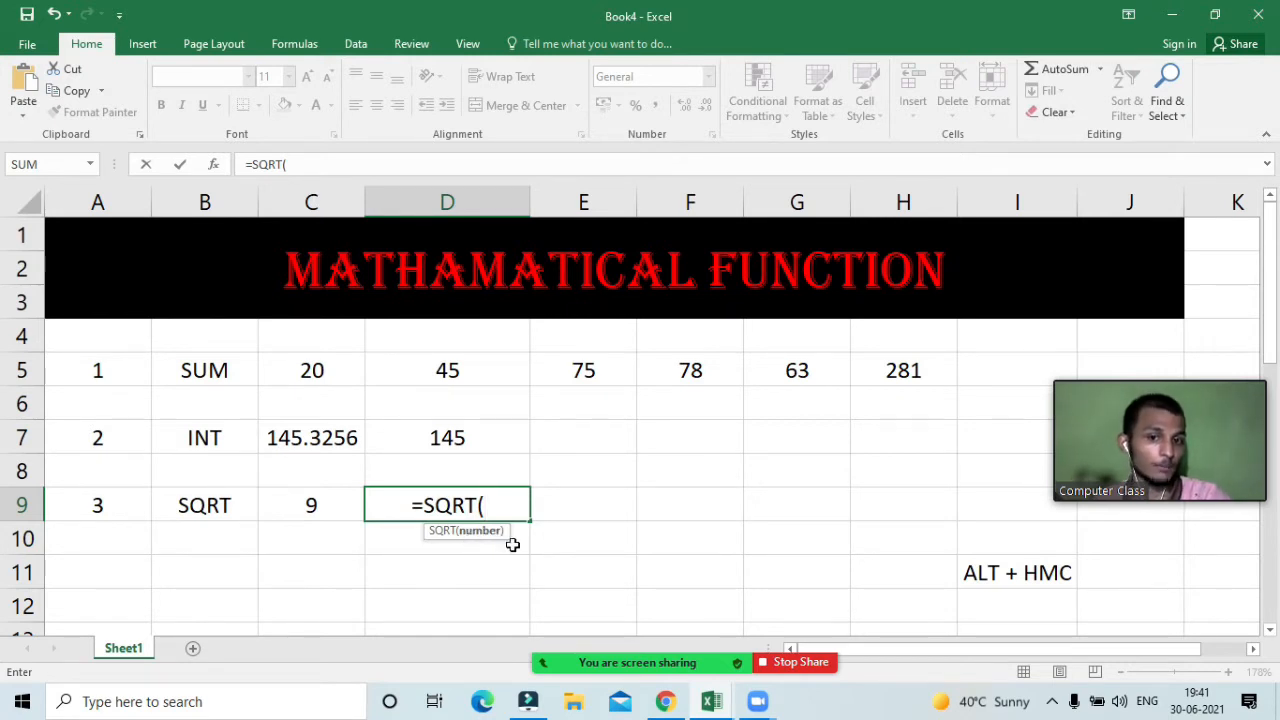
pyautogui.click(310, 508)
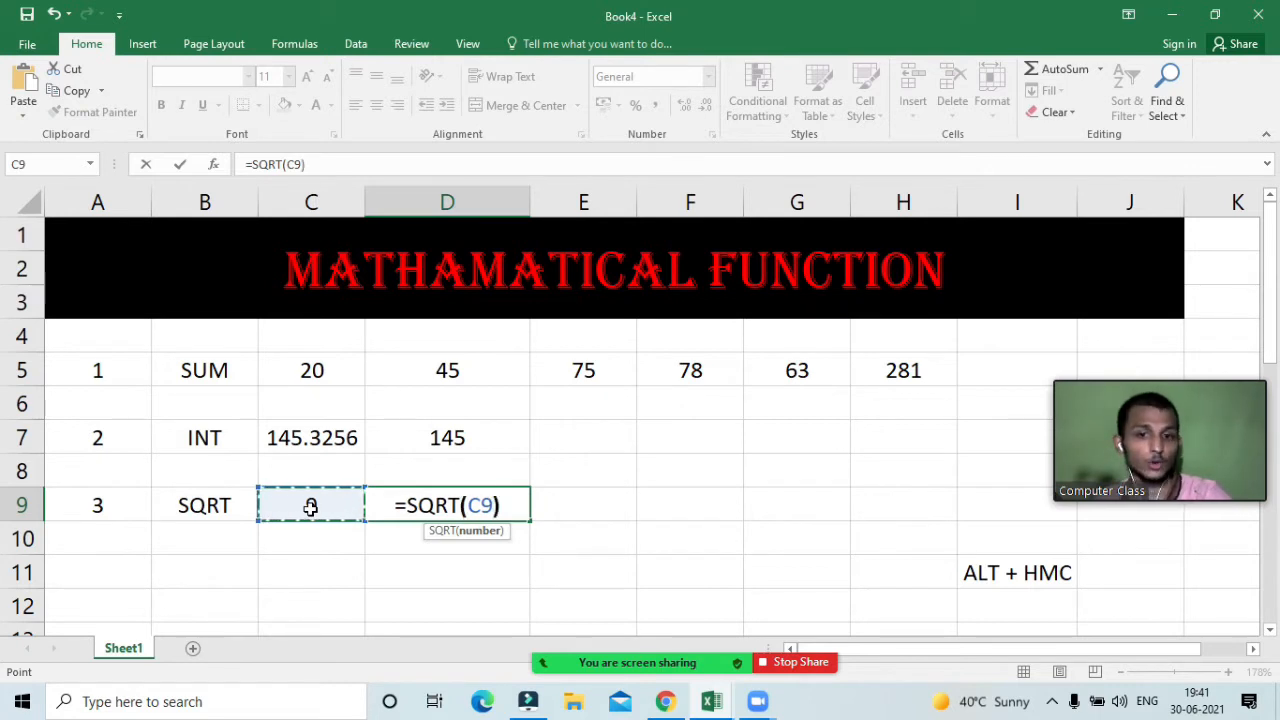
pyautogui.write(')')
pyautogui.press('Return')
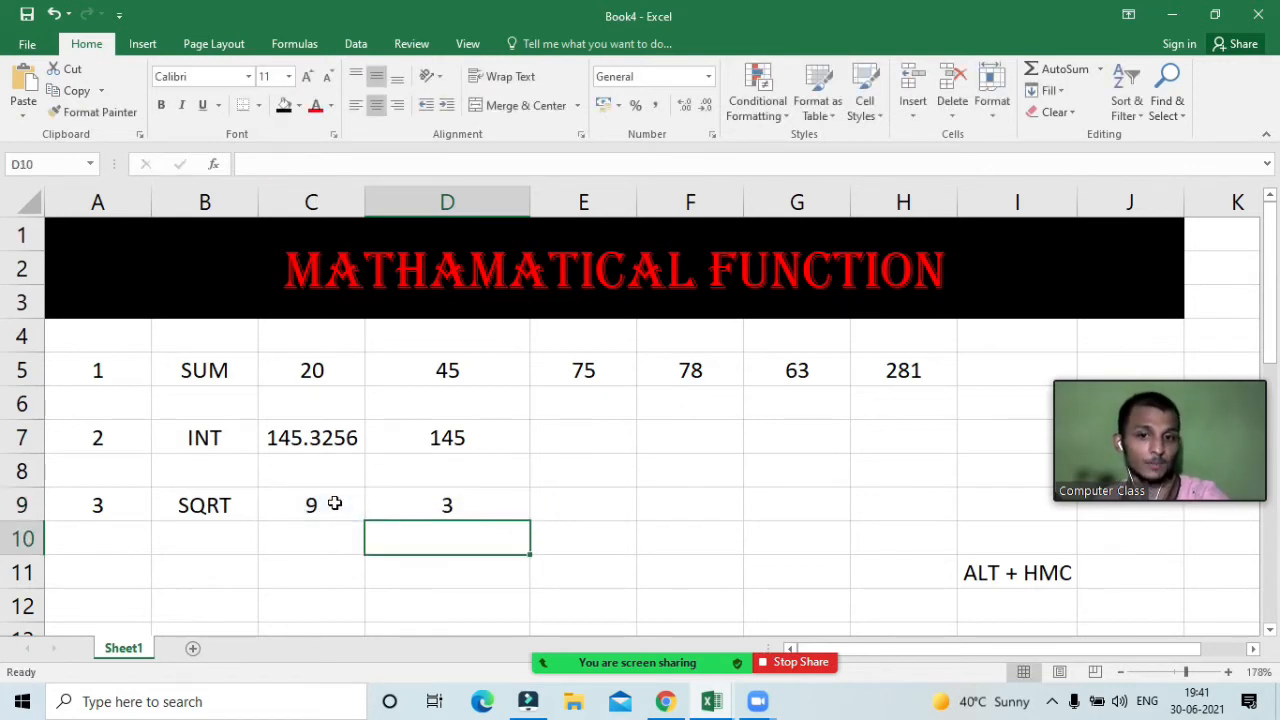
pyautogui.click(466, 514)
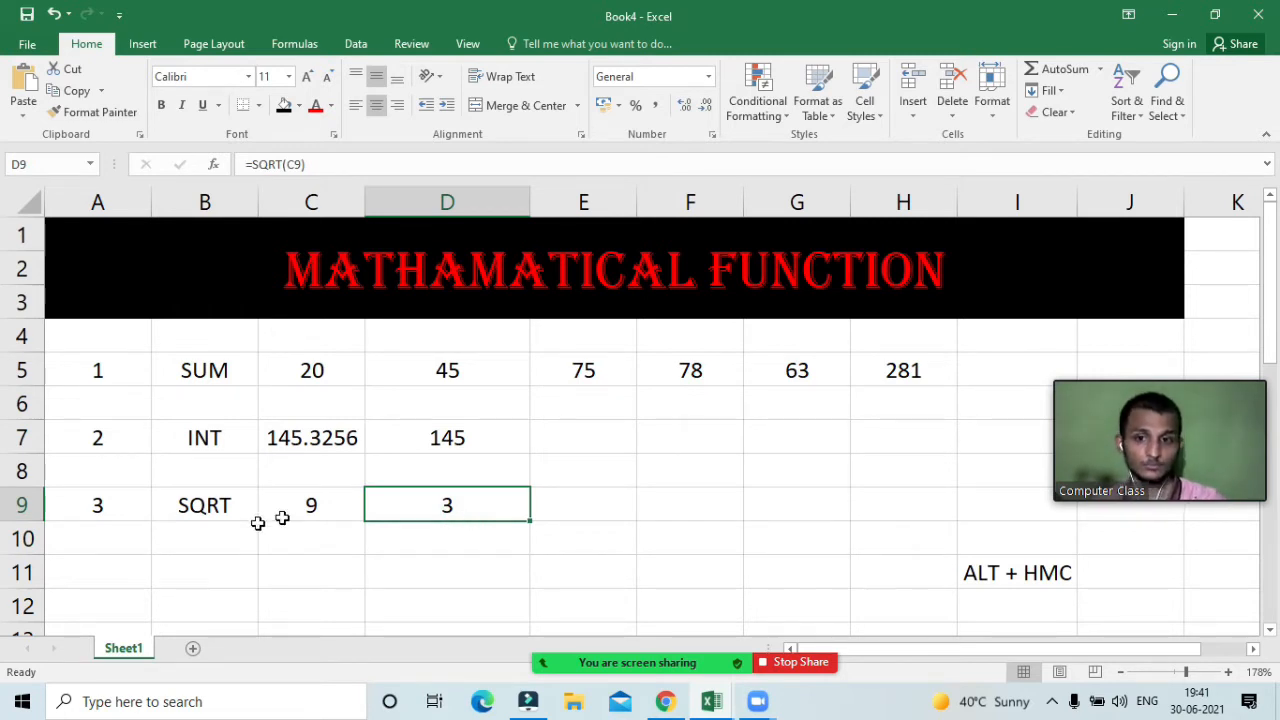
# Start the fourth example in row 11 with 4 in A11 and the label POWER in B11
pyautogui.click(126, 550)
pyautogui.click(125, 573)
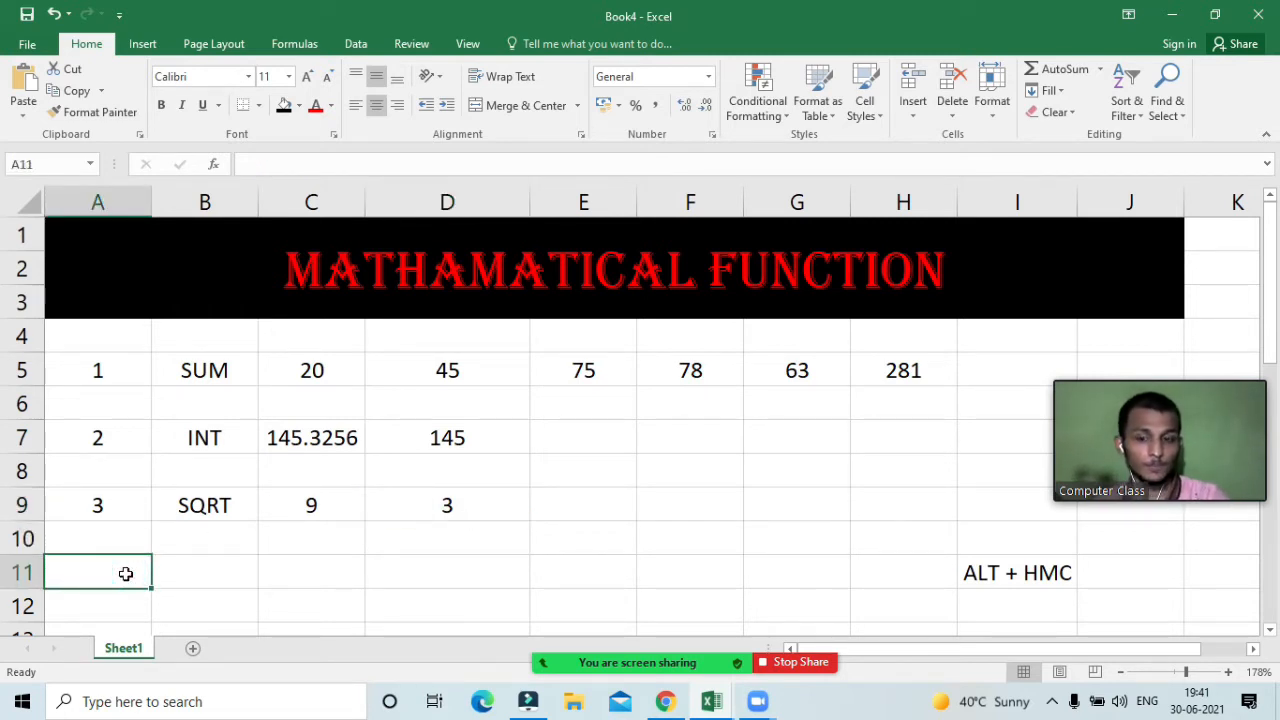
pyautogui.write('4')
pyautogui.press('Tab')
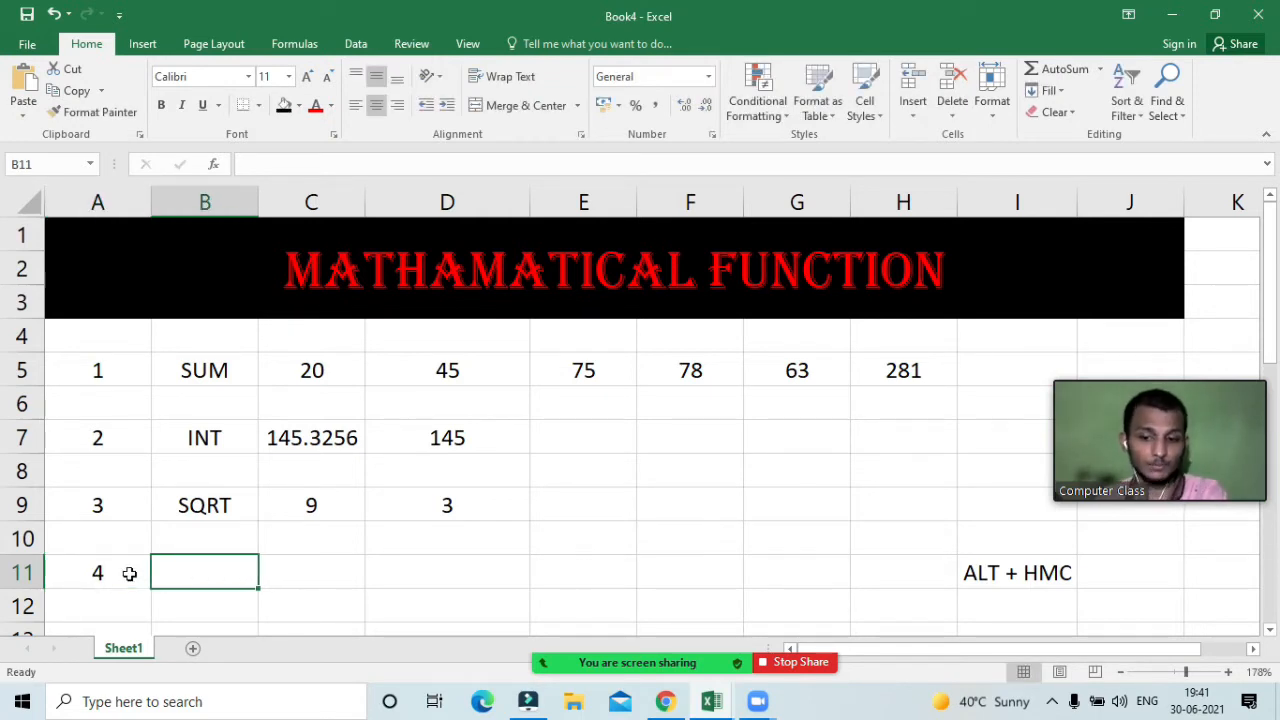
pyautogui.write('POWER')
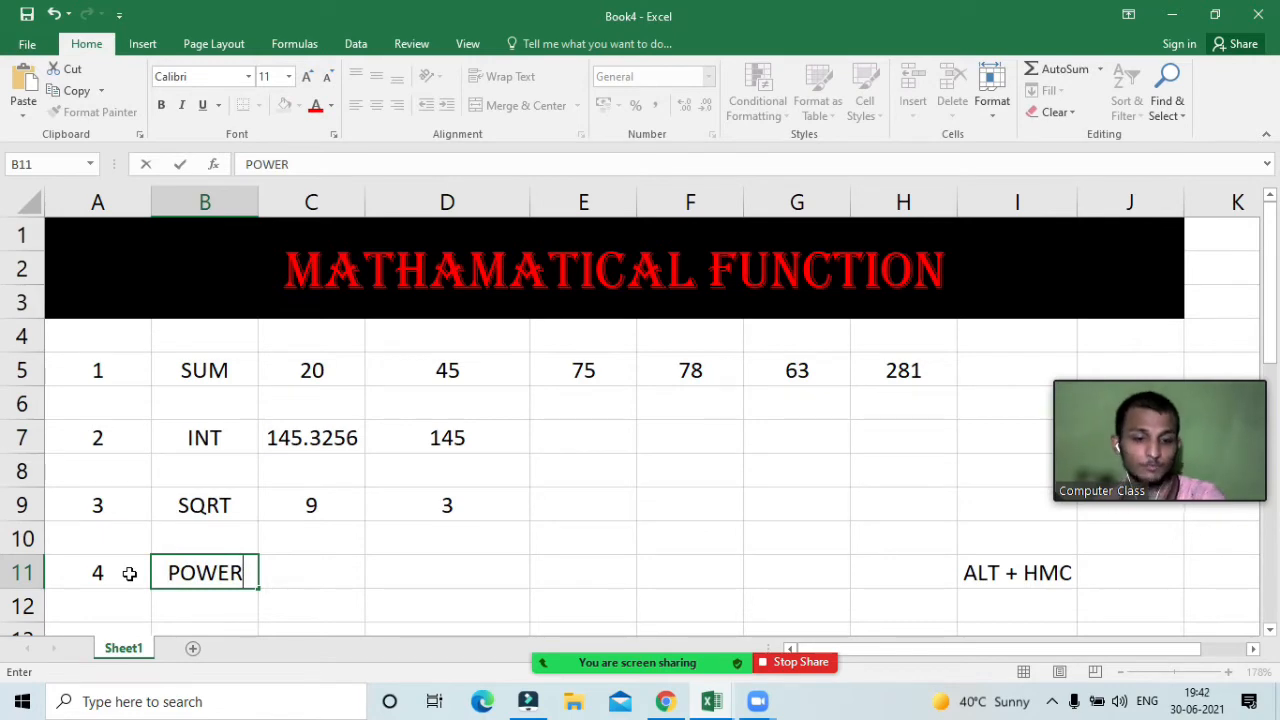
pyautogui.press('Tab')
pyautogui.scroll(-1, 463, 562)
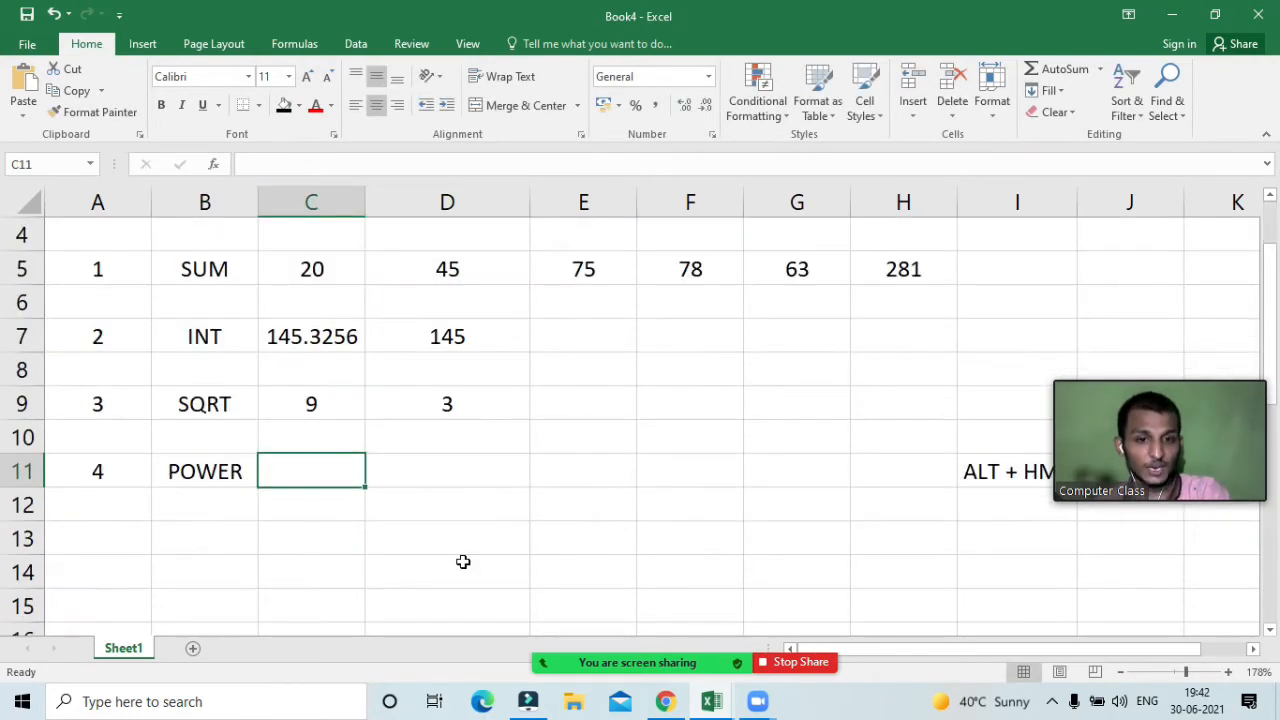
# Mute all current and new participants in the Zoom meeting and minimize the participants window
pyautogui.moveTo(640, 657)
pyautogui.click(571, 625)
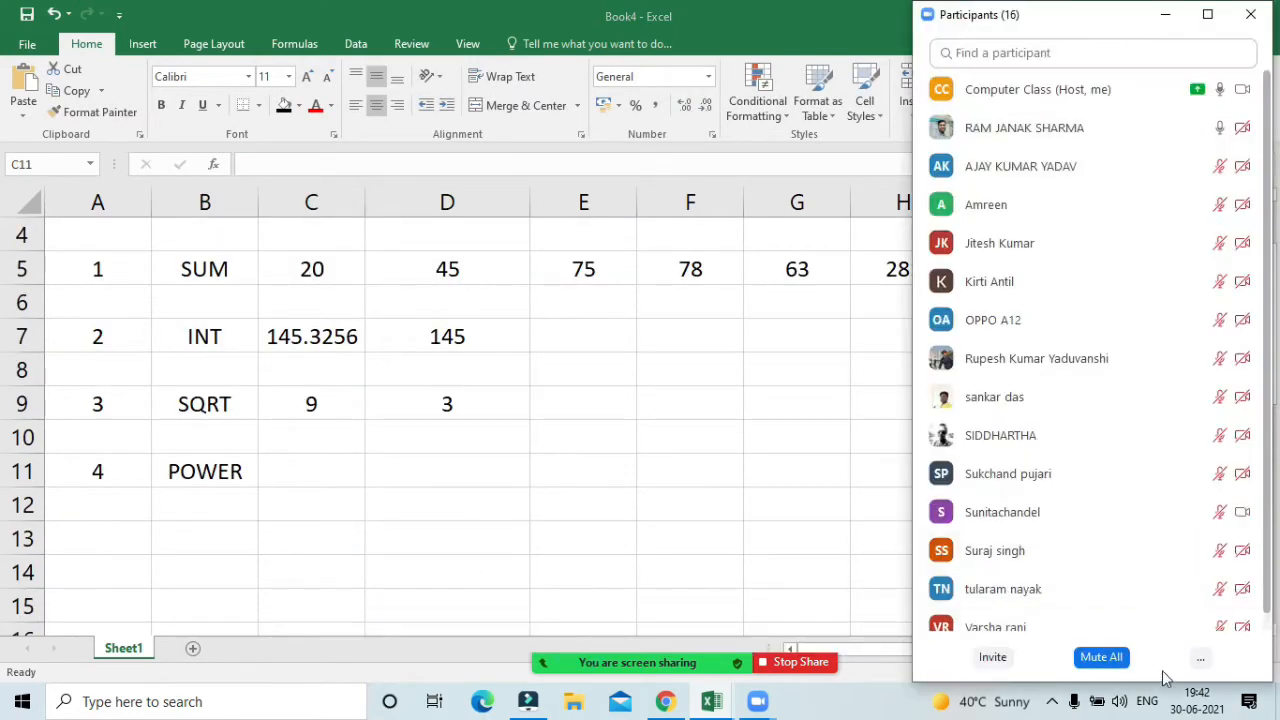
pyautogui.click(1201, 659)
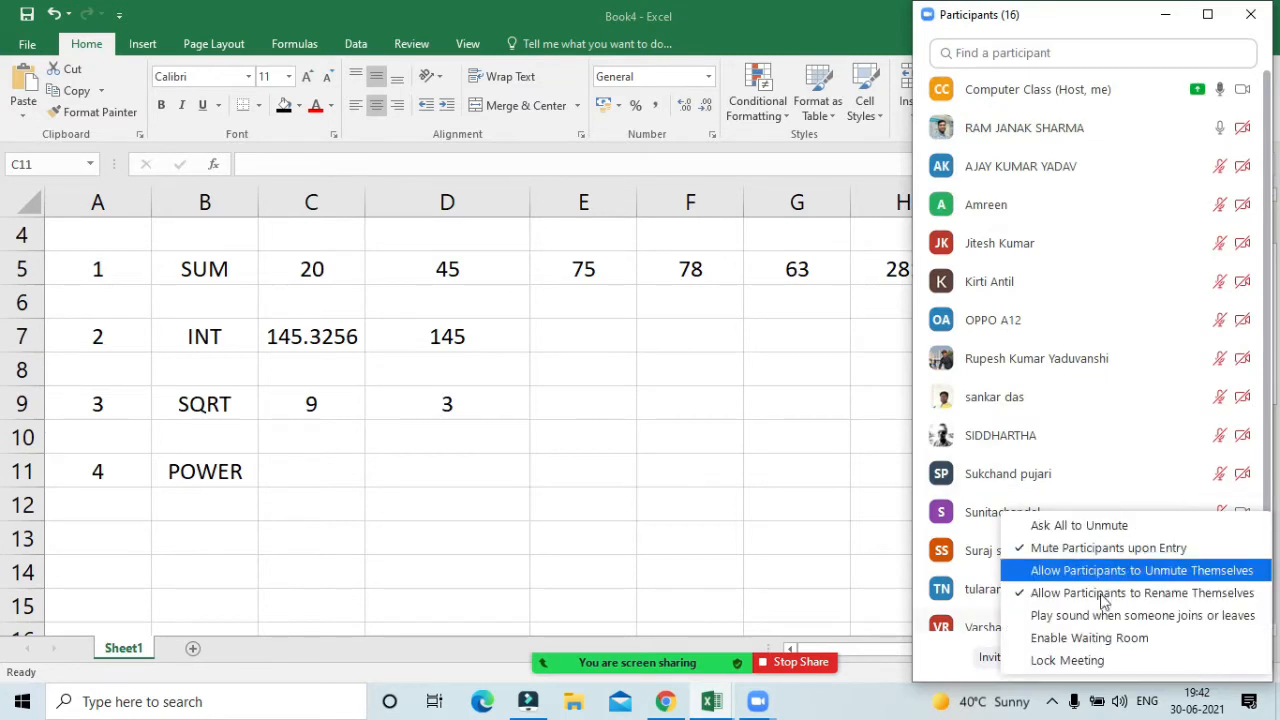
pyautogui.click(950, 660)
pyautogui.click(1101, 657)
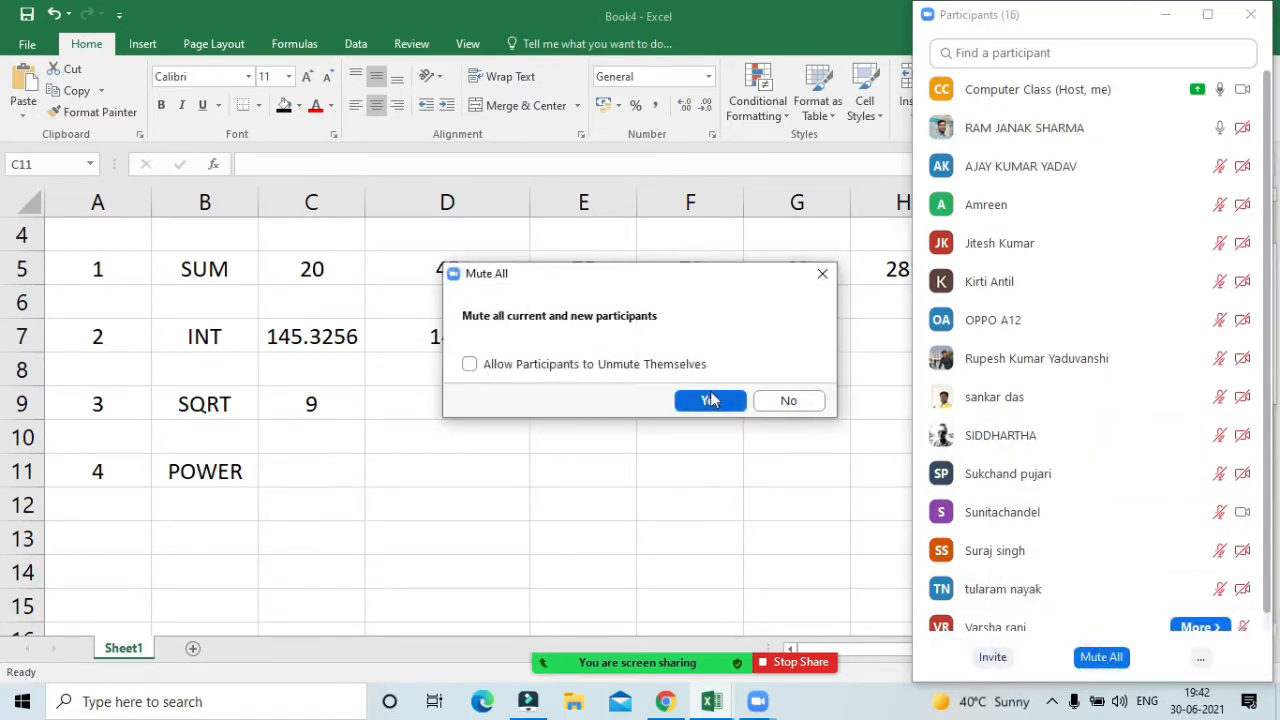
pyautogui.click(710, 400)
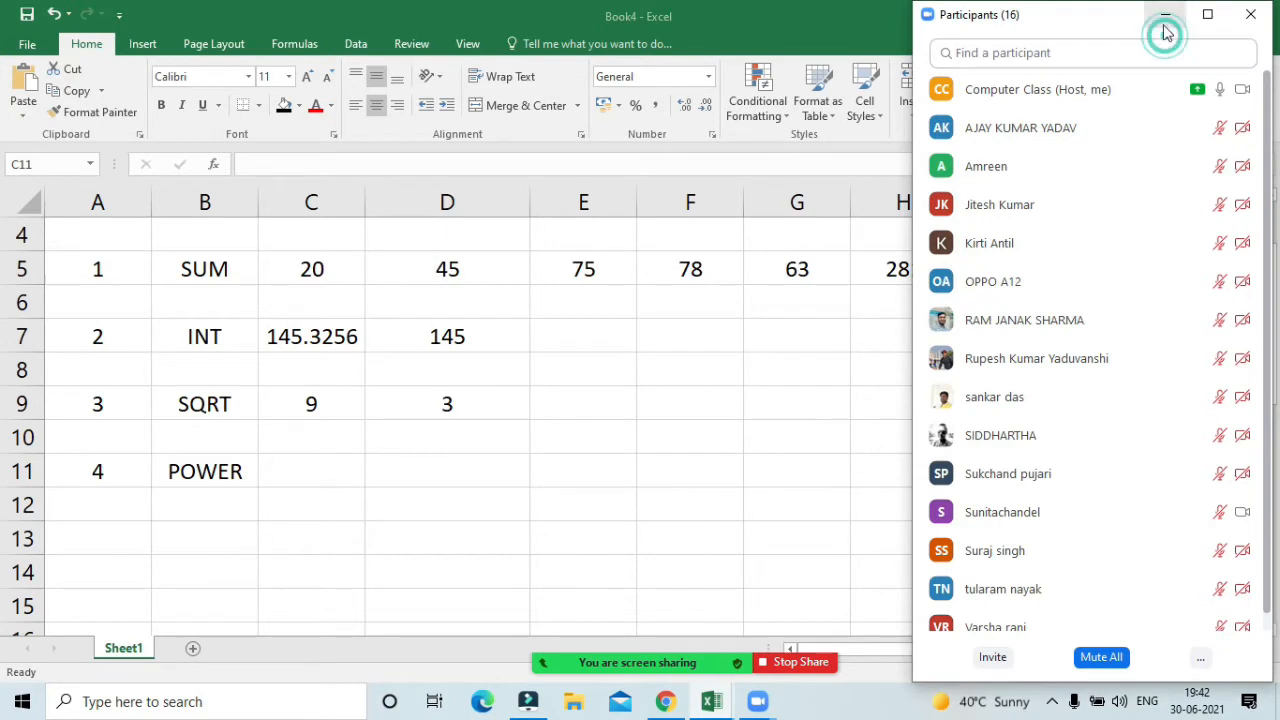
pyautogui.click(1164, 27)
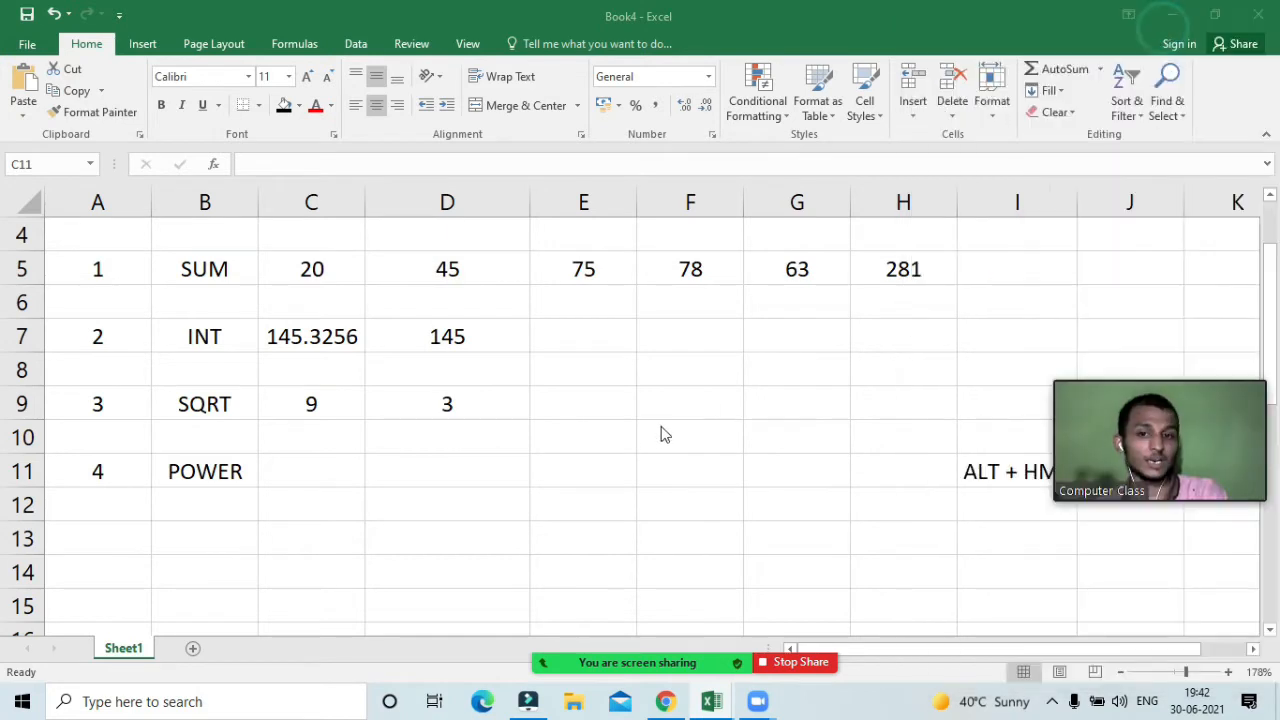
# Enter 6 in cell C11 as the base number for the POWER example
pyautogui.click(330, 466)
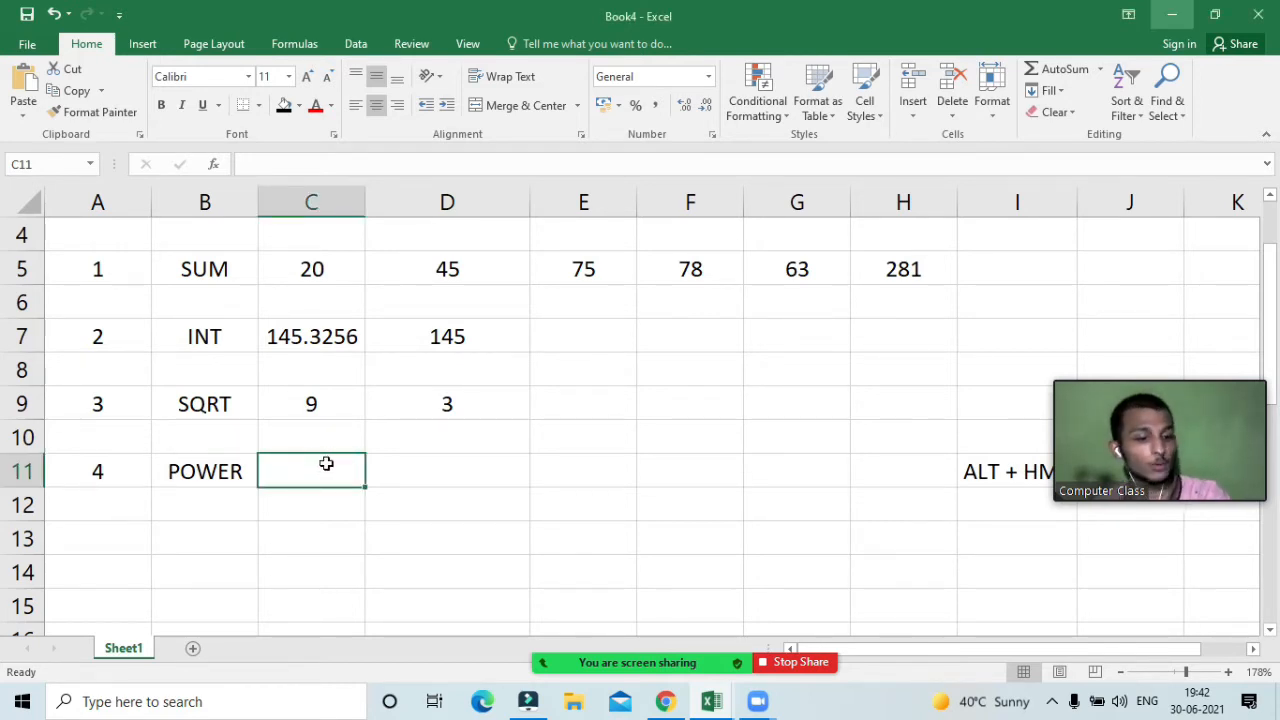
pyautogui.write('6')
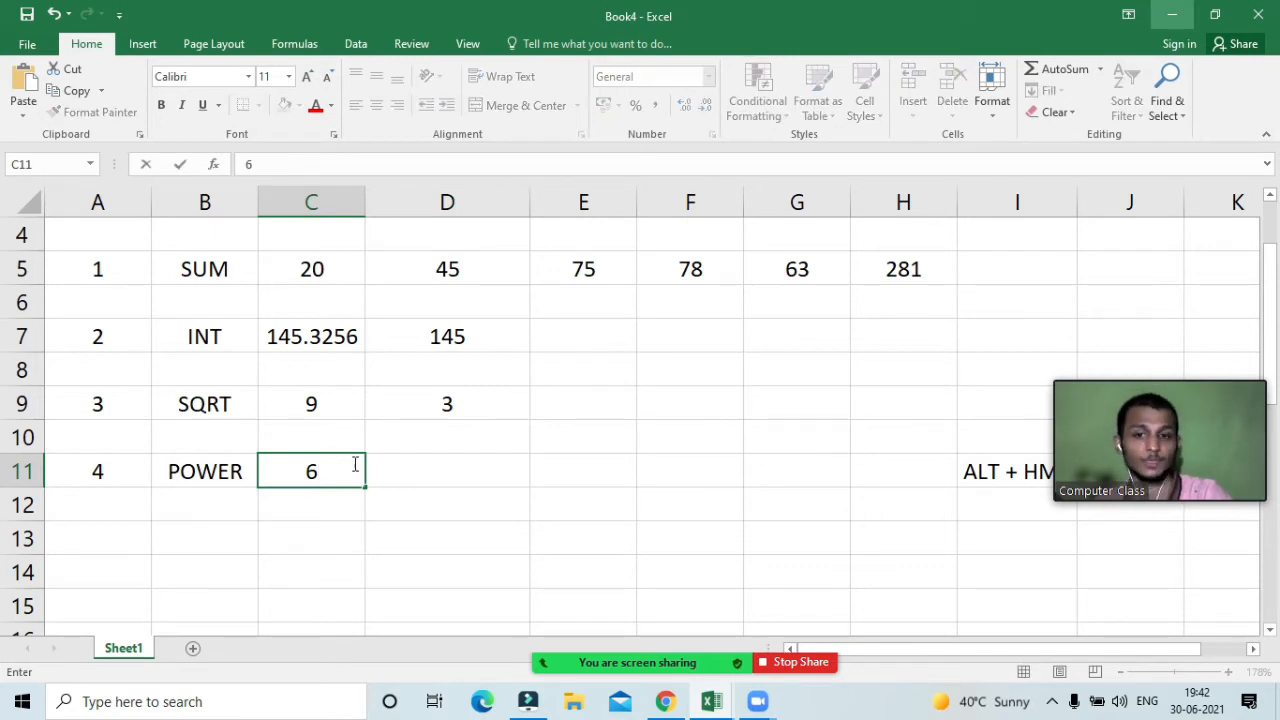
pyautogui.click(391, 467)
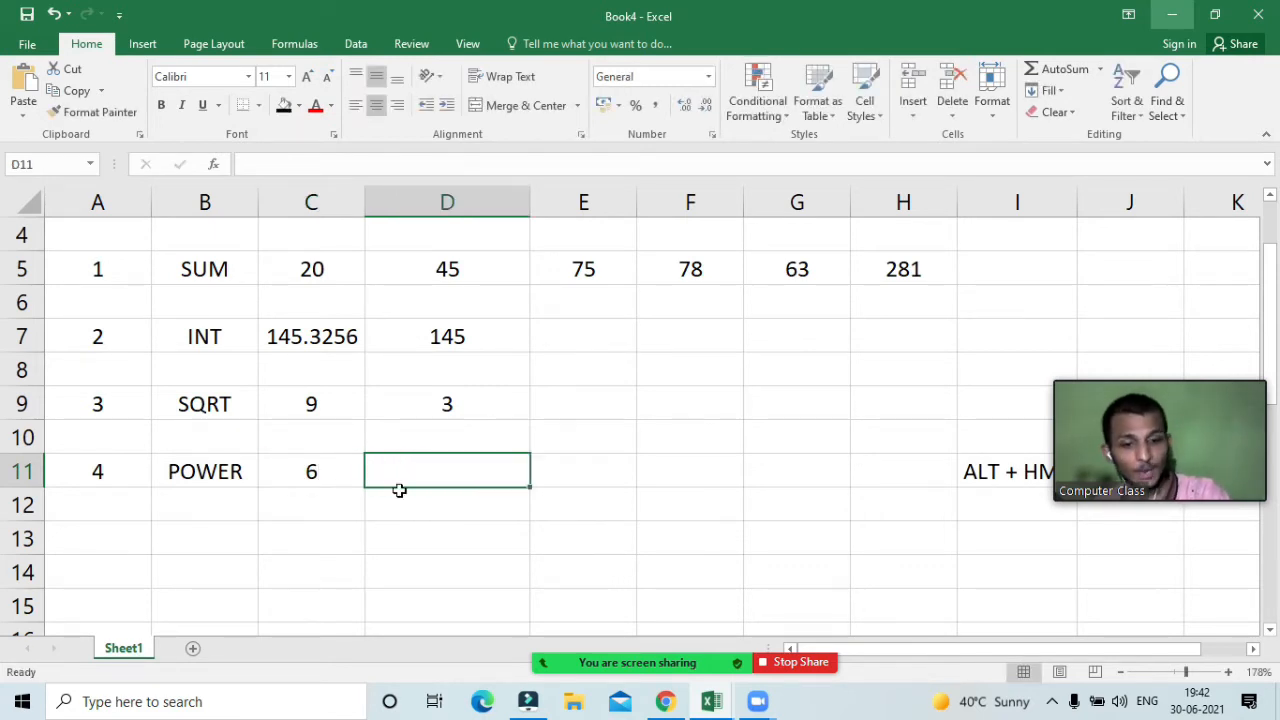
pyautogui.write('=power')
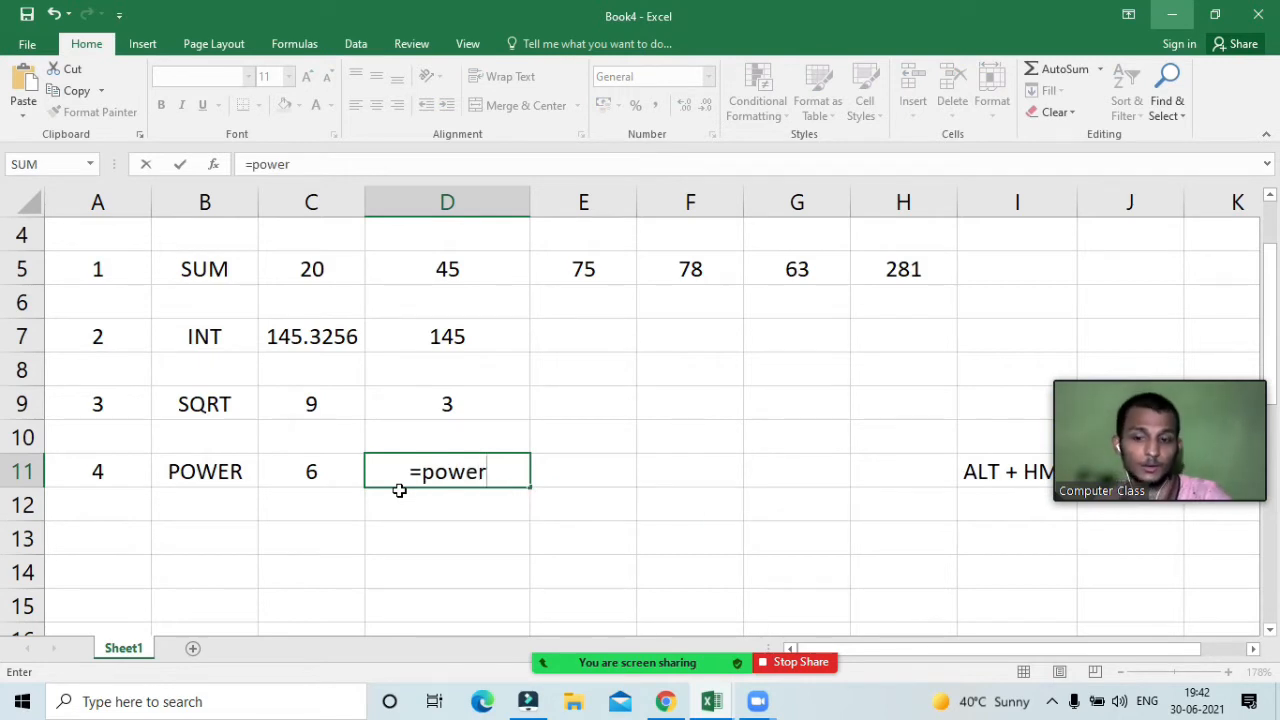
pyautogui.press('Tab')
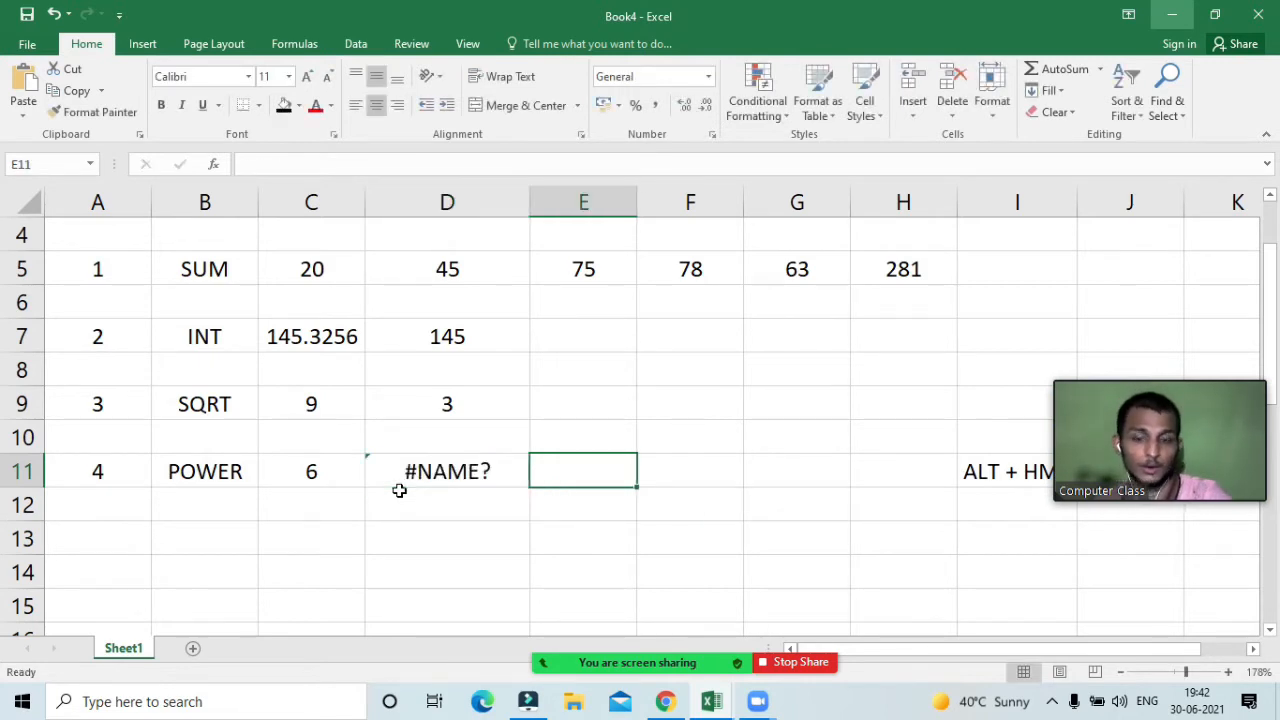
pyautogui.click(457, 491)
pyautogui.doubleClick(457, 466)
pyautogui.moveTo(507, 468); pyautogui.dragTo(383, 480)
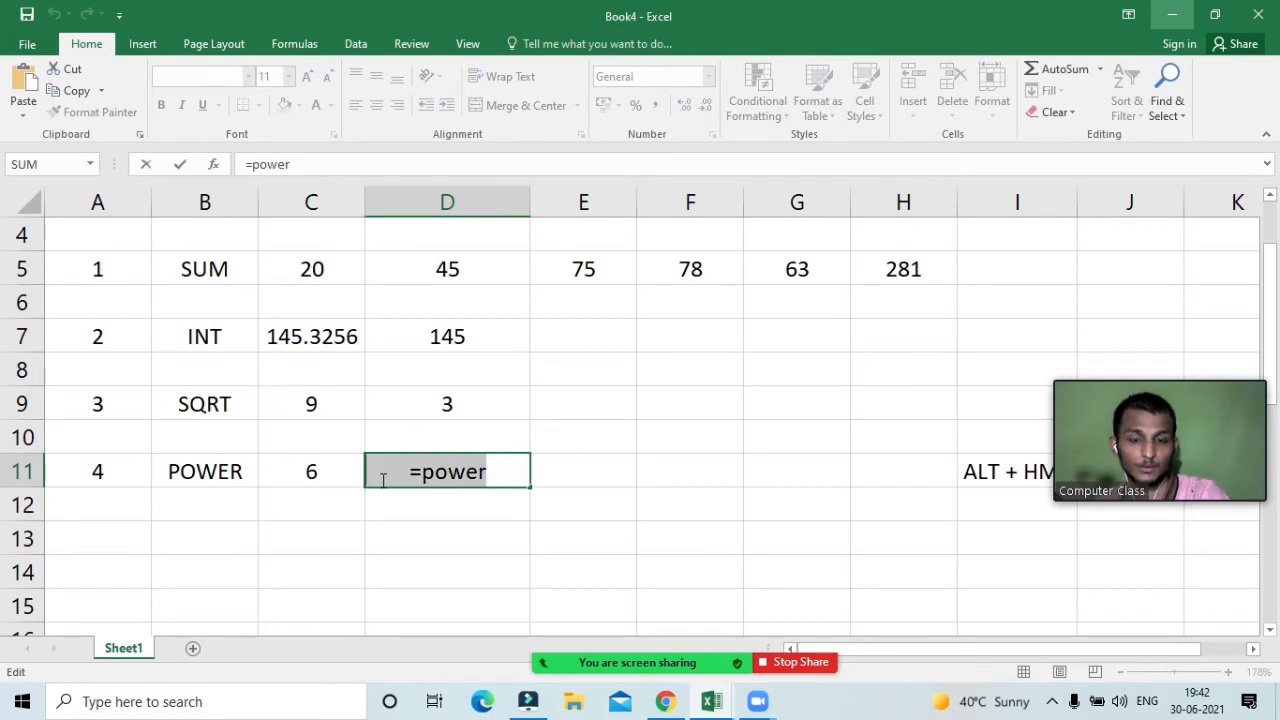
pyautogui.press('BackSpace')
pyautogui.press('Return')
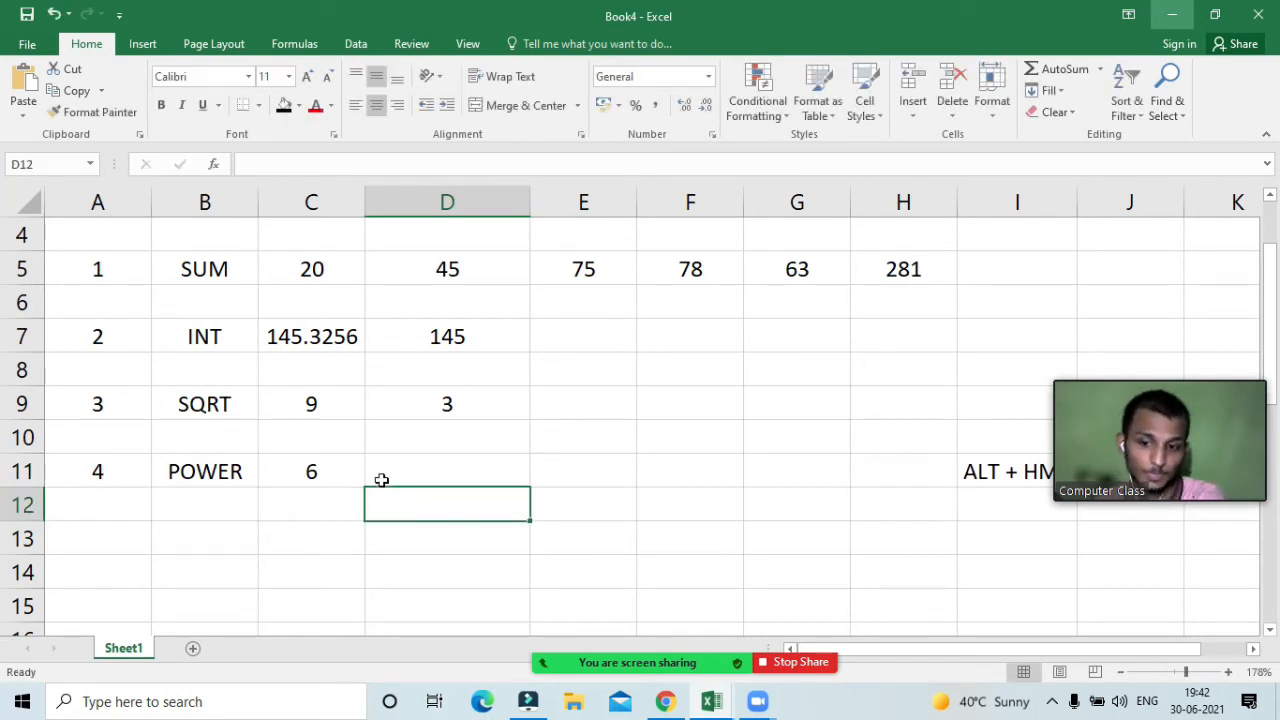
# Enter the formula =POWER(C11,2) in cell D11 to raise the sample value to the second power
pyautogui.click(381, 480)
pyautogui.write('=power')
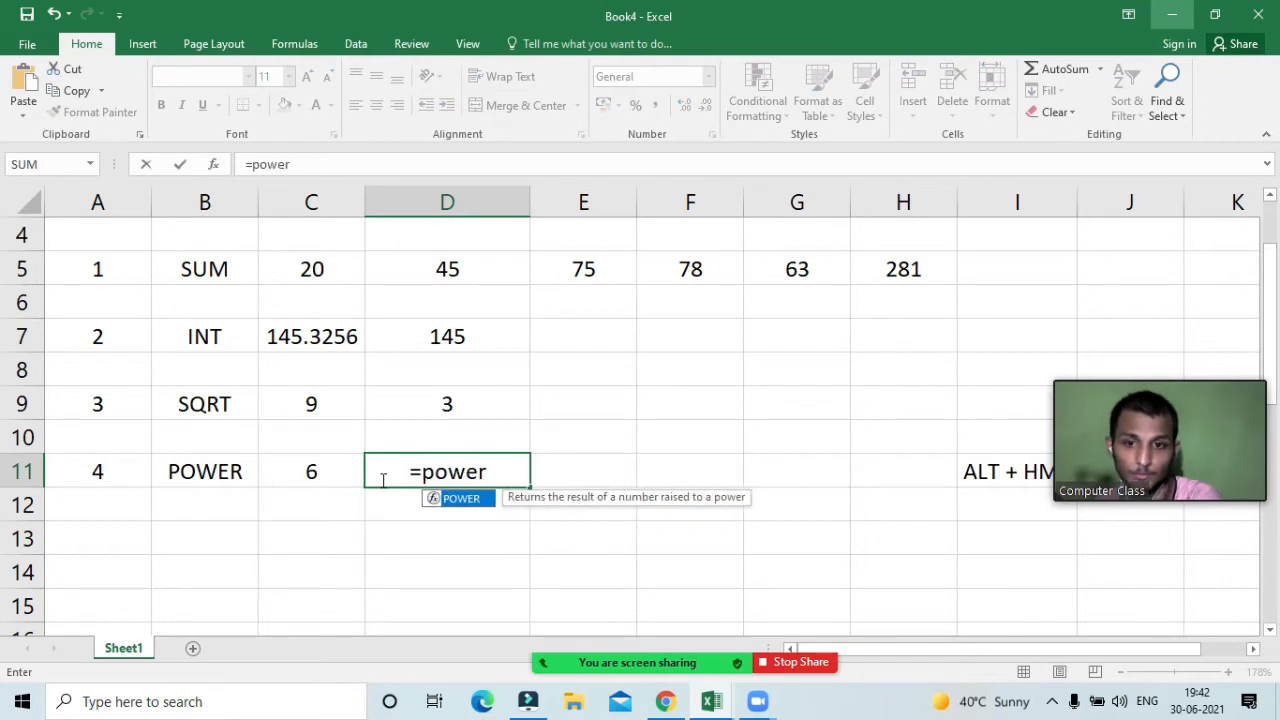
pyautogui.press('Tab')
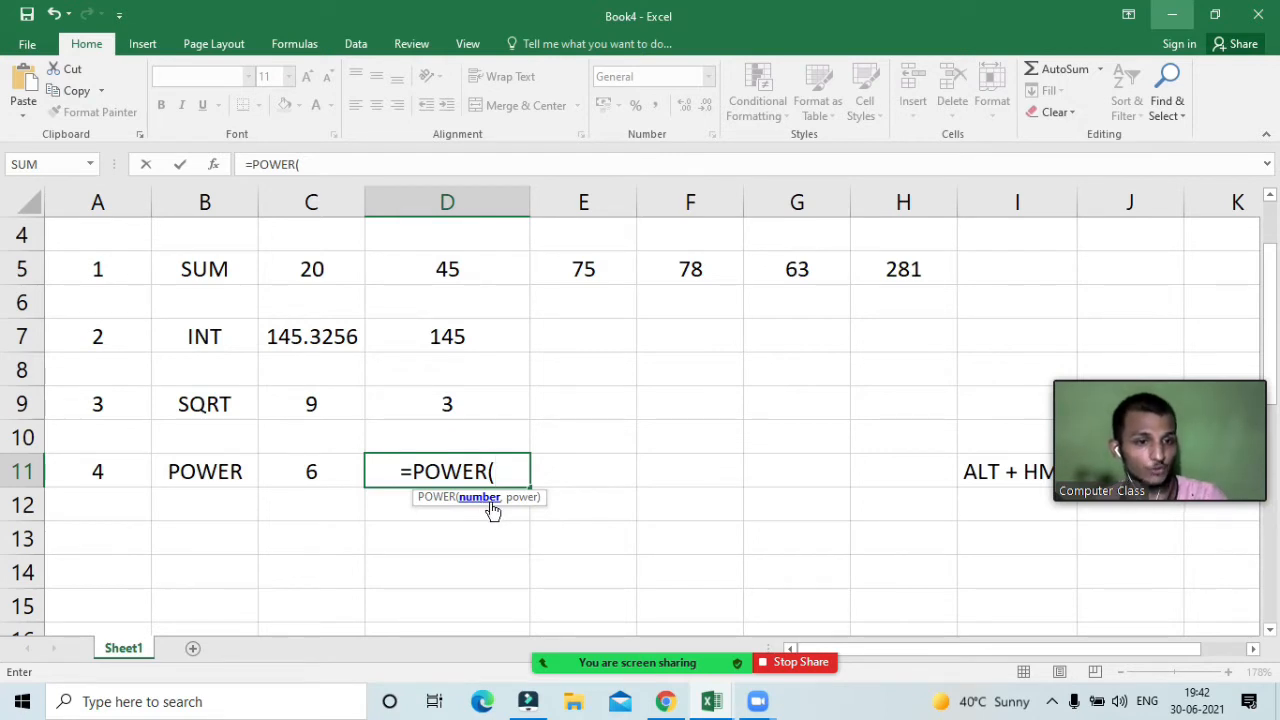
pyautogui.click(331, 476)
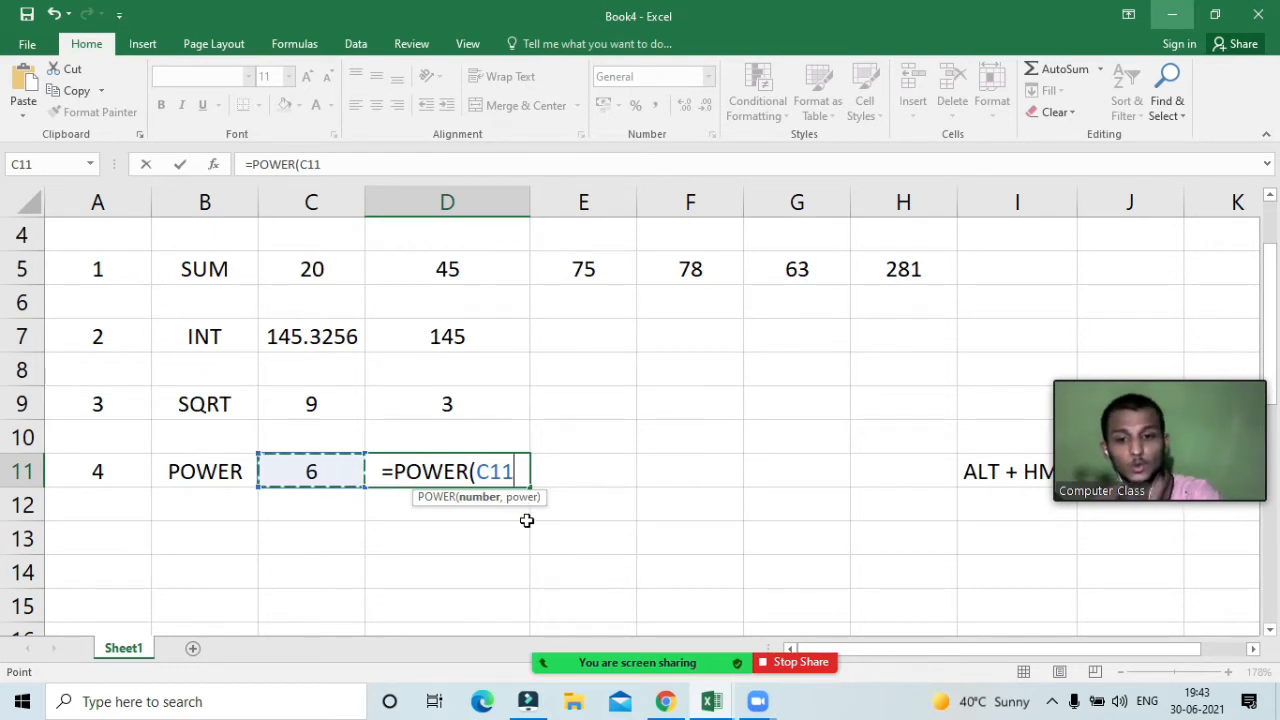
pyautogui.write(',')
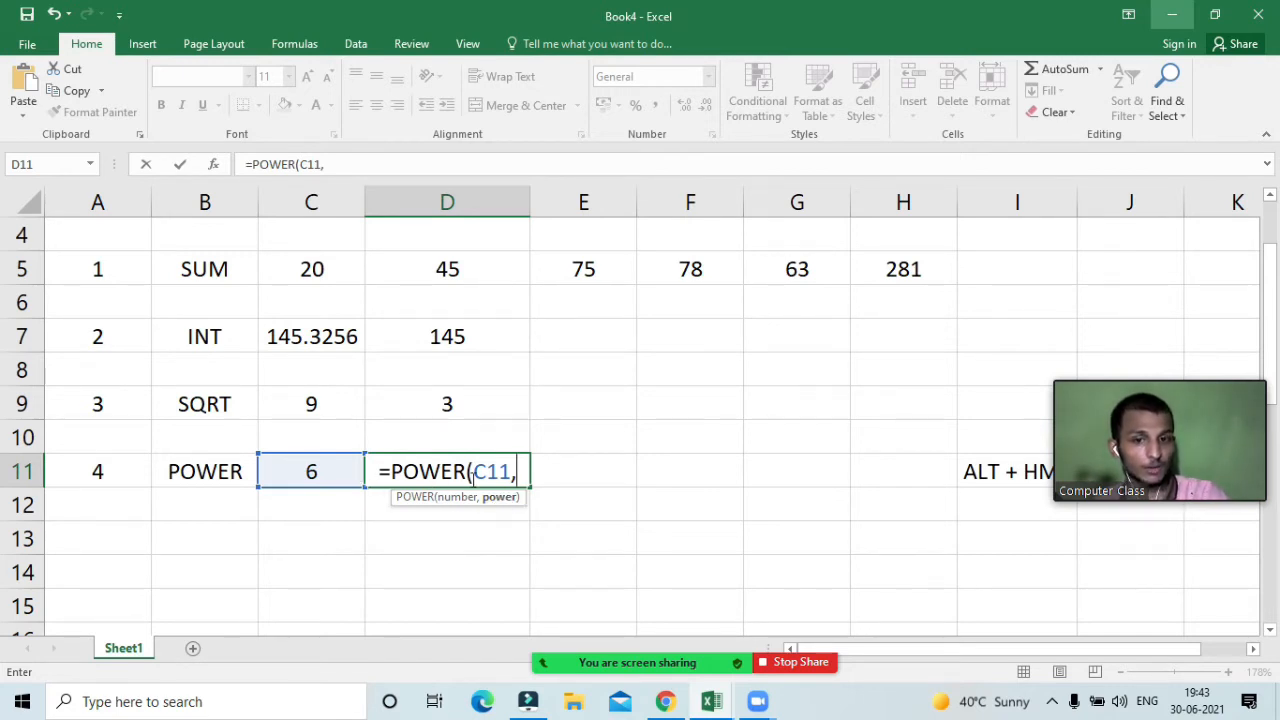
pyautogui.write('2')
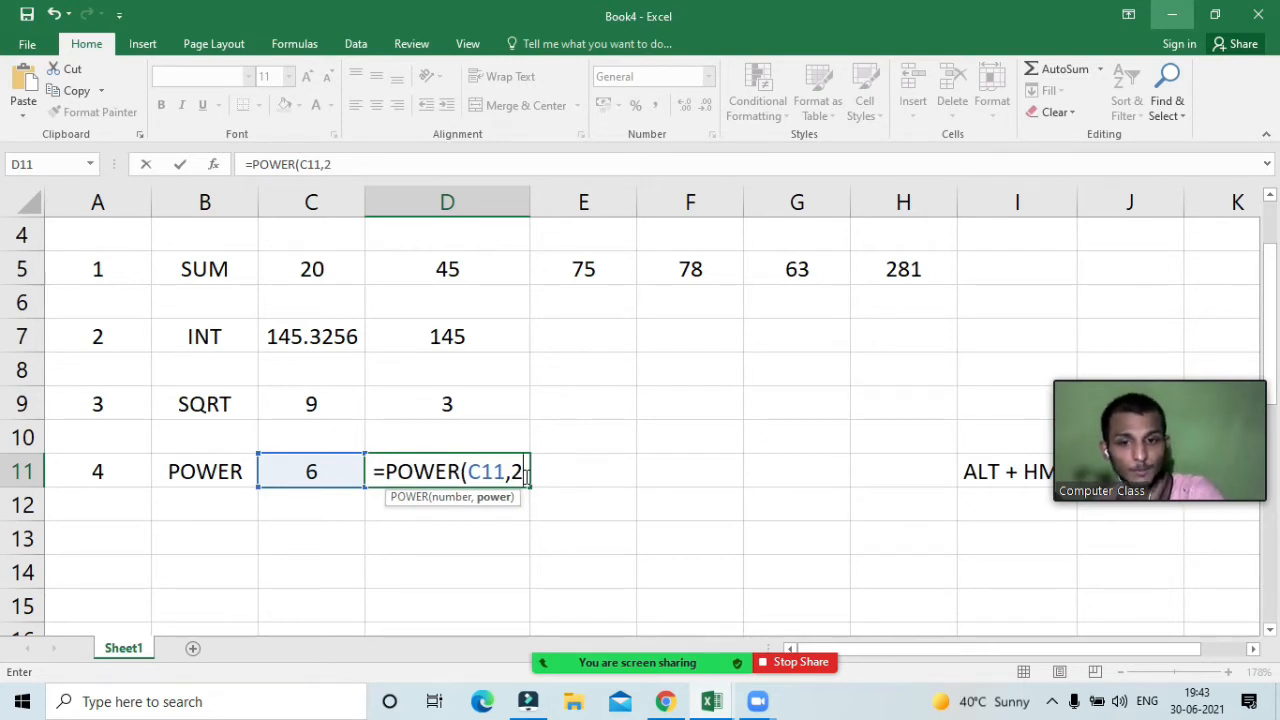
pyautogui.write(')')
pyautogui.press('Return')
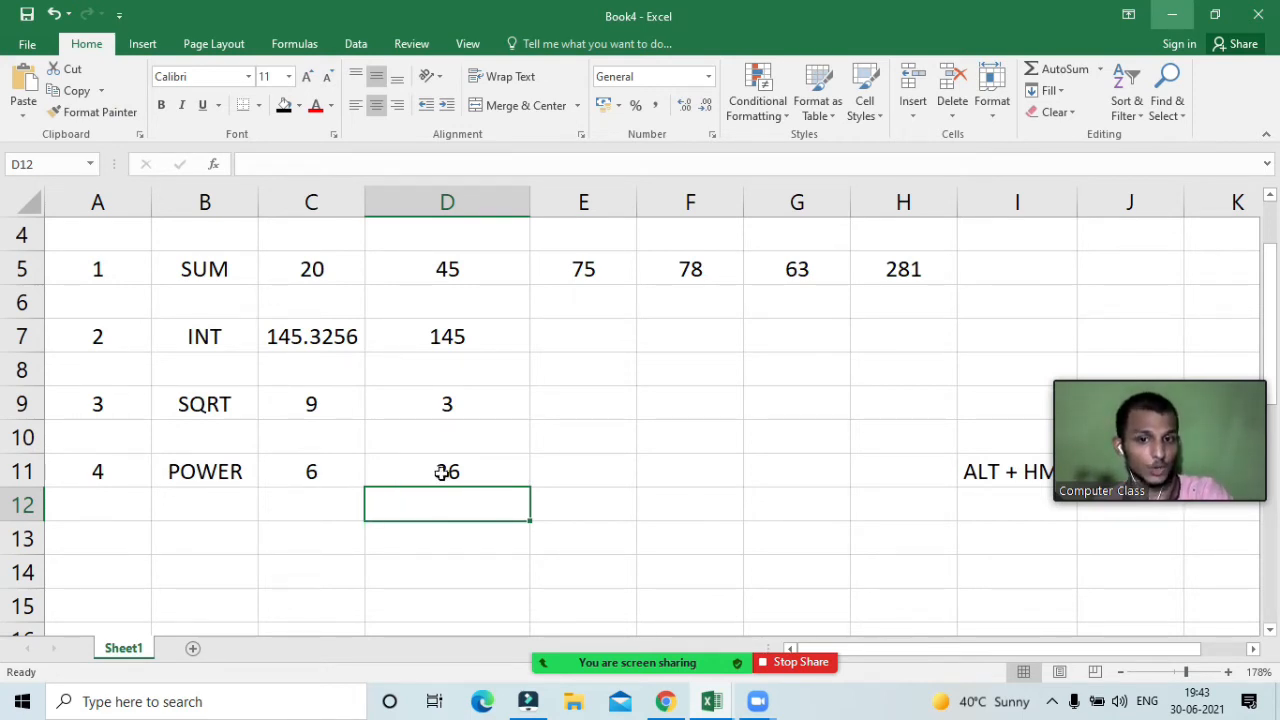
# Start the fifth example in row 13 with 5 in A13 and the label ROUND in B13
pyautogui.click(66, 531)
pyautogui.doubleClick(71, 536)
pyautogui.write('5')
pyautogui.press('Tab')
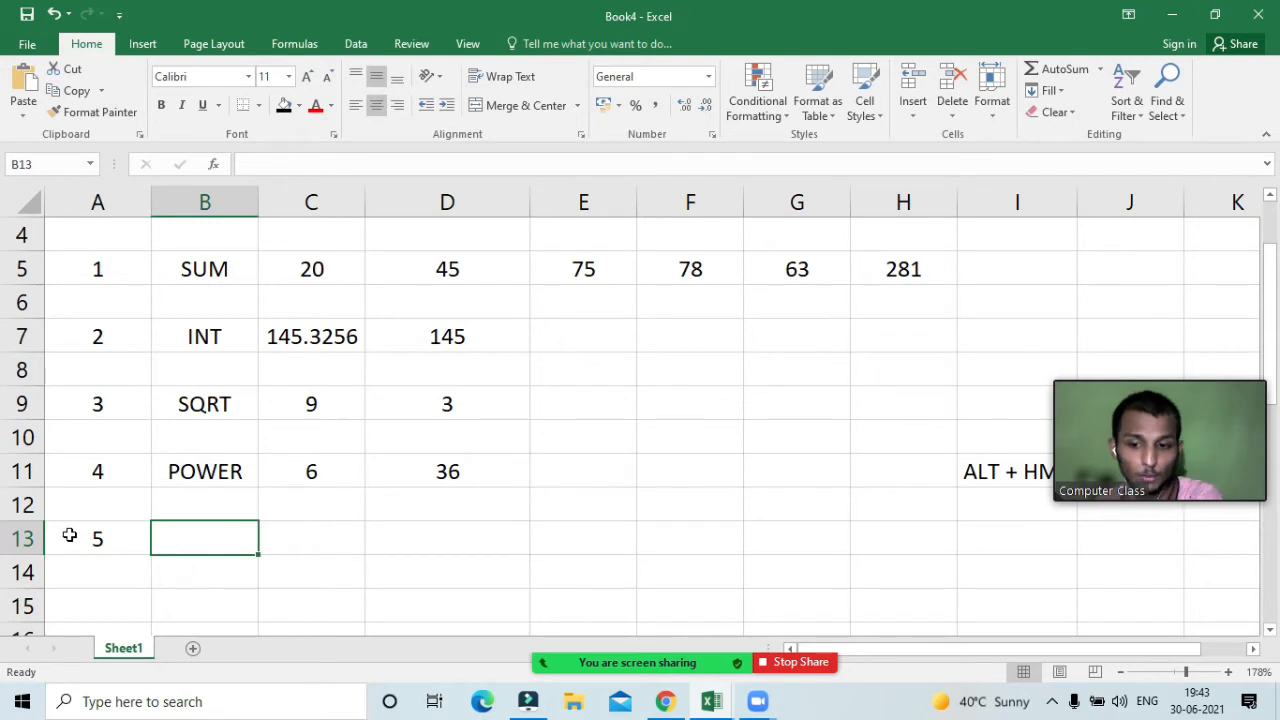
pyautogui.write('E')
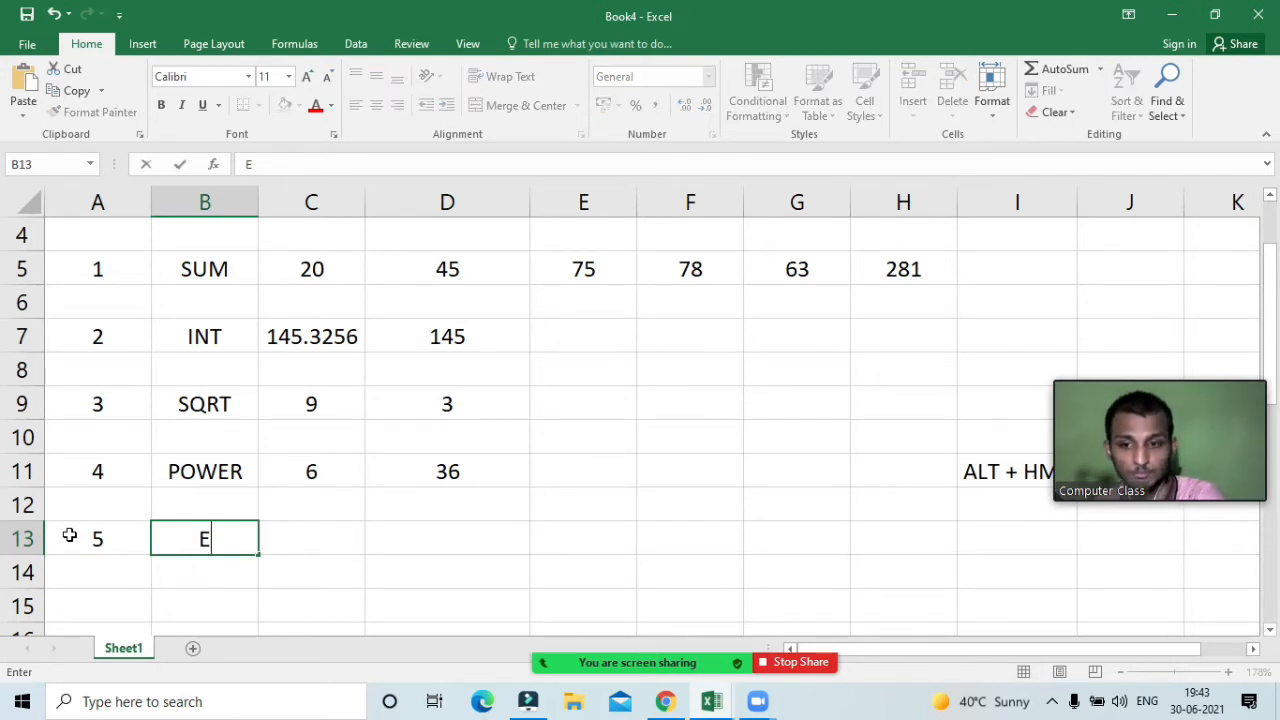
pyautogui.press('BackSpace')
pyautogui.write('RO')
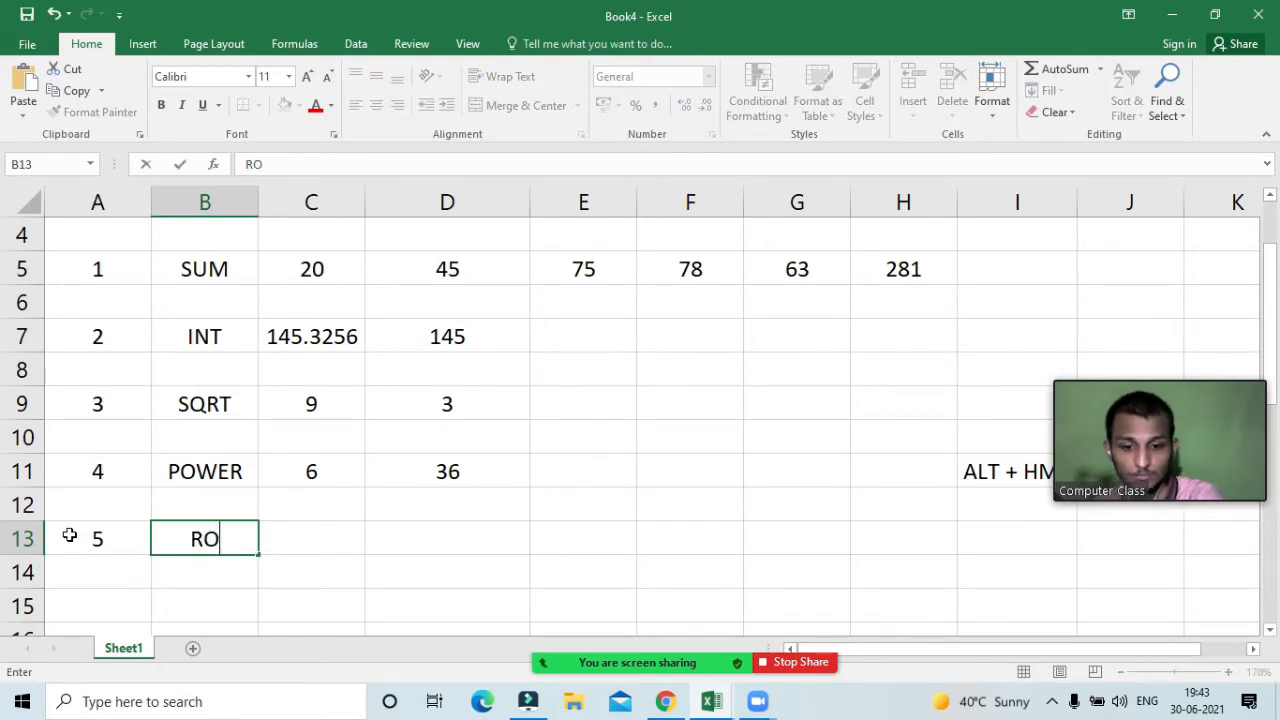
pyautogui.write('UND')
pyautogui.press('Tab')
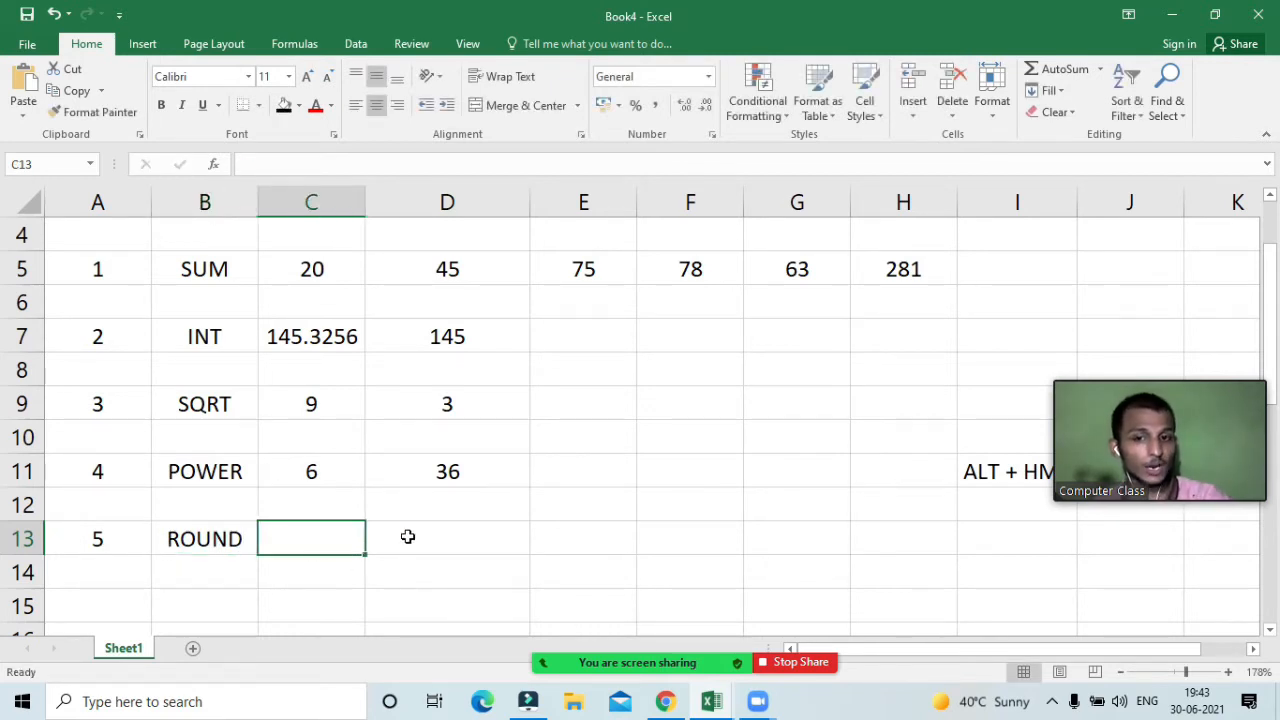
# Copy the sample number 145.3256 from cell C7 into C13 for the ROUND example
pyautogui.click(336, 348)
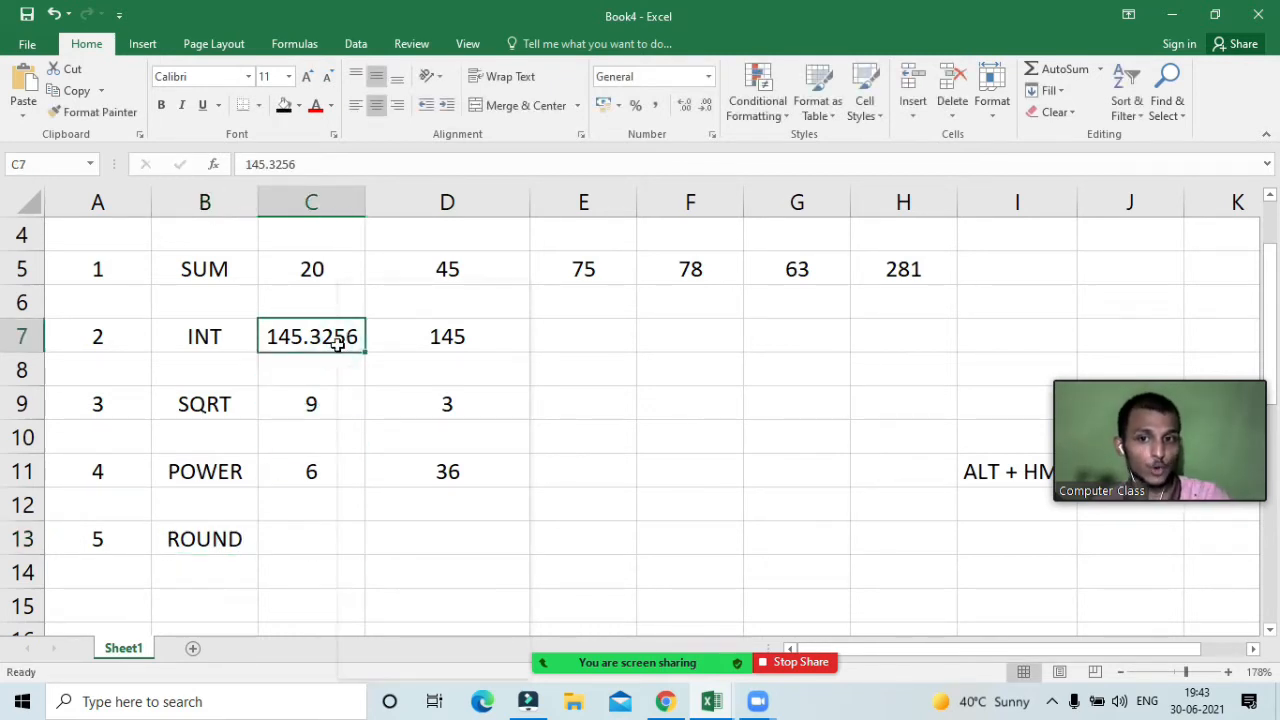
pyautogui.rightClick(338, 351)
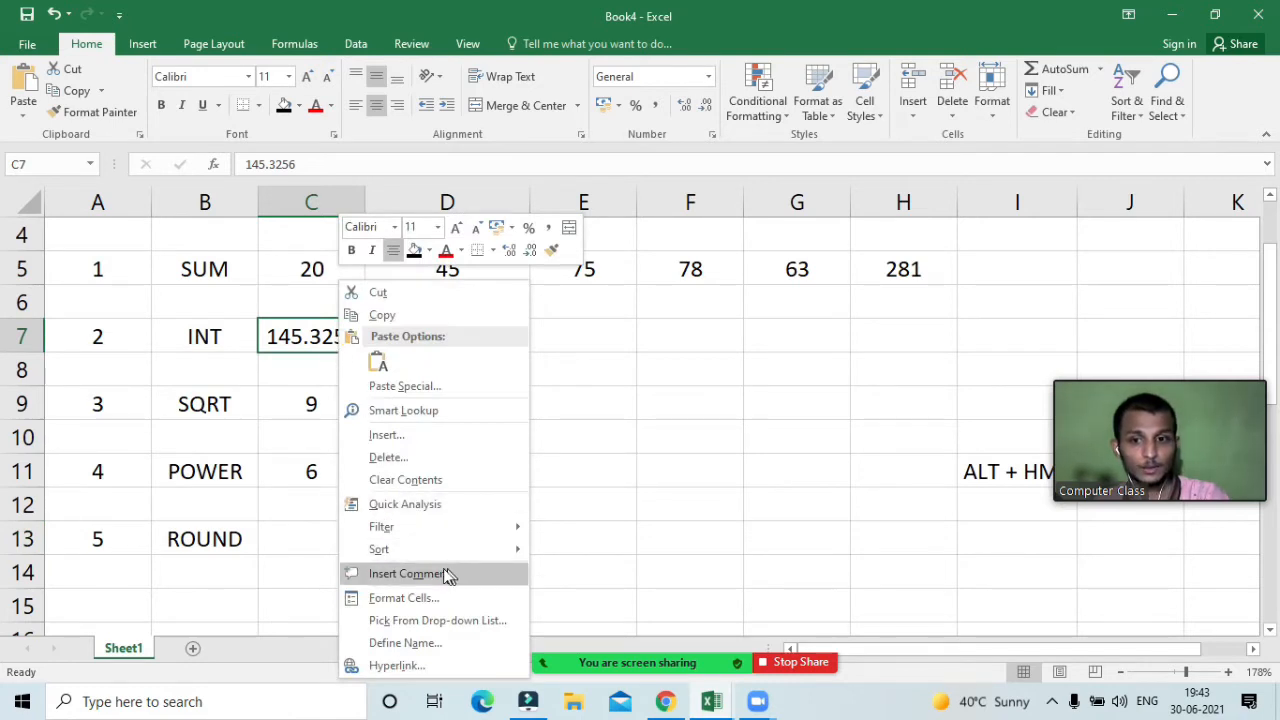
pyautogui.click(380, 315)
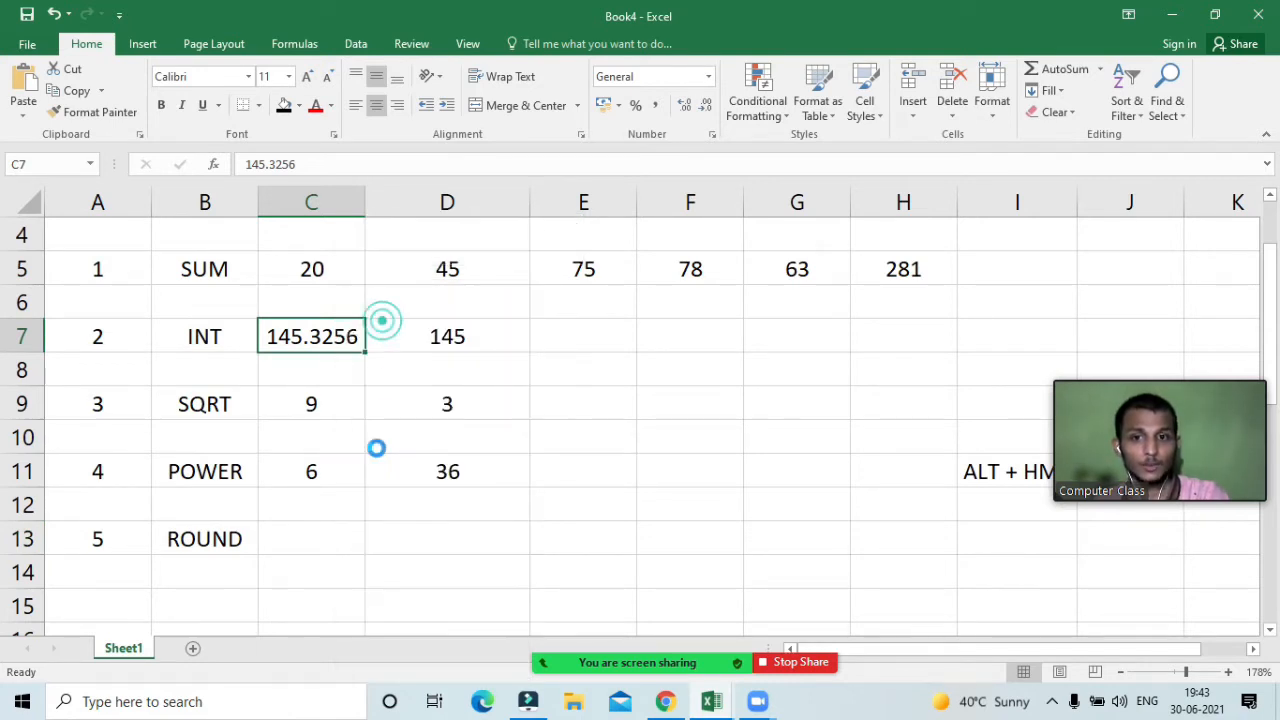
pyautogui.click(300, 531)
pyautogui.press('Return')
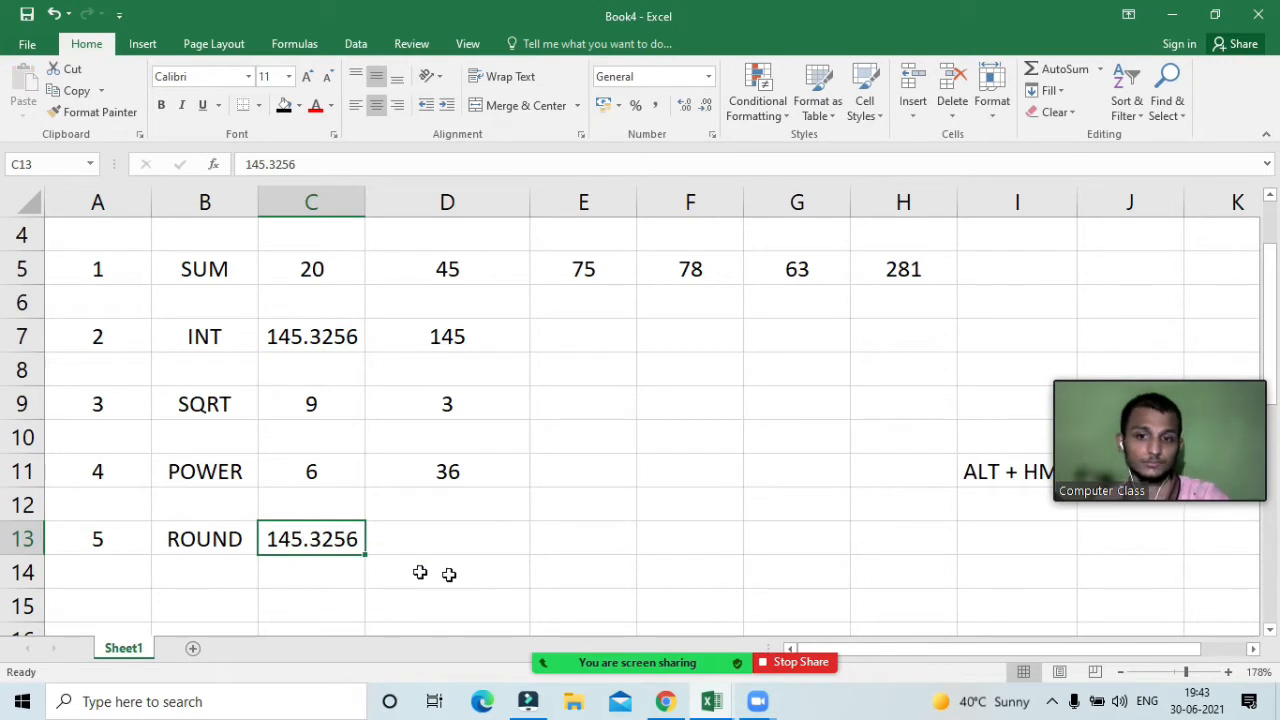
pyautogui.click(470, 549)
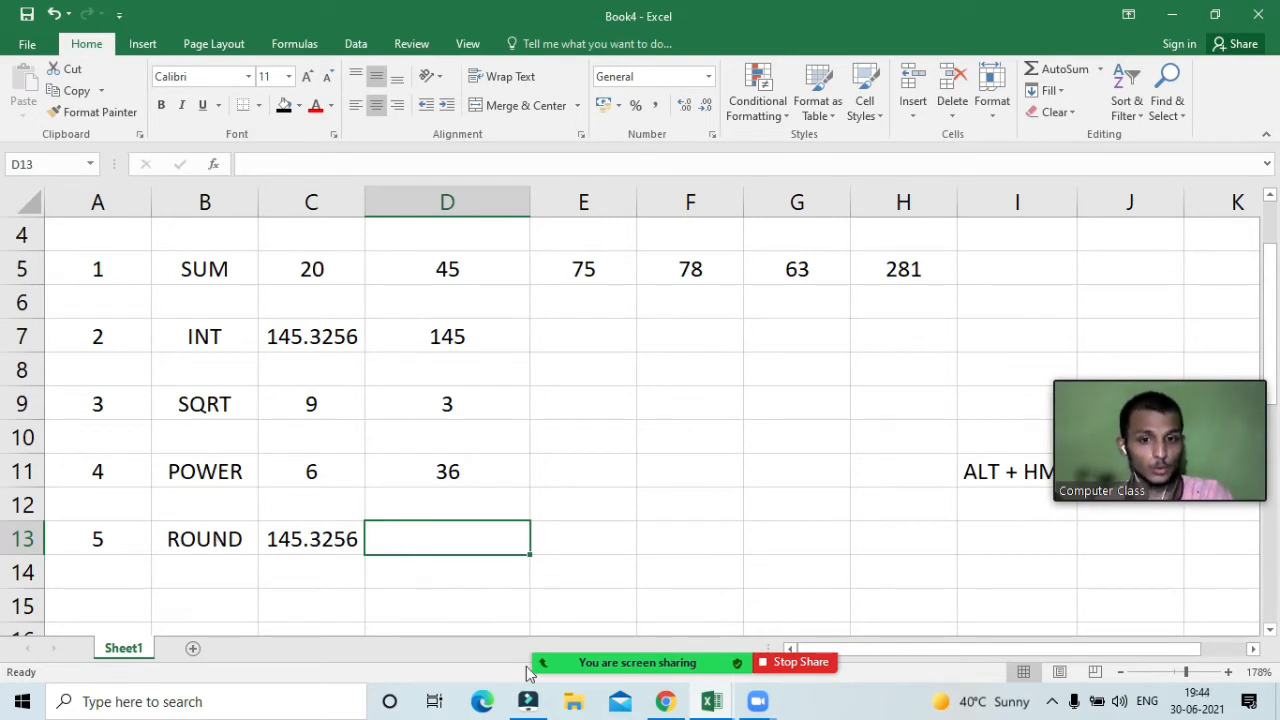
# Open the Zoom participants list, ask all participants to unmute, and look through the list
pyautogui.moveTo(626, 670)
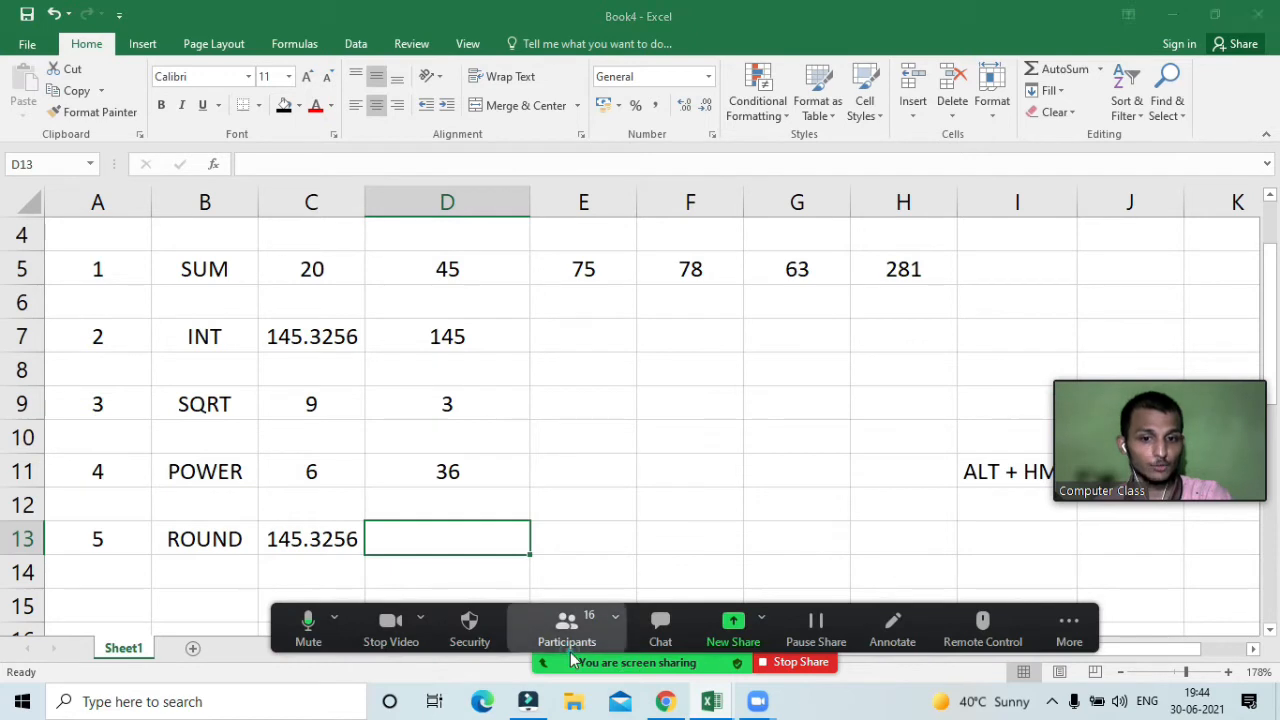
pyautogui.click(566, 628)
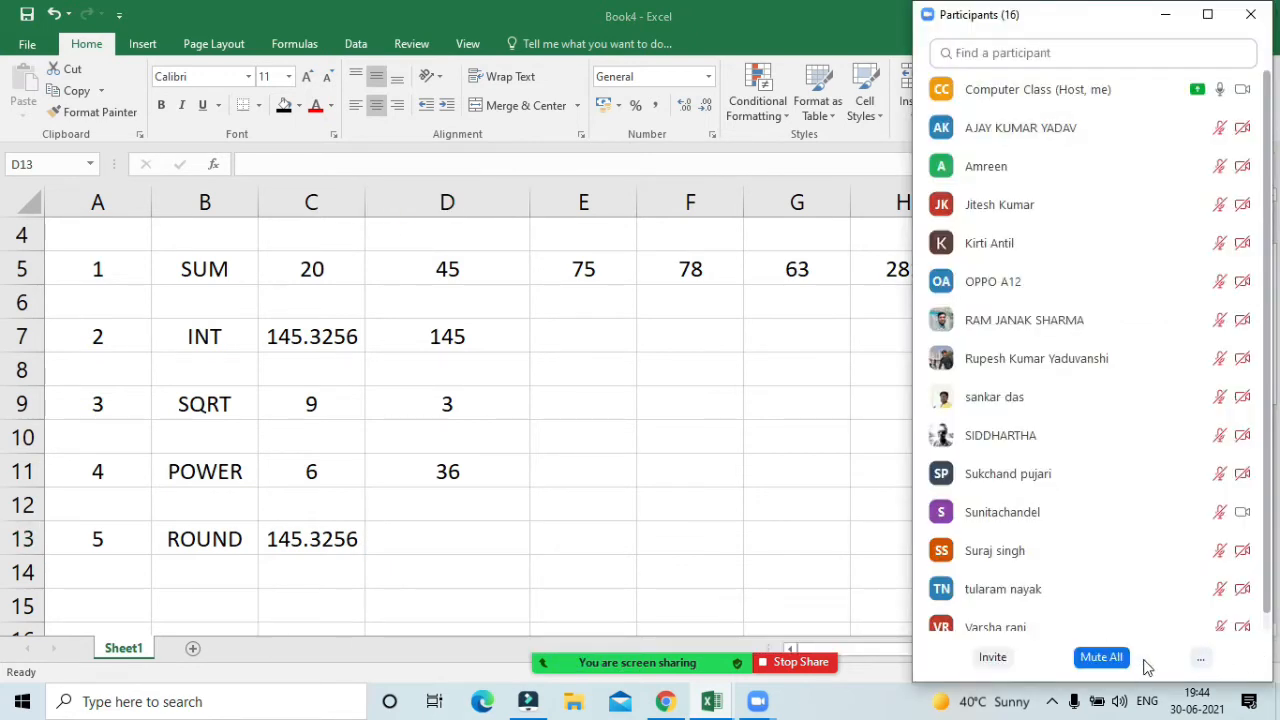
pyautogui.click(1200, 658)
pyautogui.click(1170, 532)
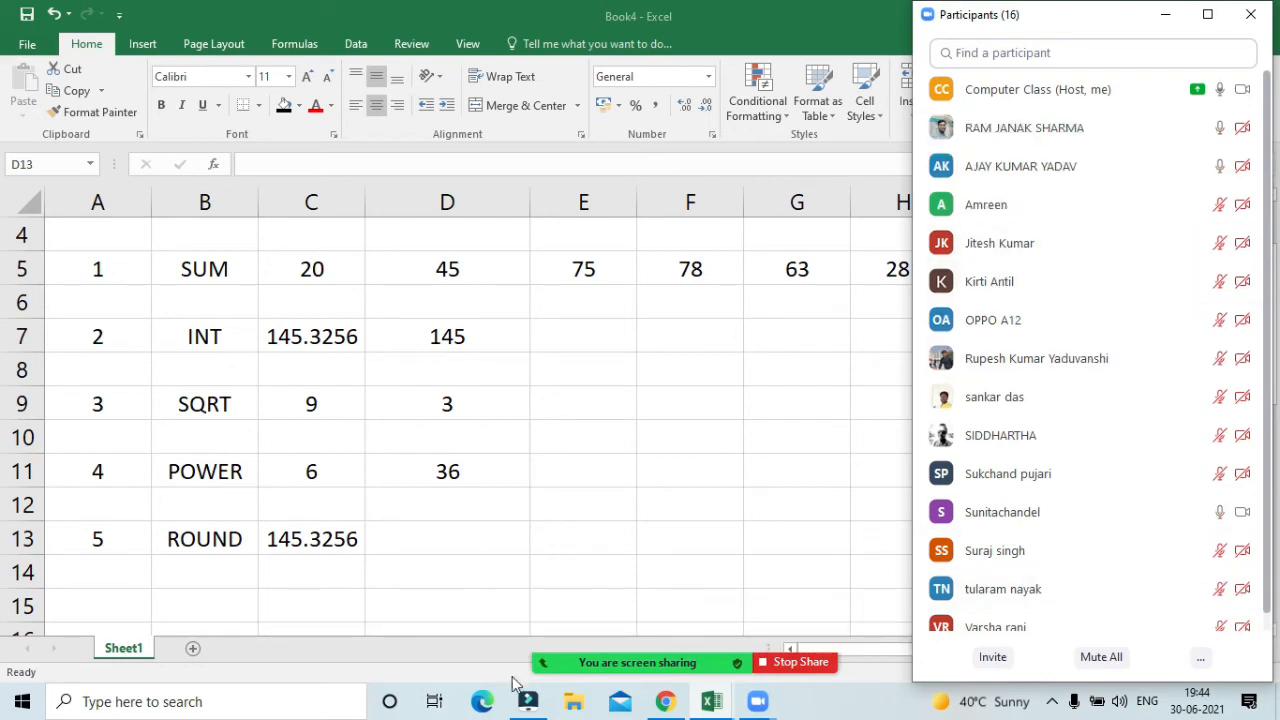
pyautogui.moveTo(572, 665)
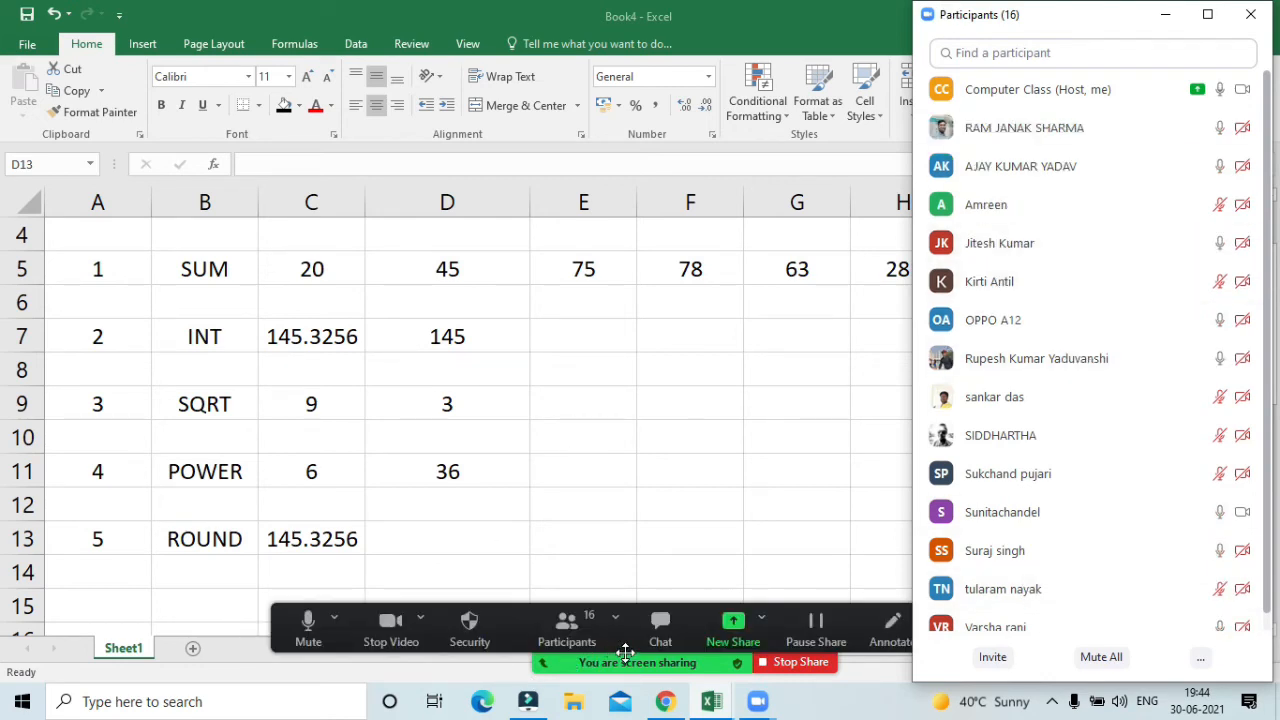
pyautogui.scroll(-2, 1044, 458)
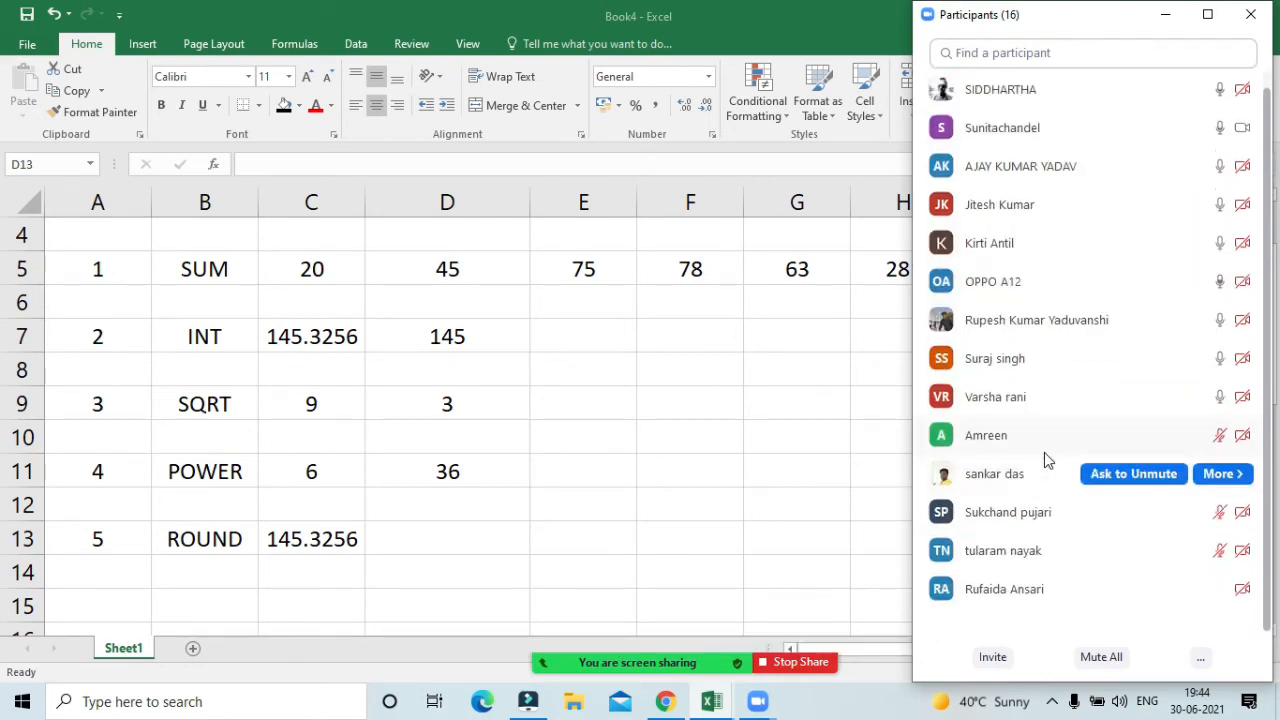
pyautogui.scroll(2, 1044, 459)
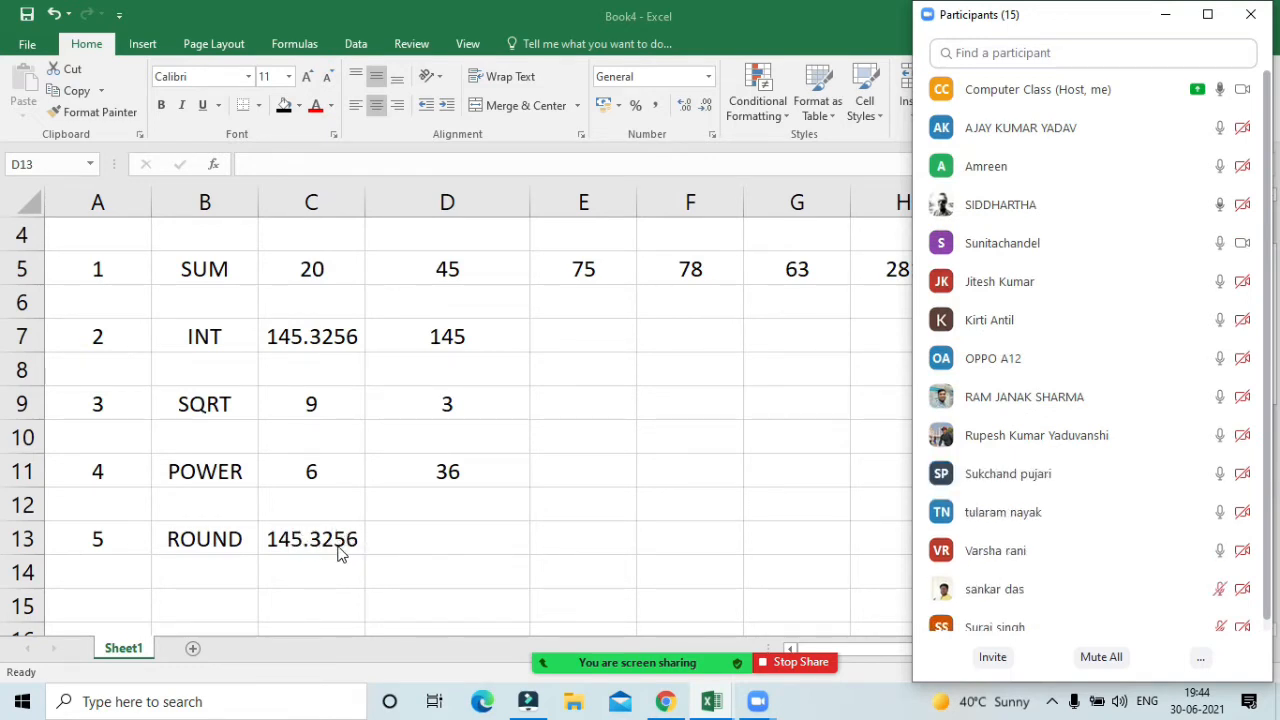
# Mute all current and new participants in the Zoom meeting and close the participants window
pyautogui.click(334, 540)
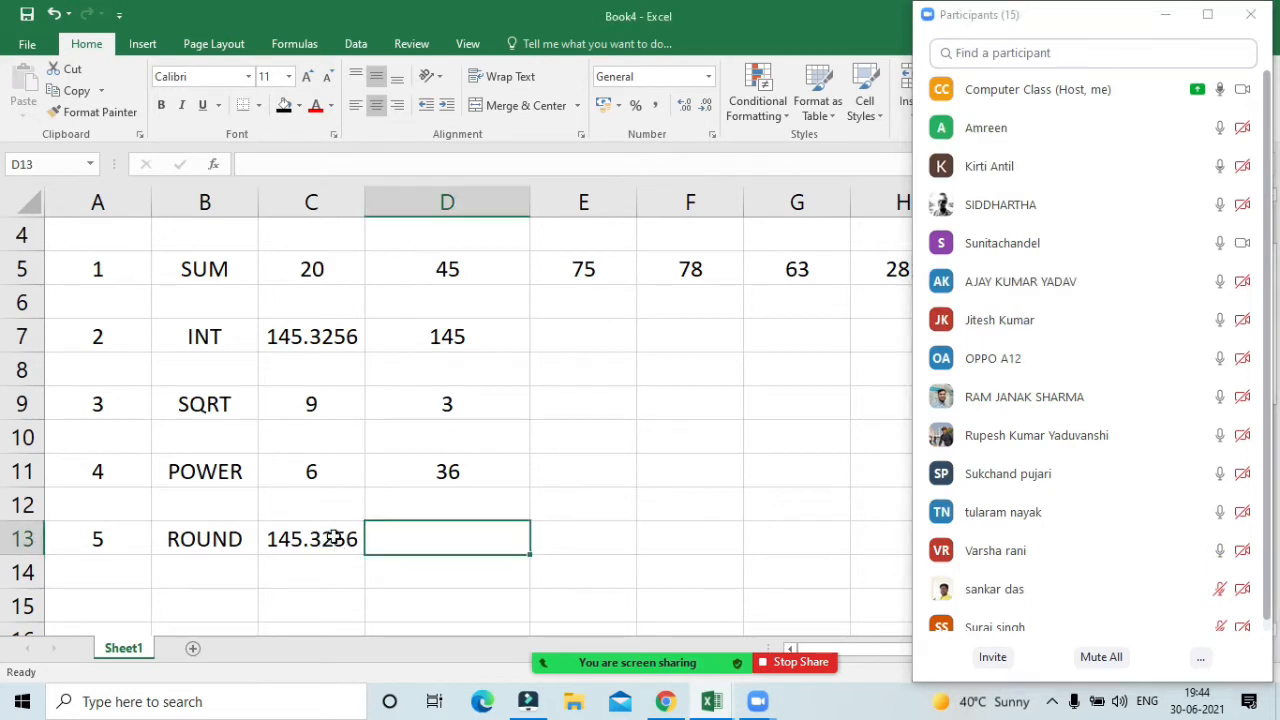
pyautogui.click(334, 540)
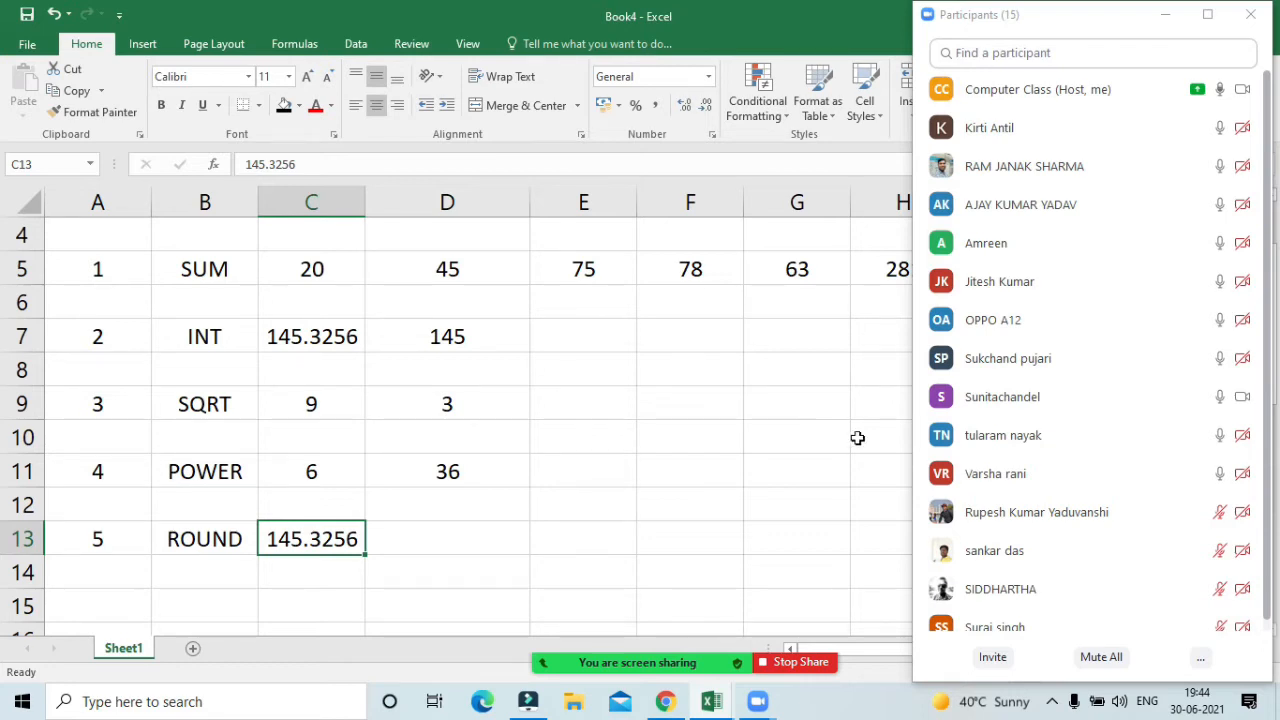
pyautogui.moveTo(1110, 508)
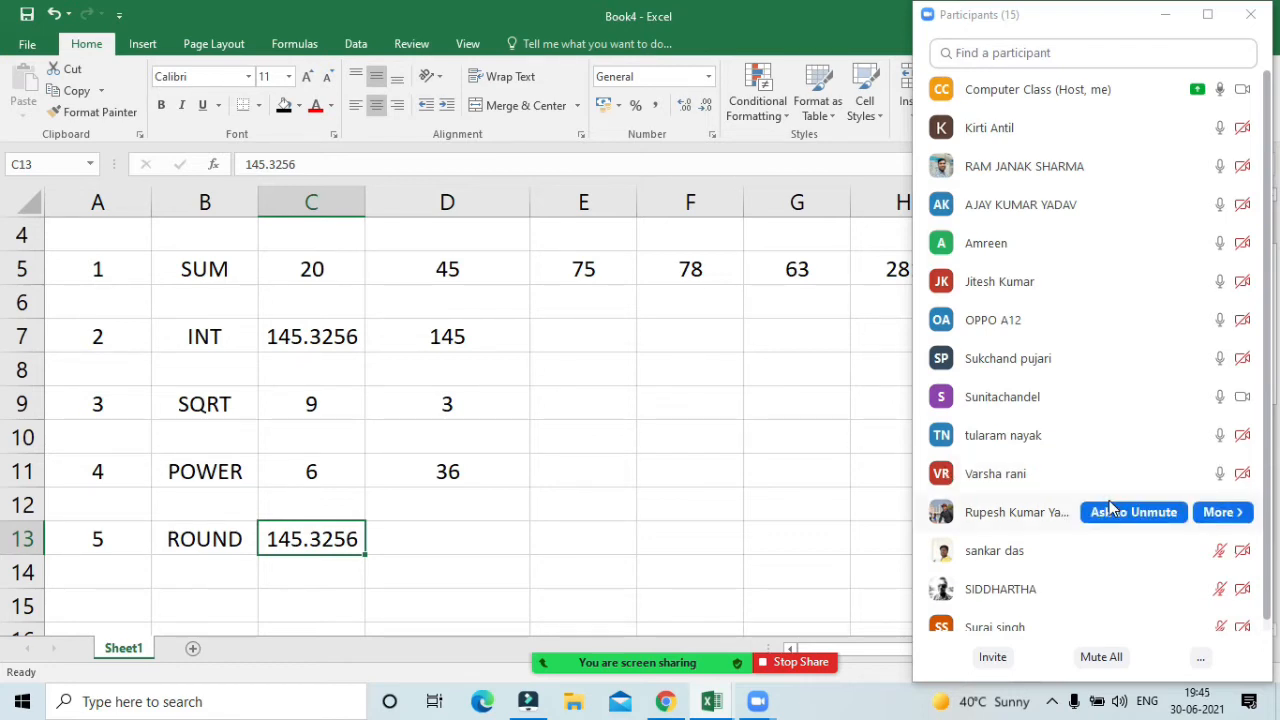
pyautogui.click(1101, 657)
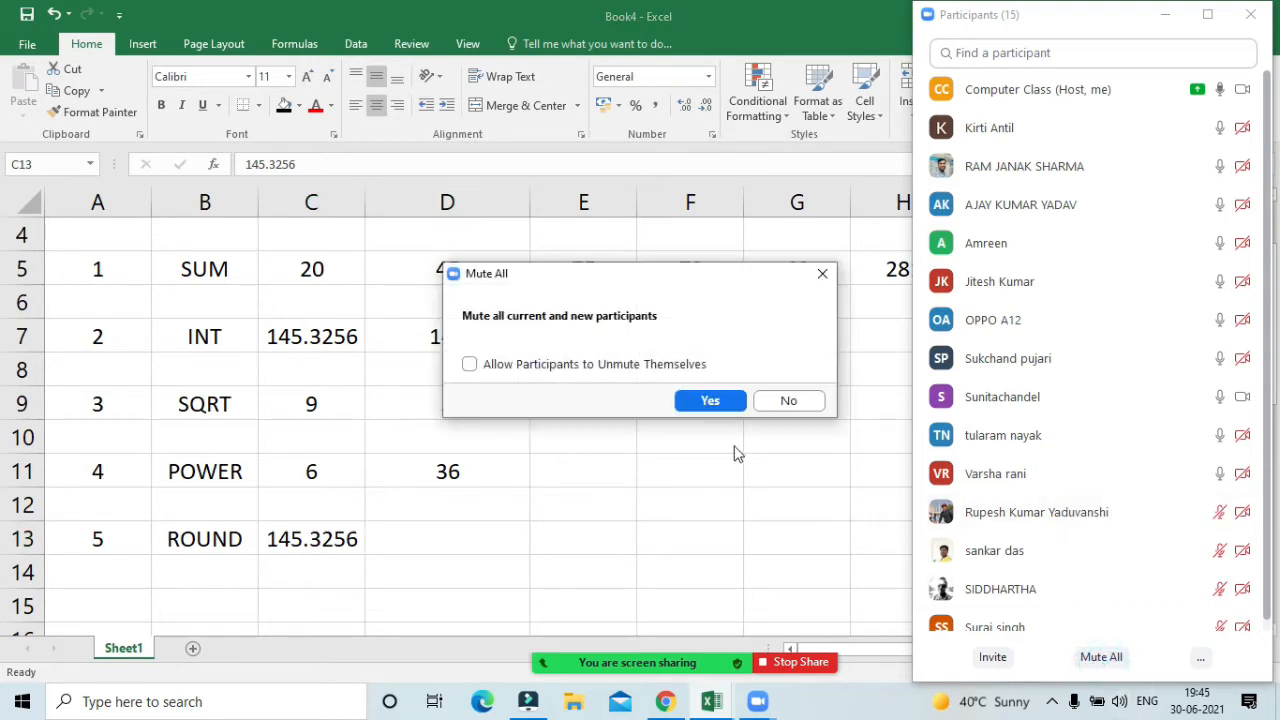
pyautogui.click(711, 405)
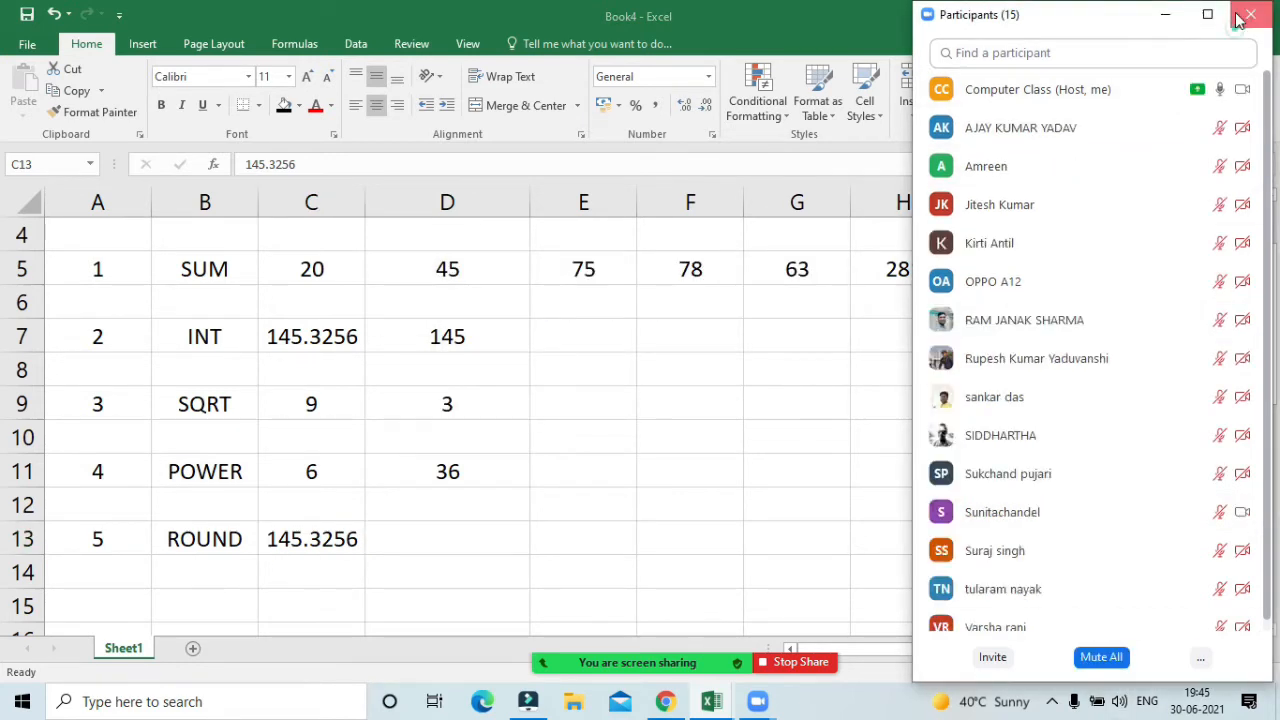
pyautogui.click(1250, 14)
# Reopen the Zoom participants list and ask the two participants with raised hands to unmute
pyautogui.click(414, 543)
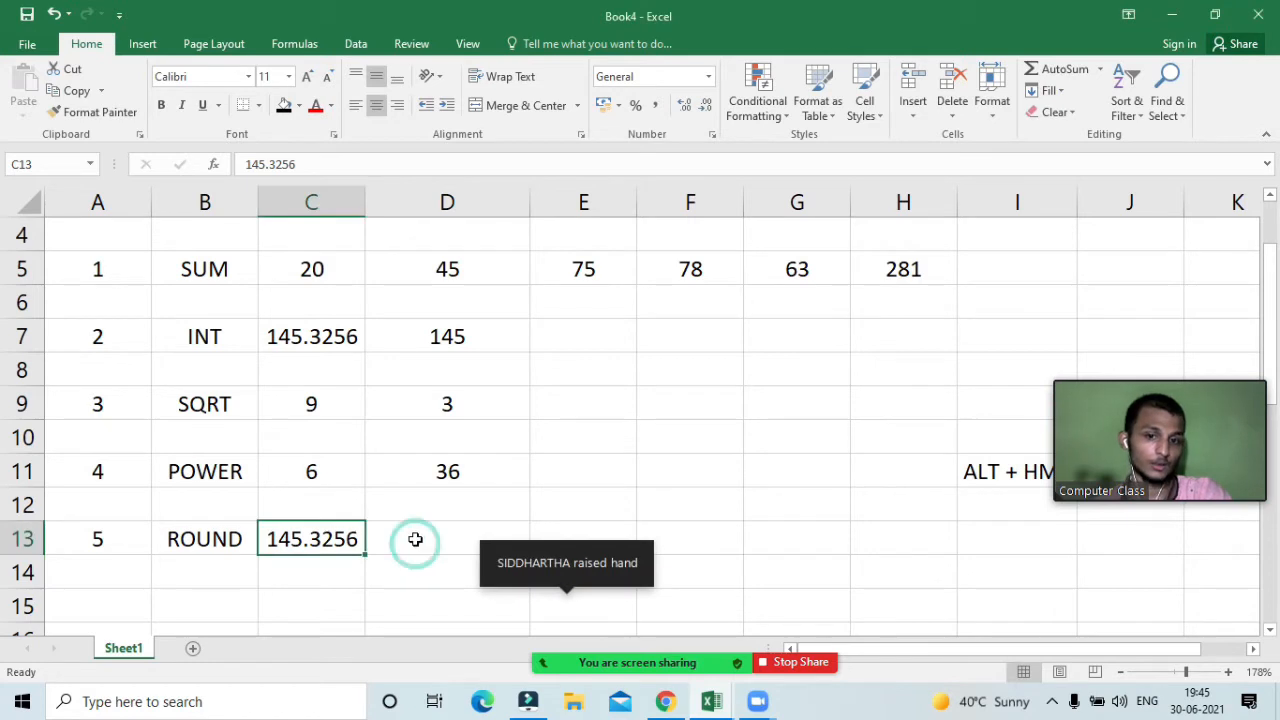
pyautogui.click(566, 625)
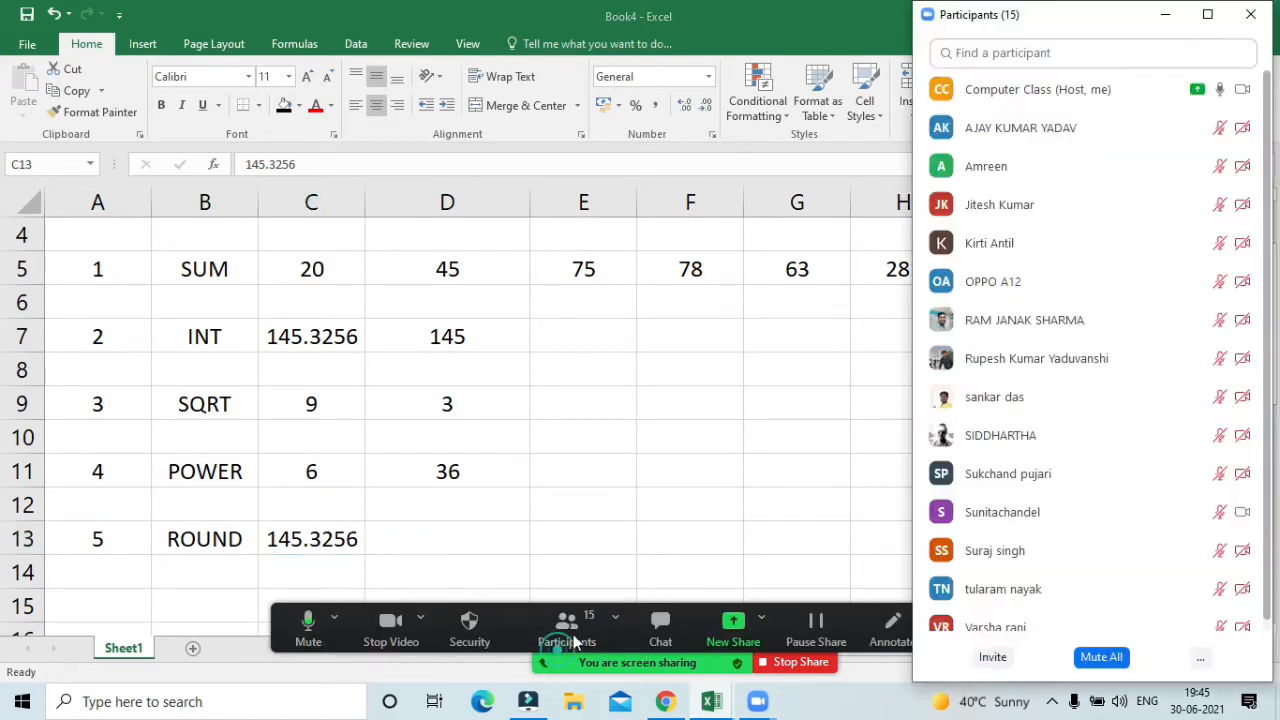
pyautogui.click(1132, 131)
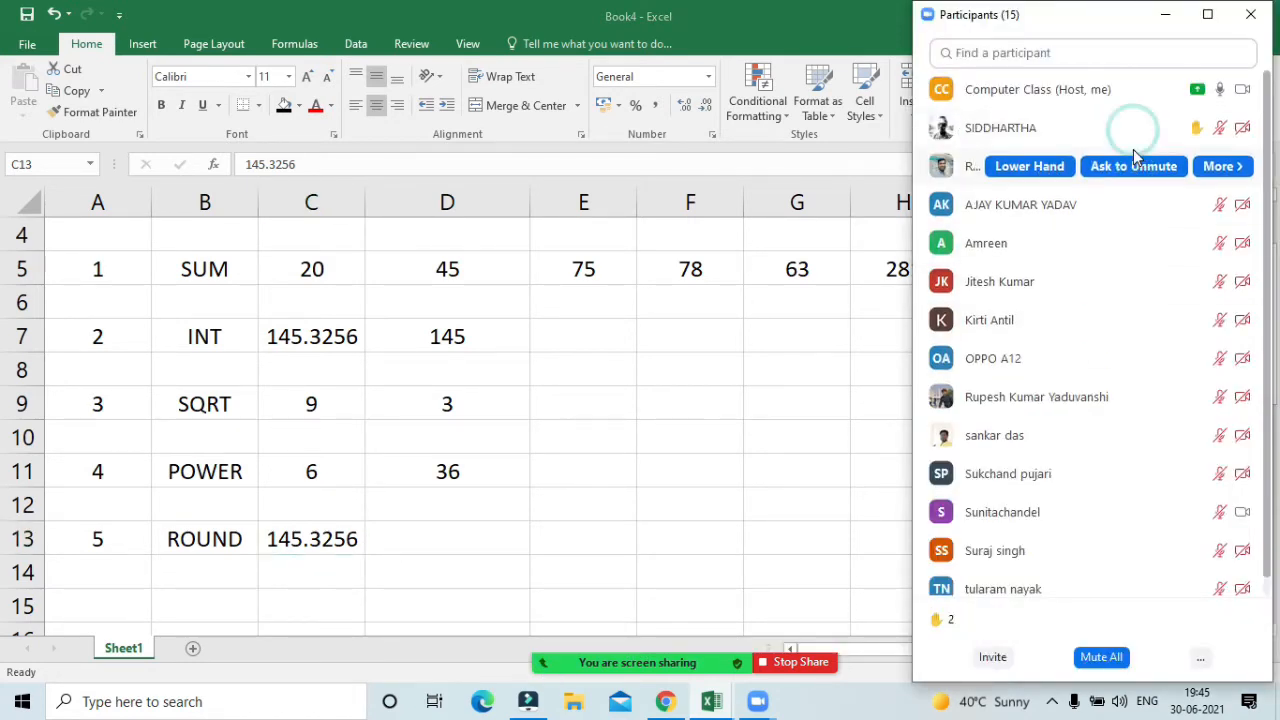
pyautogui.moveTo(1129, 438)
pyautogui.click(1156, 172)
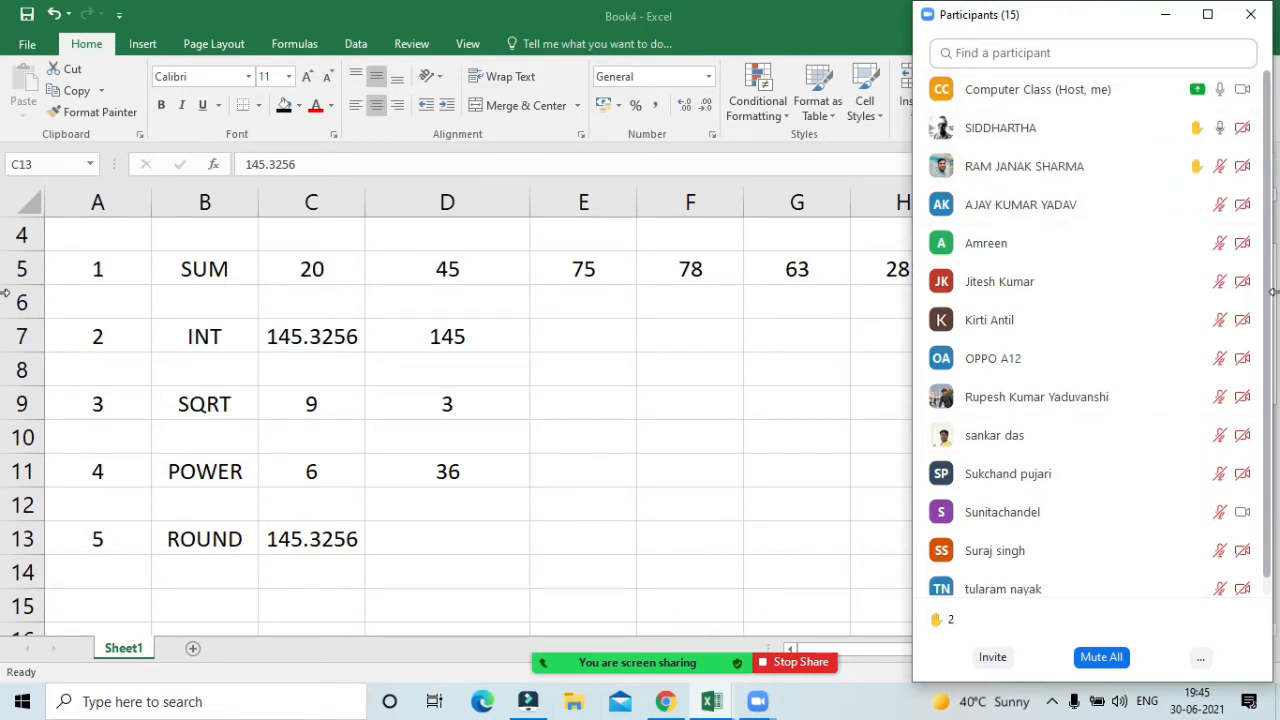
pyautogui.moveTo(1196, 306)
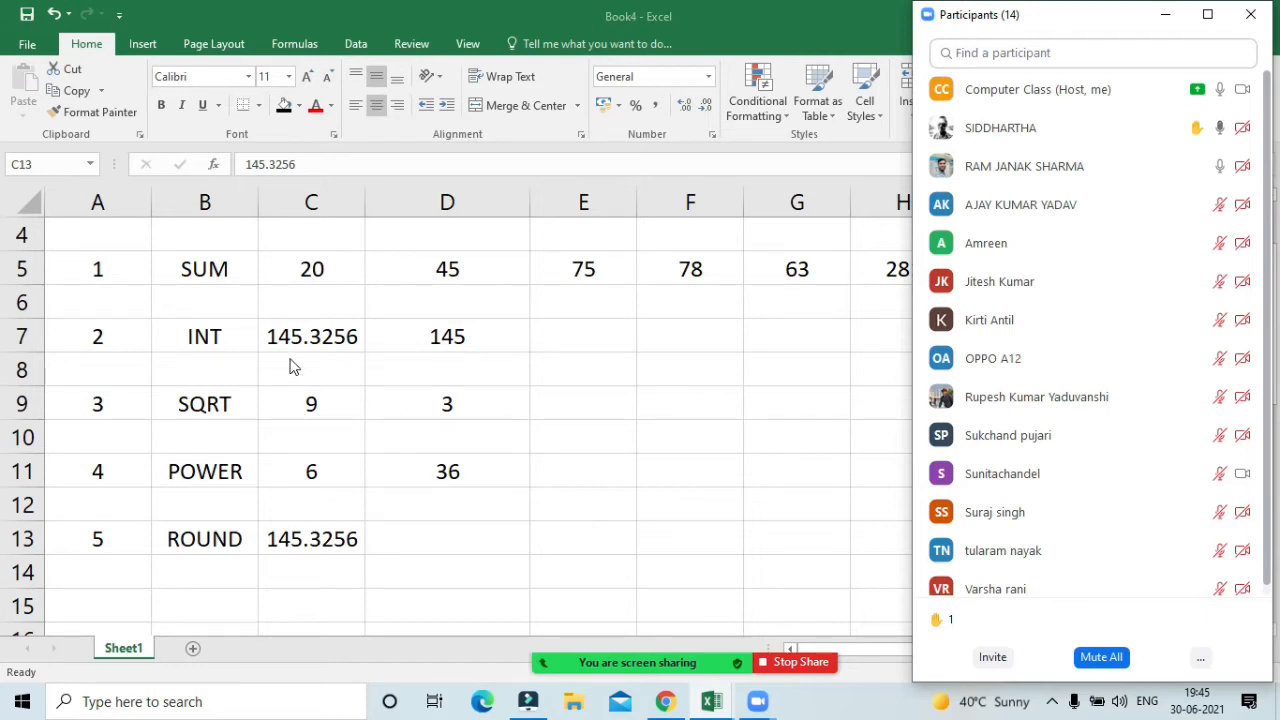
pyautogui.click(400, 337)
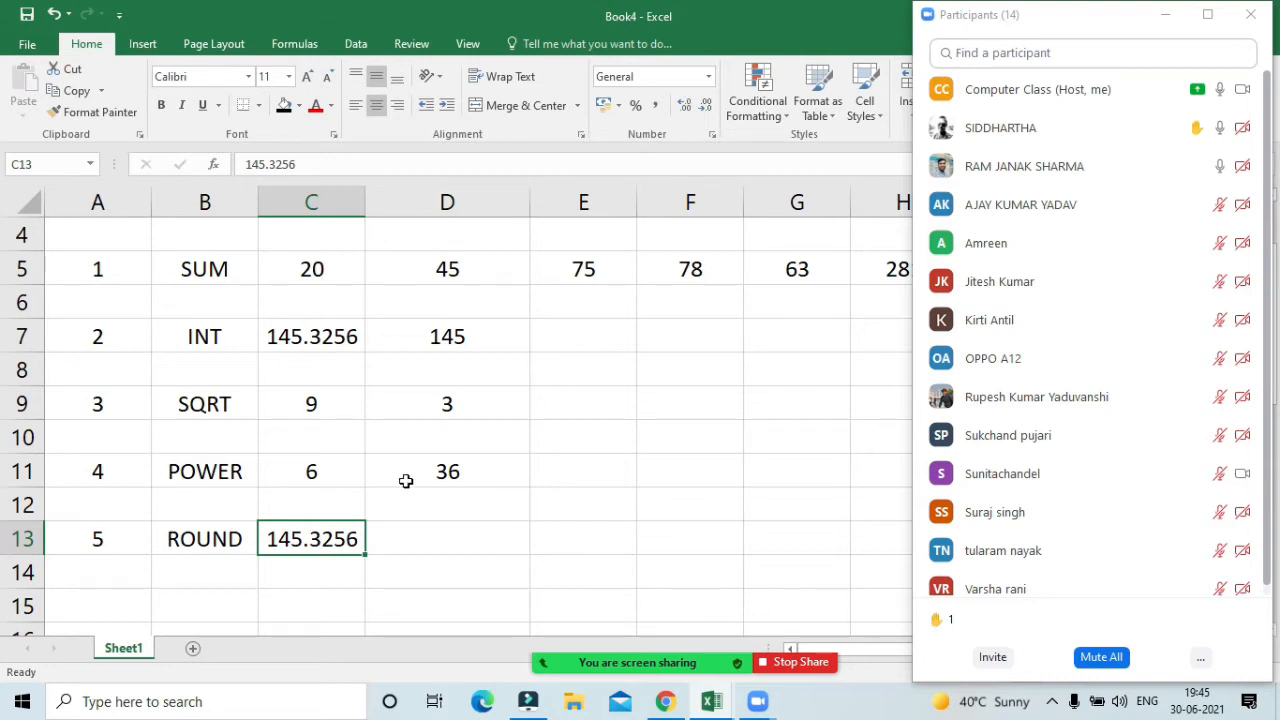
pyautogui.click(439, 514)
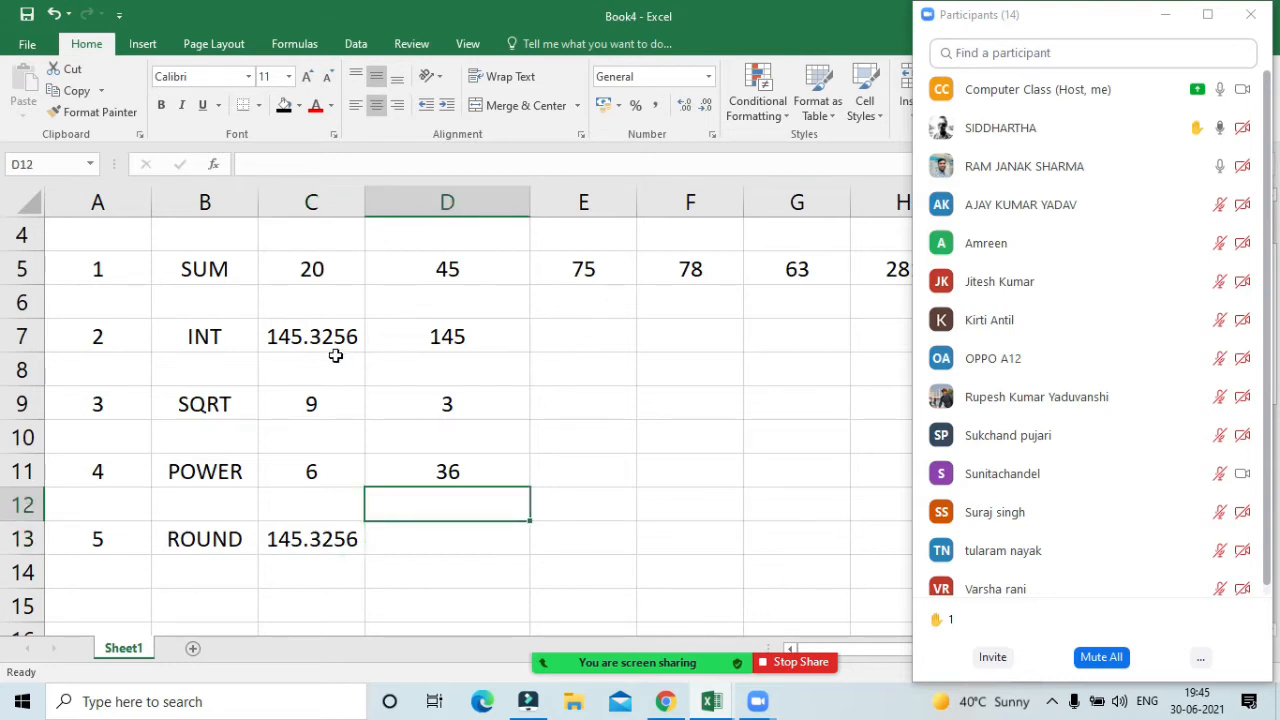
pyautogui.click(424, 547)
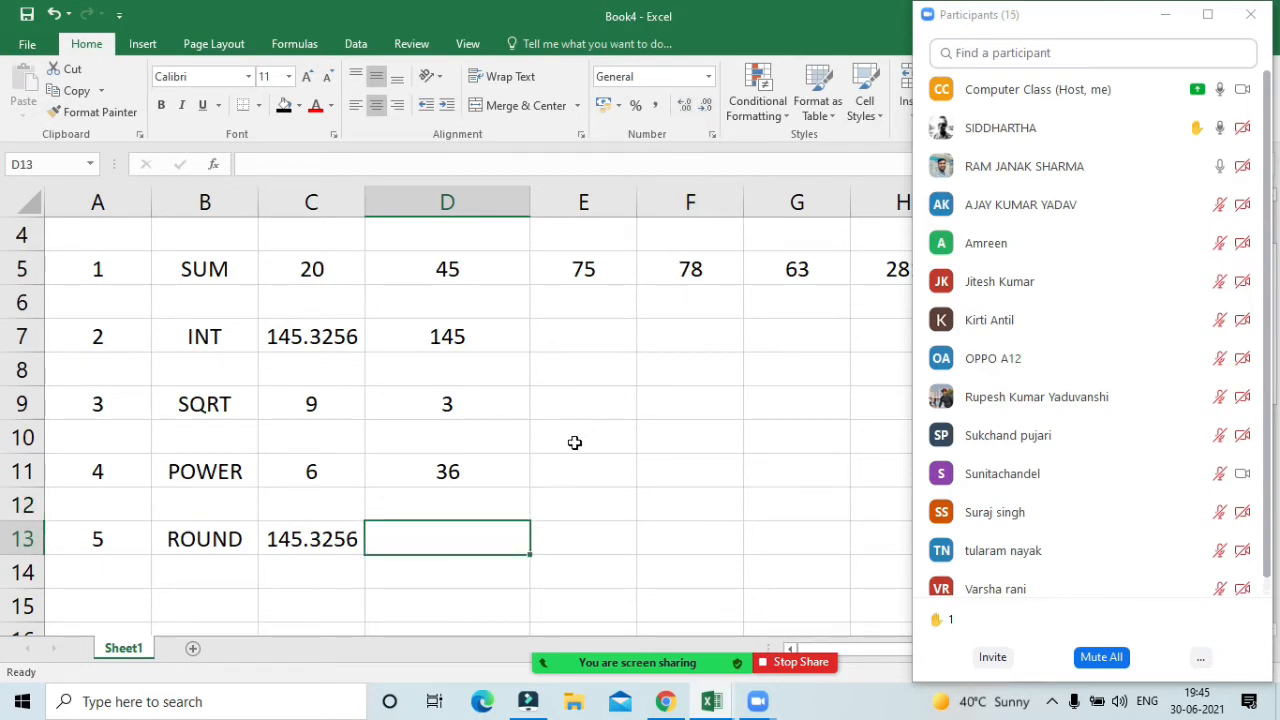
# Increase the displayed decimals of the number in C13 to ten places and reduce them back to four
pyautogui.click(316, 540)
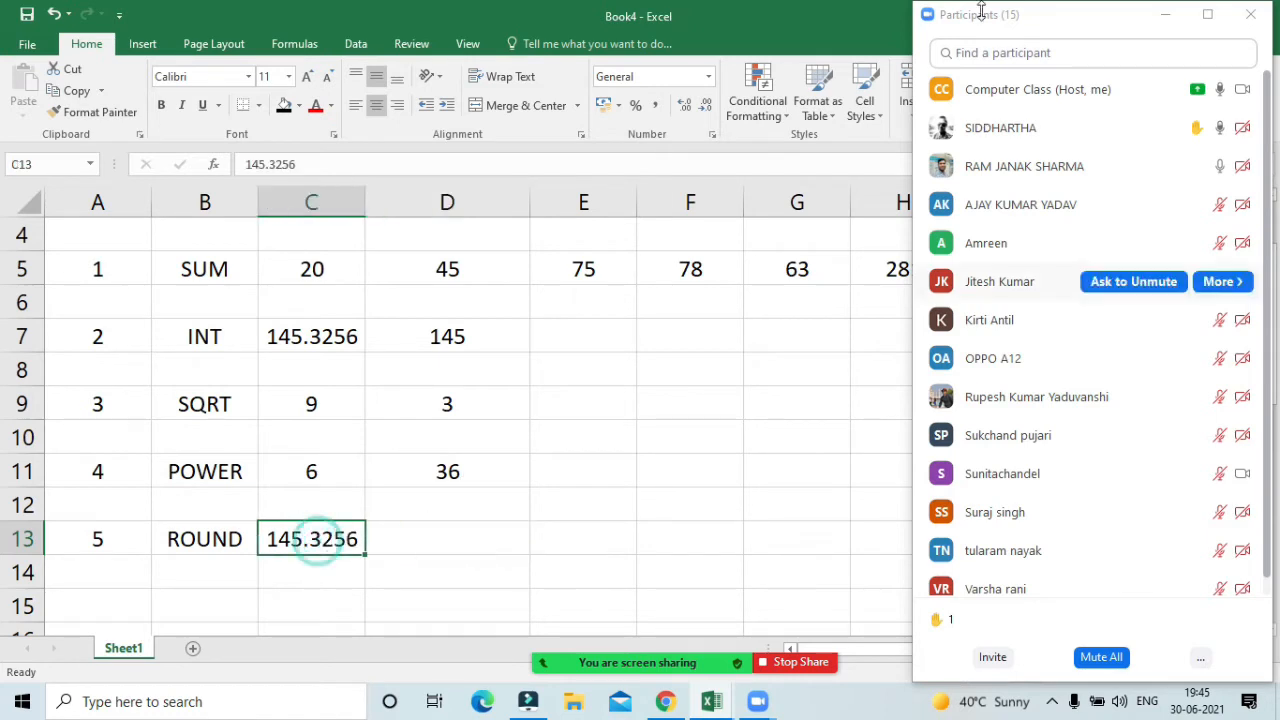
pyautogui.click(687, 110)
pyautogui.click(685, 106)
pyautogui.click(685, 106)
pyautogui.click(685, 106)
pyautogui.click(685, 106)
pyautogui.click(685, 106)
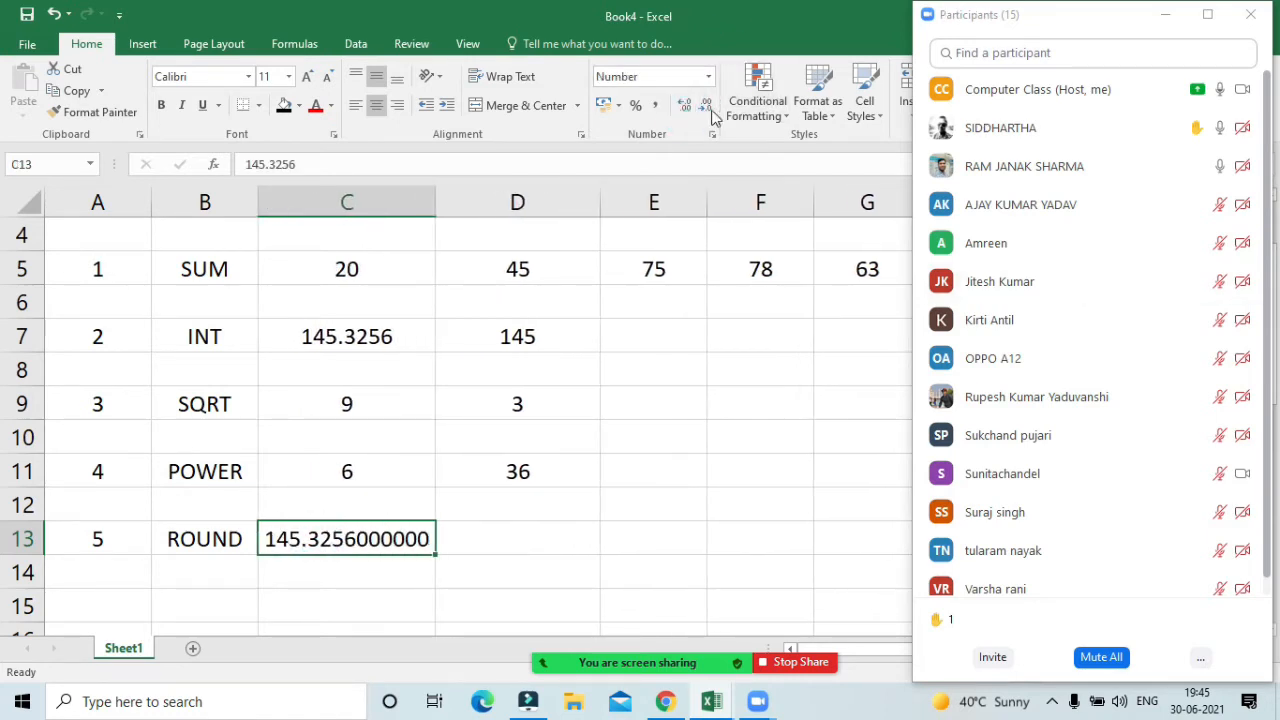
pyautogui.click(705, 106)
pyautogui.click(705, 106)
pyautogui.click(705, 106)
pyautogui.click(706, 108)
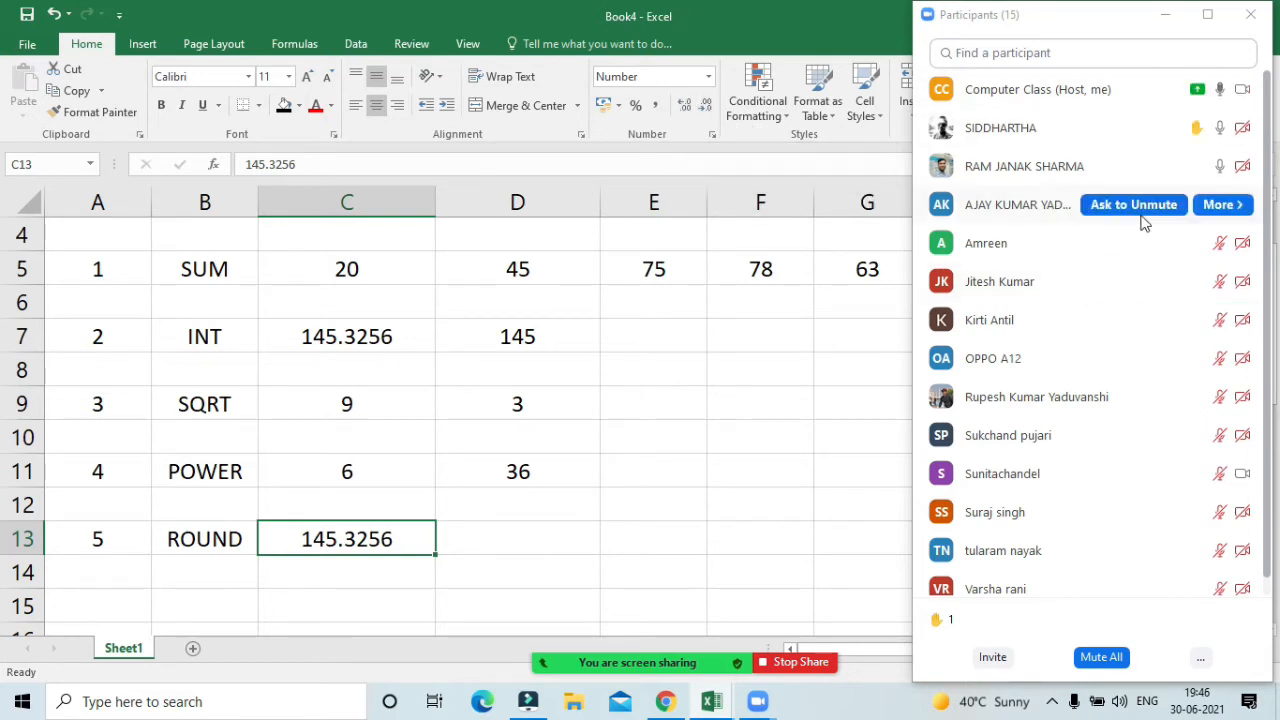
pyautogui.click(514, 530)
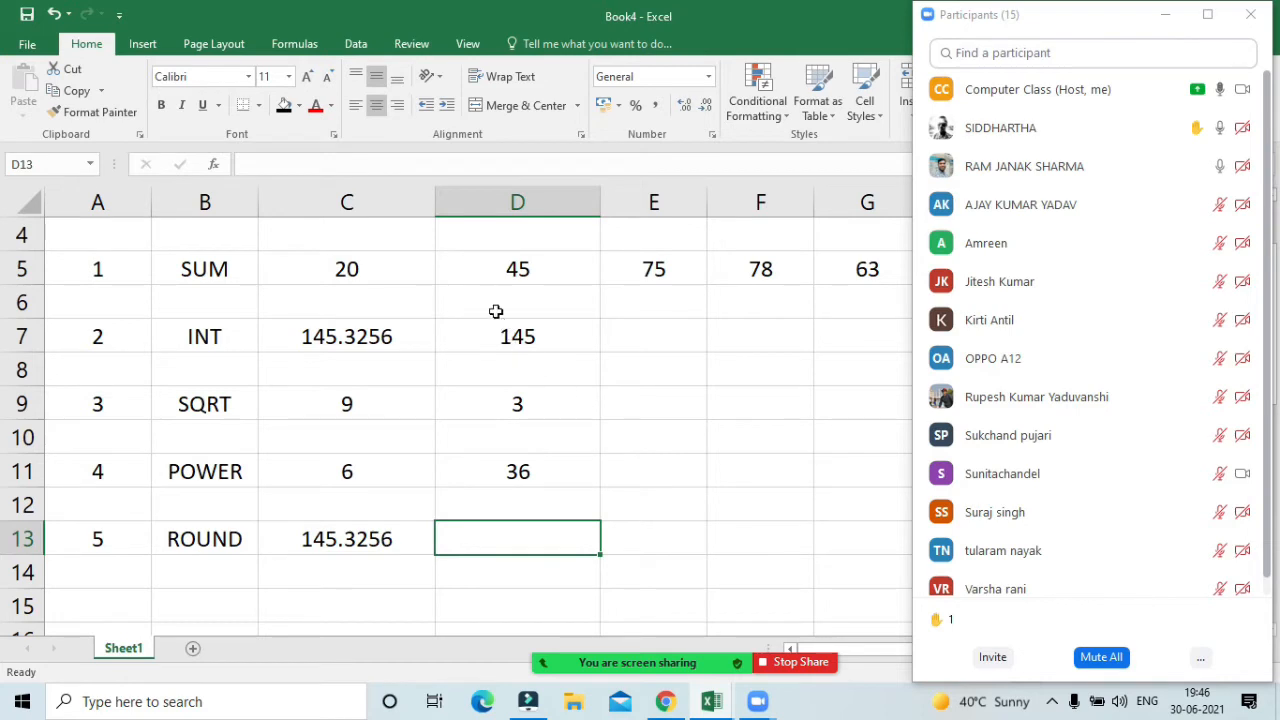
pyautogui.click(514, 336)
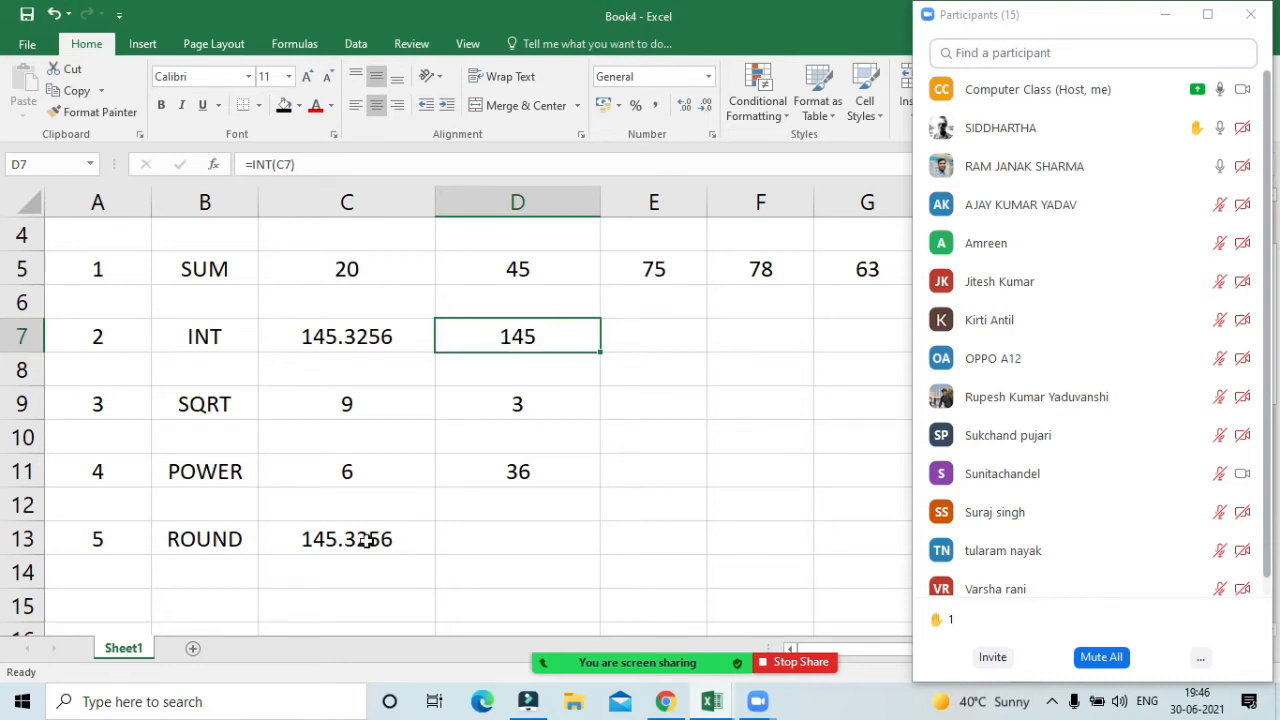
pyautogui.click(471, 537)
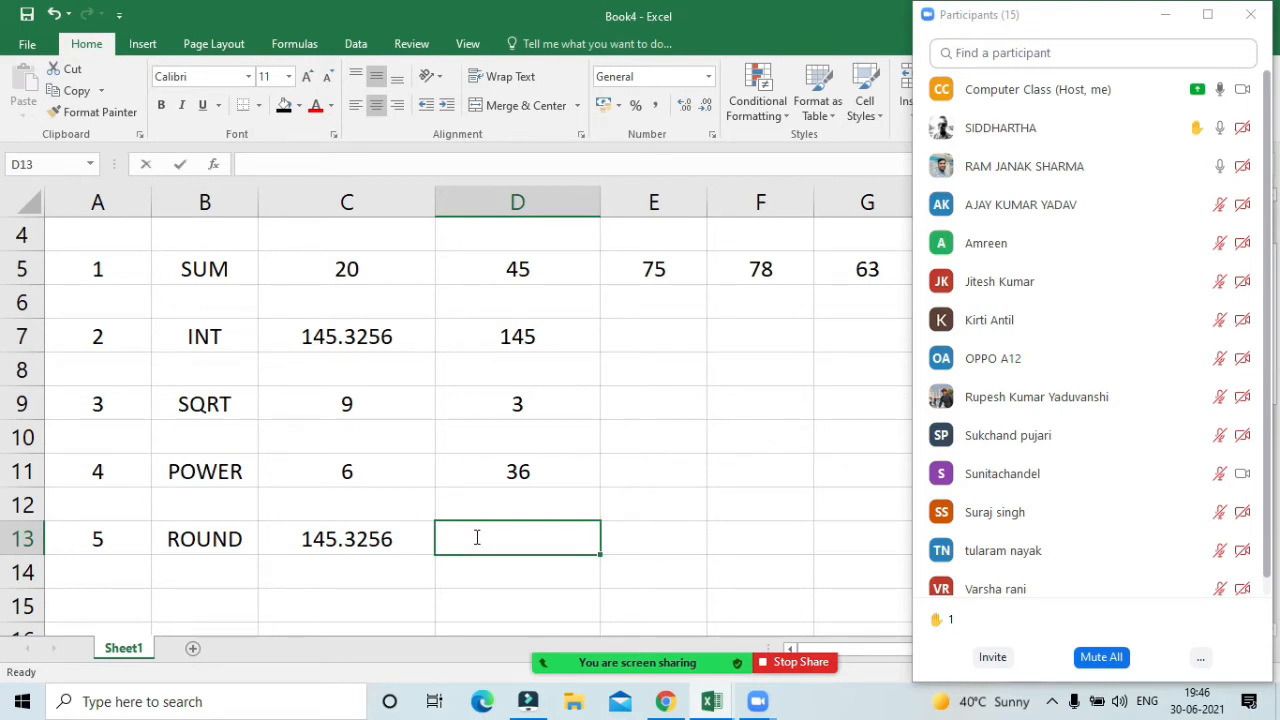
pyautogui.write('=roun')
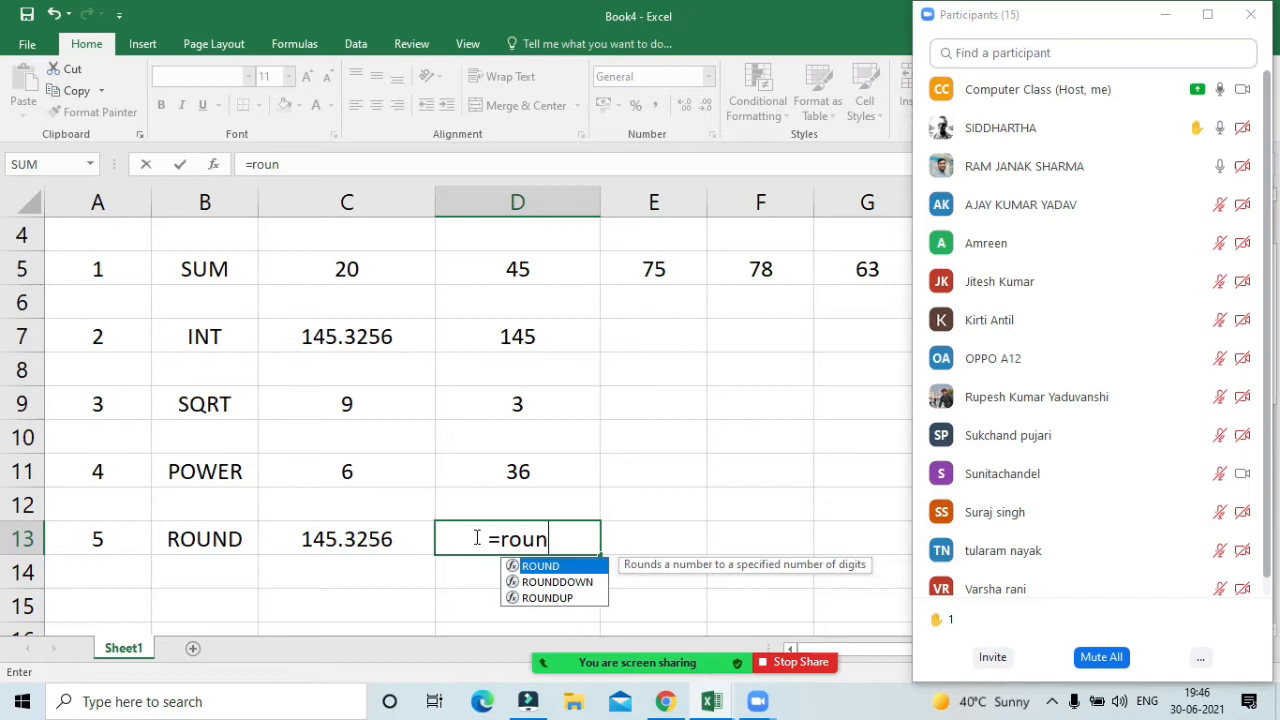
pyautogui.press('Tab')
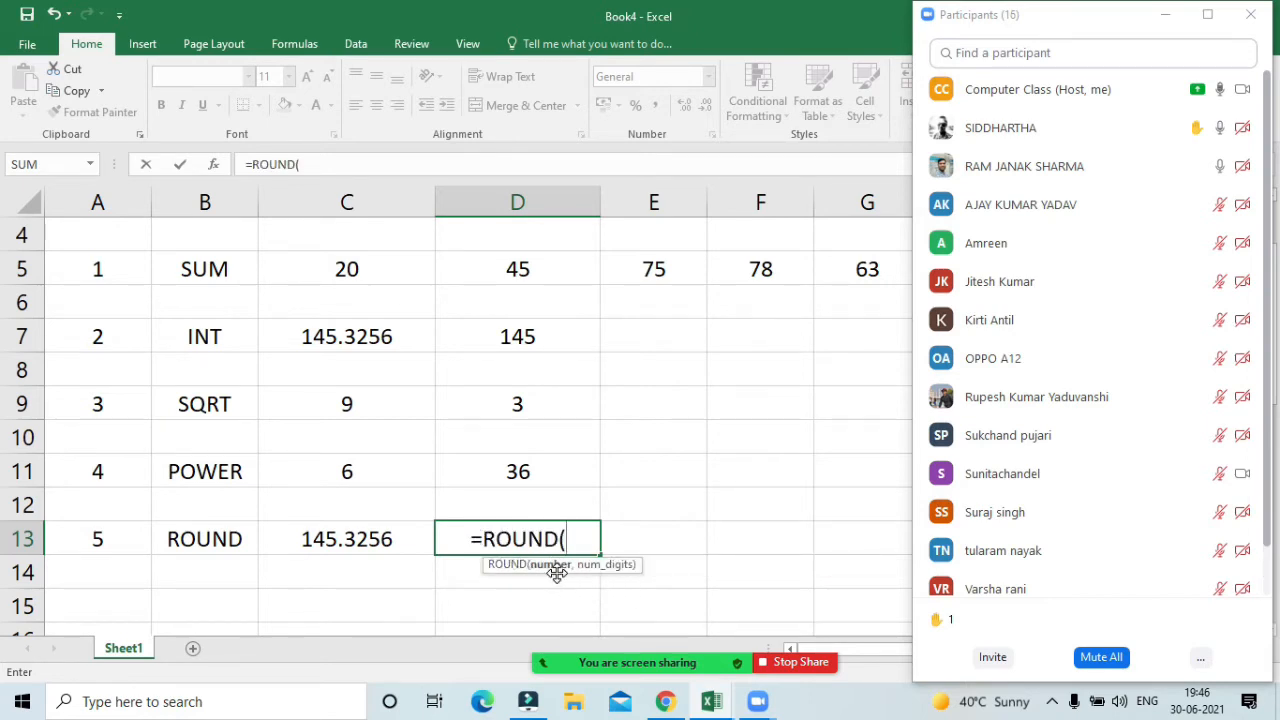
pyautogui.click(326, 532)
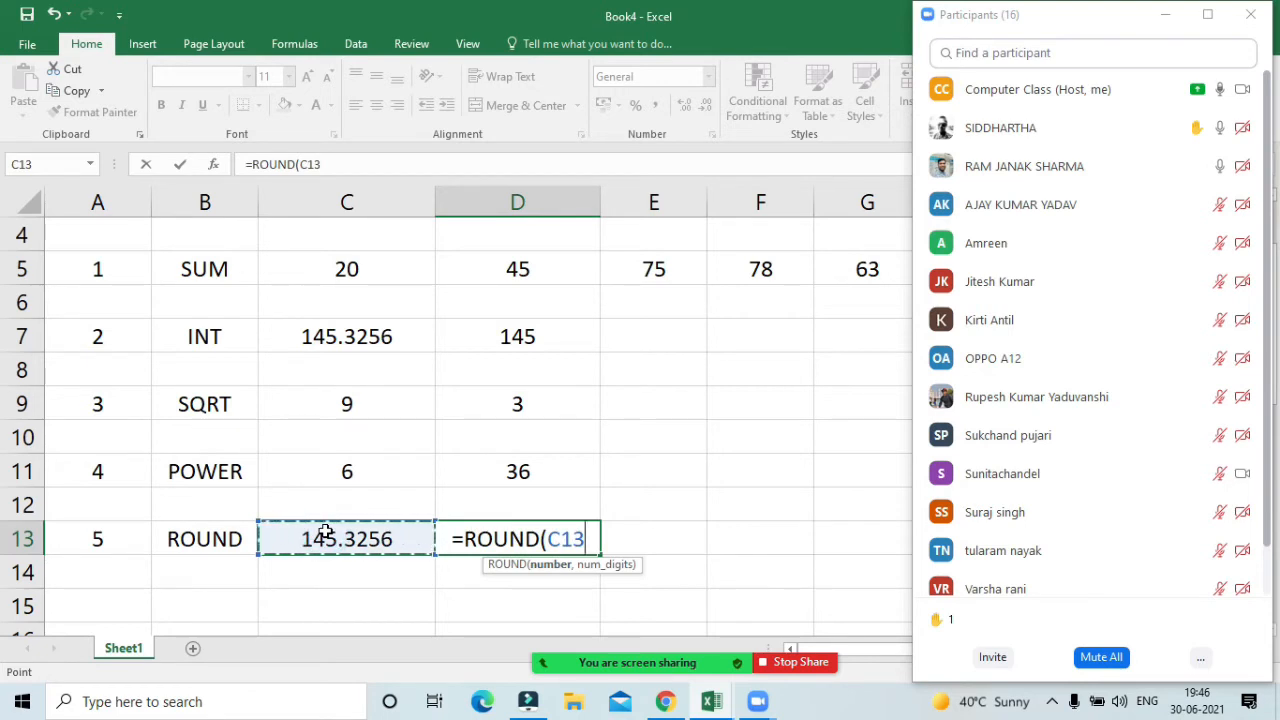
pyautogui.write(',')
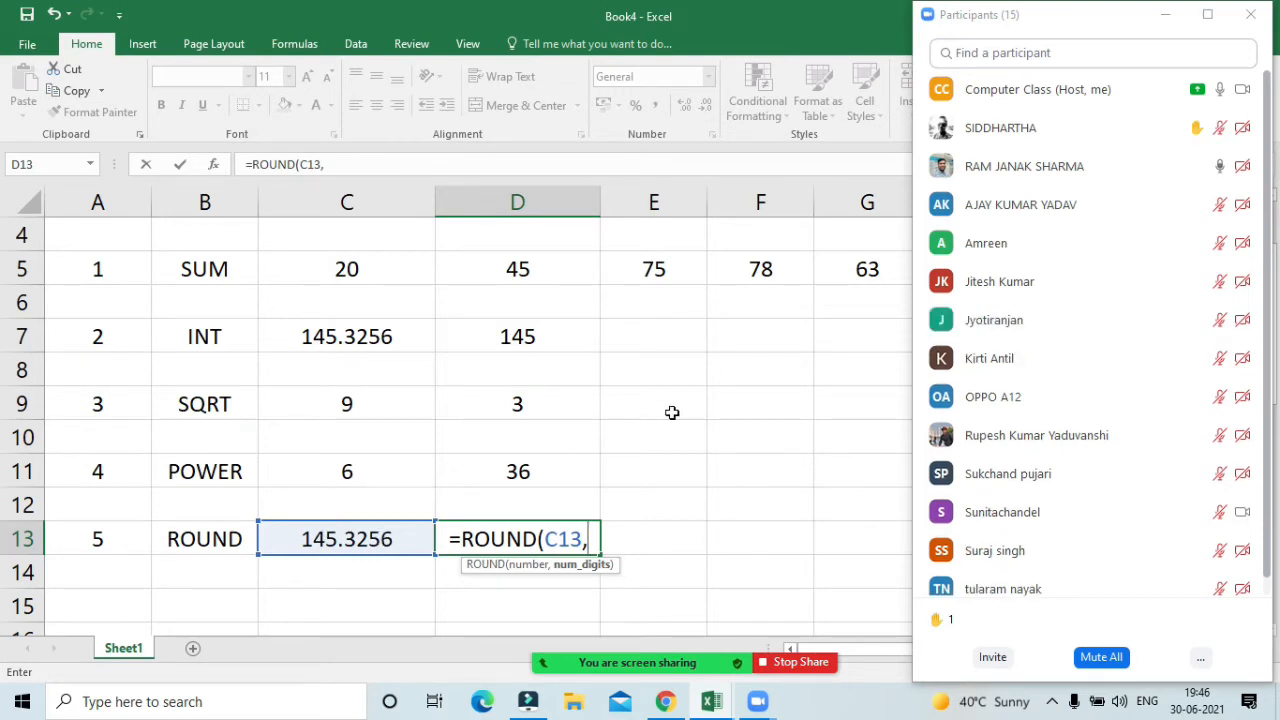
pyautogui.moveTo(932, 337)
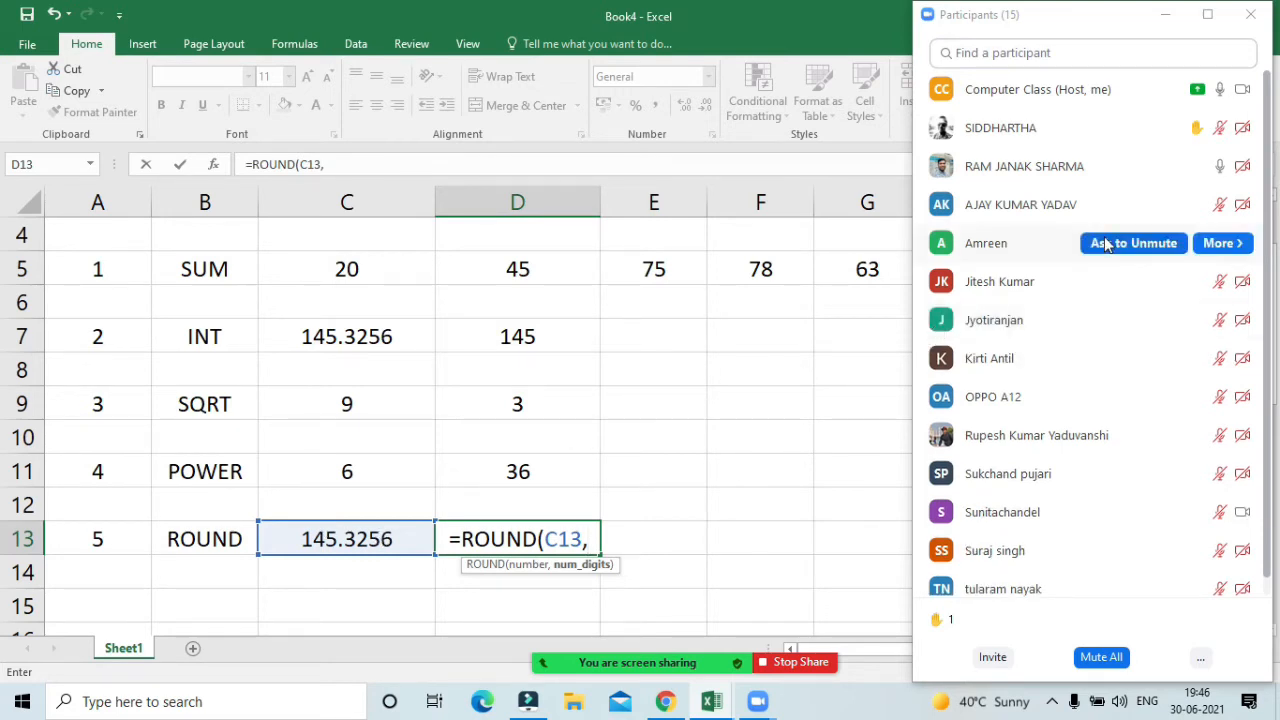
pyautogui.moveTo(1124, 138)
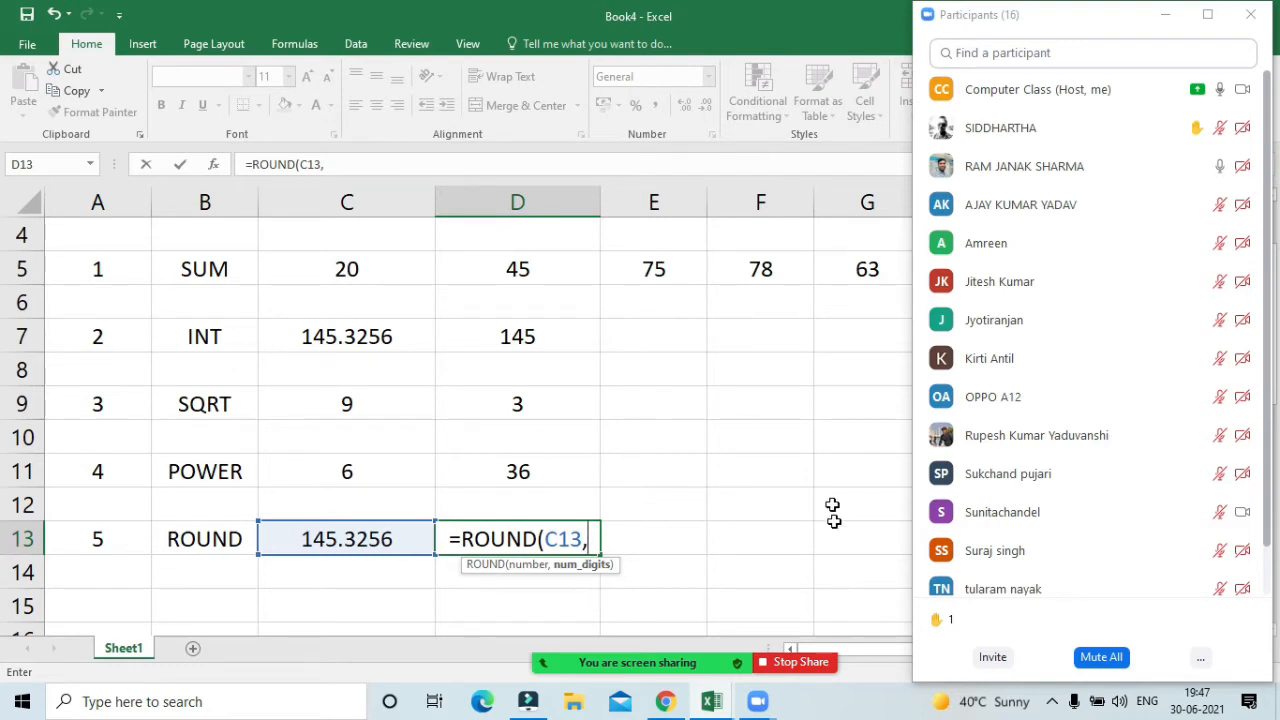
pyautogui.press('BackSpace')
pyautogui.press('BackSpace')
pyautogui.press('BackSpace')
pyautogui.press('BackSpace')
pyautogui.press('BackSpace')
pyautogui.press('BackSpace')
pyautogui.press('BackSpace')
pyautogui.press('BackSpace')
pyautogui.press('BackSpace')
pyautogui.press('BackSpace')
pyautogui.press('BackSpace')
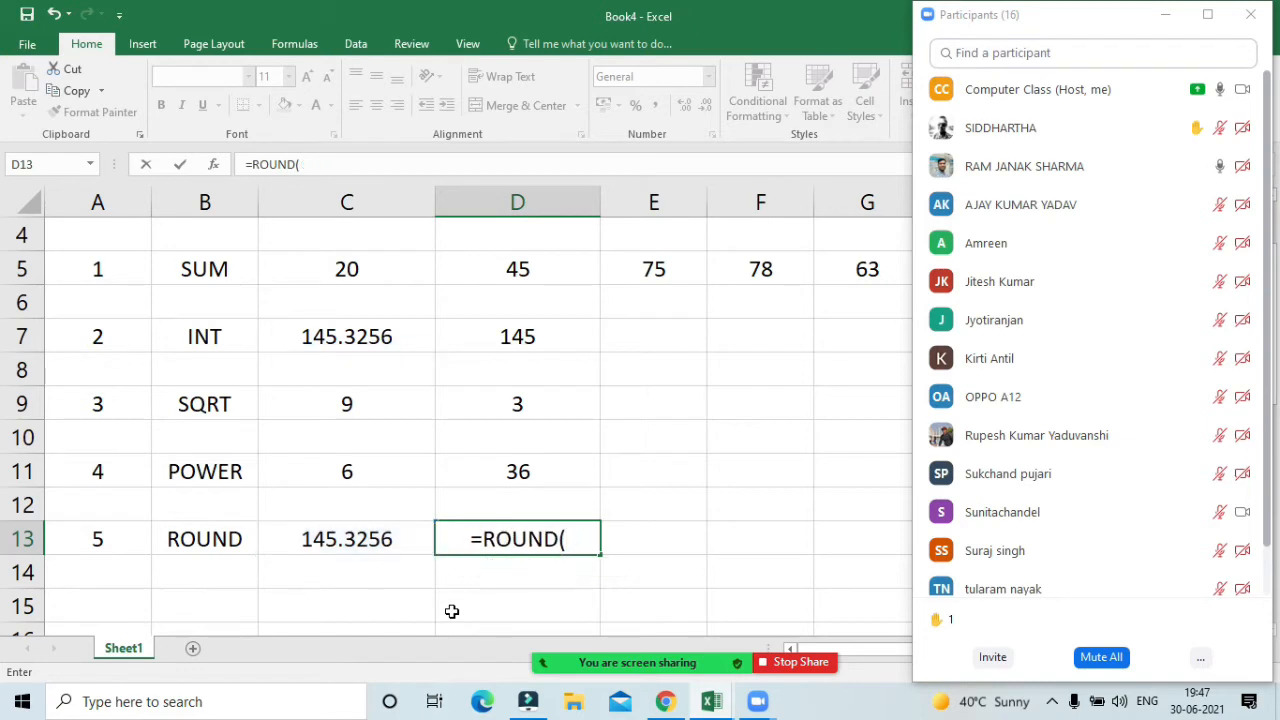
pyautogui.press('Escape')
pyautogui.click(452, 611)
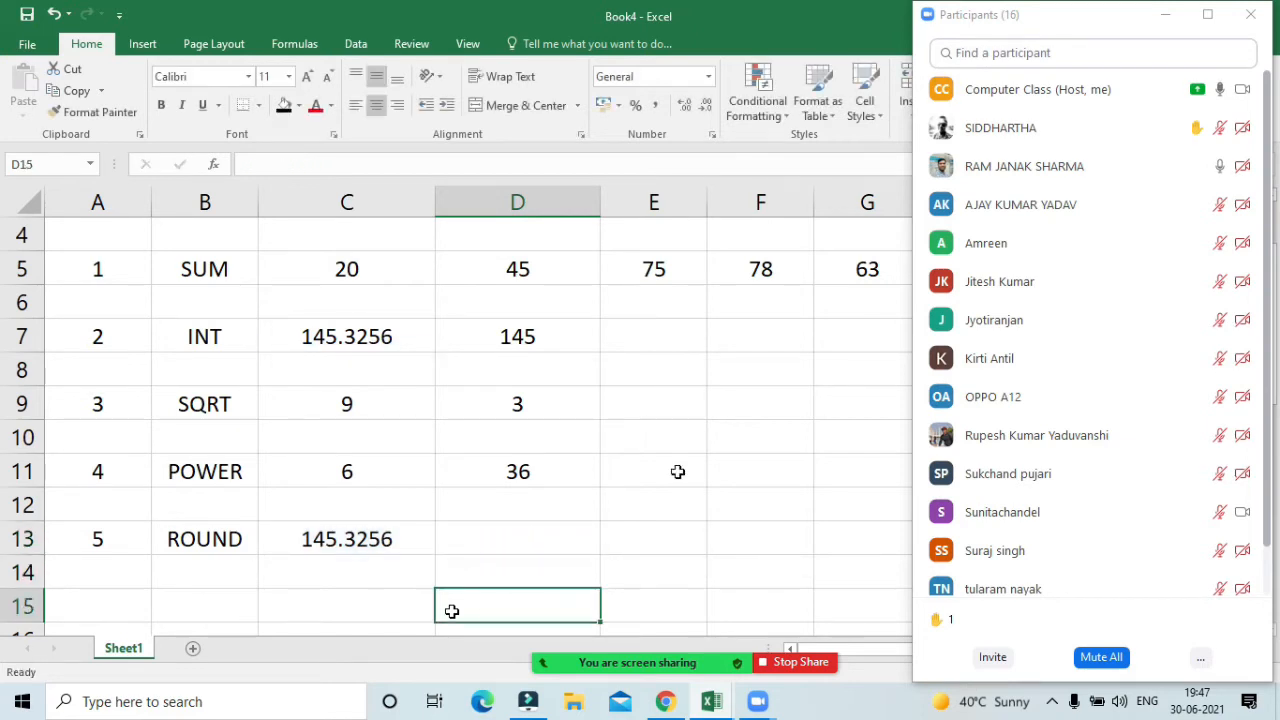
# Enter the division formula =151/33232 in cell E8
pyautogui.click(686, 385)
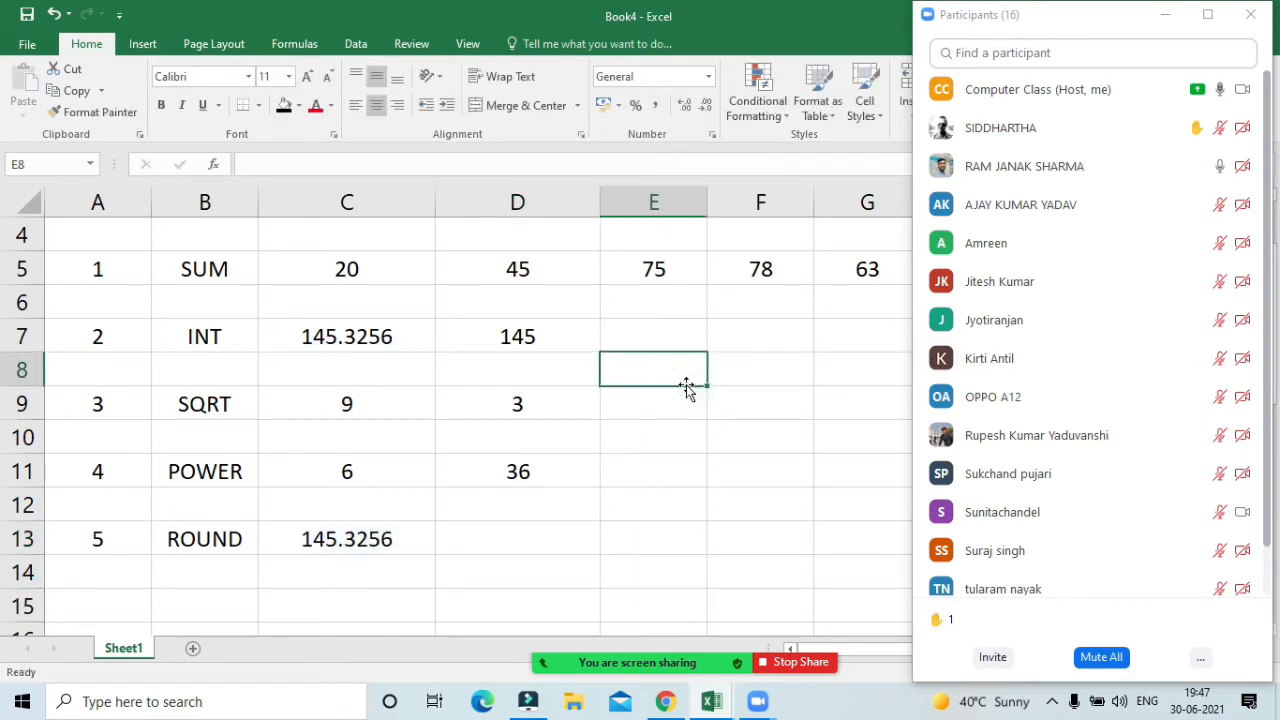
pyautogui.write('=151')
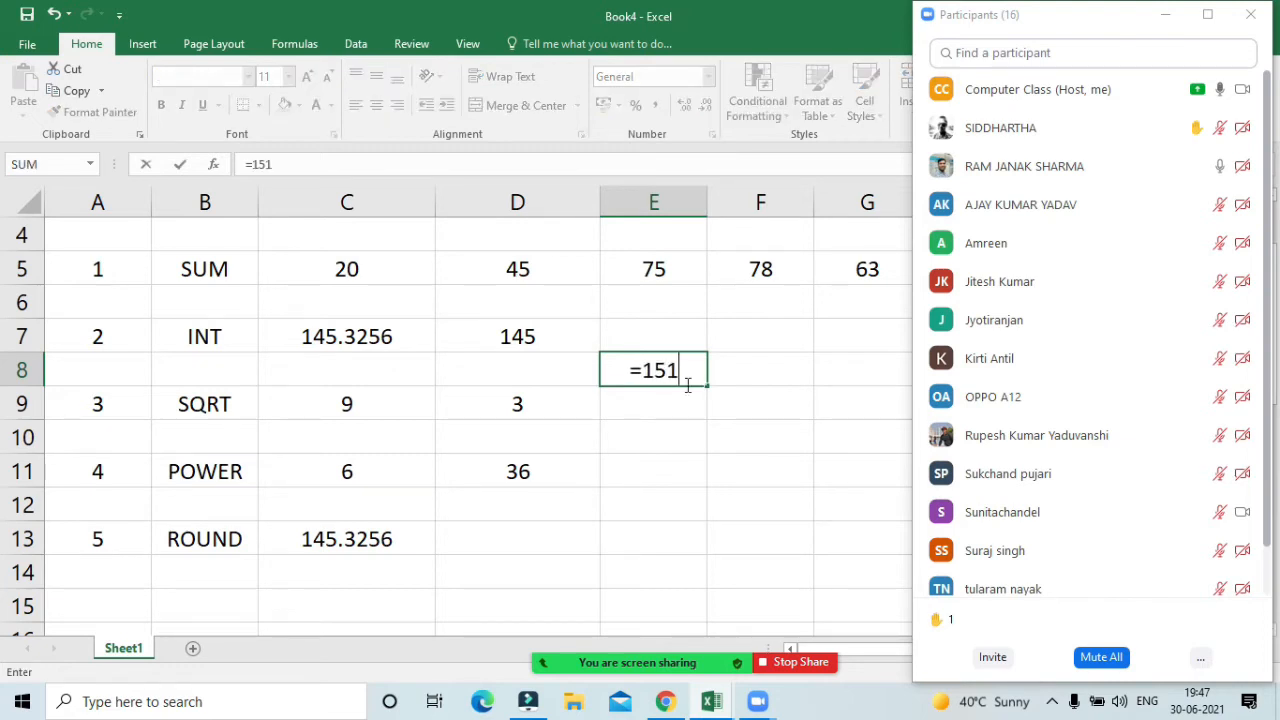
pyautogui.write('/33232')
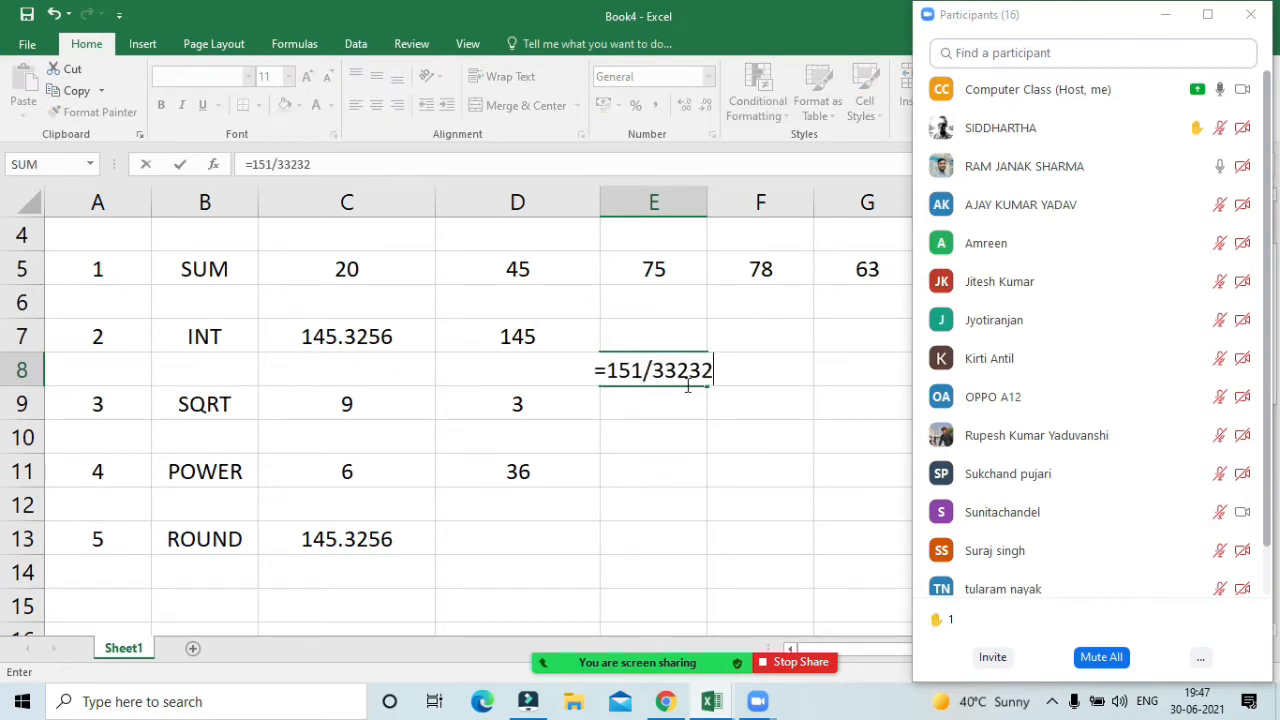
pyautogui.press('Return')
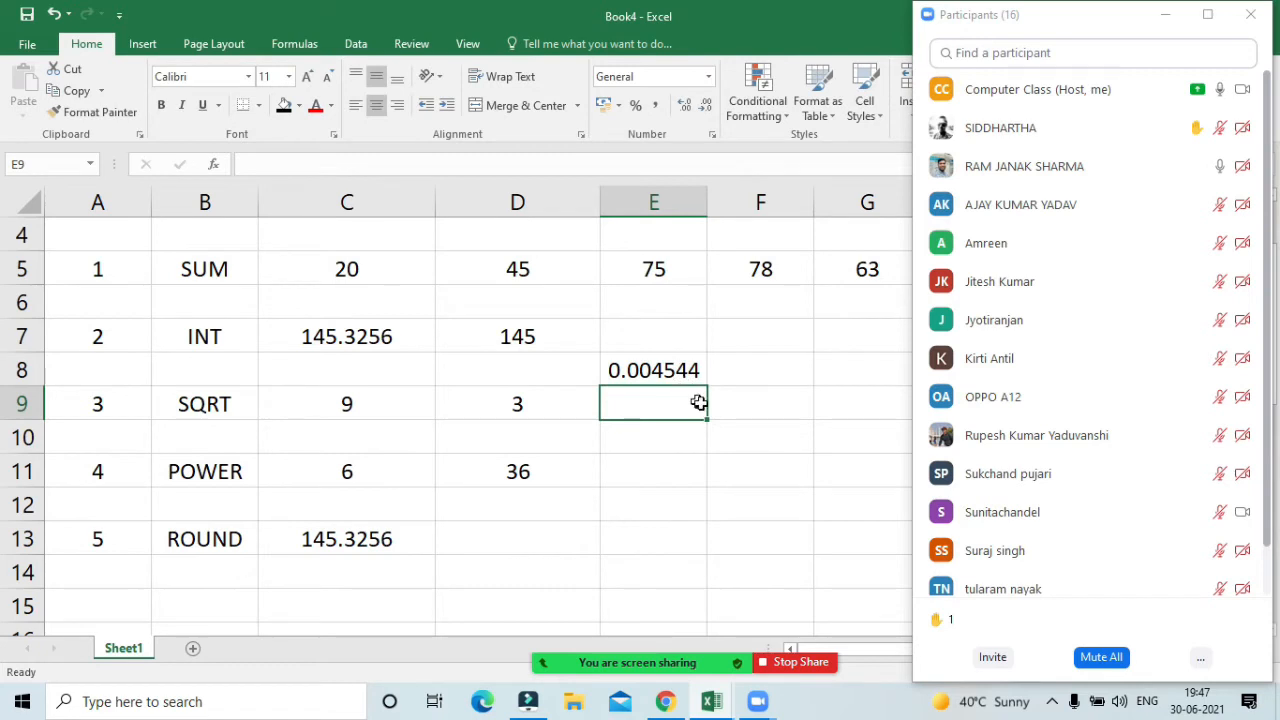
# Shorten the divisor of the formula in E8 so that it reads =151/33
pyautogui.click(680, 372)
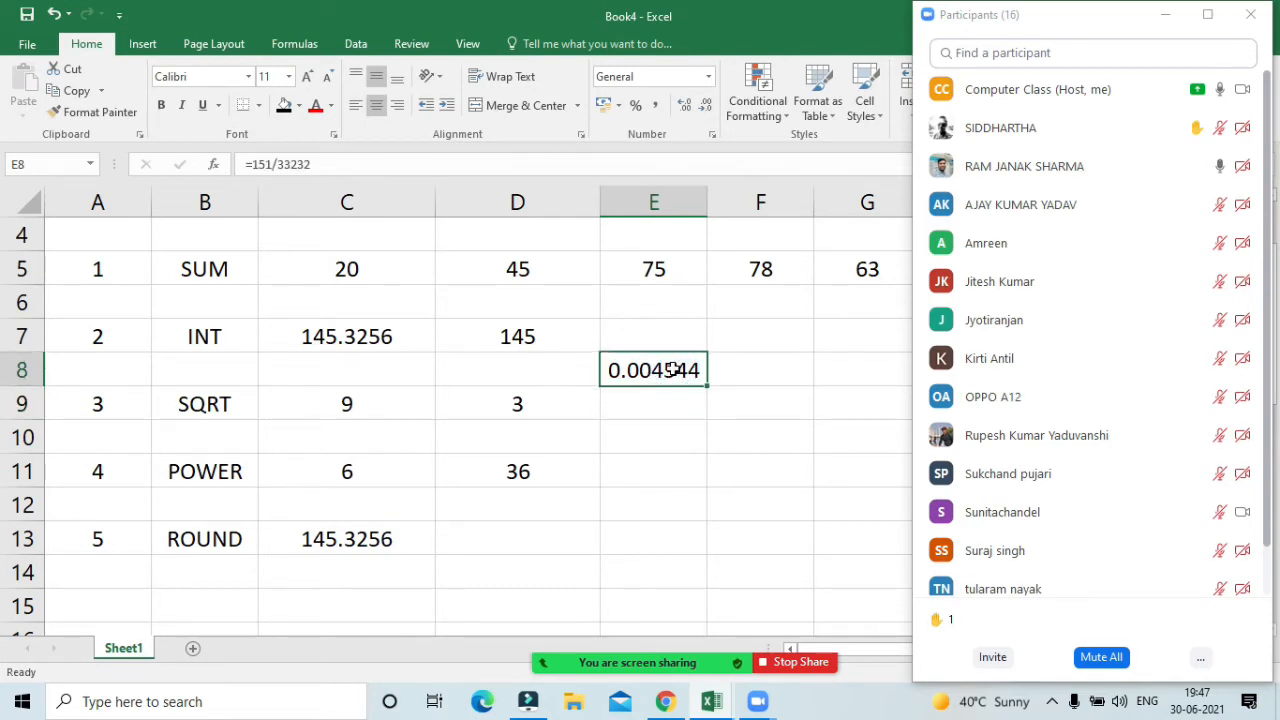
pyautogui.doubleClick(675, 370)
pyautogui.moveTo(717, 372); pyautogui.dragTo(681, 366)
pyautogui.press('Return')
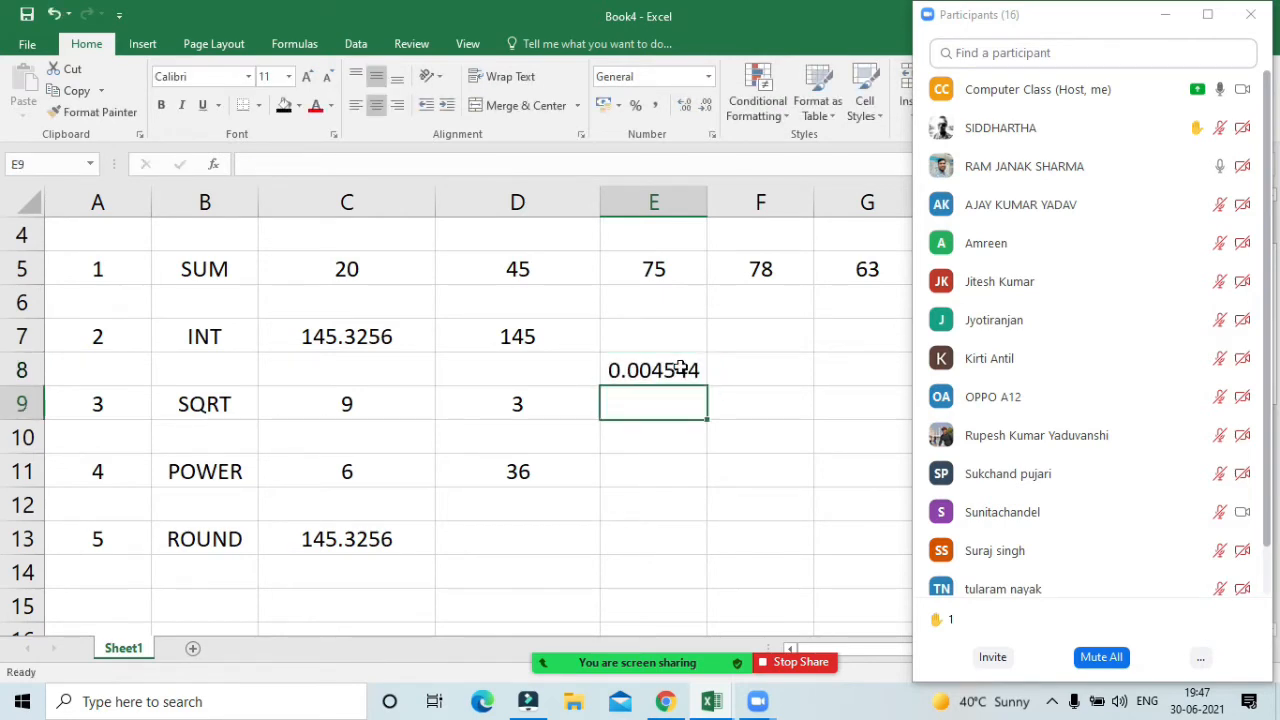
pyautogui.doubleClick(677, 370)
pyautogui.moveTo(707, 370); pyautogui.dragTo(679, 370)
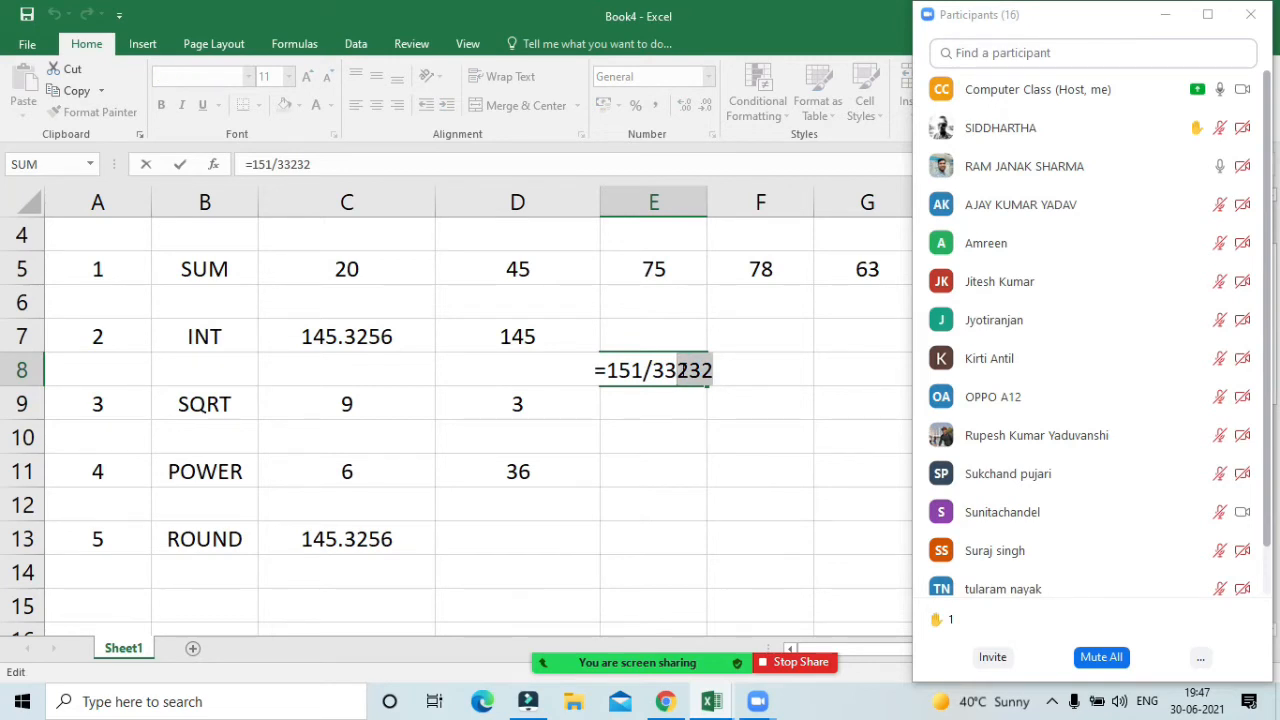
pyautogui.press('BackSpace')
pyautogui.press('Return')
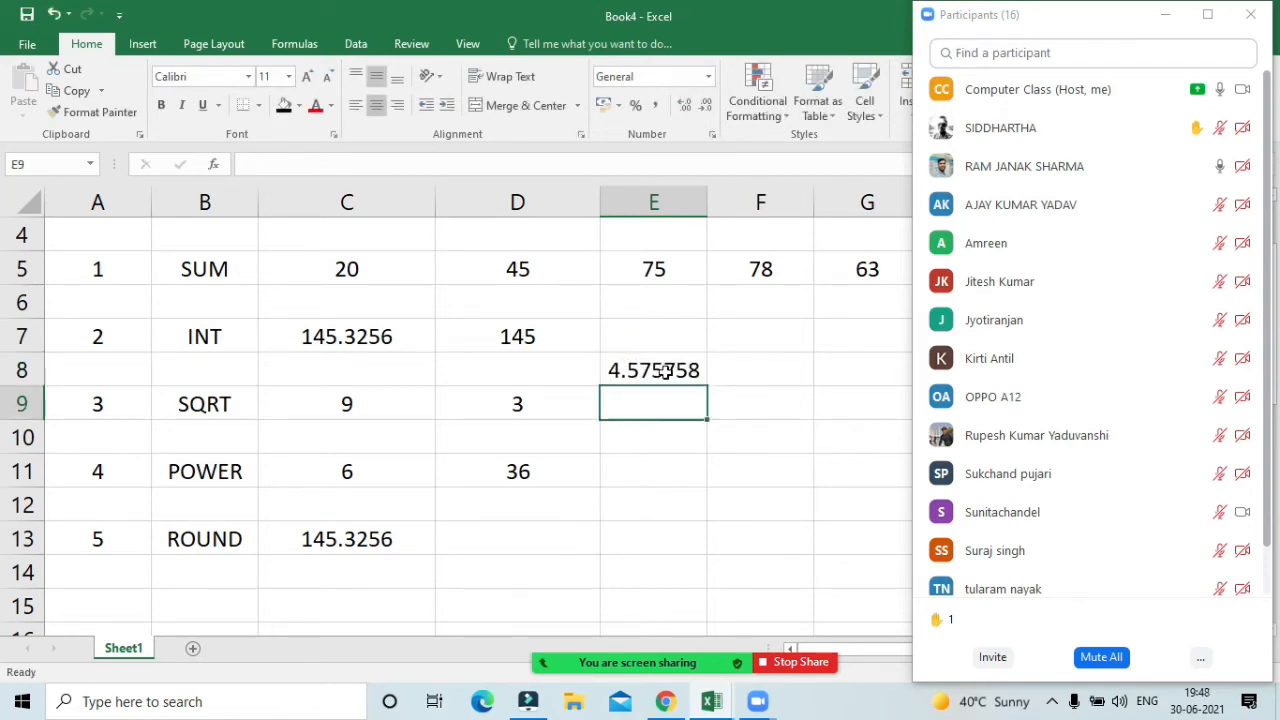
# Wrap the division in E8 in the INT function, making the formula =INT(151/33)
pyautogui.click(668, 372)
pyautogui.doubleClick(668, 372)
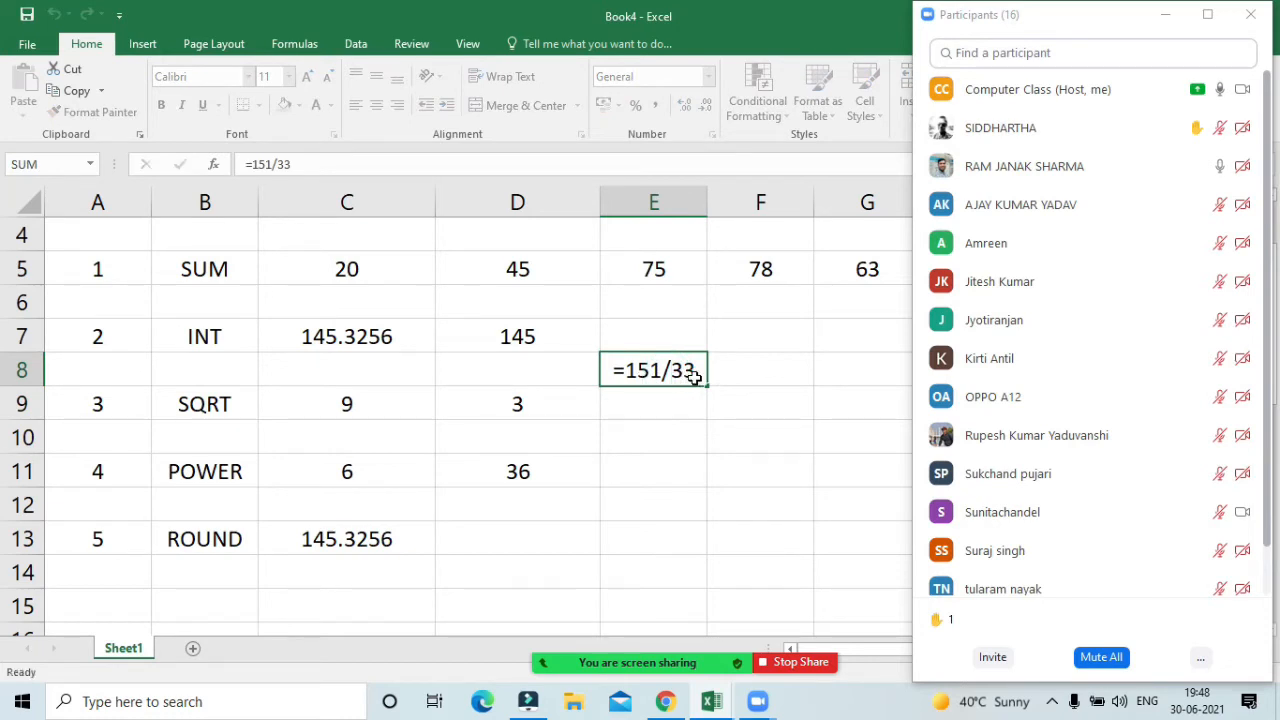
pyautogui.press('Return')
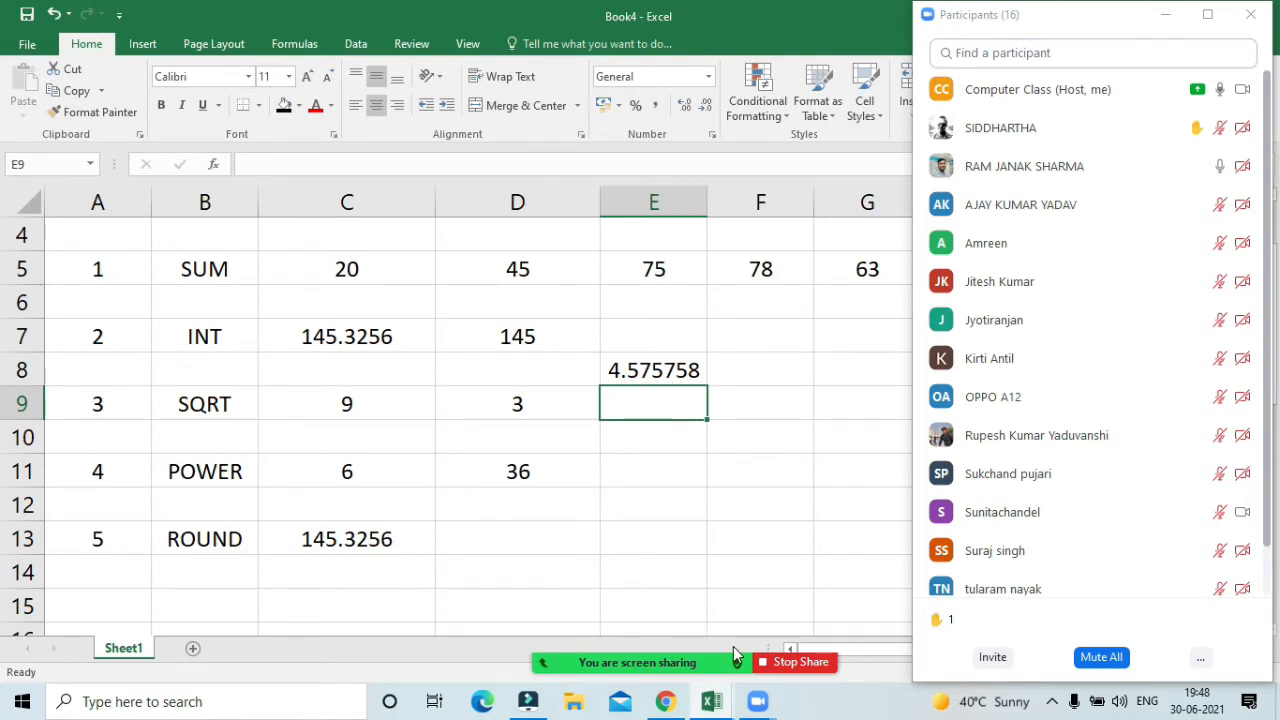
pyautogui.click(698, 370)
pyautogui.doubleClick(680, 370)
pyautogui.click(628, 370)
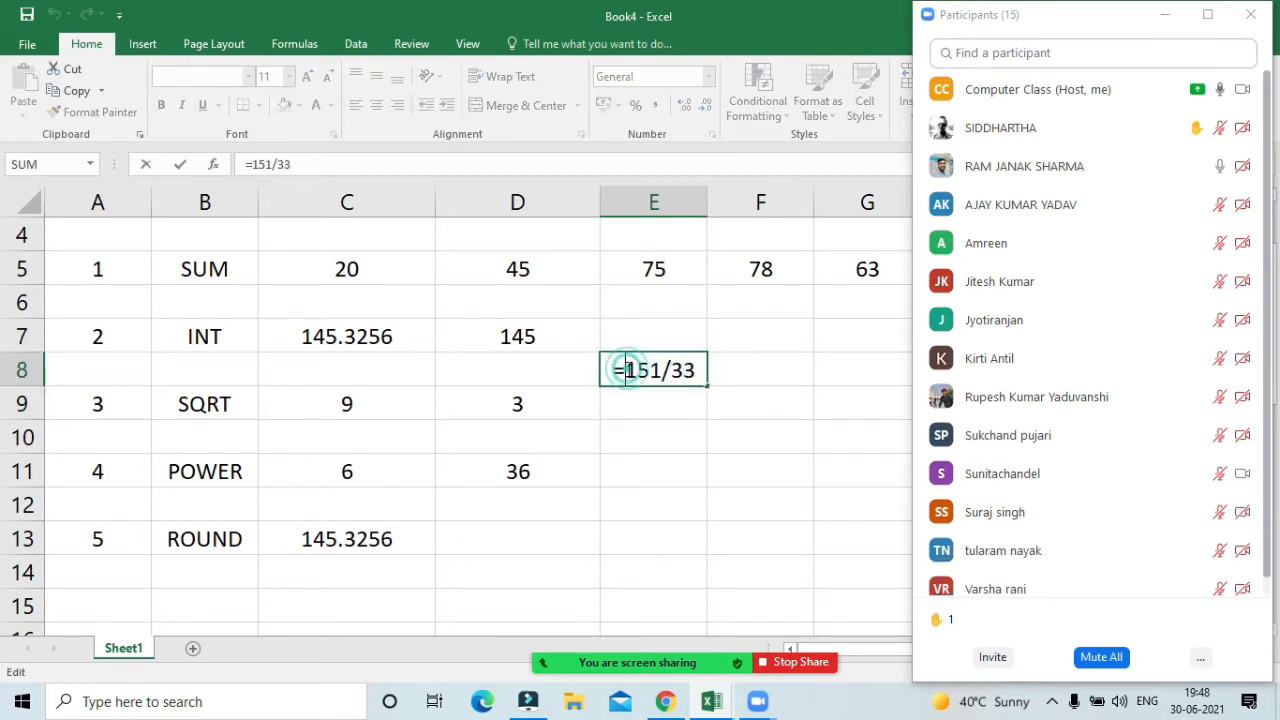
pyautogui.write('int')
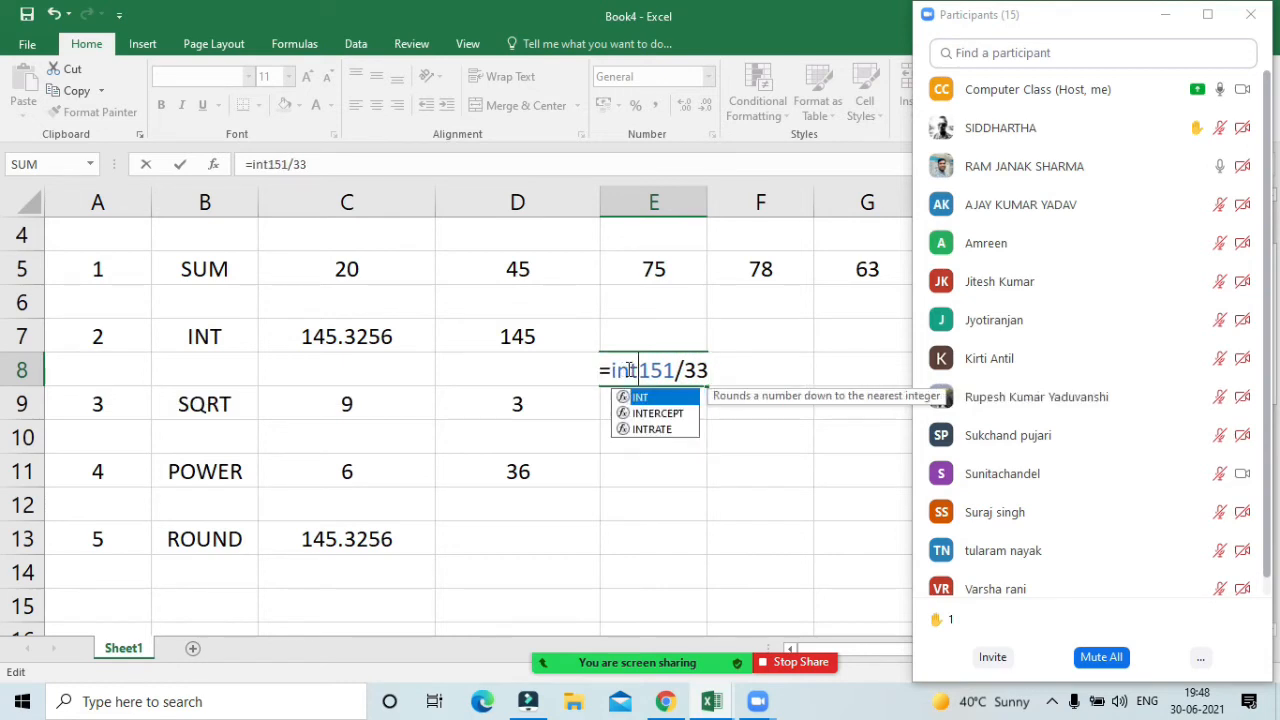
pyautogui.press('Tab')
pyautogui.click(718, 368)
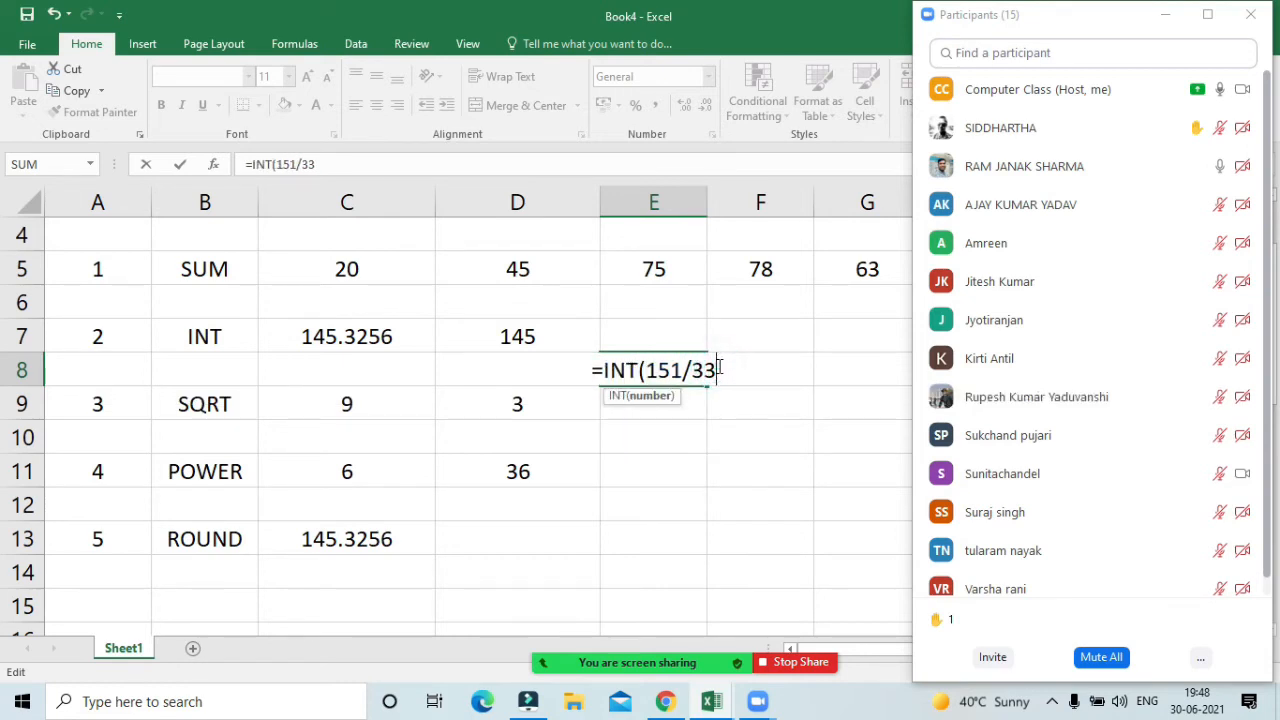
pyautogui.write(')')
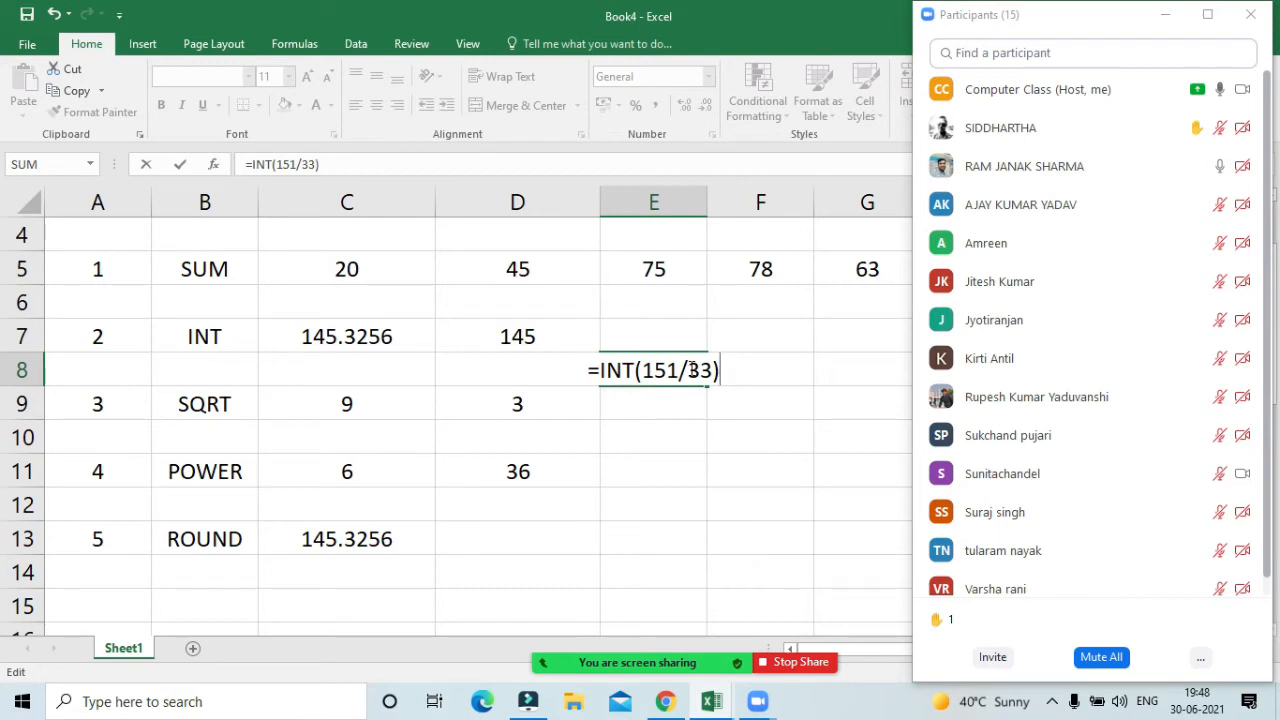
pyautogui.press('Return')
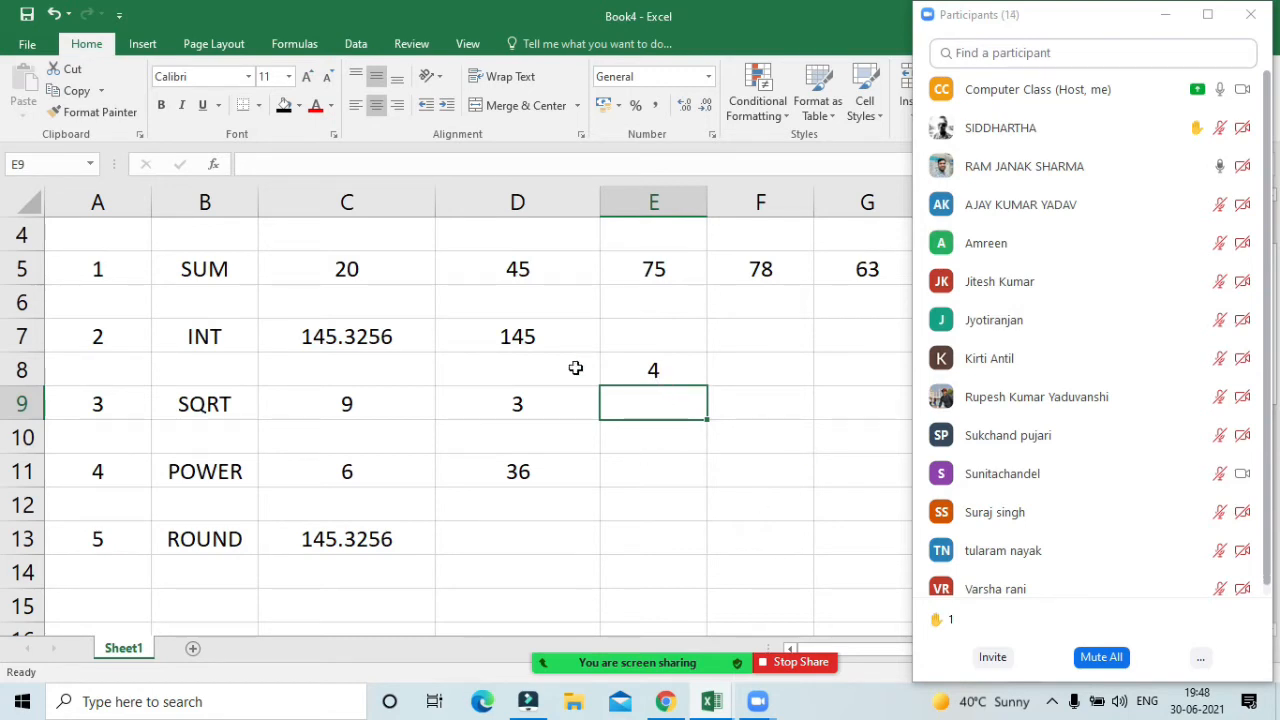
pyautogui.click(673, 376)
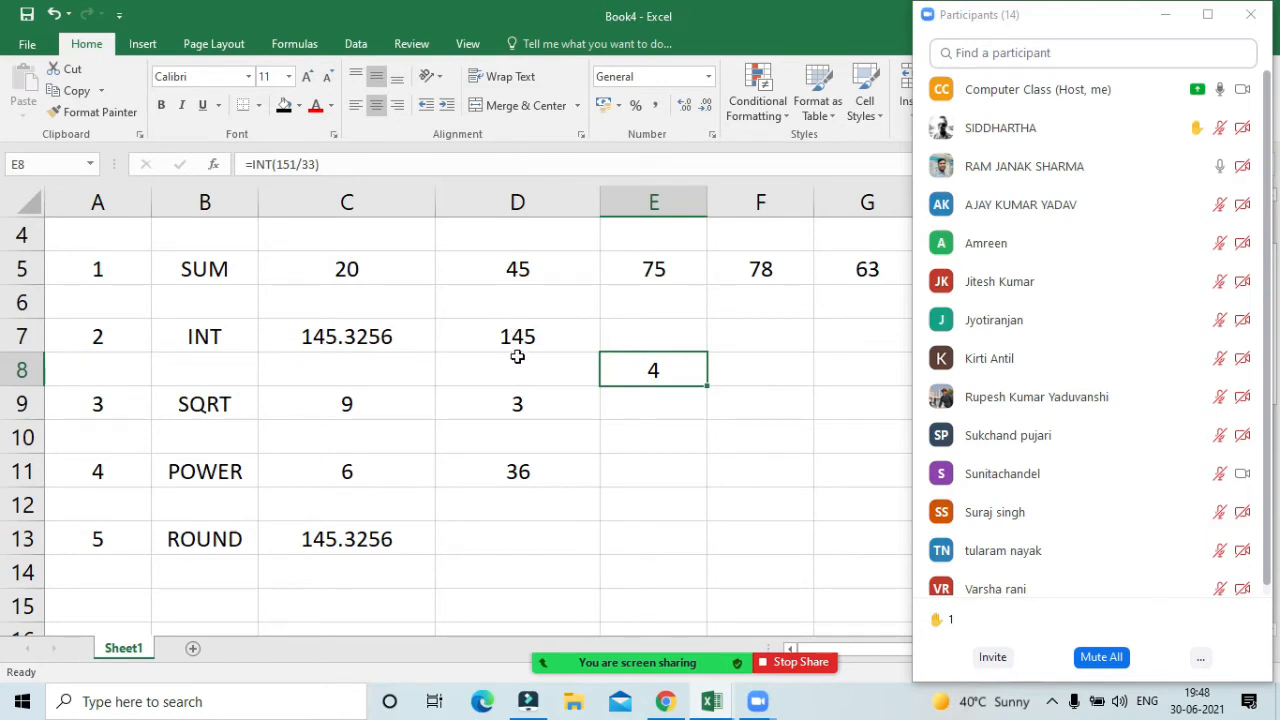
pyautogui.click(502, 541)
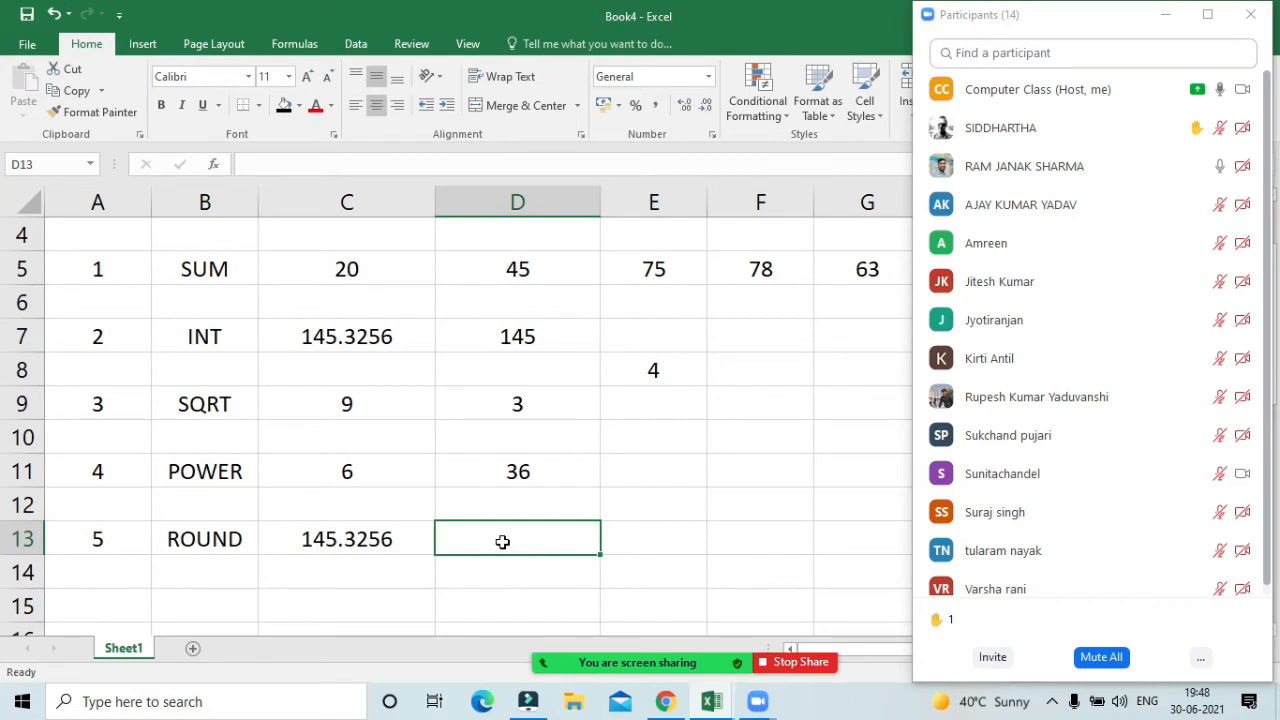
pyautogui.write('=')
pyautogui.press('BackSpace')
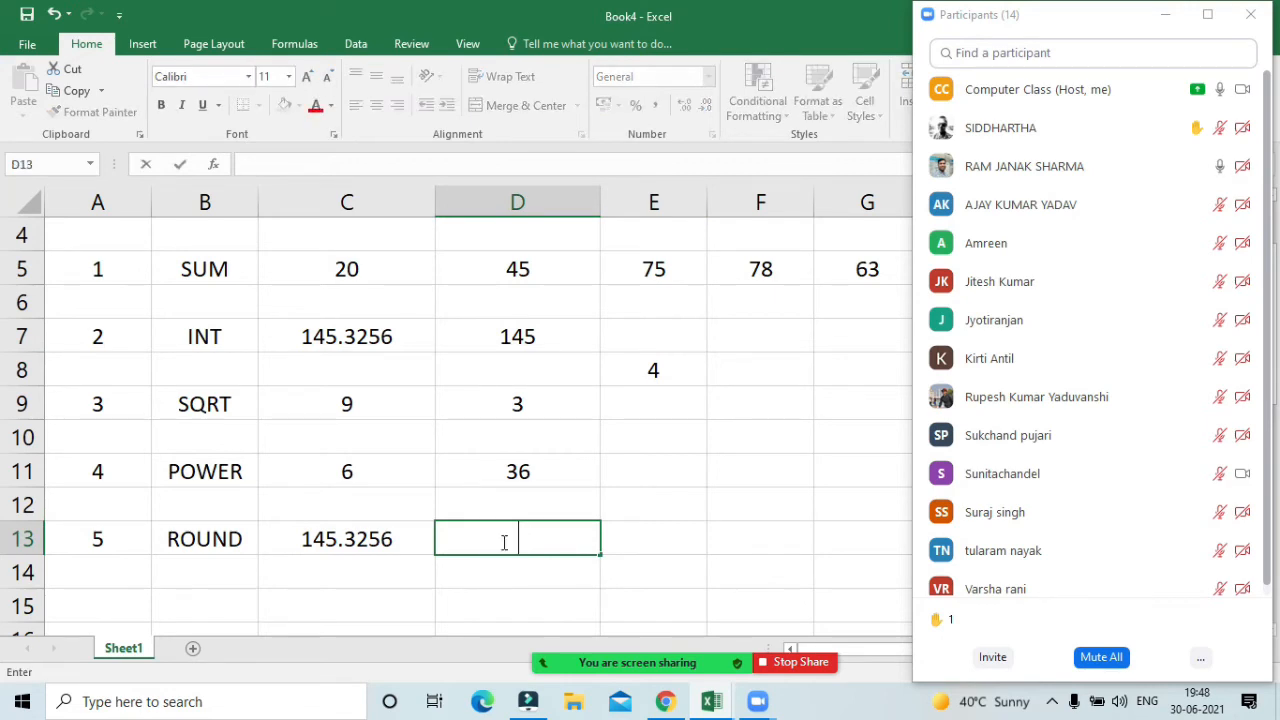
pyautogui.click(615, 516)
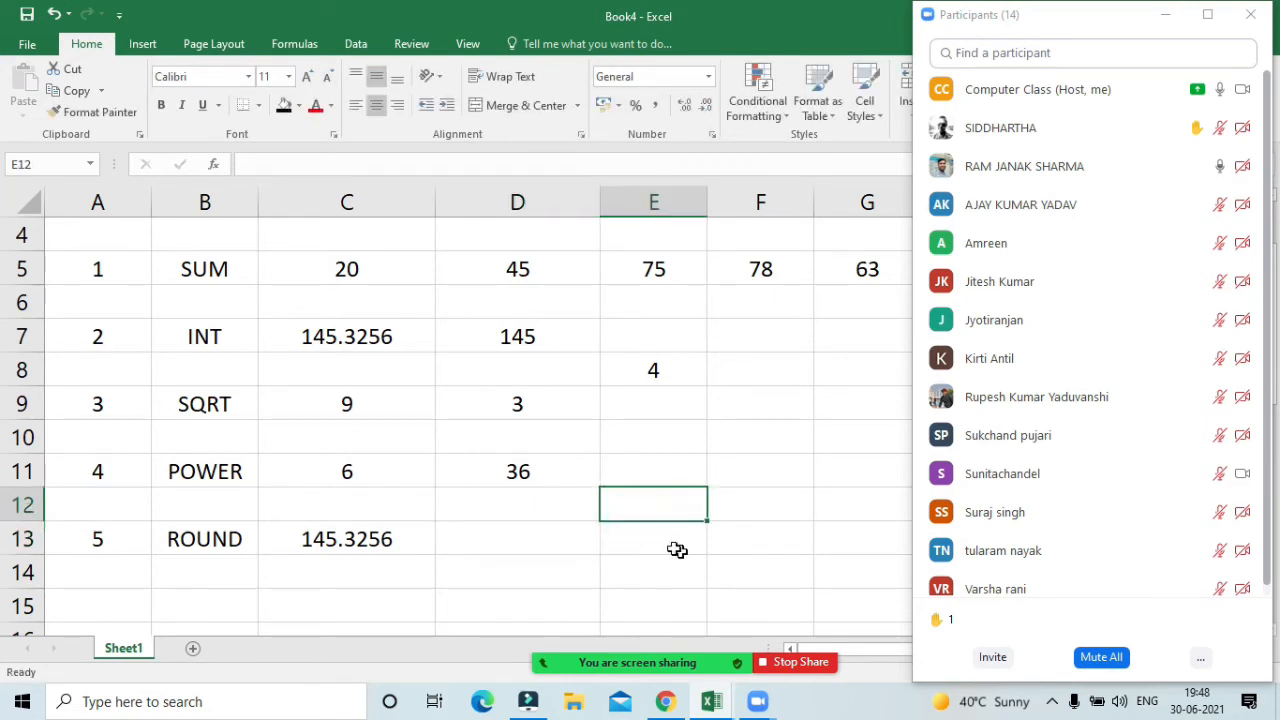
pyautogui.click(642, 474)
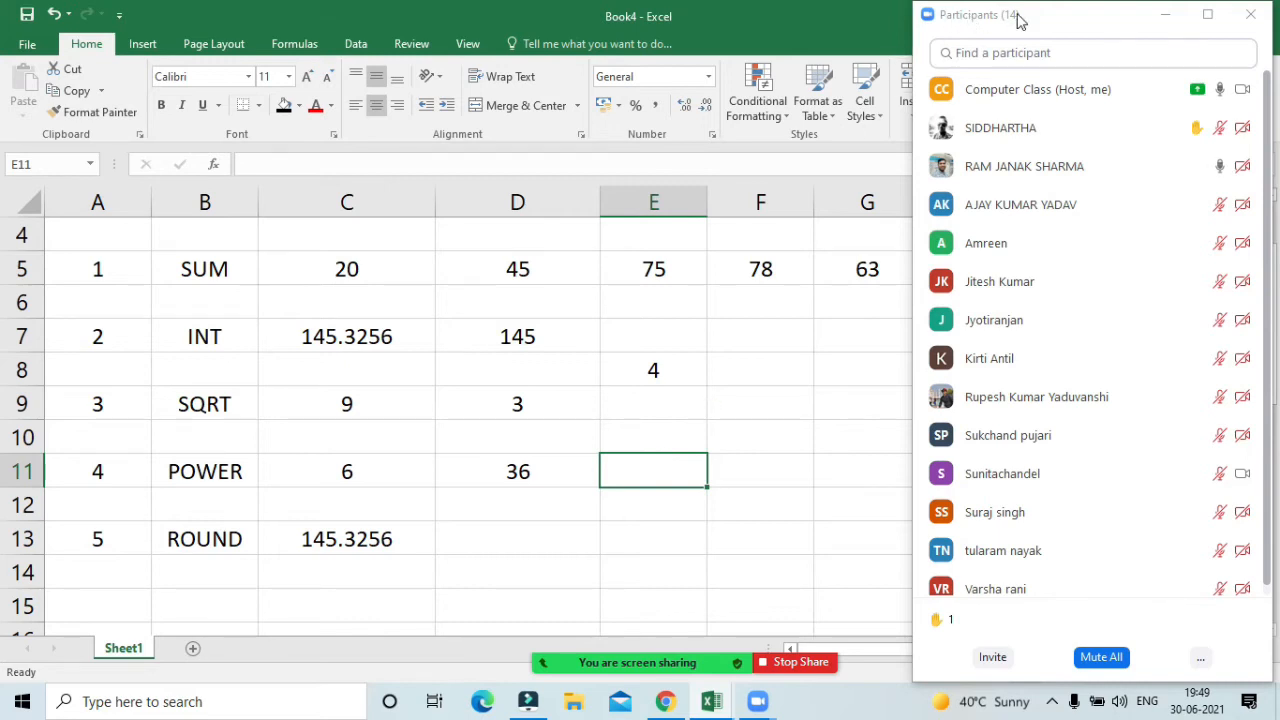
pyautogui.click(690, 436)
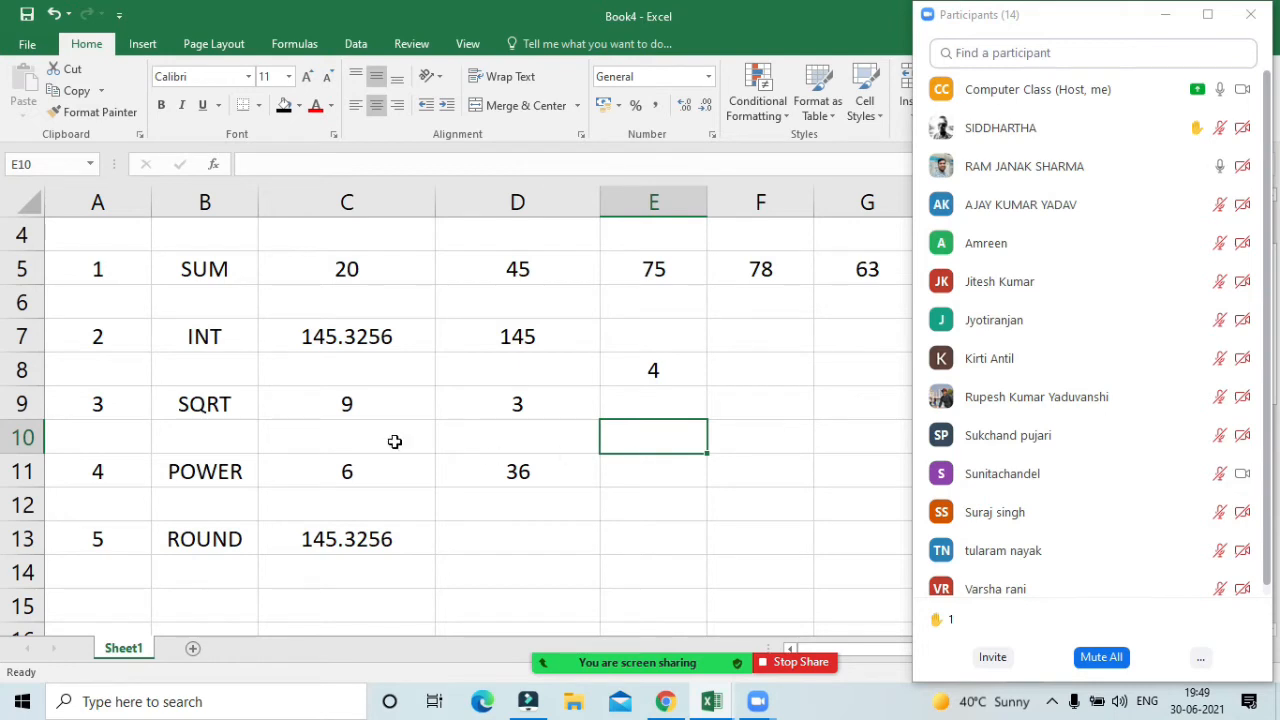
pyautogui.click(620, 453)
pyautogui.click(671, 446)
pyautogui.click(358, 341)
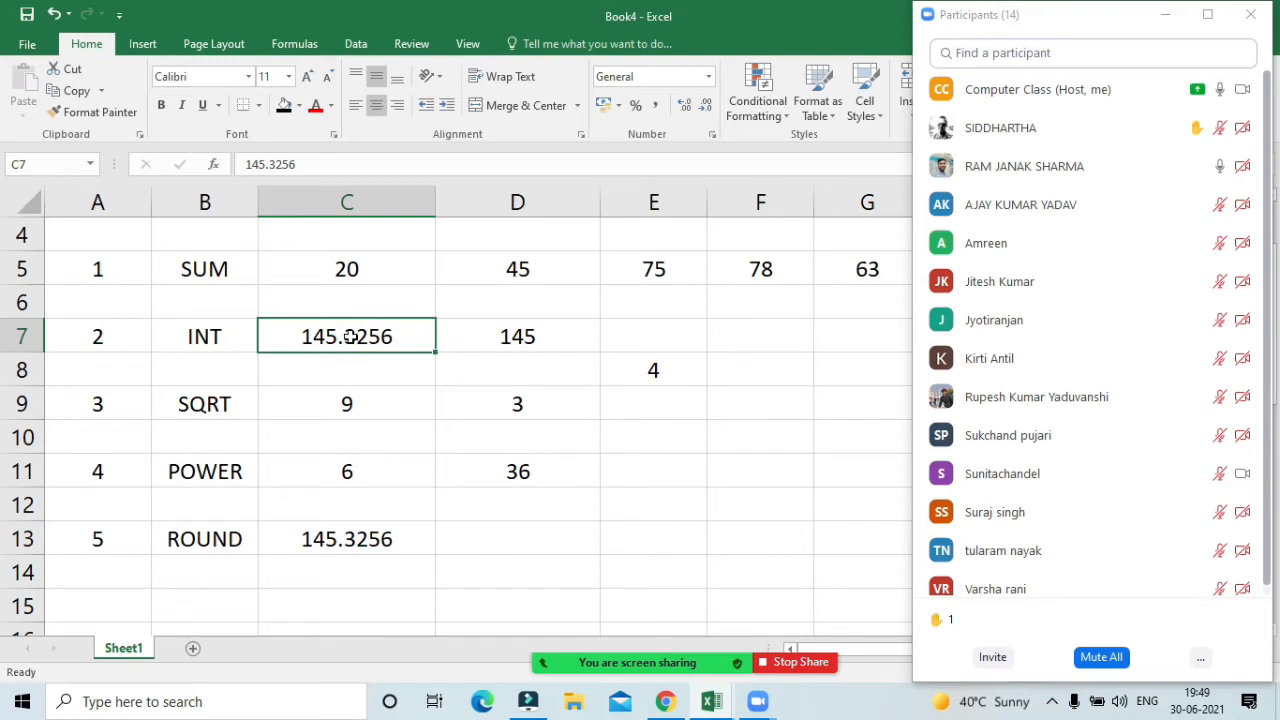
# Select the empty result cell D13 in the ROUND row and minimize the Zoom participants window
pyautogui.click(620, 548)
pyautogui.click(516, 538)
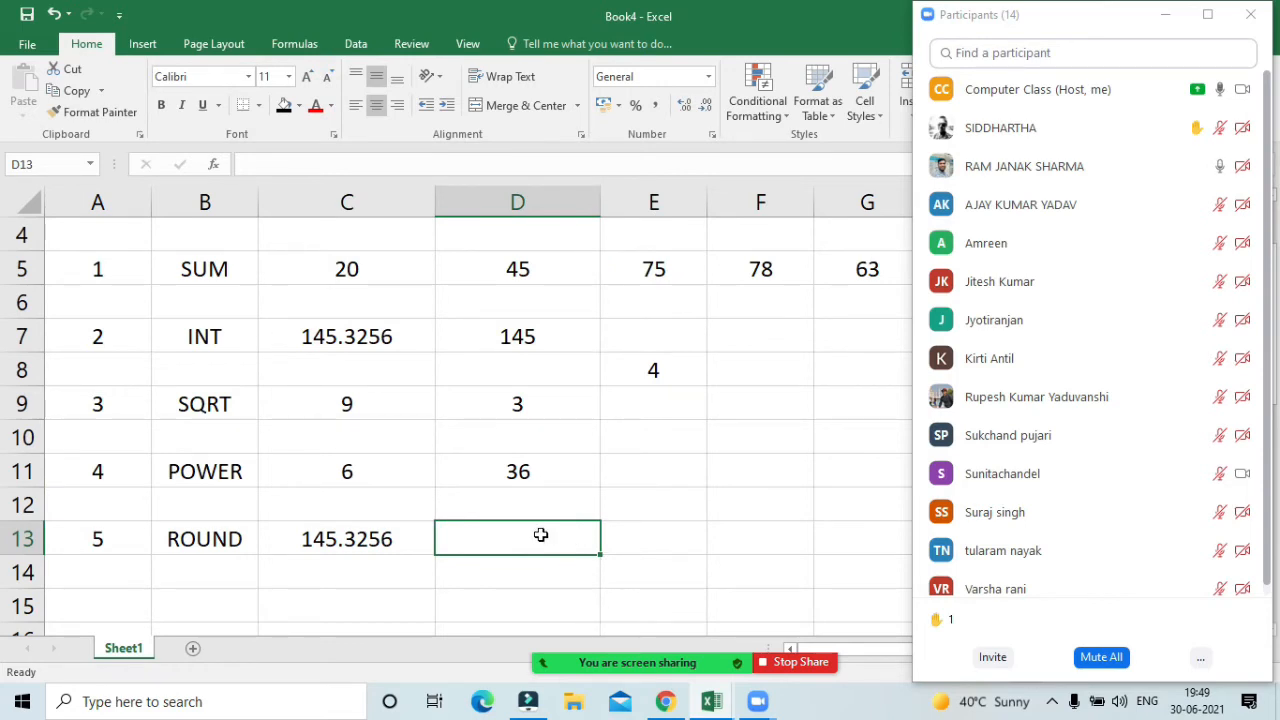
pyautogui.click(1164, 14)
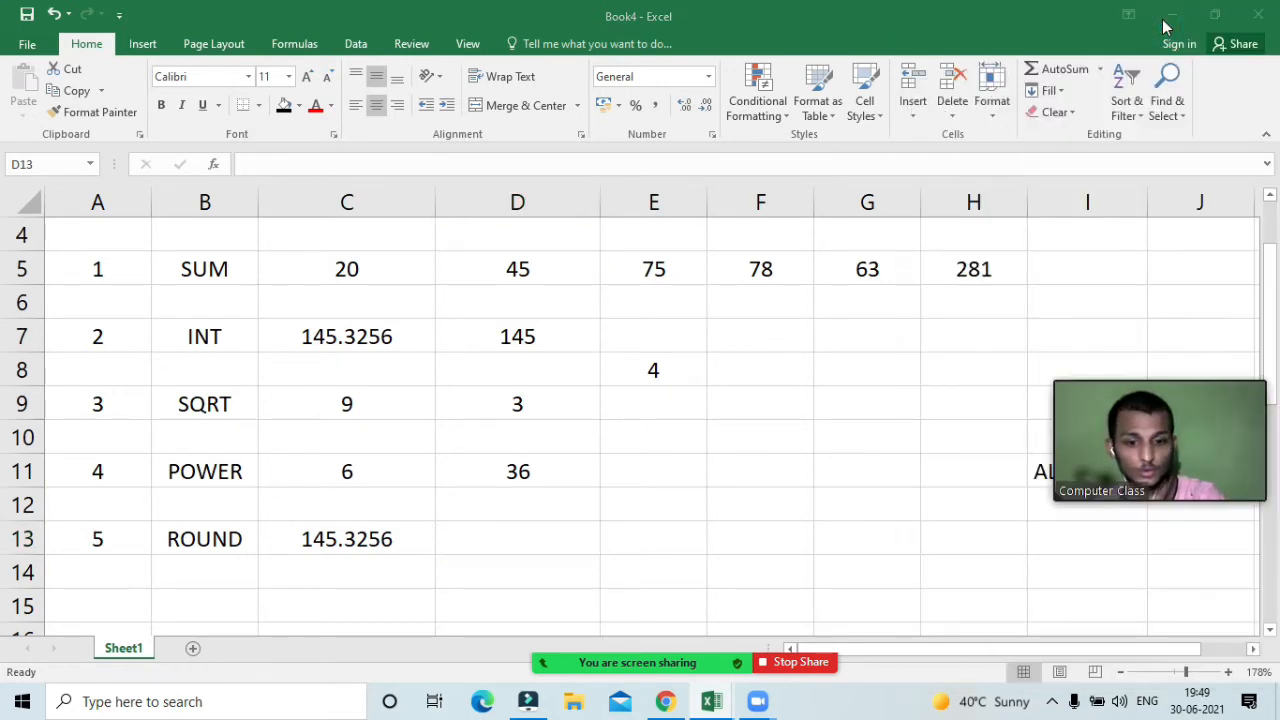
# Enter the formula =ROUND(C13,2) in result cell D13 of the ROUND row
pyautogui.click(500, 524)
pyautogui.write('=')
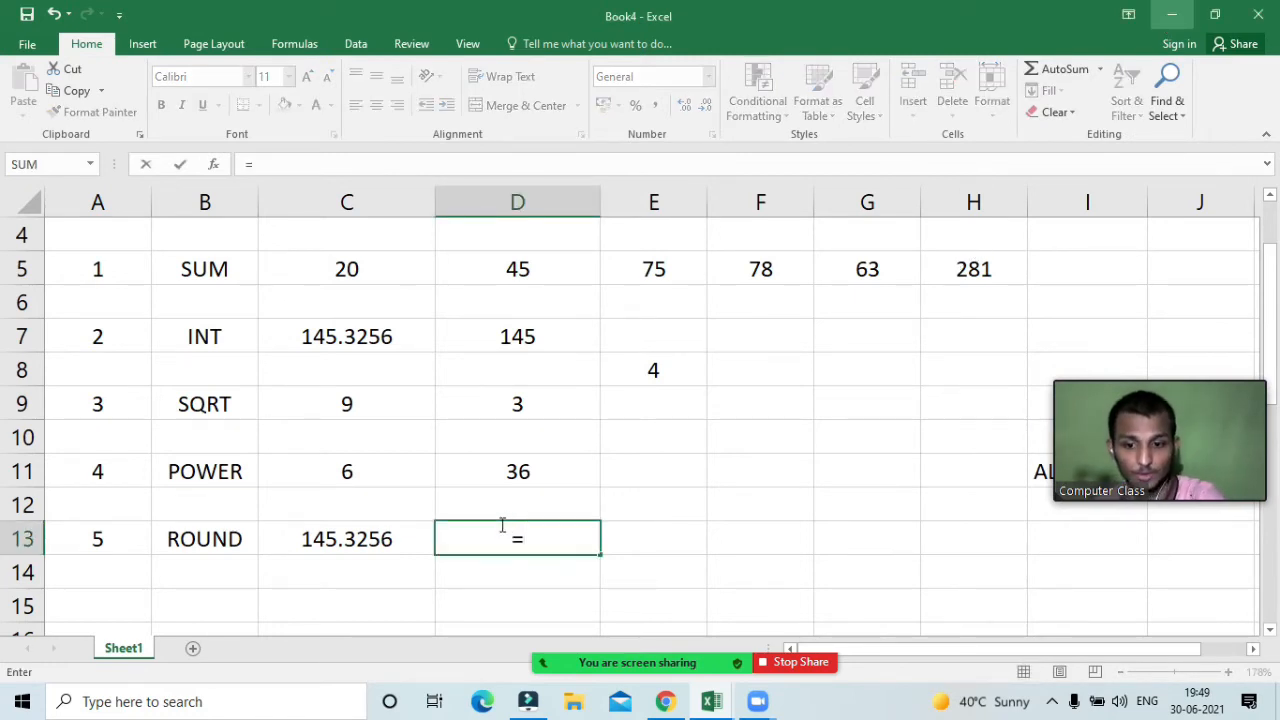
pyautogui.write('rou')
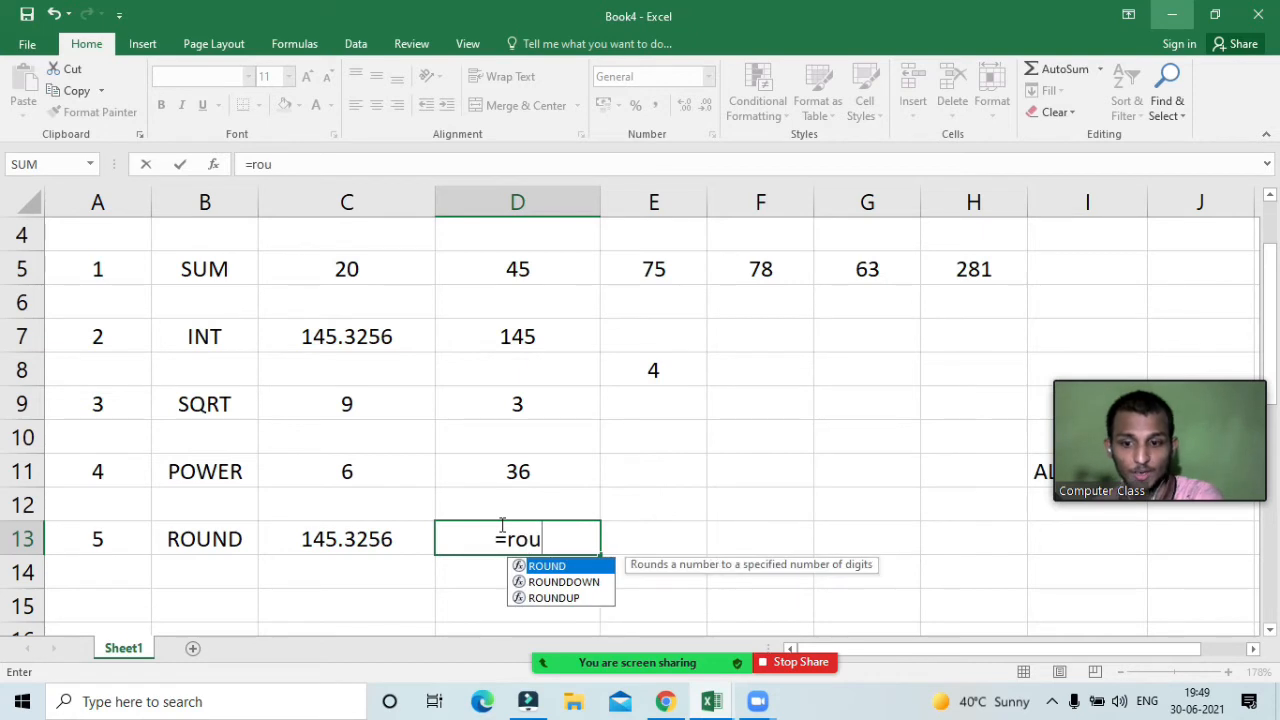
pyautogui.press('Tab')
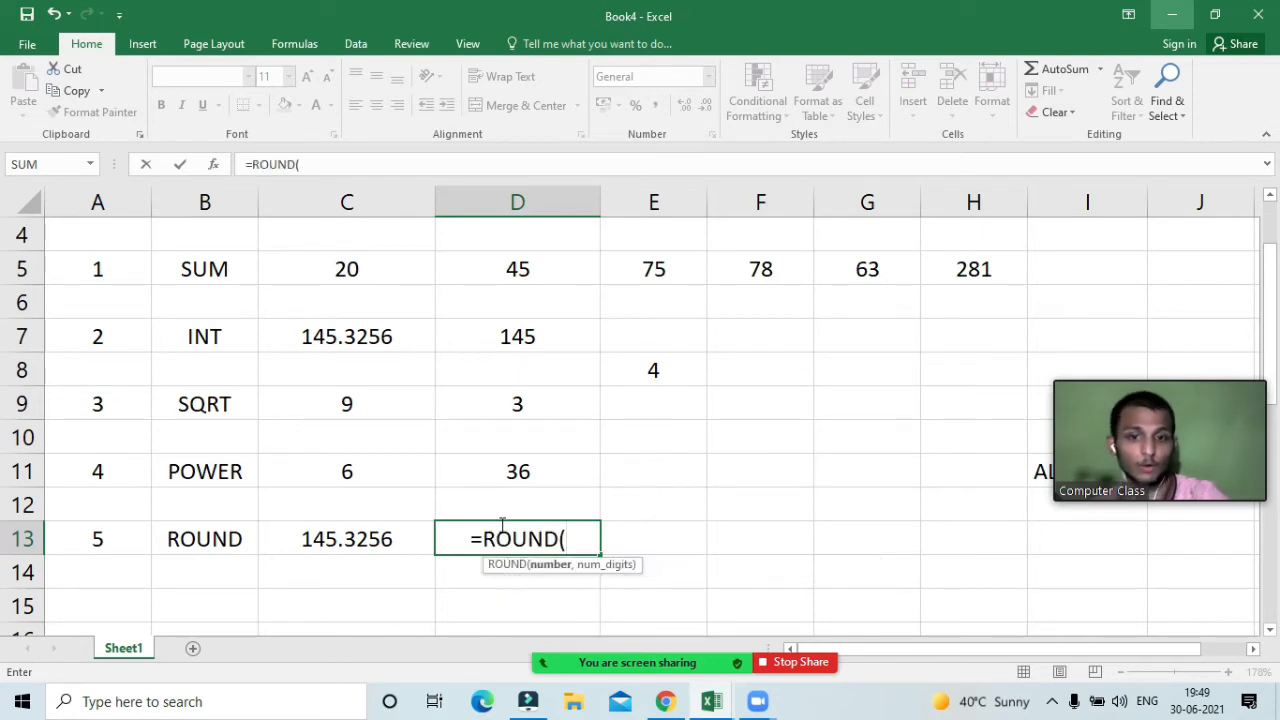
pyautogui.click(333, 538)
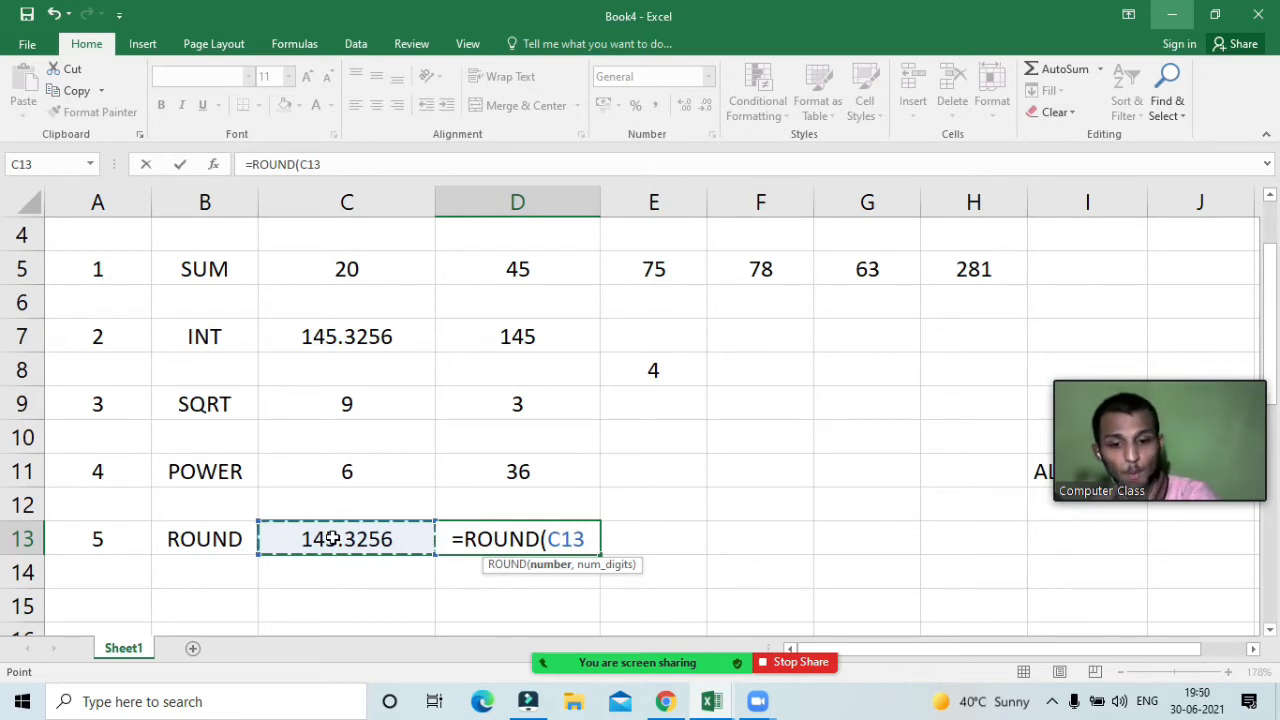
pyautogui.write(',')
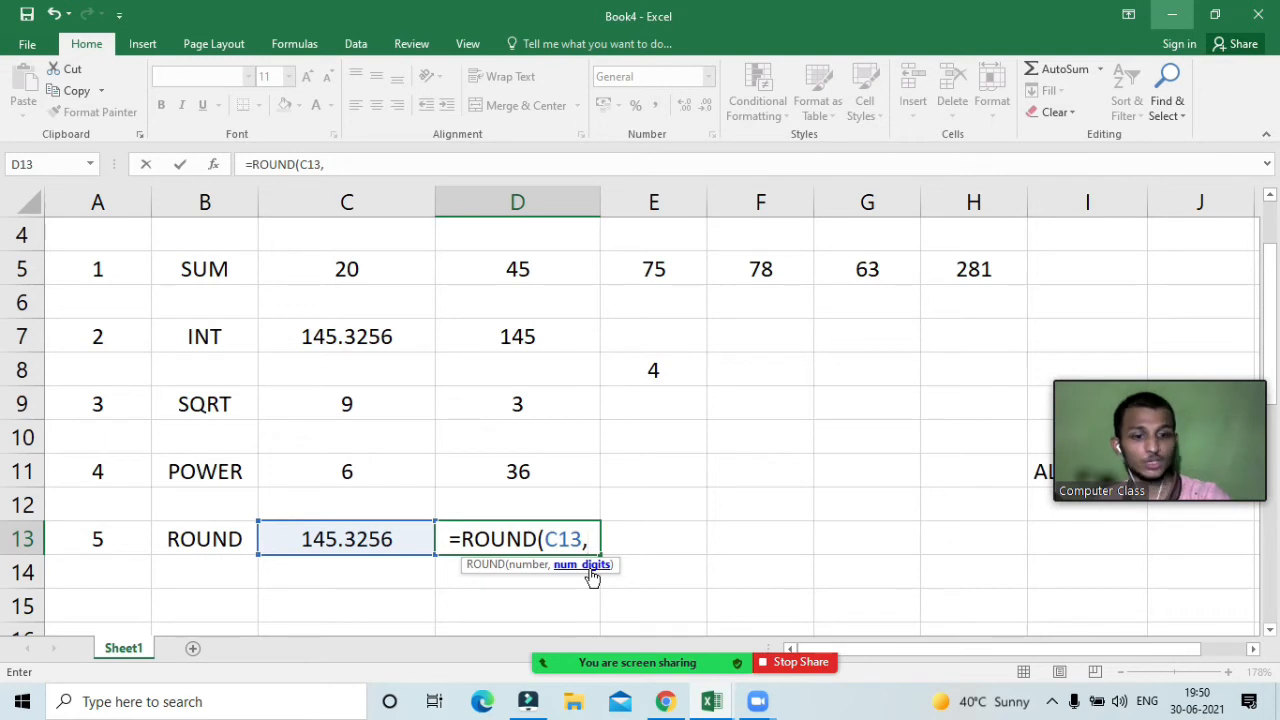
pyautogui.write('2')
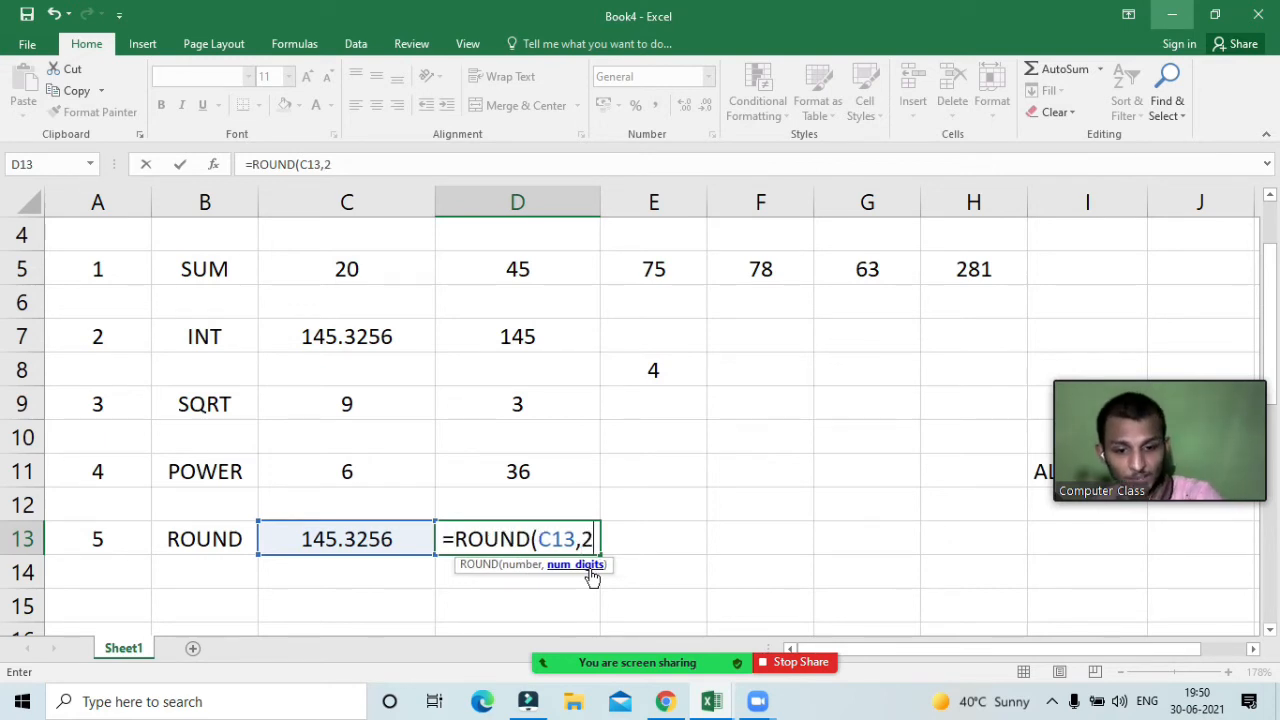
pyautogui.write(')')
pyautogui.press('Return')
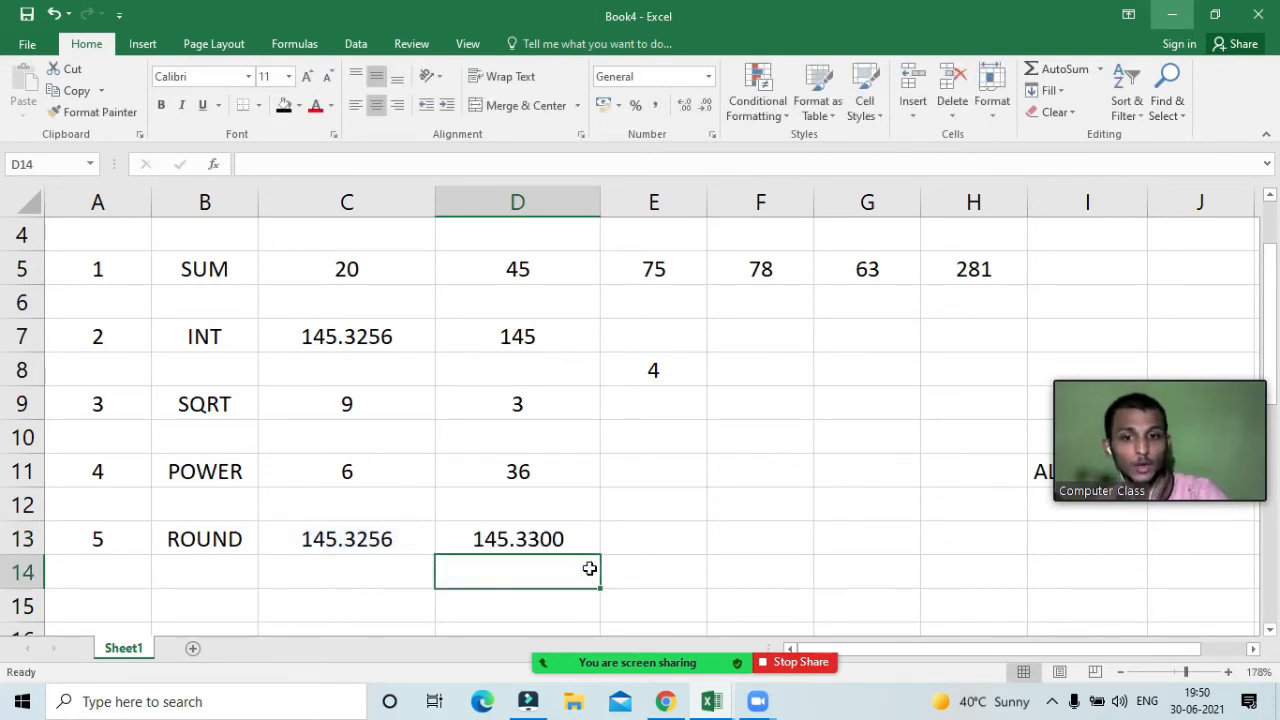
# Change the number format of the ROUND result in D13 to General
pyautogui.click(515, 541)
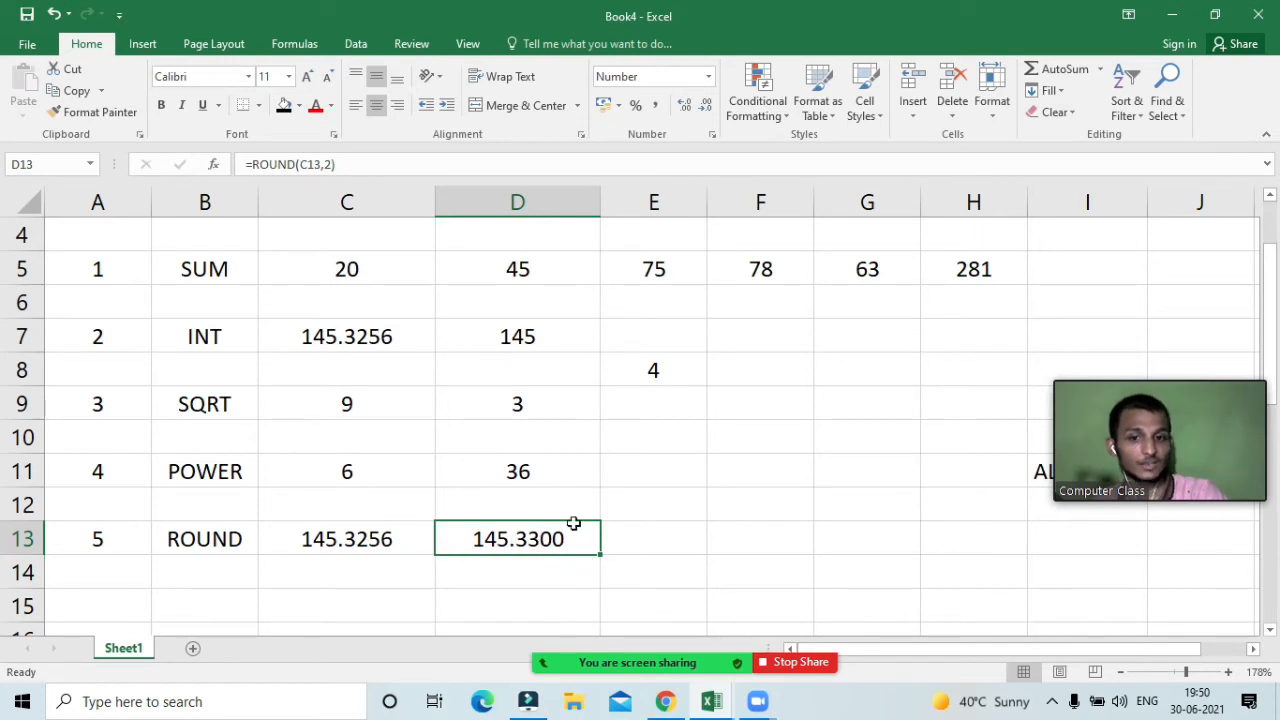
pyautogui.click(709, 79)
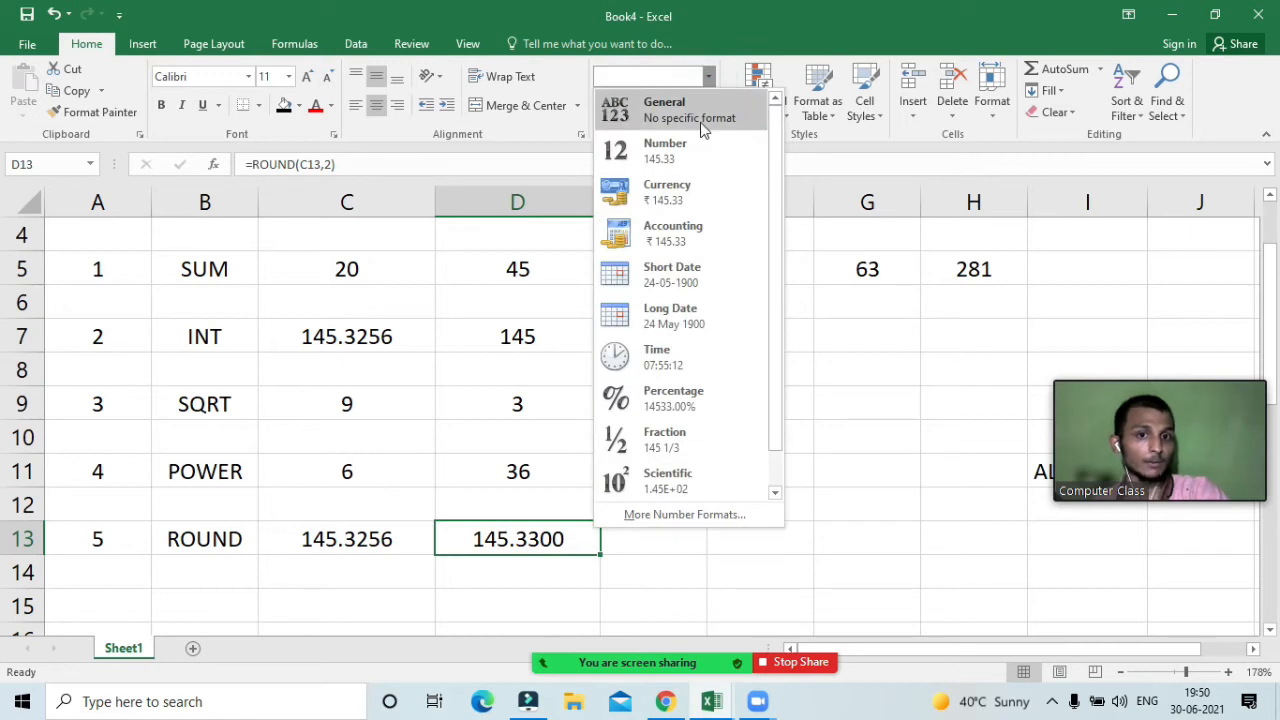
pyautogui.click(703, 118)
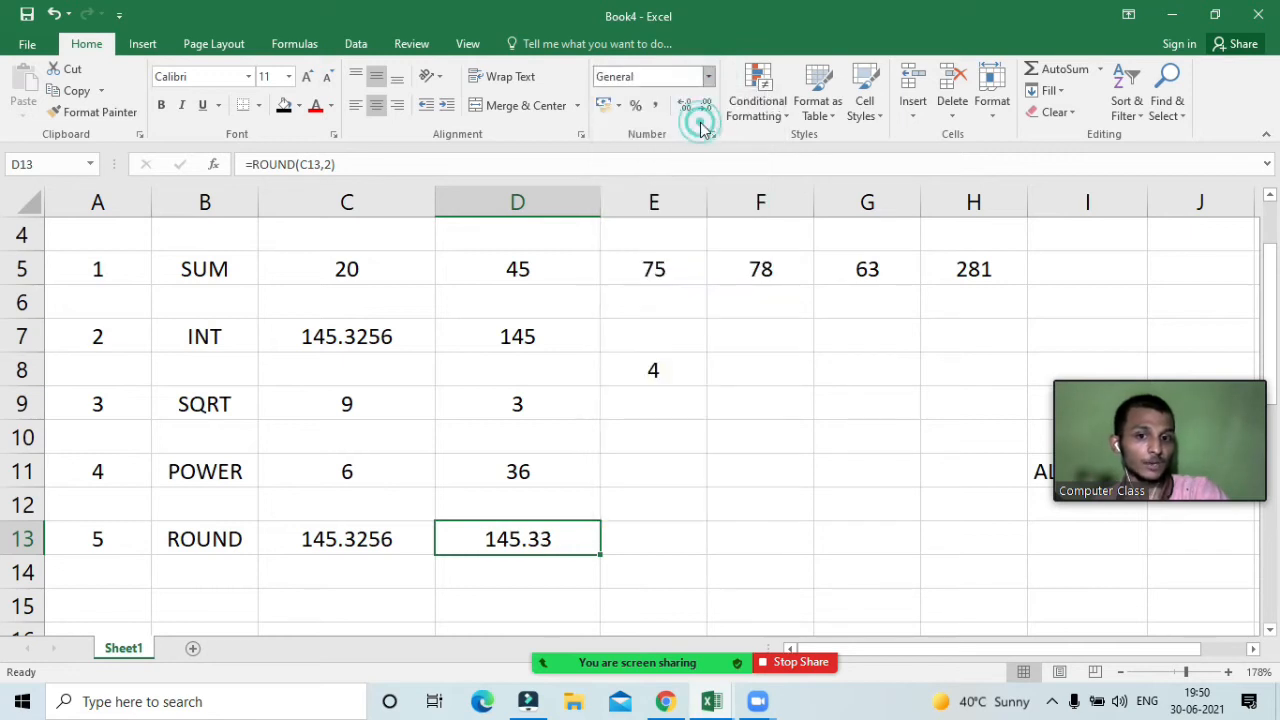
pyautogui.click(457, 569)
pyautogui.click(757, 471)
pyautogui.click(876, 370)
pyautogui.click(930, 472)
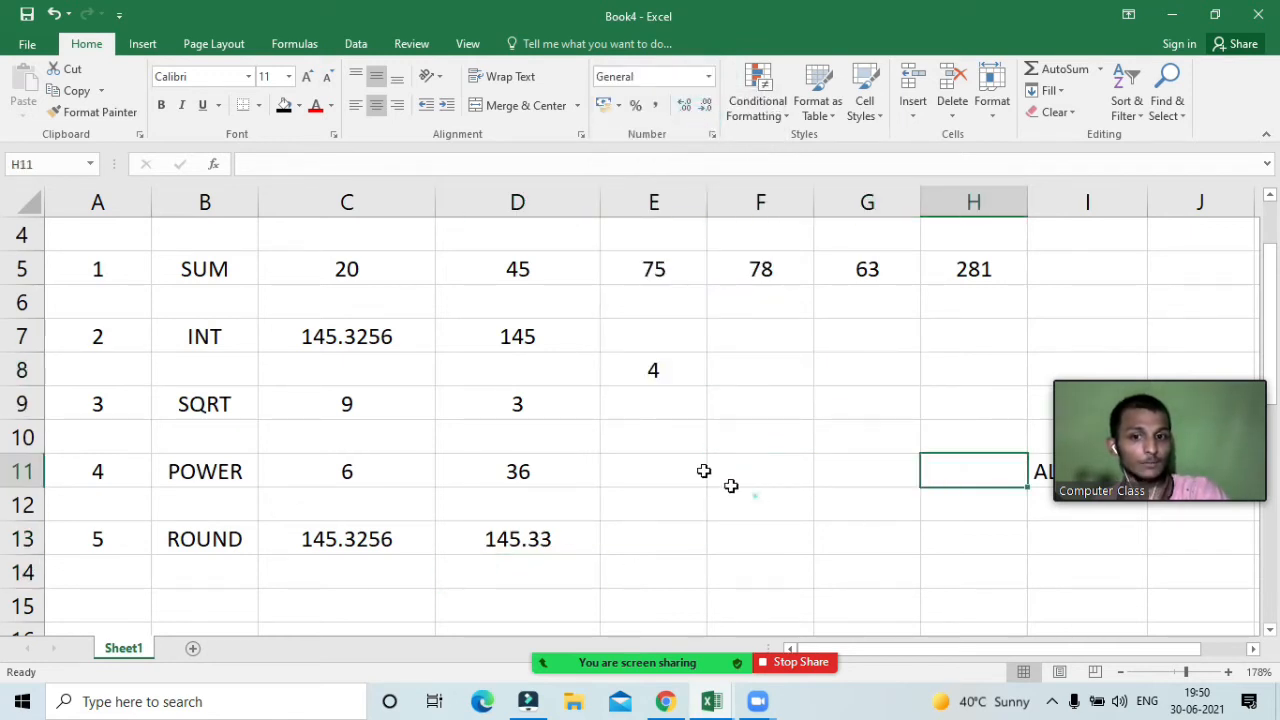
pyautogui.click(654, 437)
pyautogui.click(866, 368)
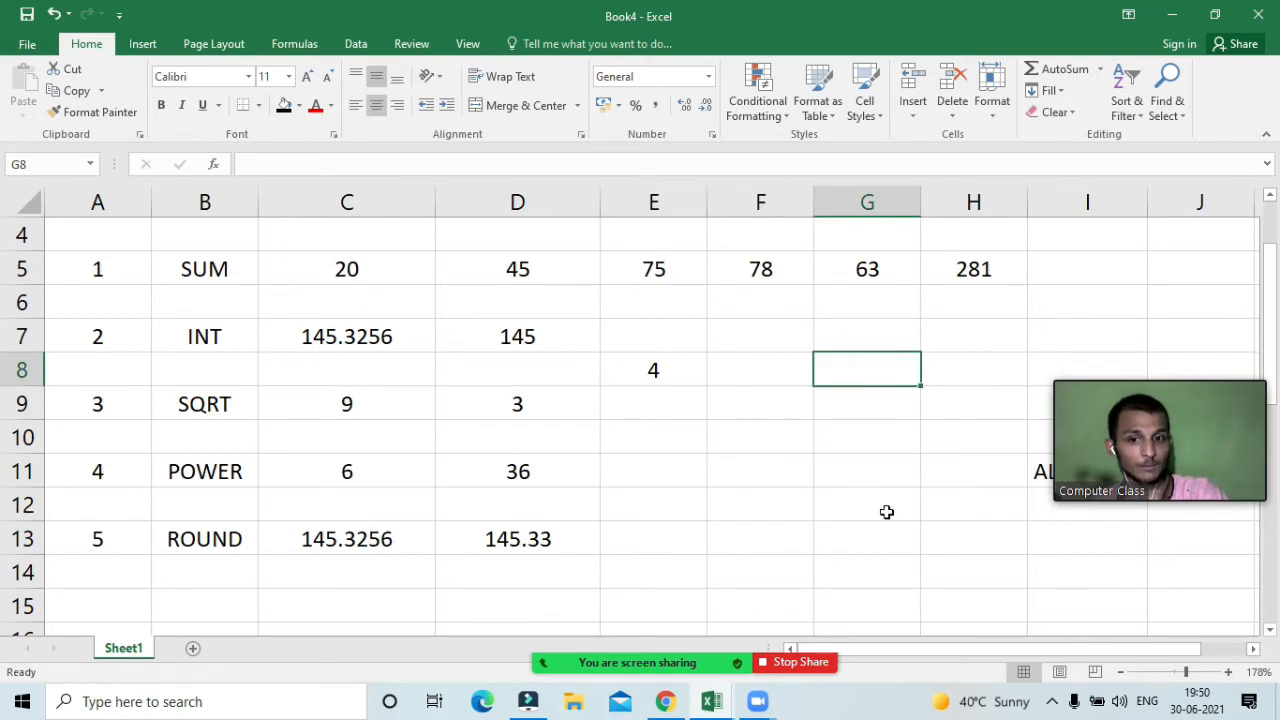
# Open the Zoom participants list, ask all participants to unmute, and look through the list
pyautogui.click(555, 550)
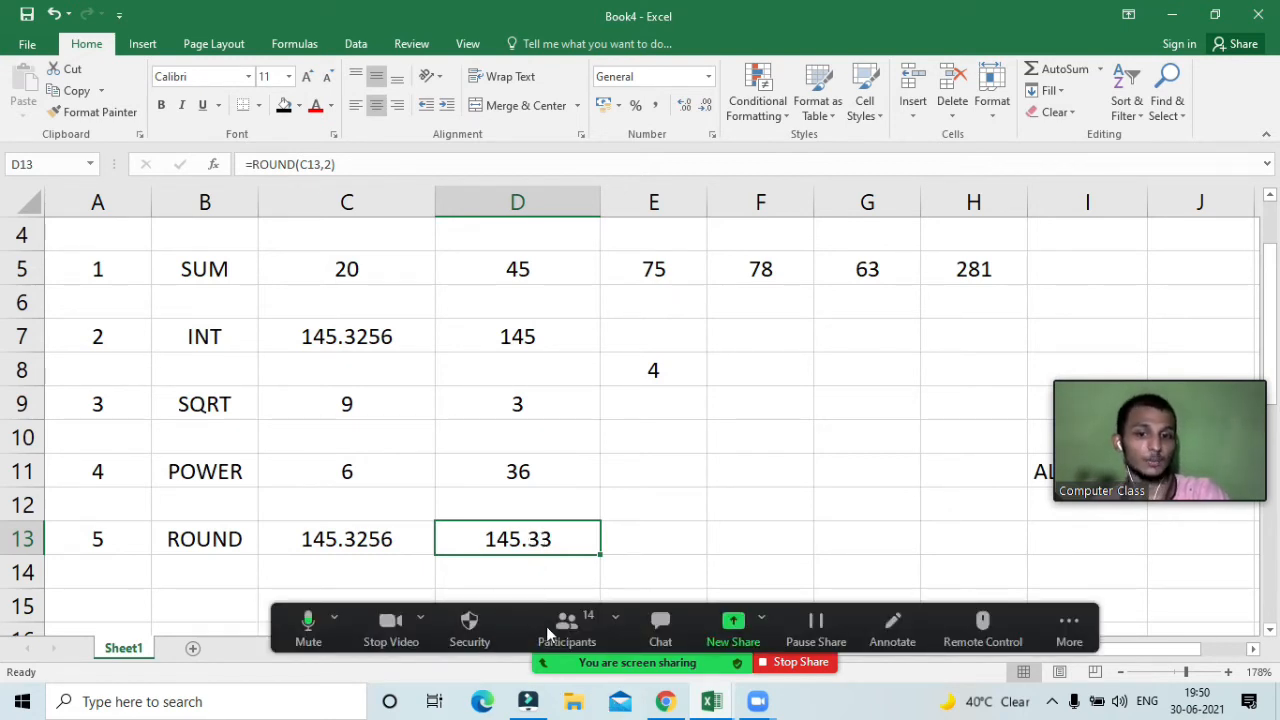
pyautogui.click(568, 625)
pyautogui.click(1200, 657)
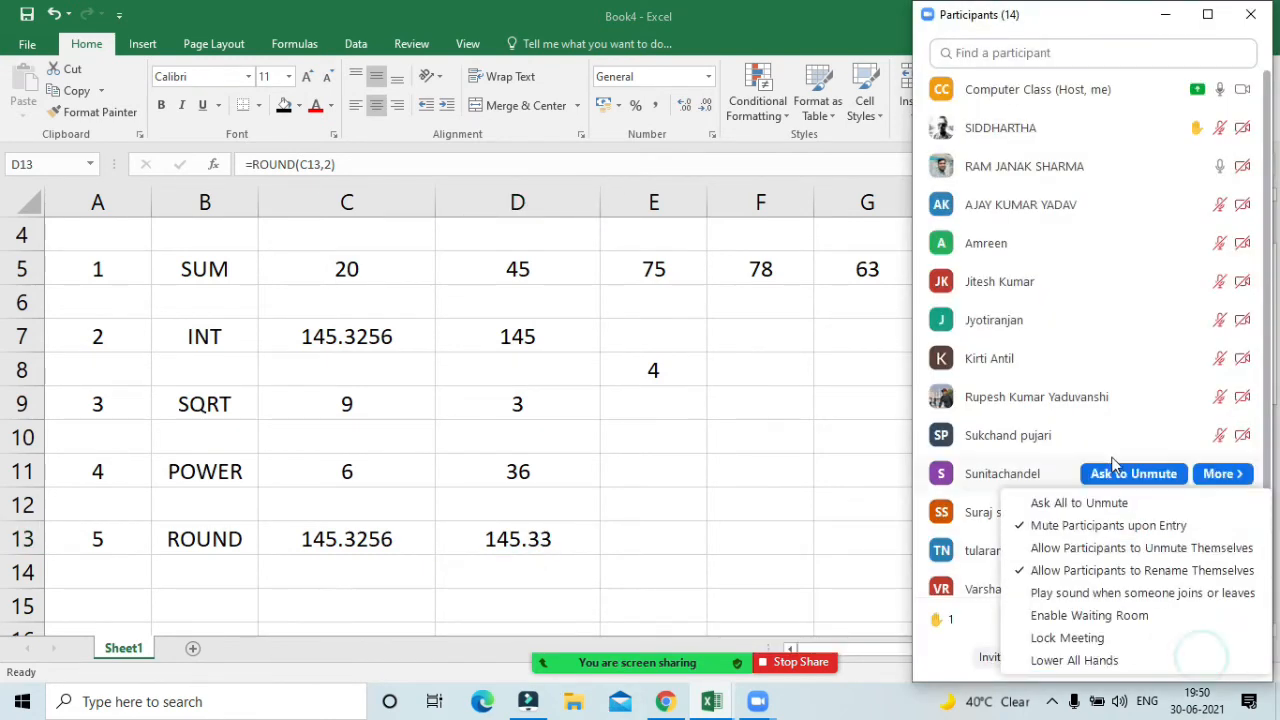
pyautogui.click(1108, 510)
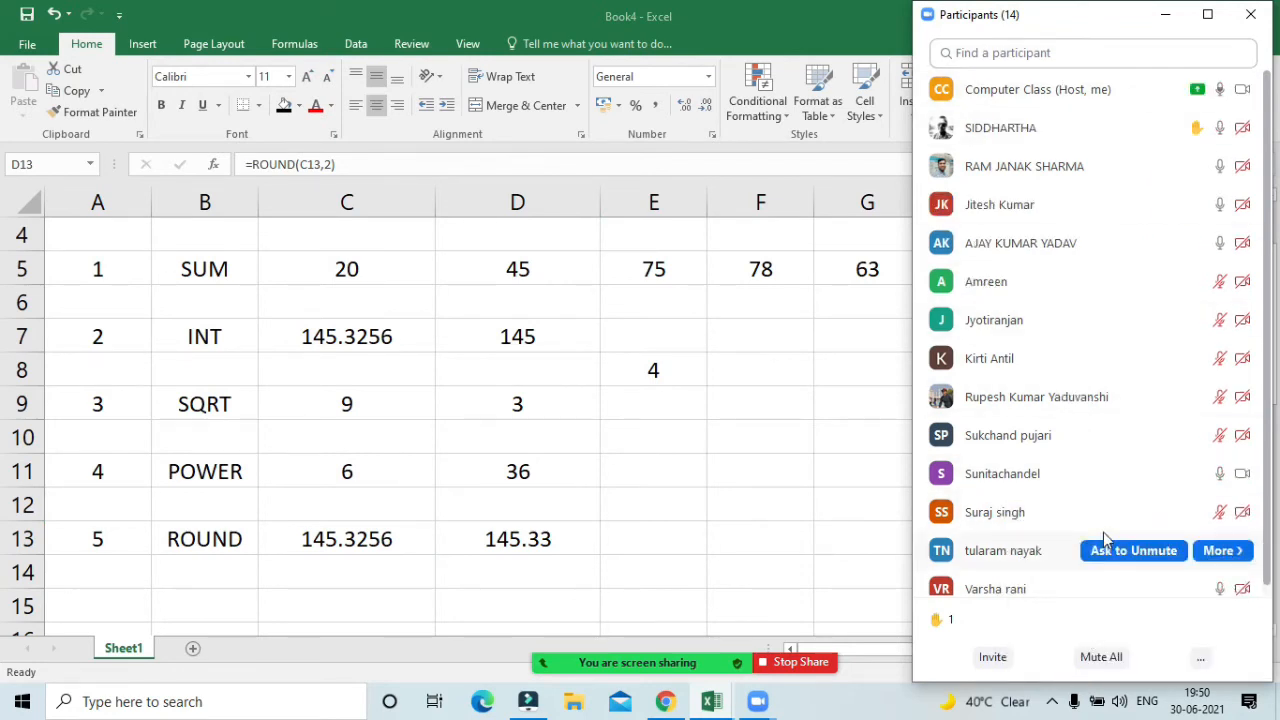
pyautogui.scroll(-1, 1110, 550)
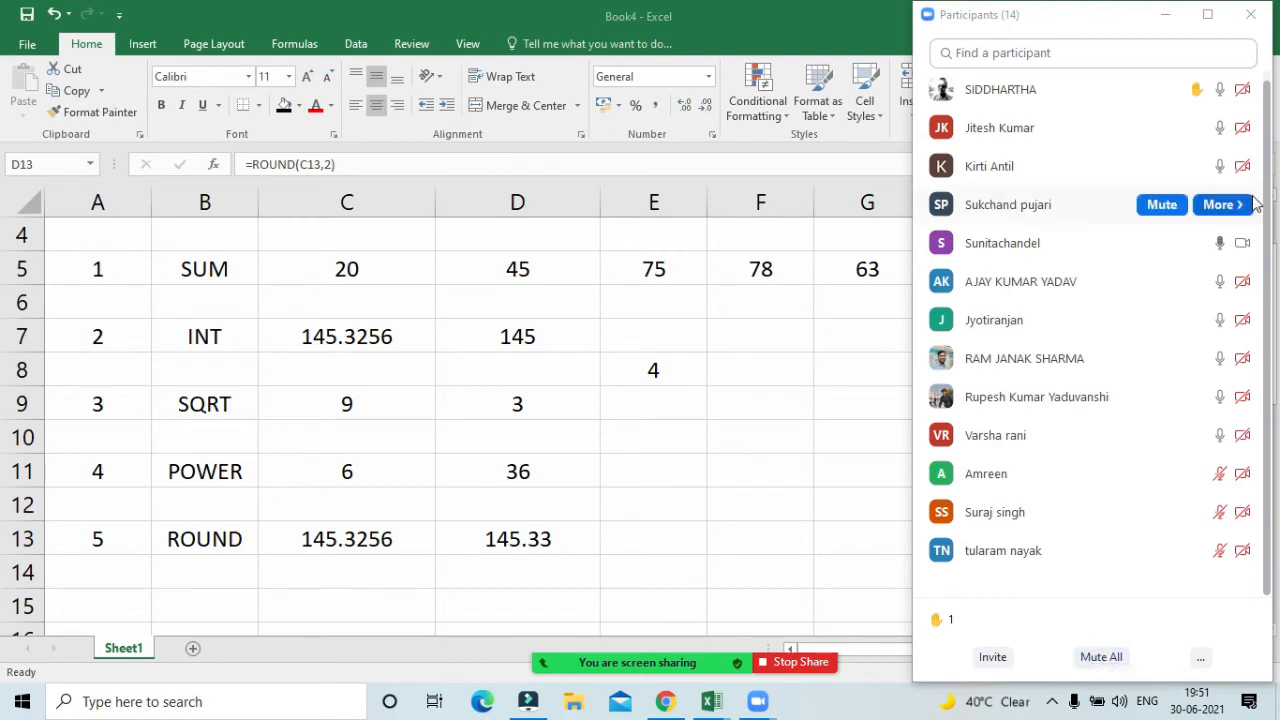
pyautogui.scroll(1, 1100, 140)
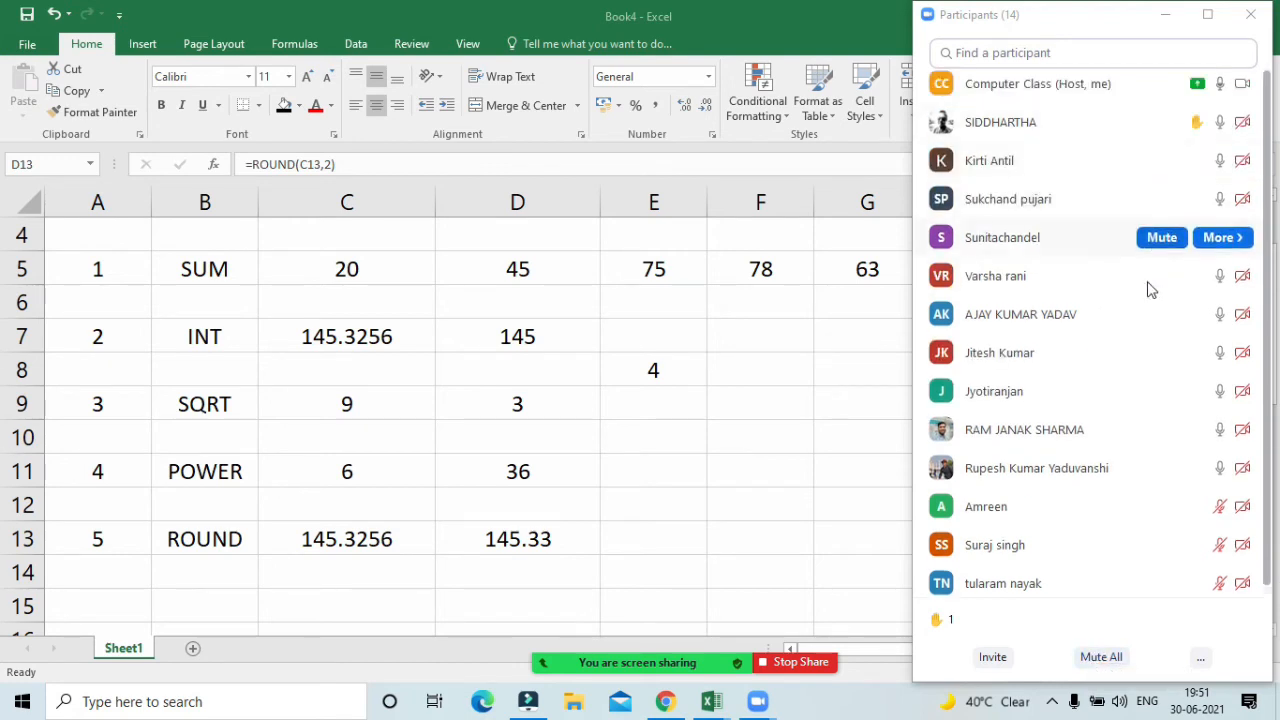
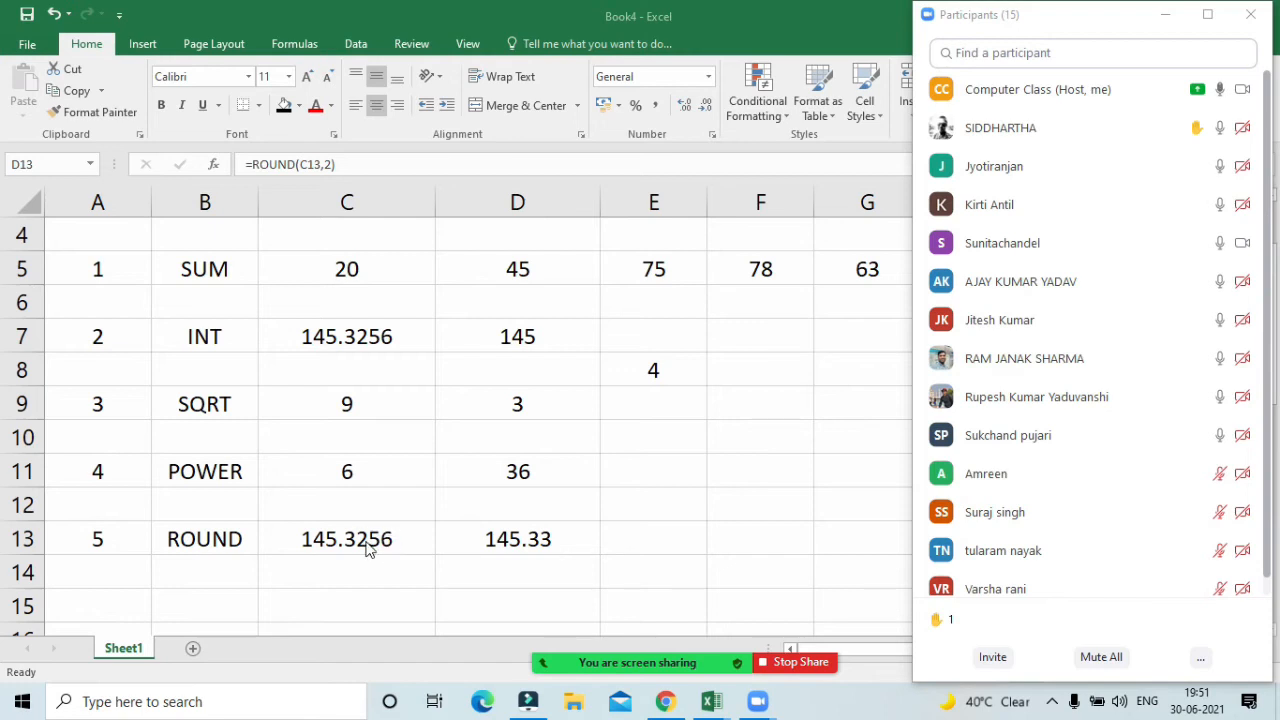
# Mute all current and new Zoom participants and minimize the participants window
pyautogui.click(541, 549)
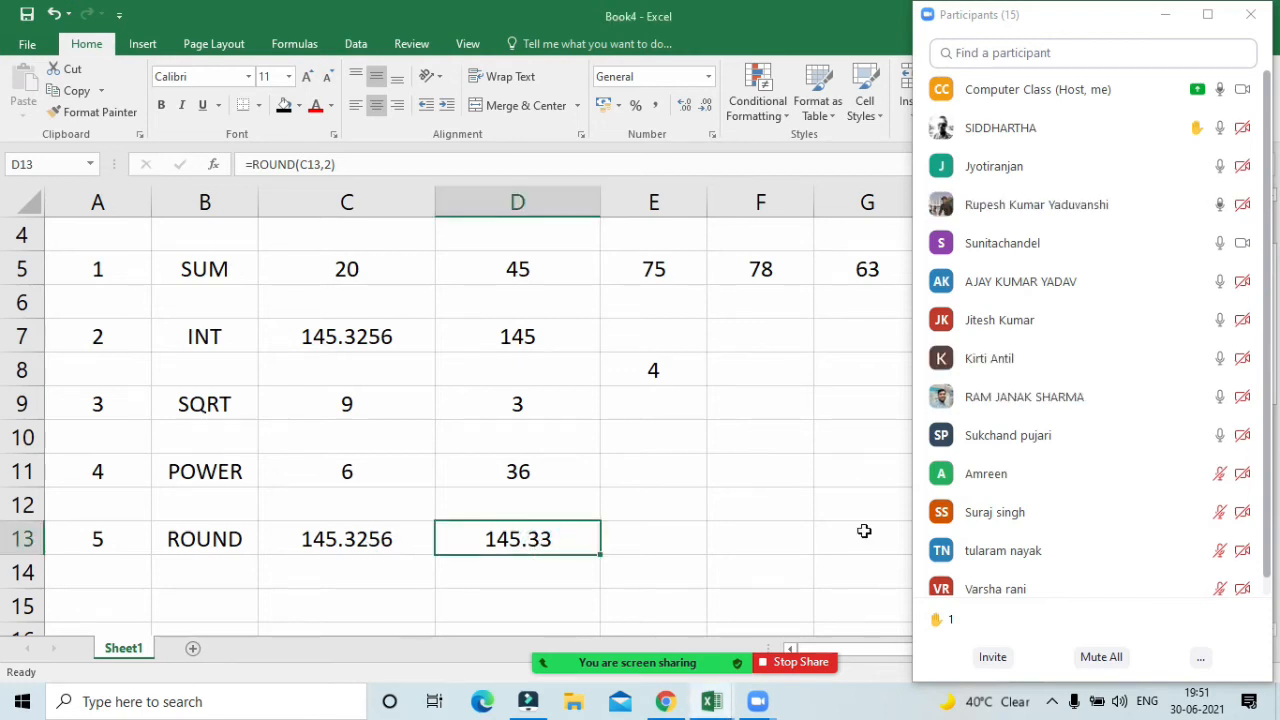
pyautogui.click(1101, 656)
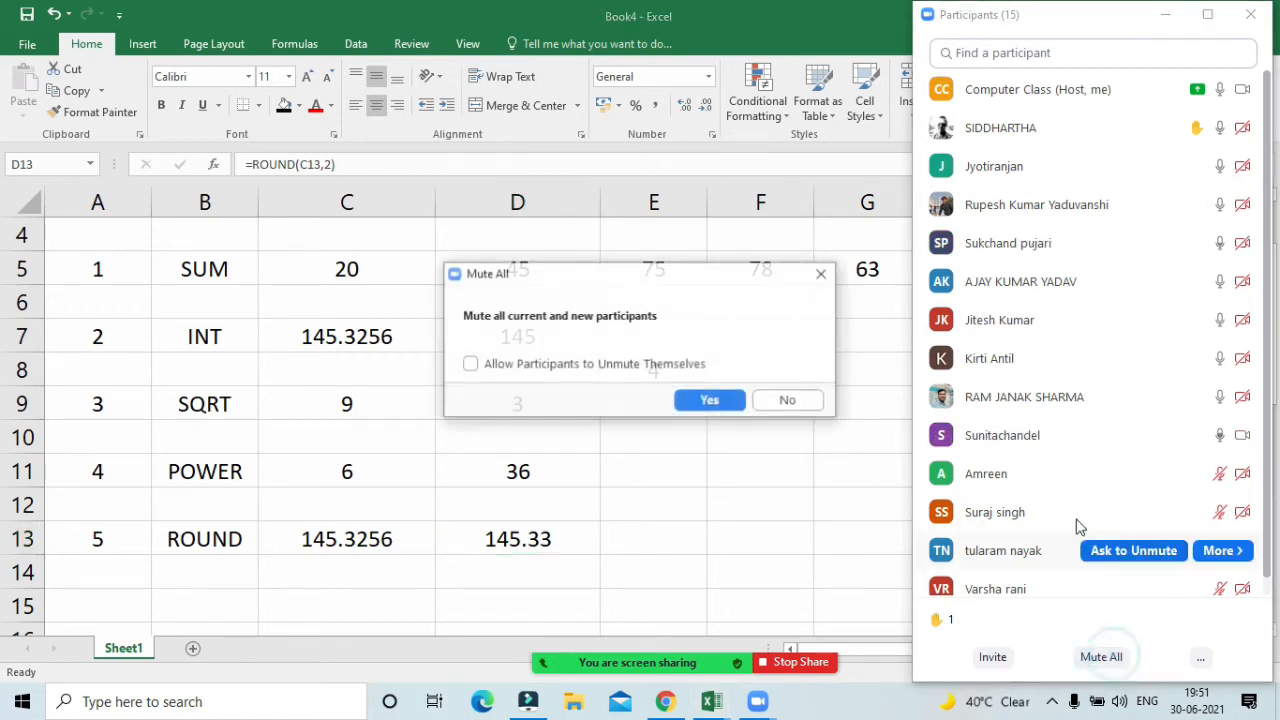
pyautogui.click(700, 404)
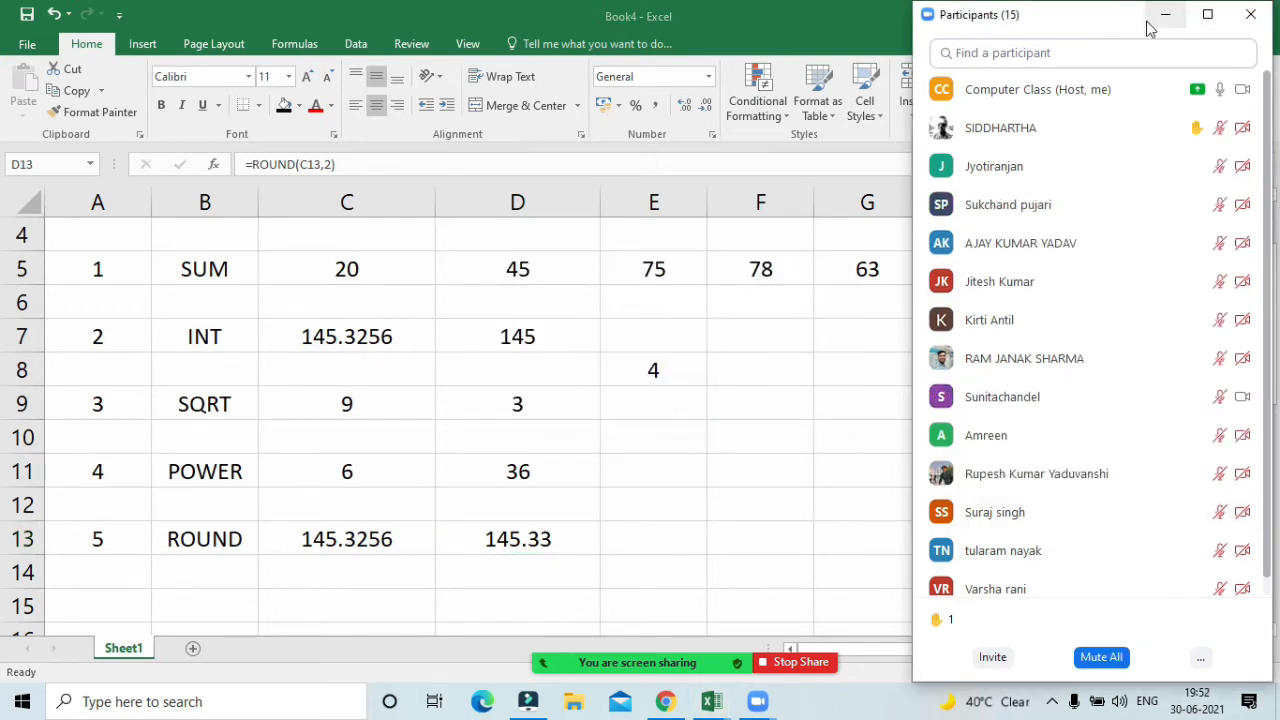
pyautogui.click(1152, 16)
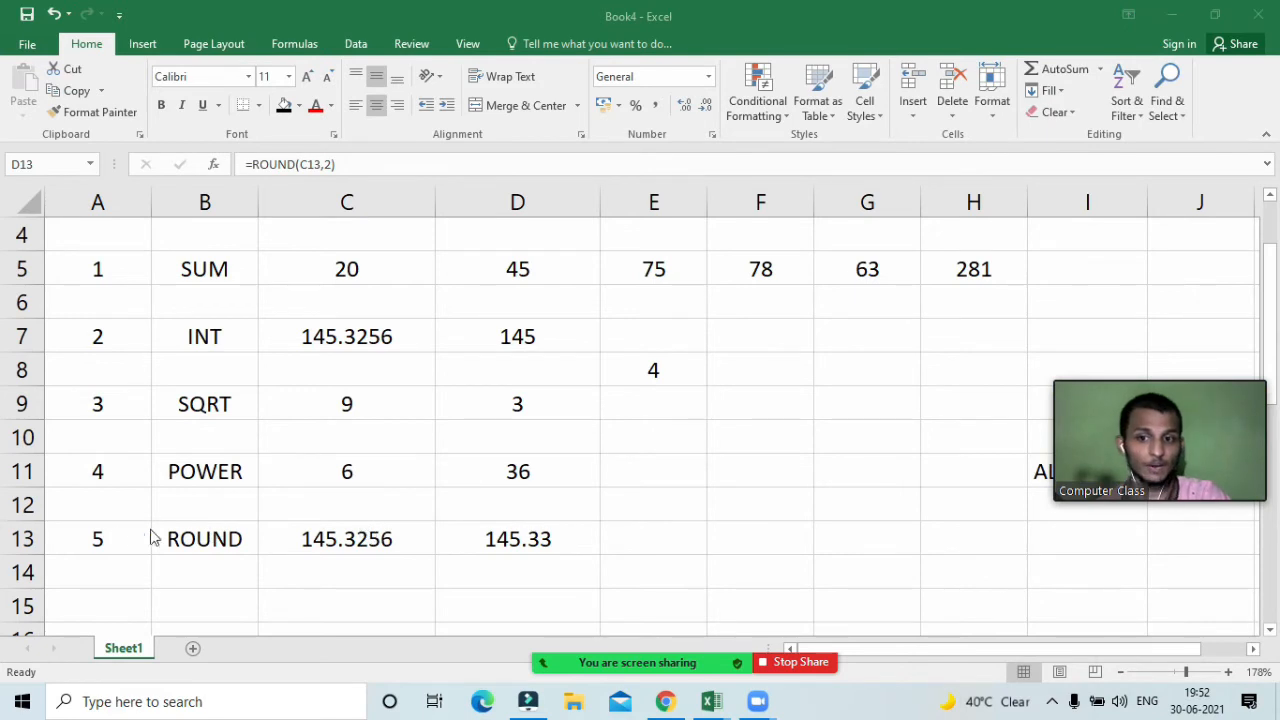
# Recommit the formula in D13 and set the cell's number format back to General
pyautogui.press('F2')
pyautogui.click(73, 599)
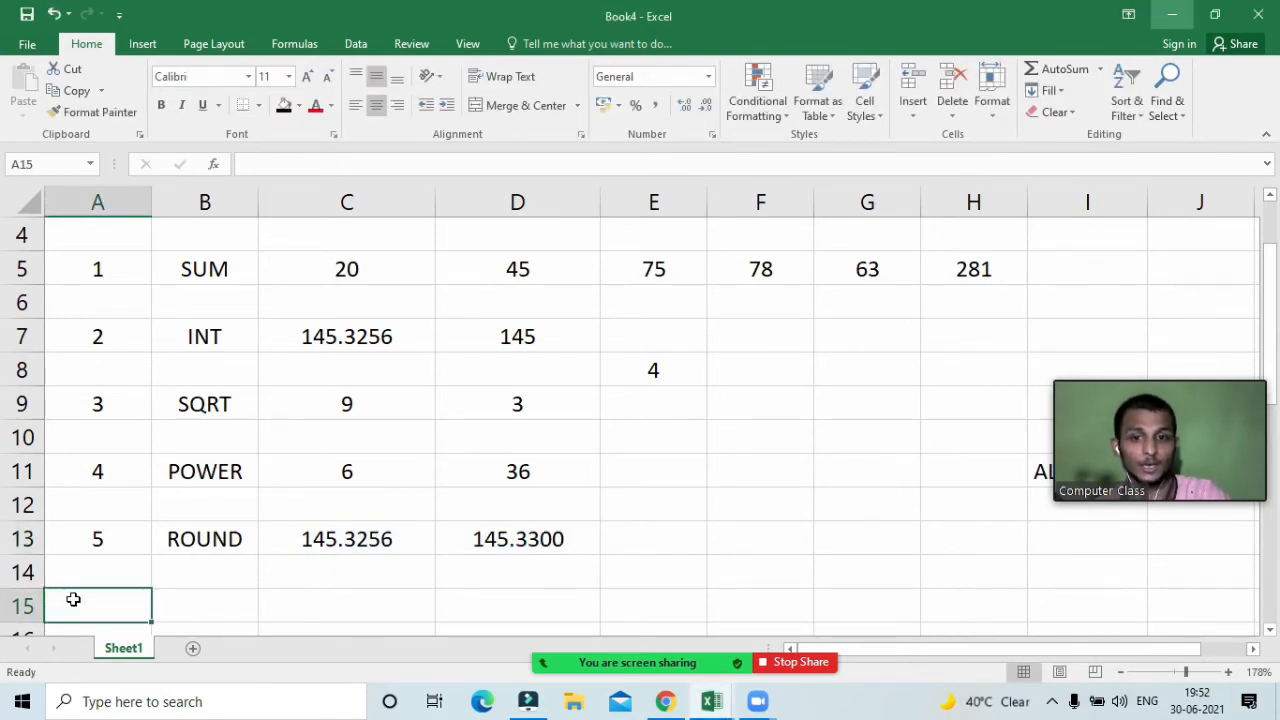
pyautogui.click(517, 533)
pyautogui.click(707, 77)
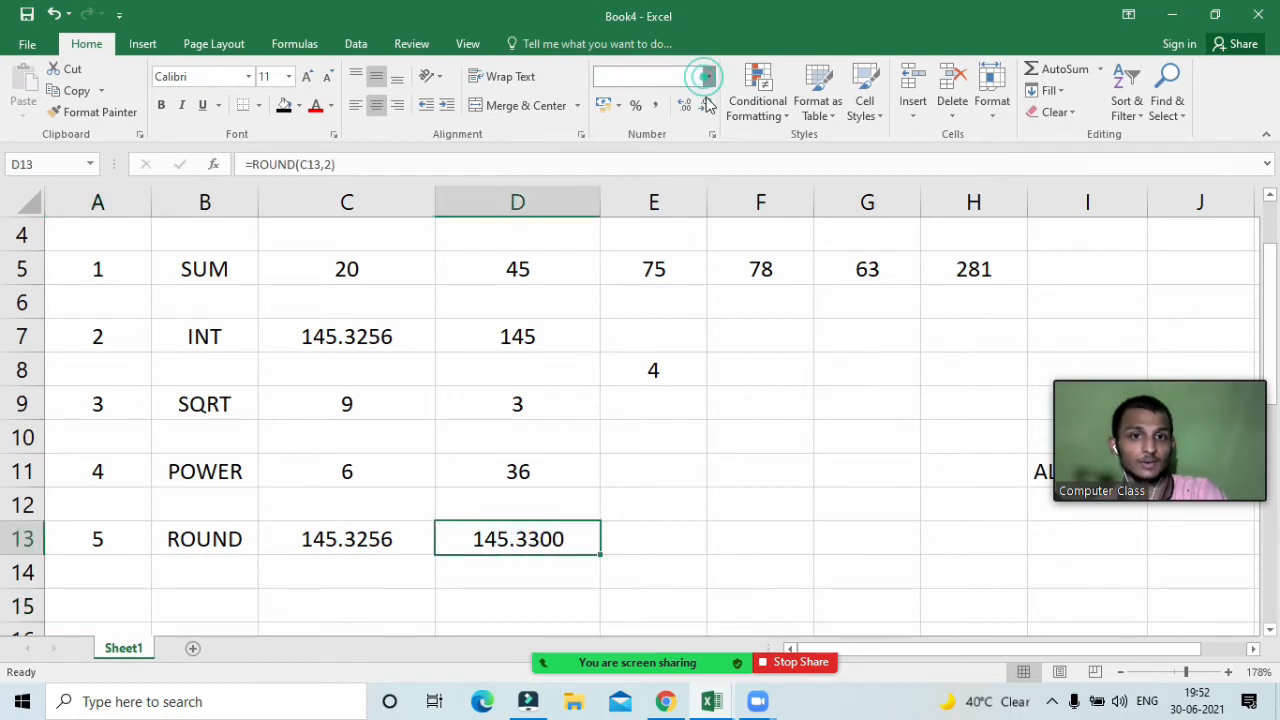
pyautogui.click(703, 110)
# Fill row 15 with serial number 6, the label MOD, and the values 120 in C15 and 12 in D15
pyautogui.click(110, 607)
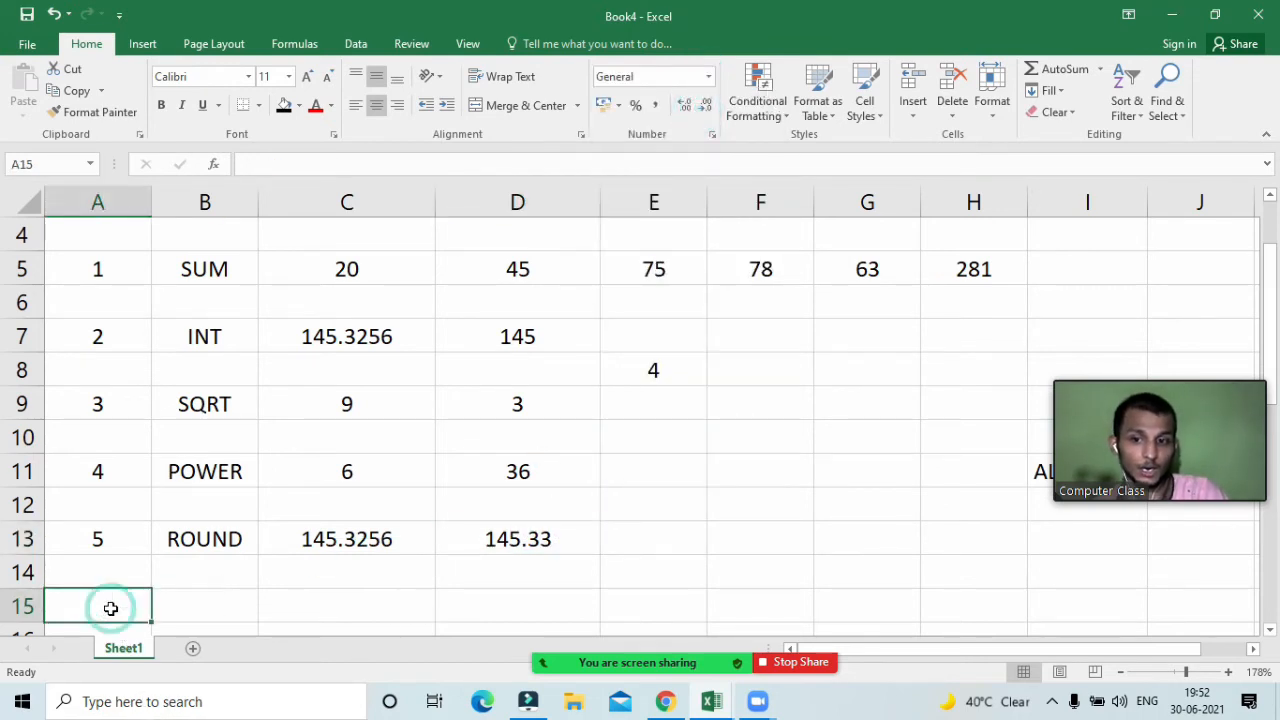
pyautogui.write('6')
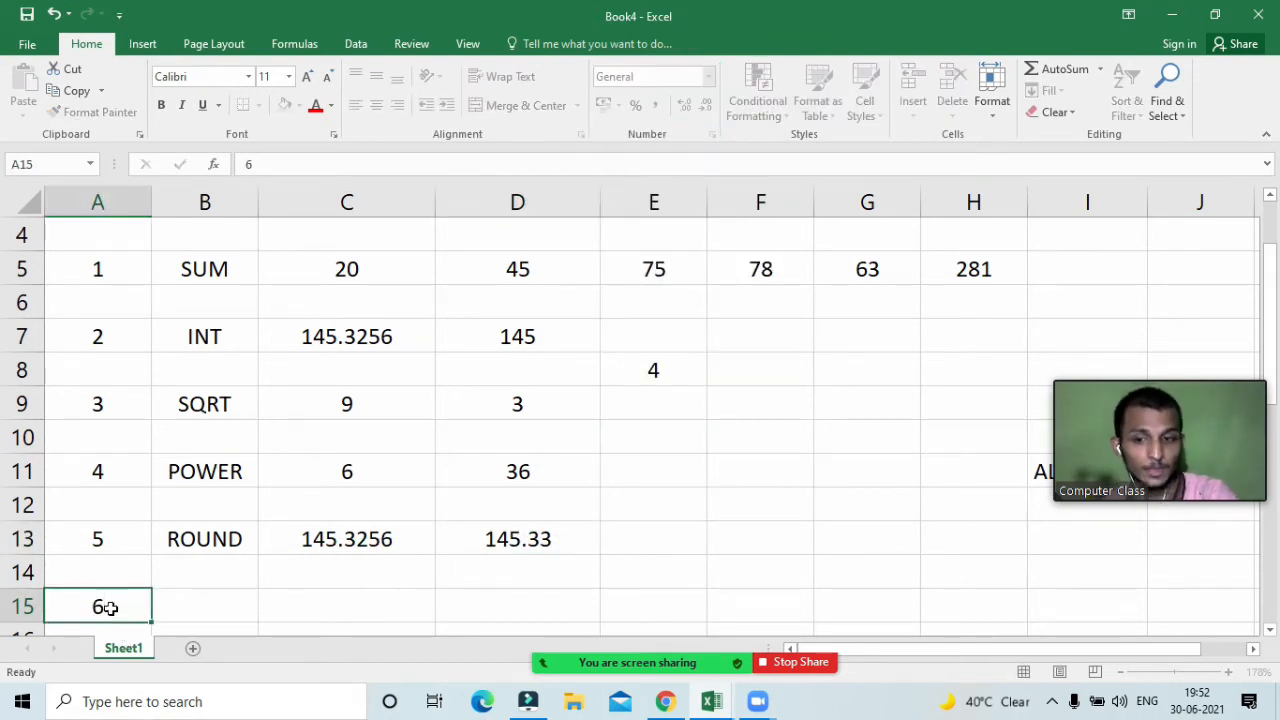
pyautogui.press('Tab')
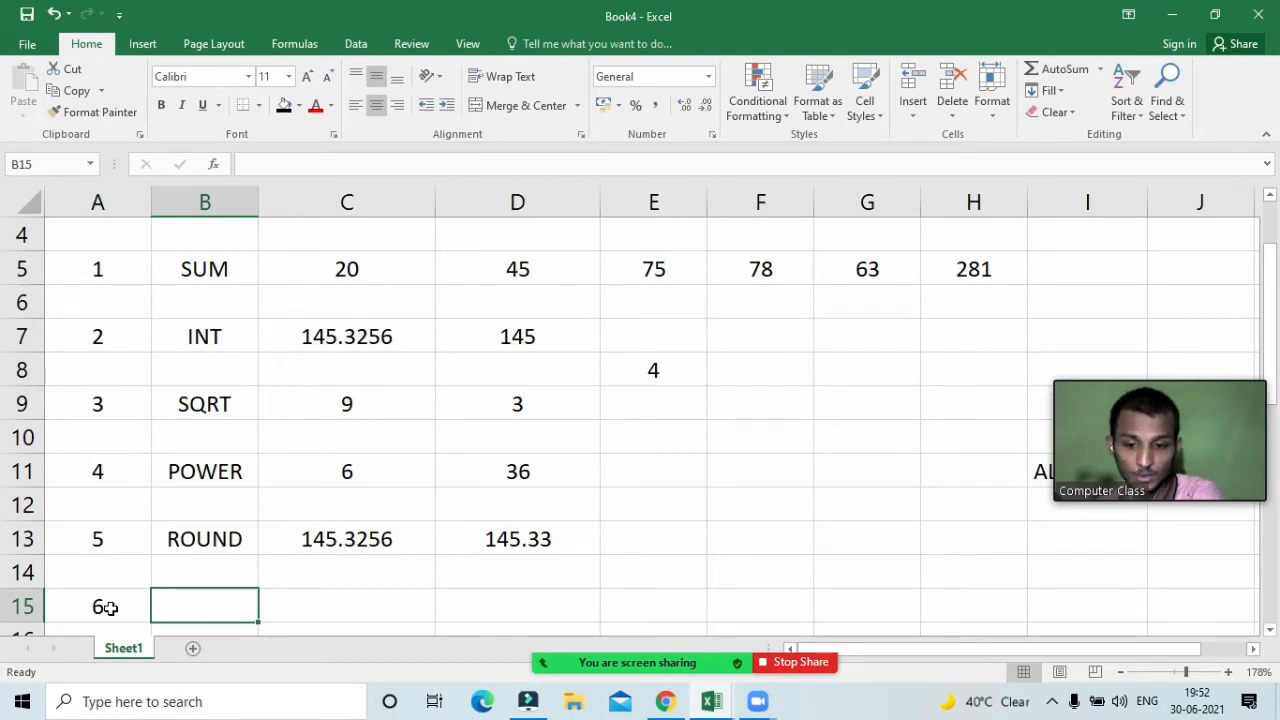
pyautogui.write('MOD')
pyautogui.press('Tab')
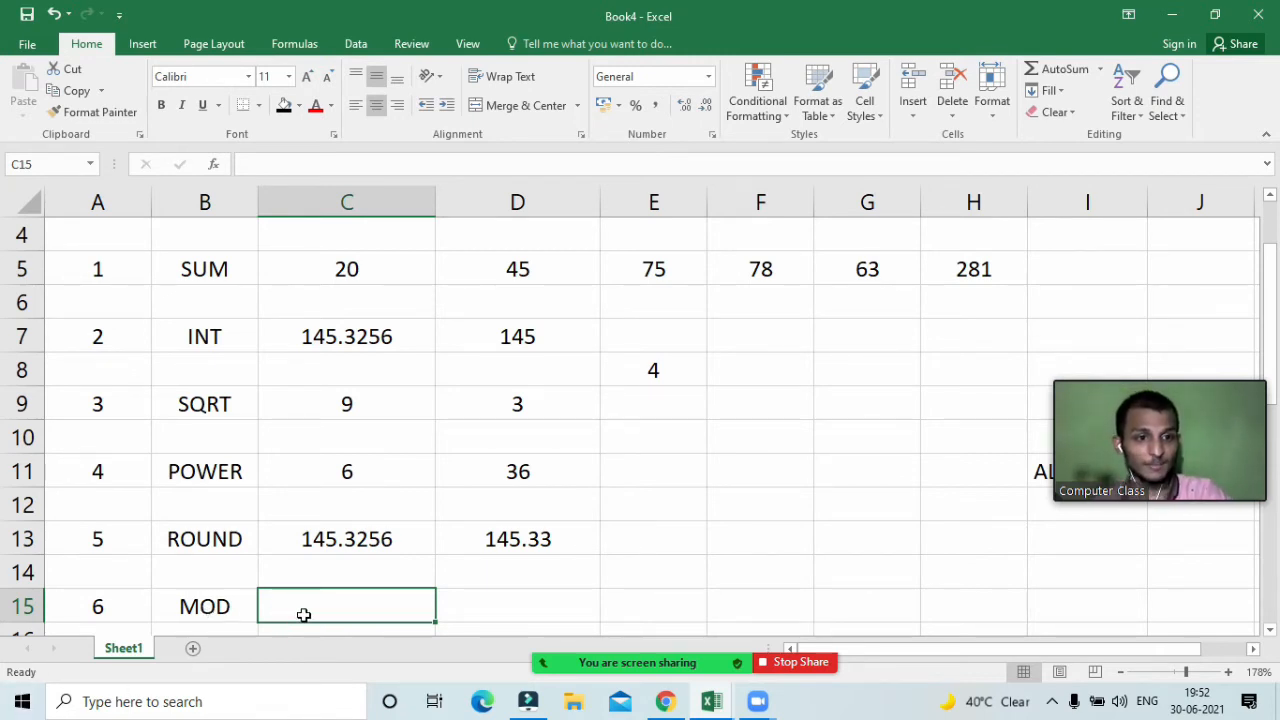
pyautogui.write('120')
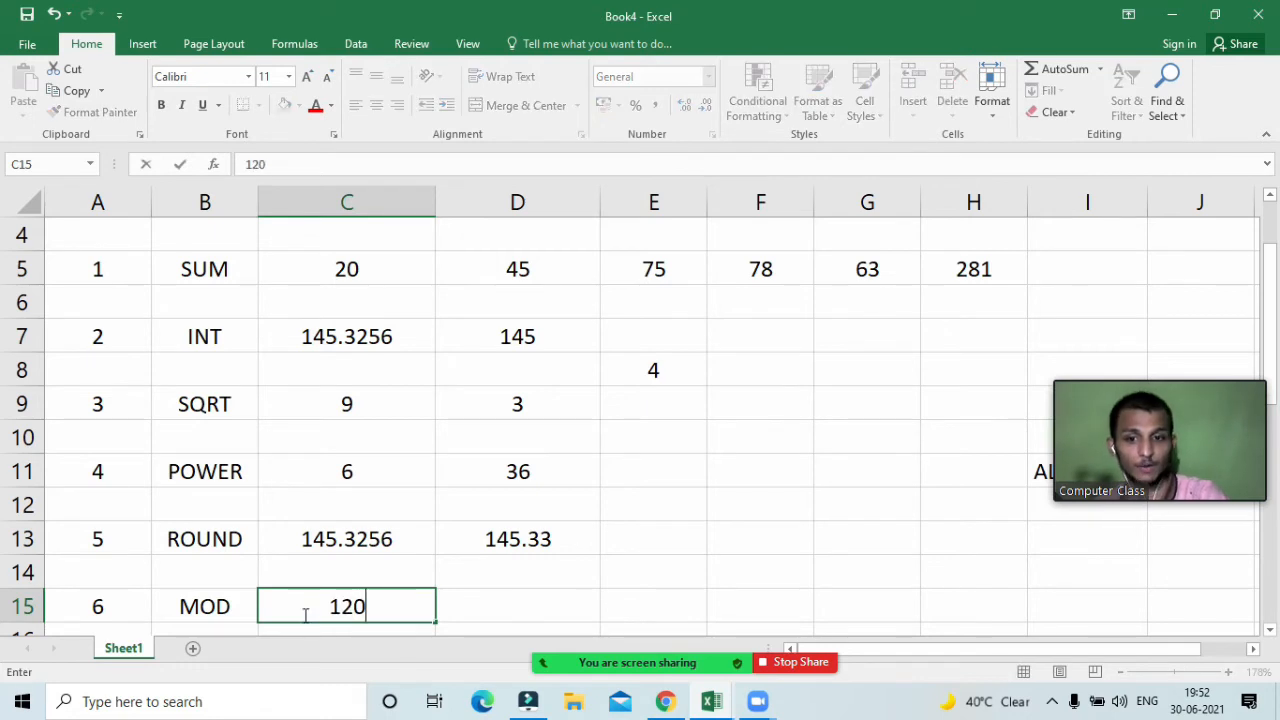
pyautogui.press('Tab')
pyautogui.write('12')
pyautogui.press('Tab')
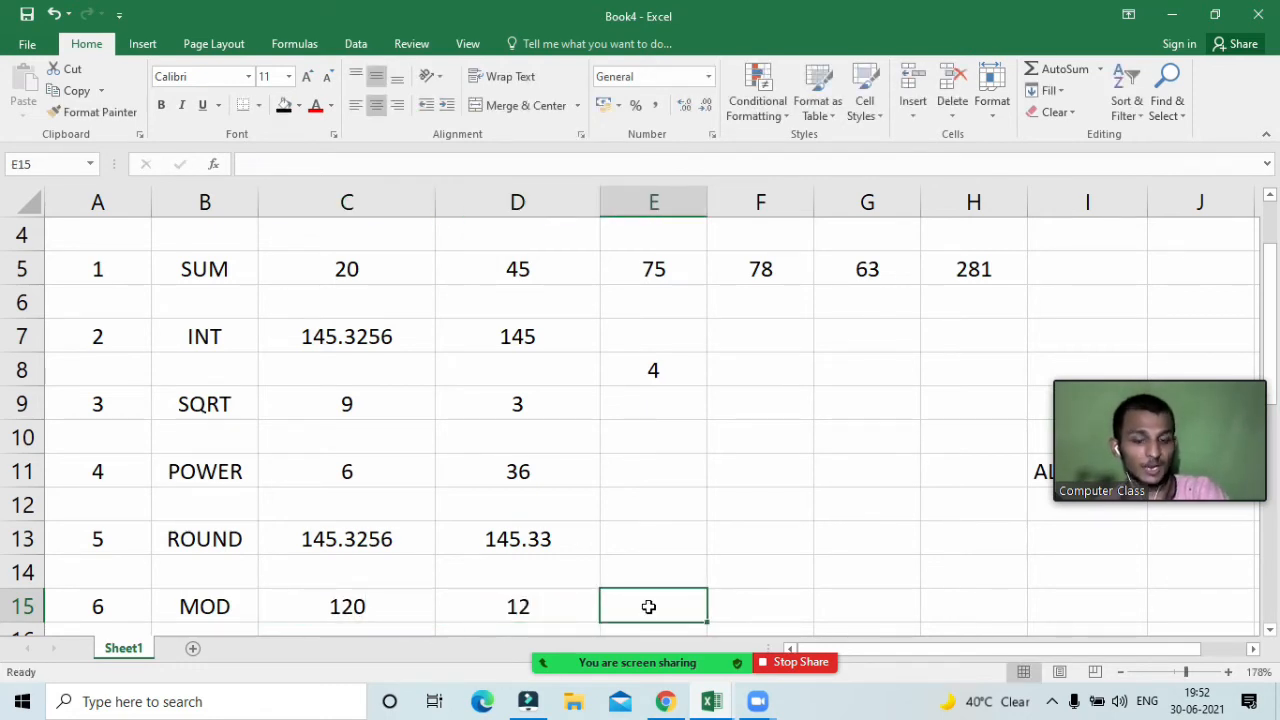
# Start a MOD formula in E15 with C15 as the number argument
pyautogui.write('=')
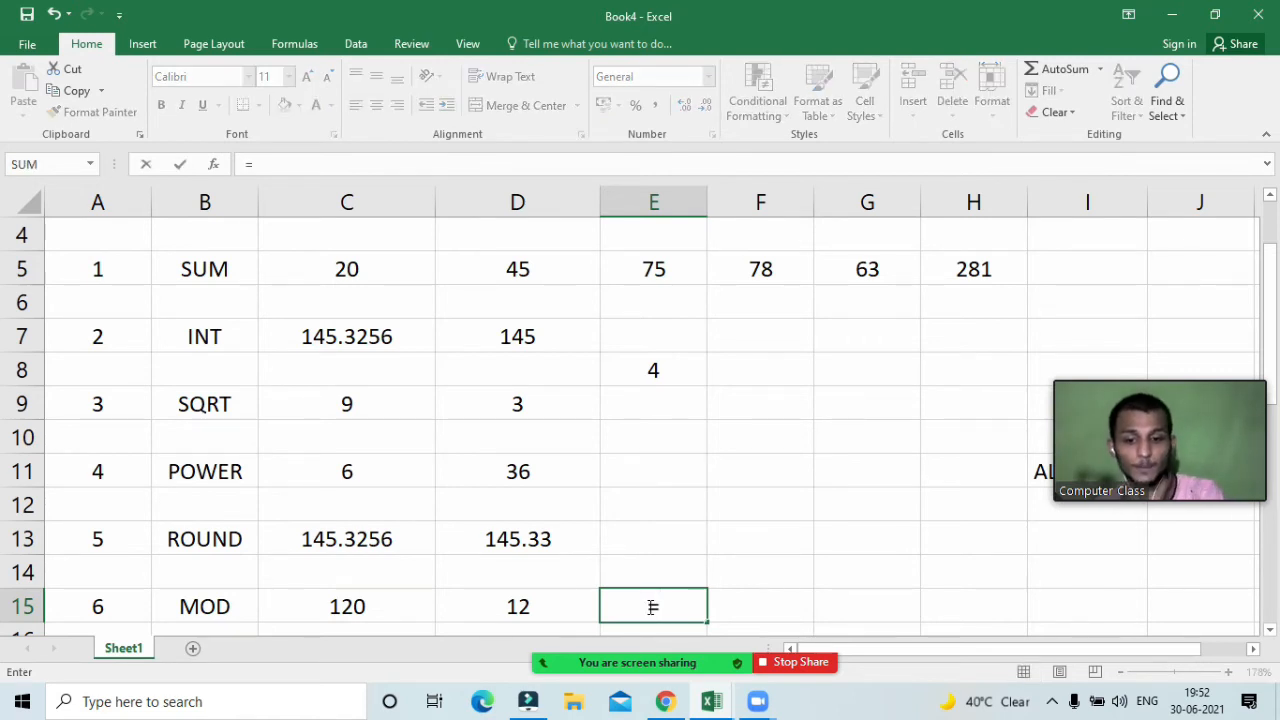
pyautogui.write('MOD(')
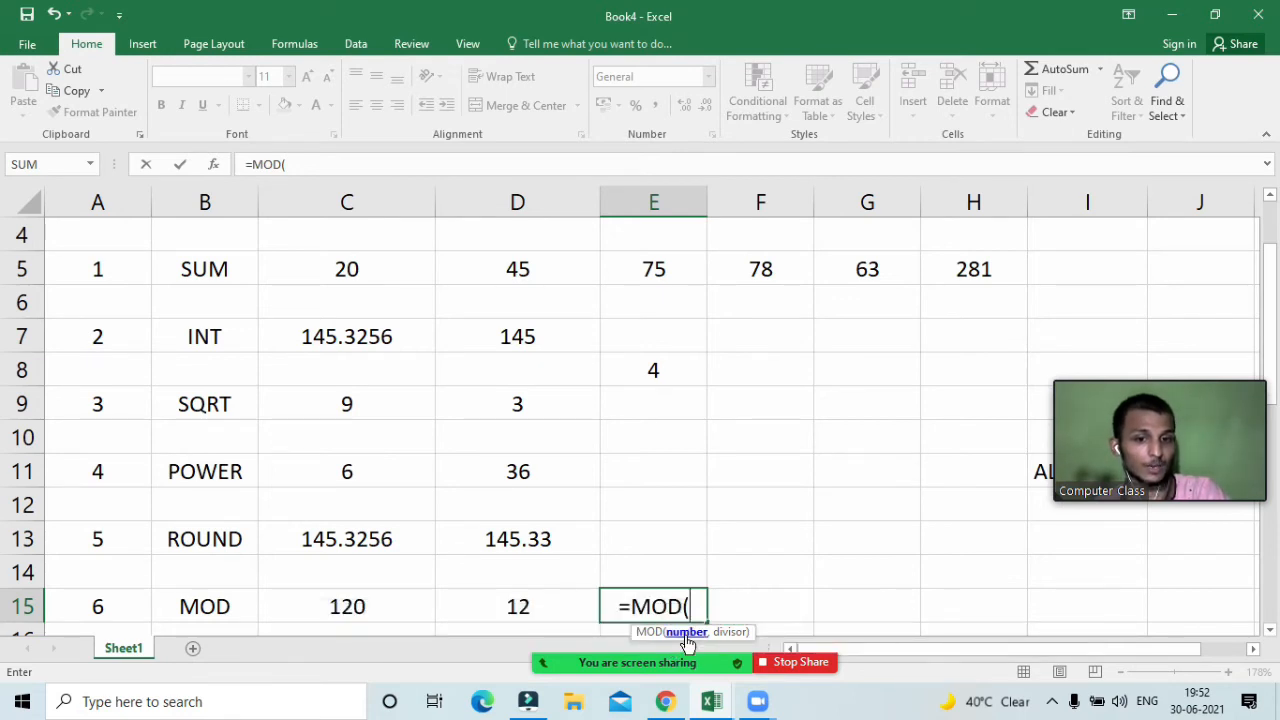
pyautogui.scroll(-2, 625, 518)
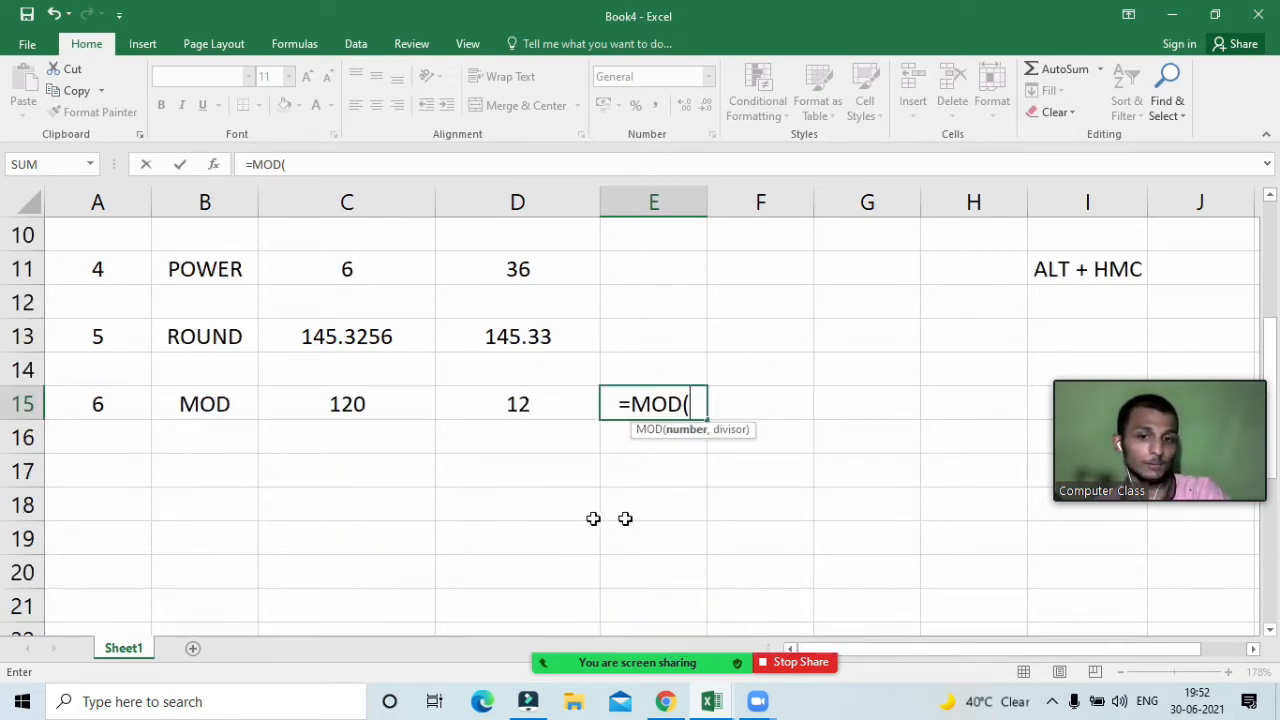
pyautogui.click(338, 408)
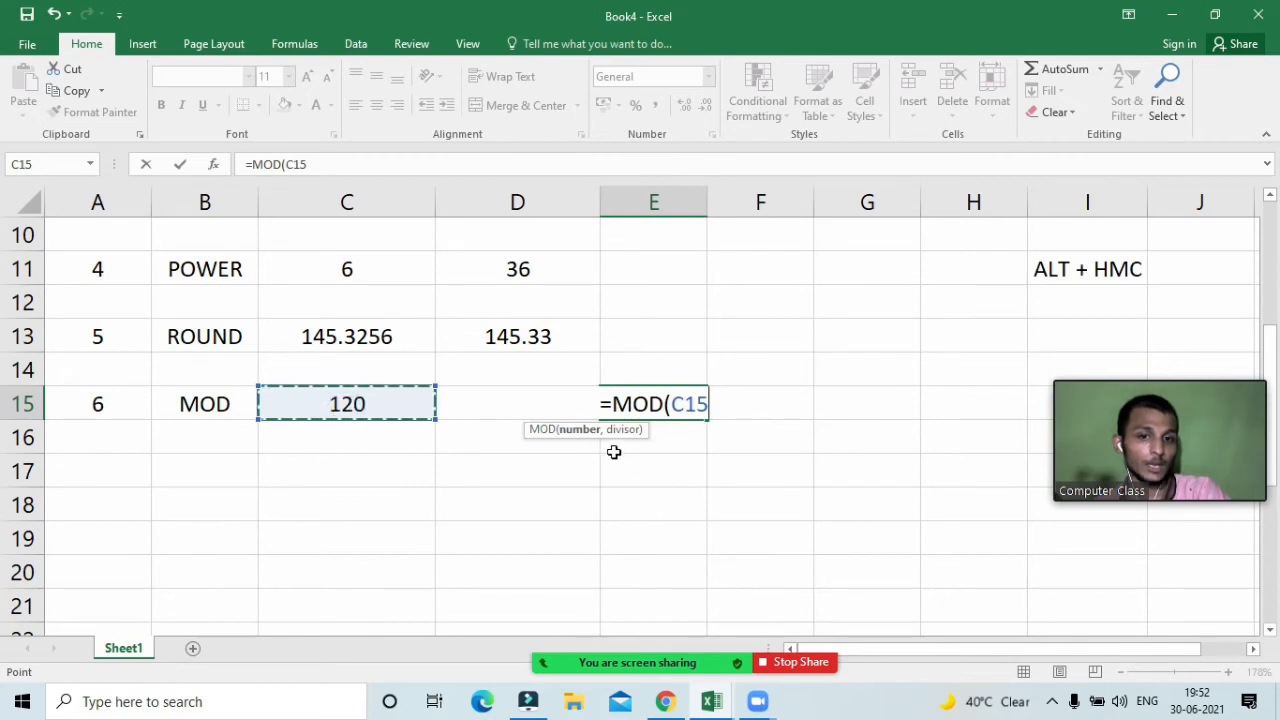
pyautogui.write(',')
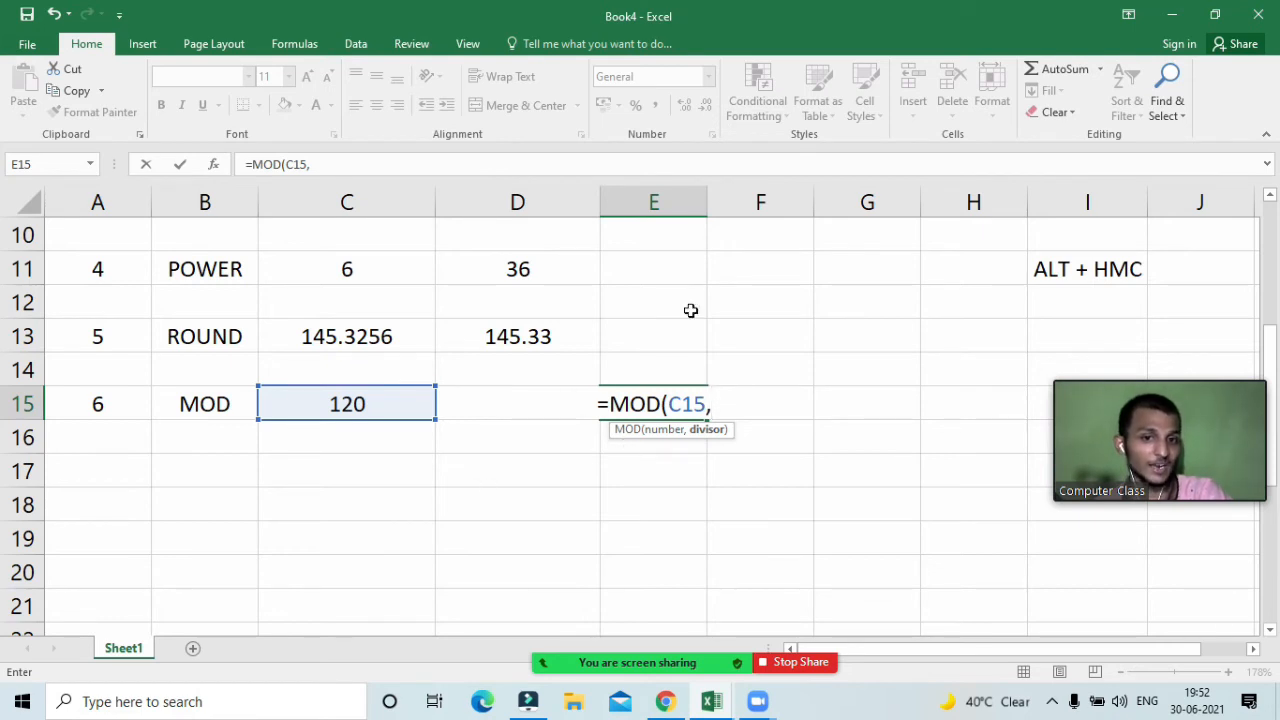
pyautogui.click(711, 208)
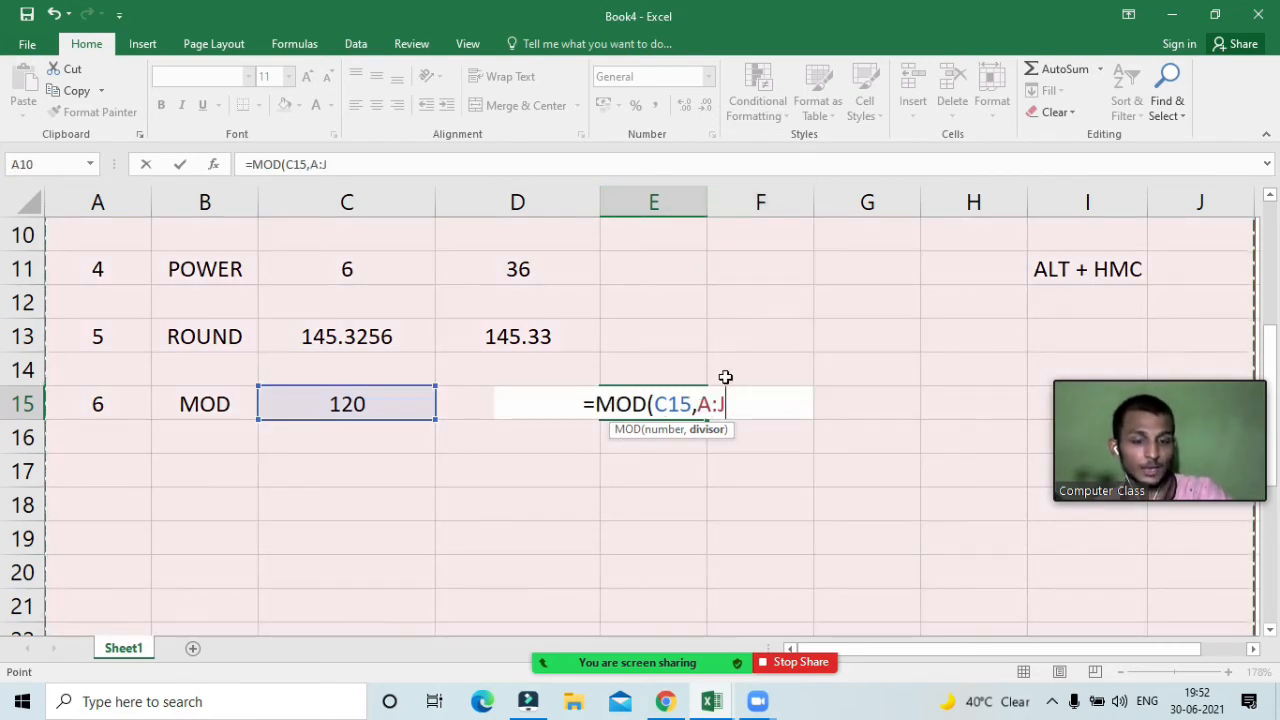
pyautogui.press('BackSpace')
pyautogui.press('BackSpace')
pyautogui.press('BackSpace')
pyautogui.press('BackSpace')
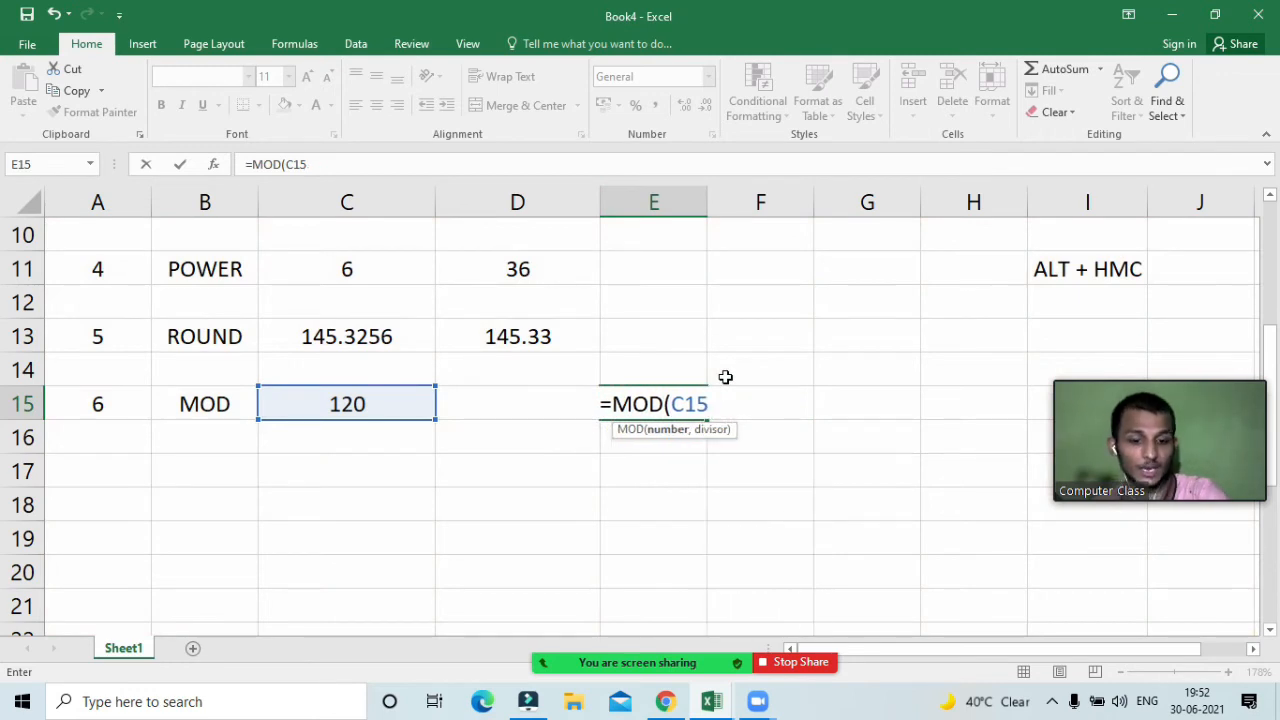
pyautogui.write(',')
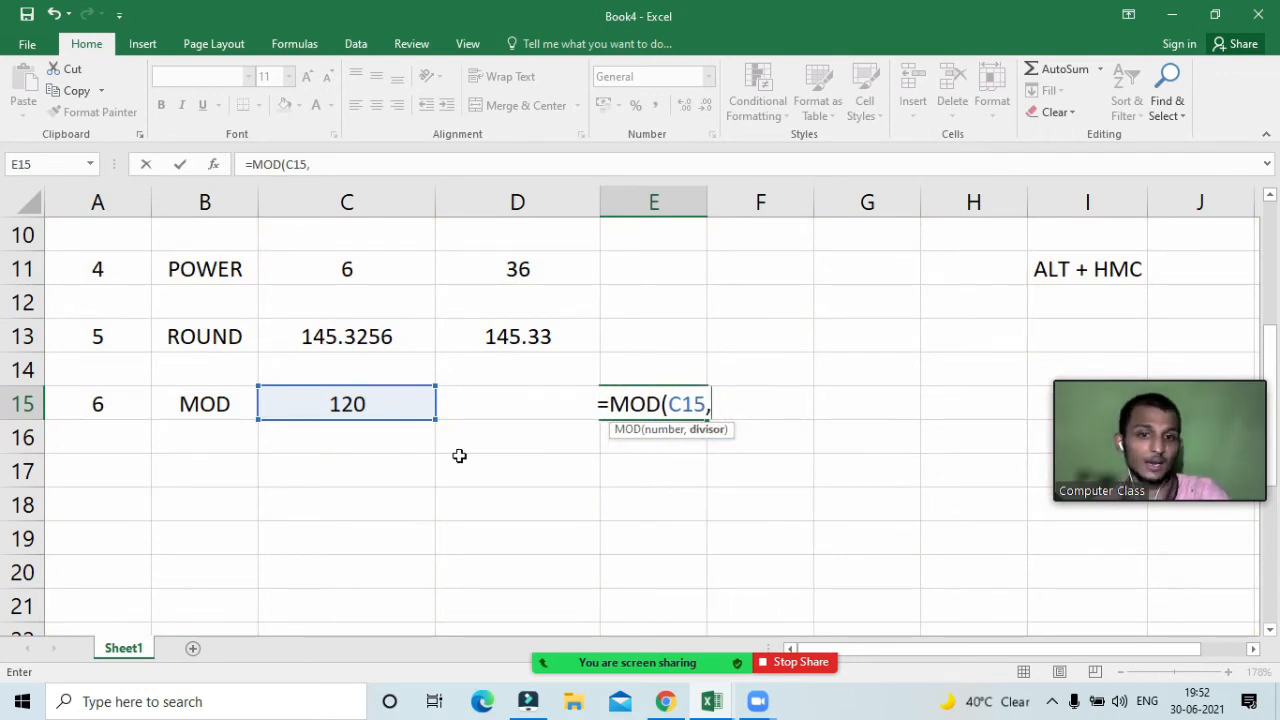
# Complete the MOD formula in E15 with D15 as the divisor, giving =MOD(C15,D15)
pyautogui.click(628, 411)
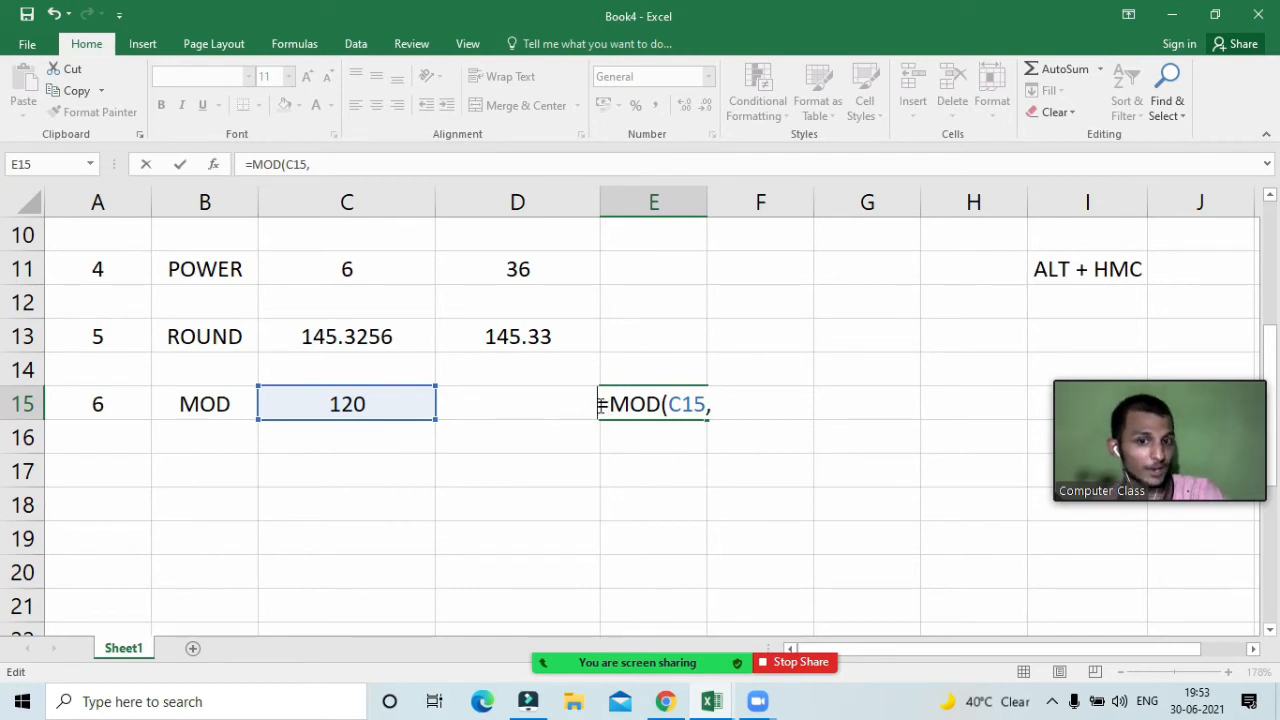
pyautogui.click(711, 406)
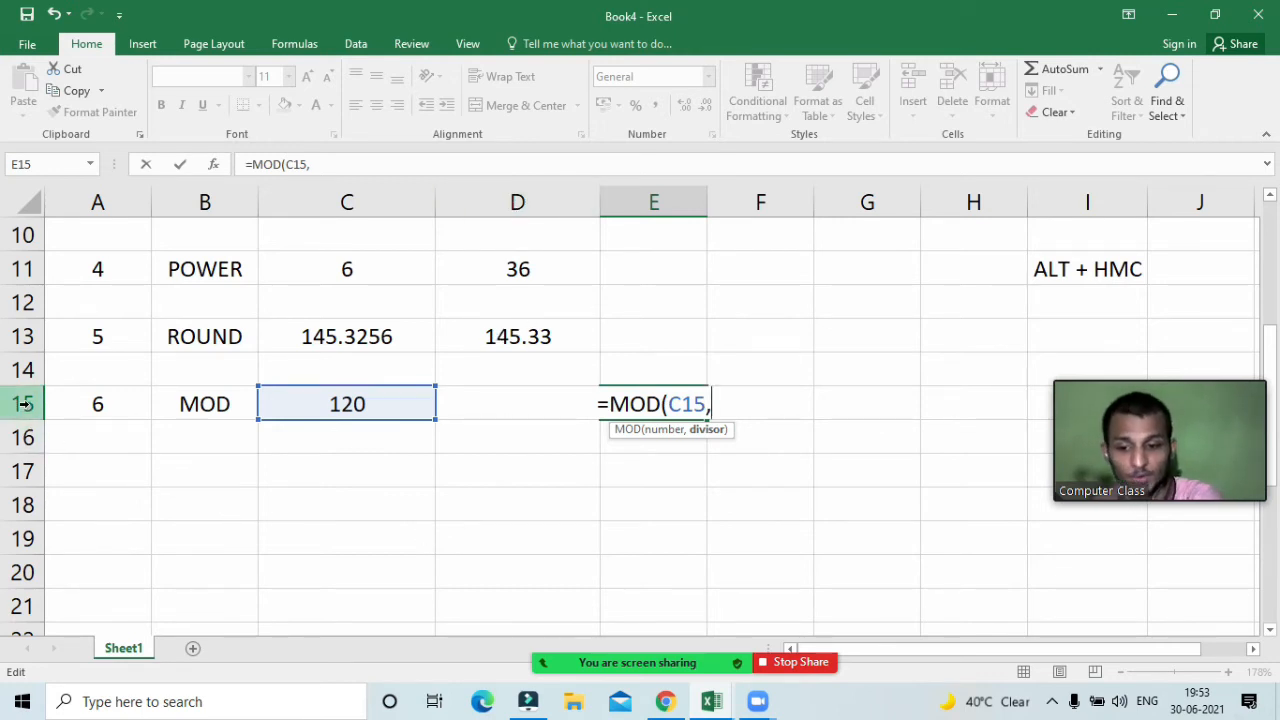
pyautogui.write('D15')
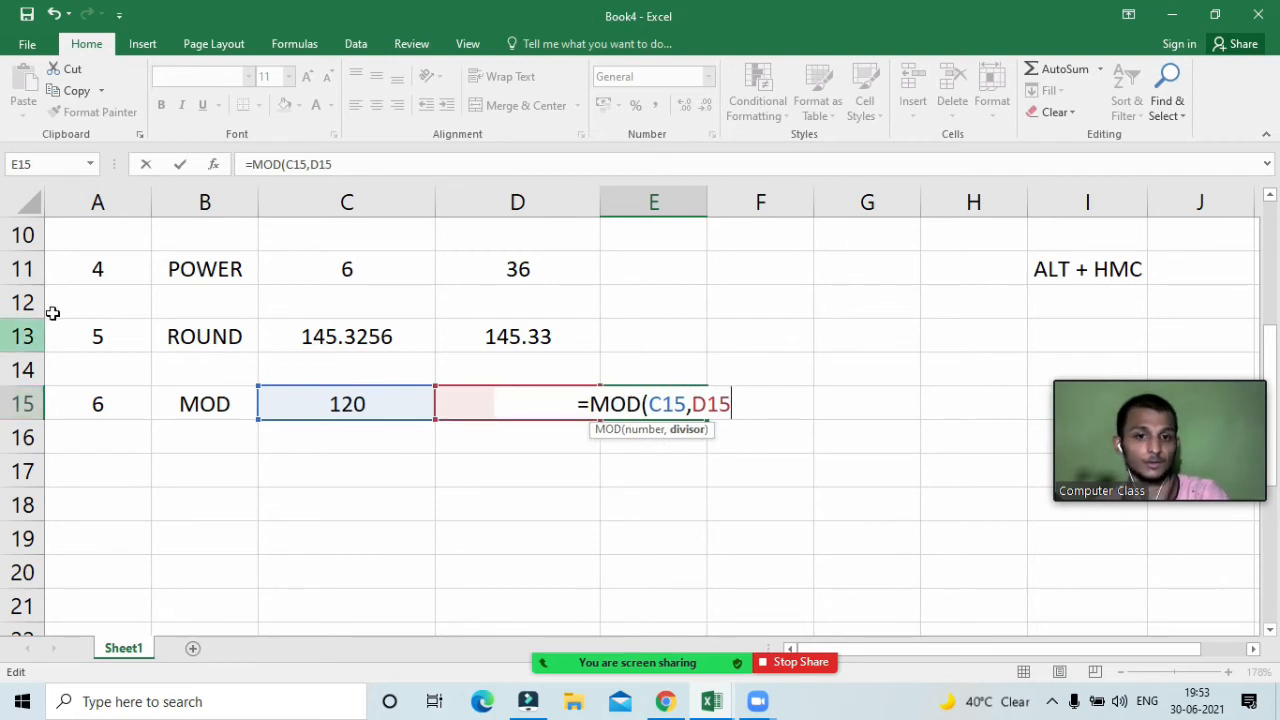
pyautogui.write(')')
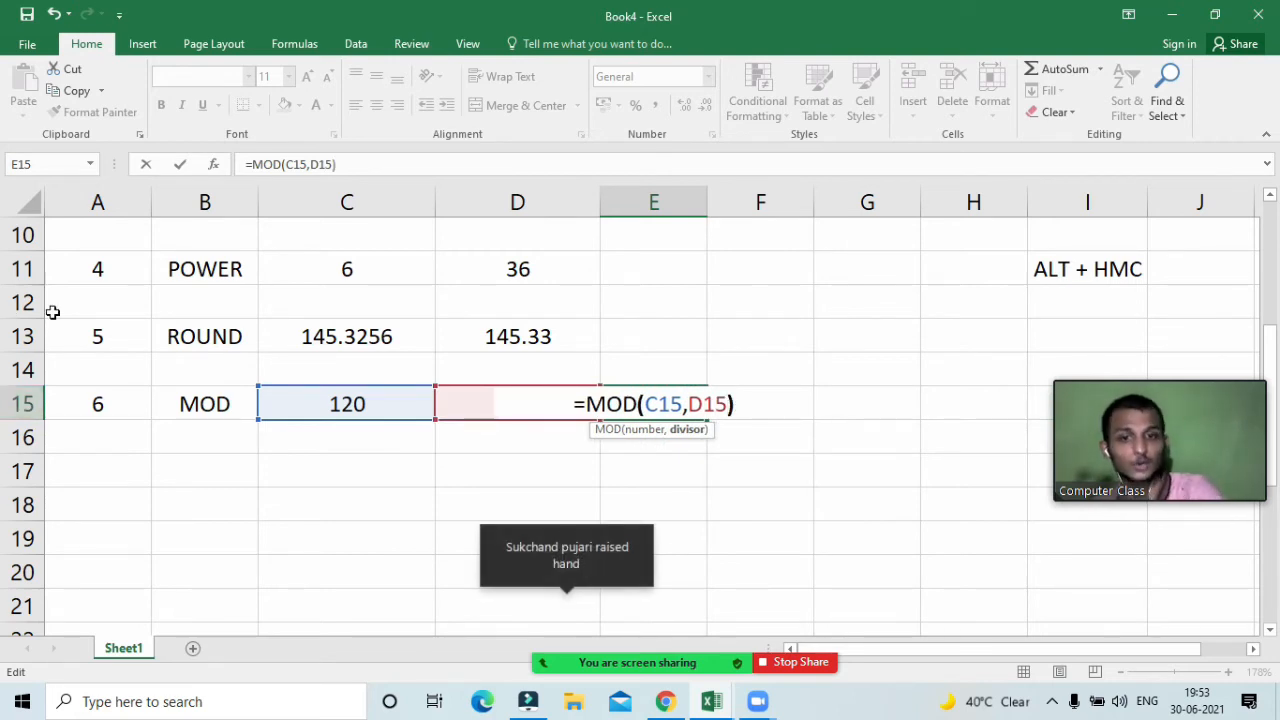
pyautogui.press('Return')
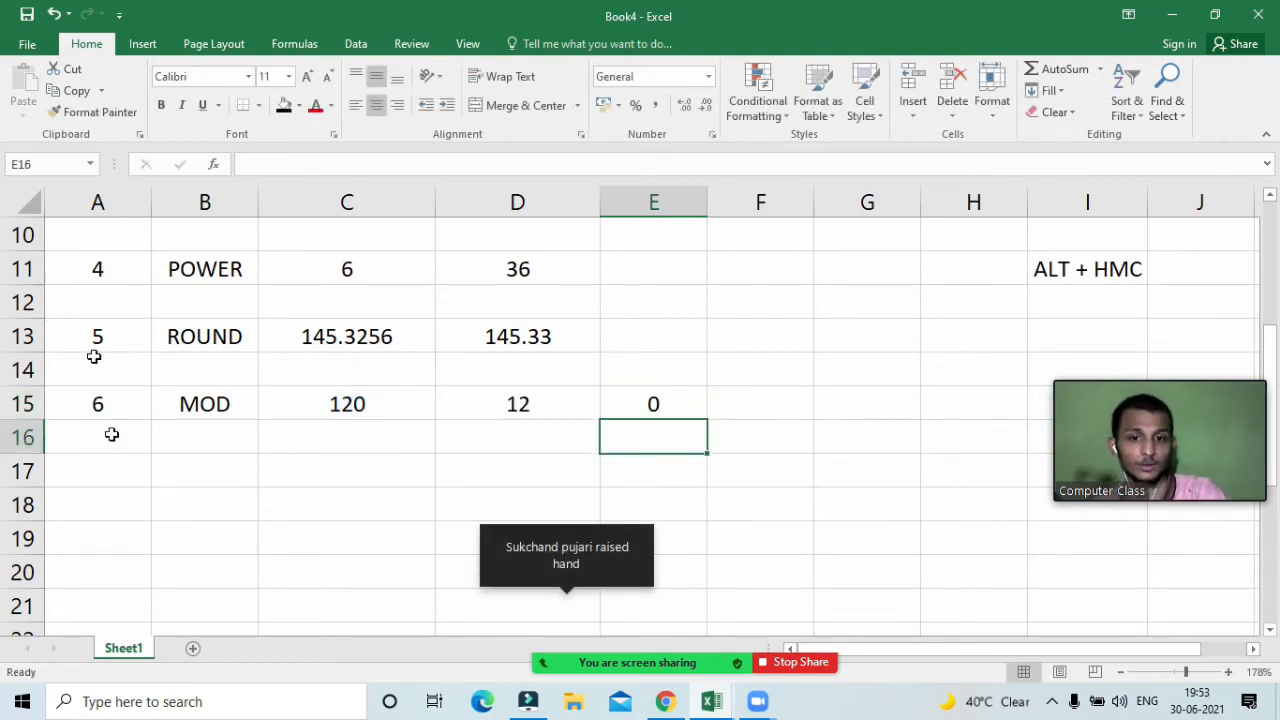
# Ask the participant with the raised hand to unmute from the Zoom participants list, minimize the list, and select E15
pyautogui.click(567, 630)
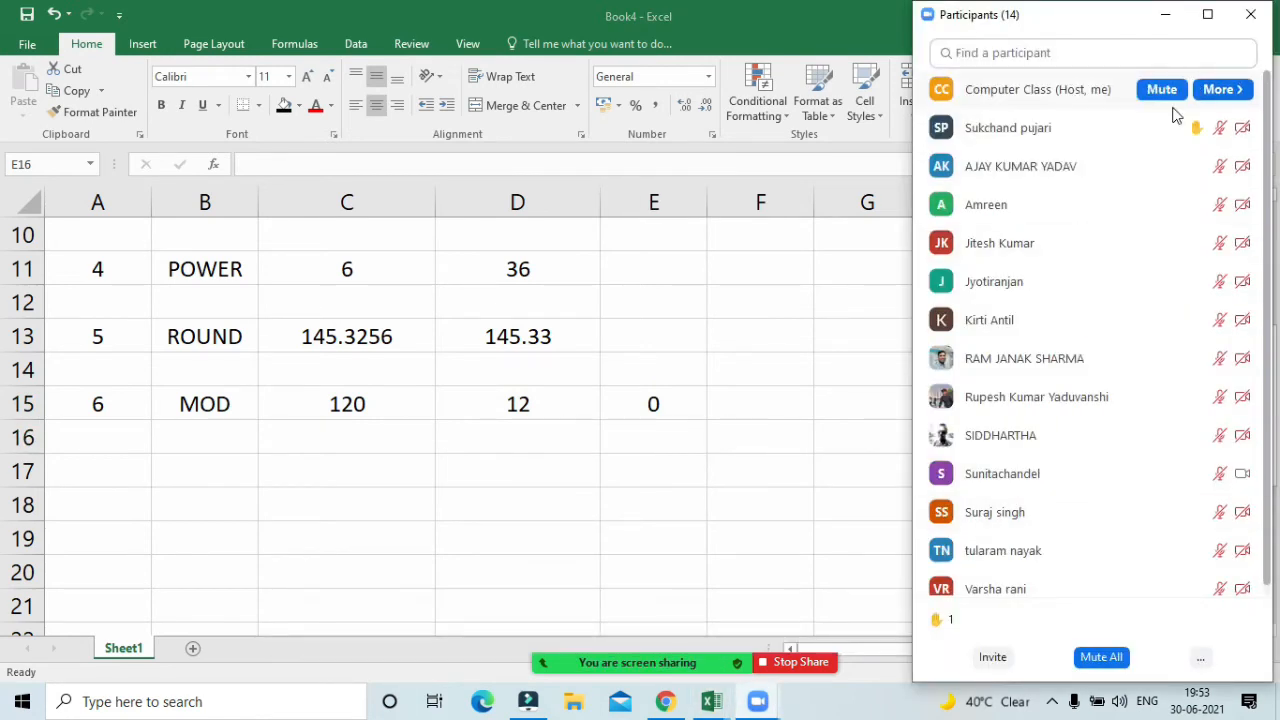
pyautogui.moveTo(1170, 125)
pyautogui.click(1164, 16)
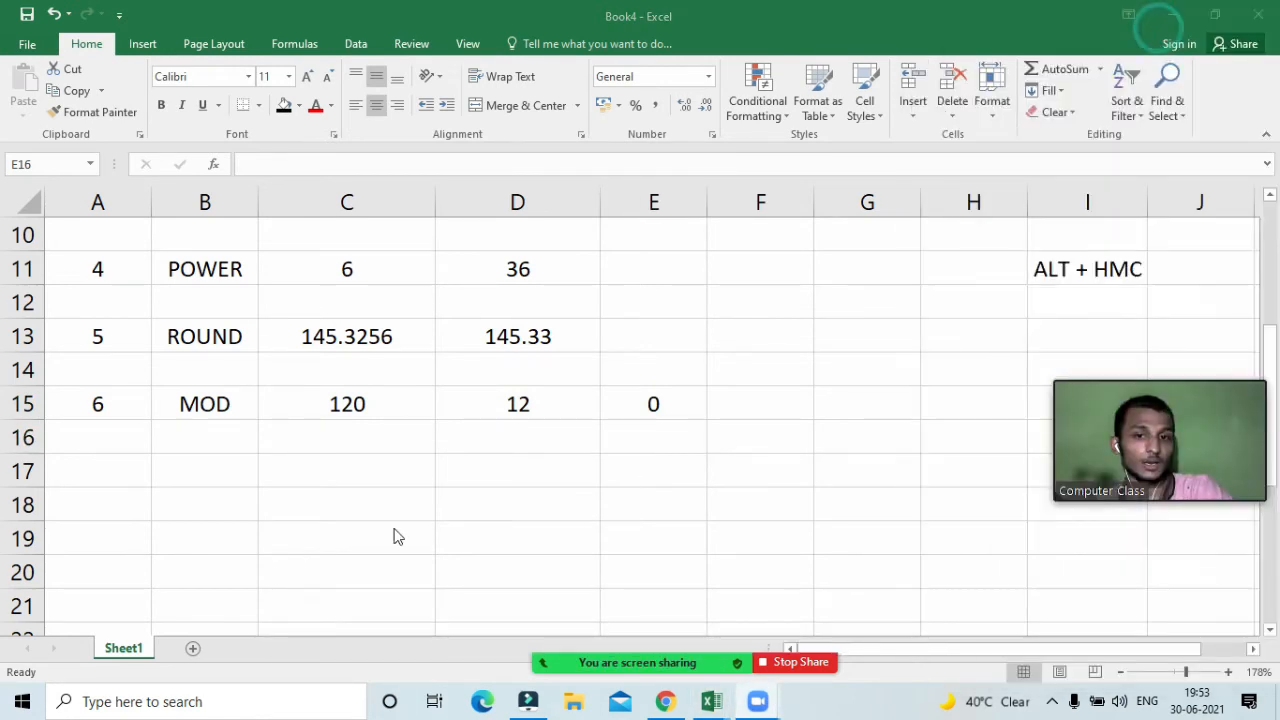
pyautogui.click(653, 398)
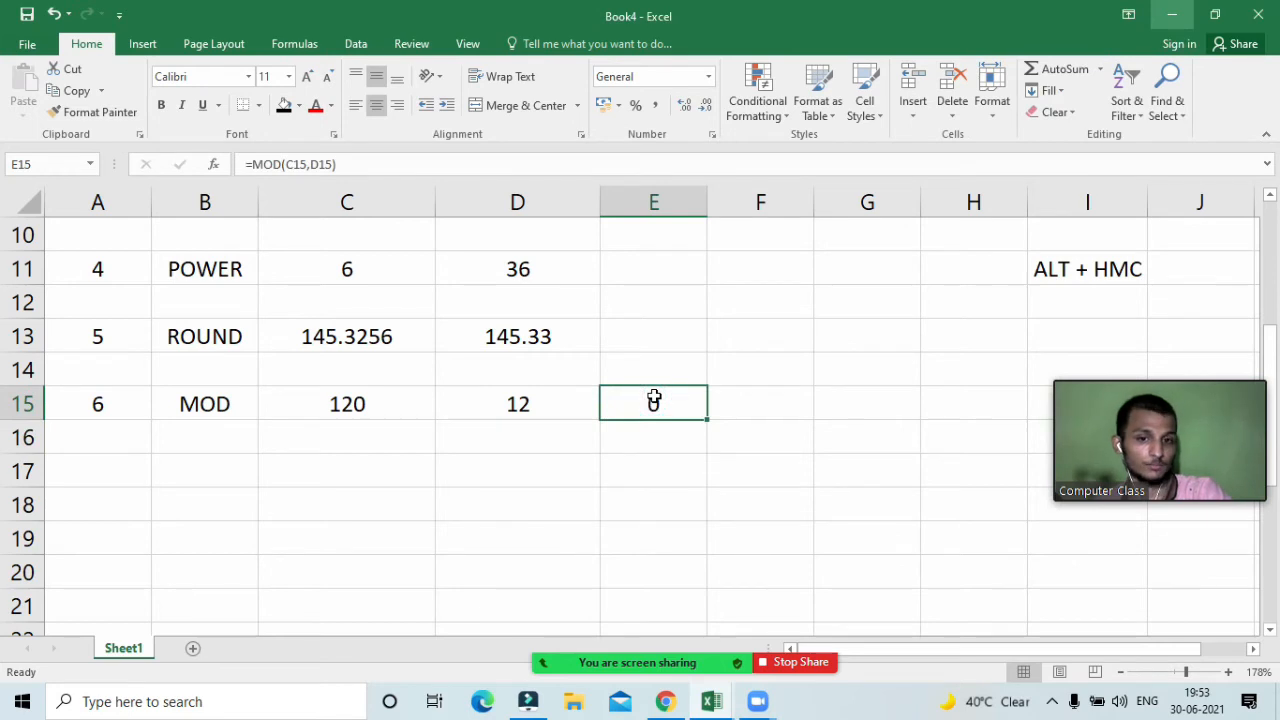
# Reopen the Zoom participants window, stretch it down to just above the taskbar, and look through the list
pyautogui.click(576, 645)
pyautogui.moveTo(1097, 553)
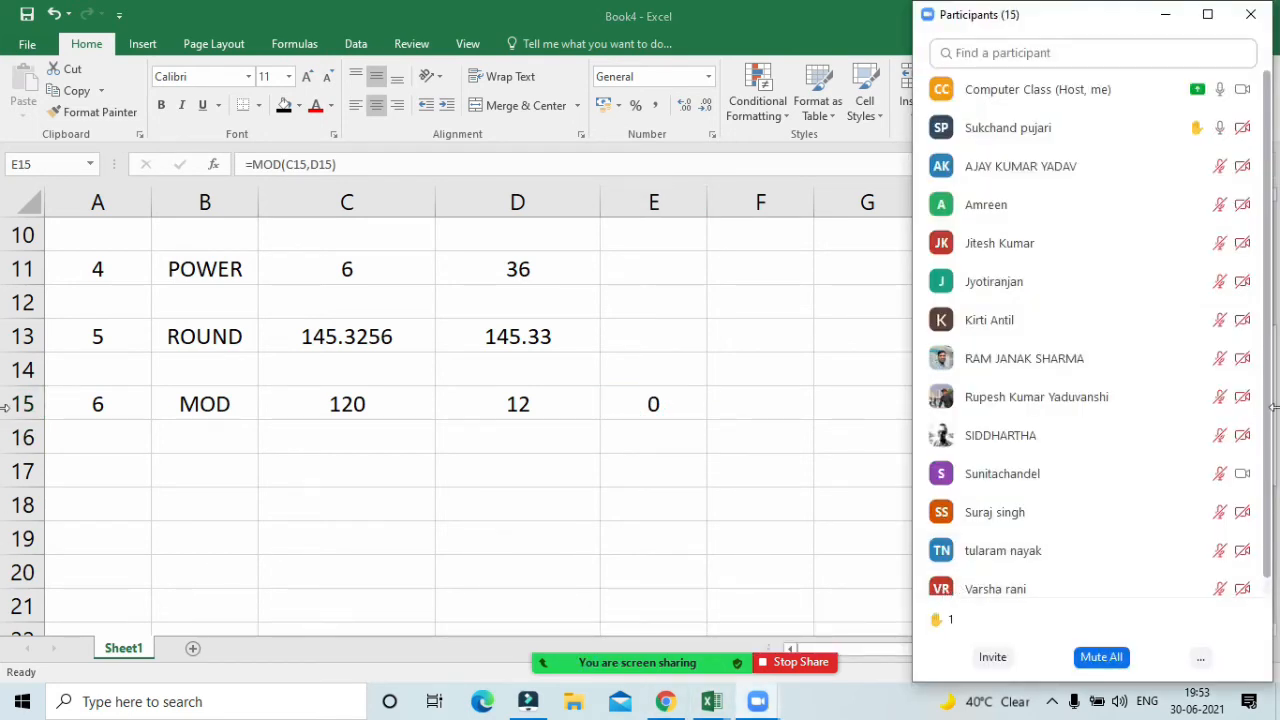
pyautogui.moveTo(1120, 22)
pyautogui.mouseDown()
pyautogui.moveTo(1123, 52)
pyautogui.moveTo(1124, 18)
pyautogui.mouseUp()
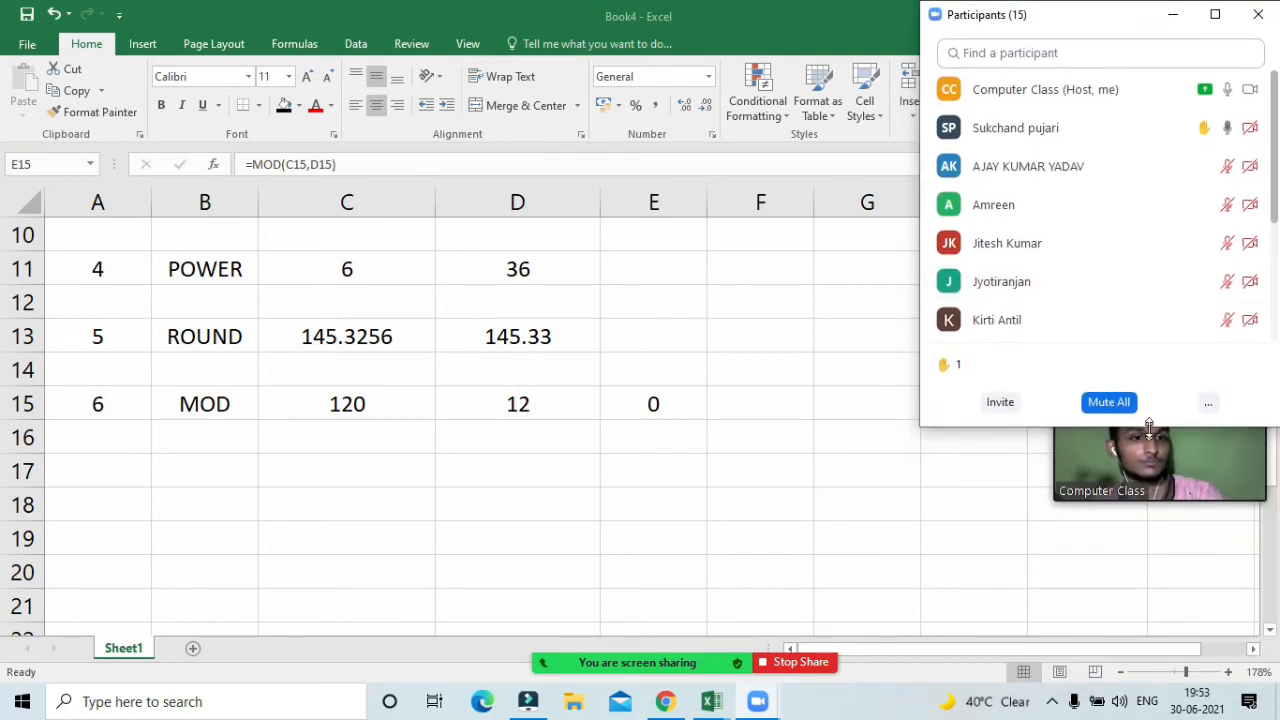
pyautogui.moveTo(1149, 424)
pyautogui.mouseDown()
pyautogui.moveTo(1158, 713)
pyautogui.moveTo(1160, 683)
pyautogui.mouseUp()
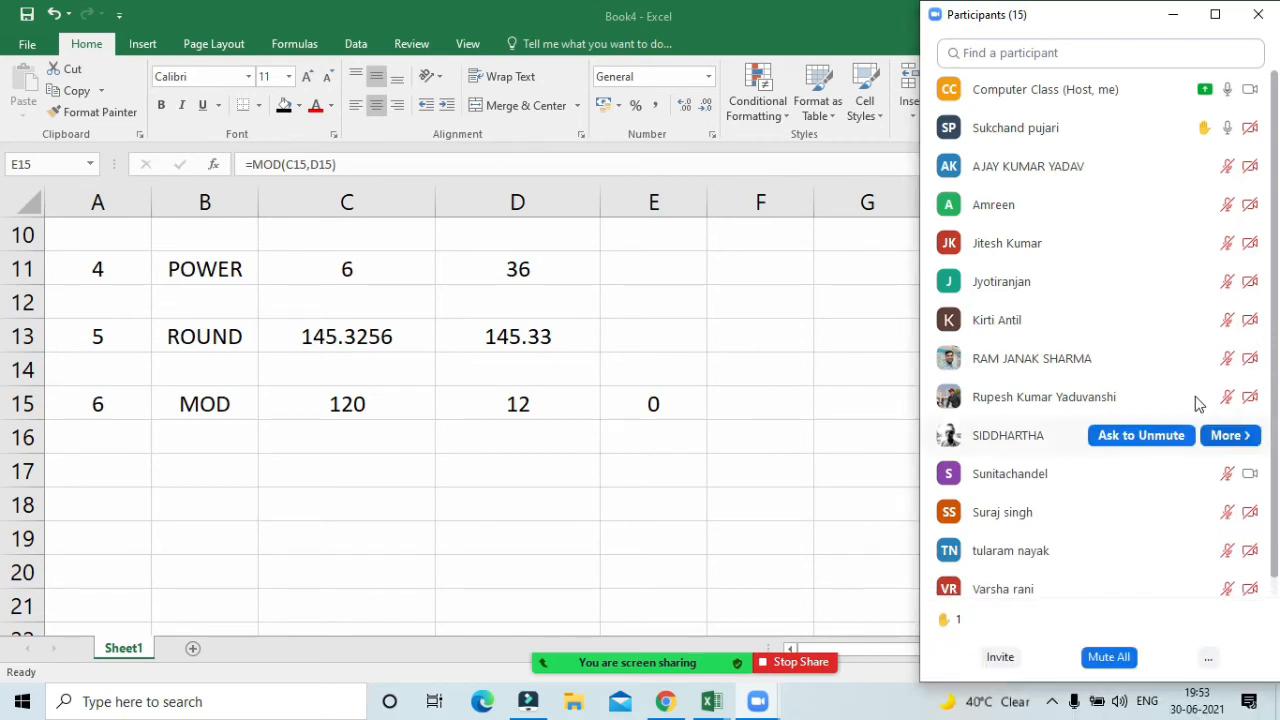
pyautogui.scroll(-1, 1195, 331)
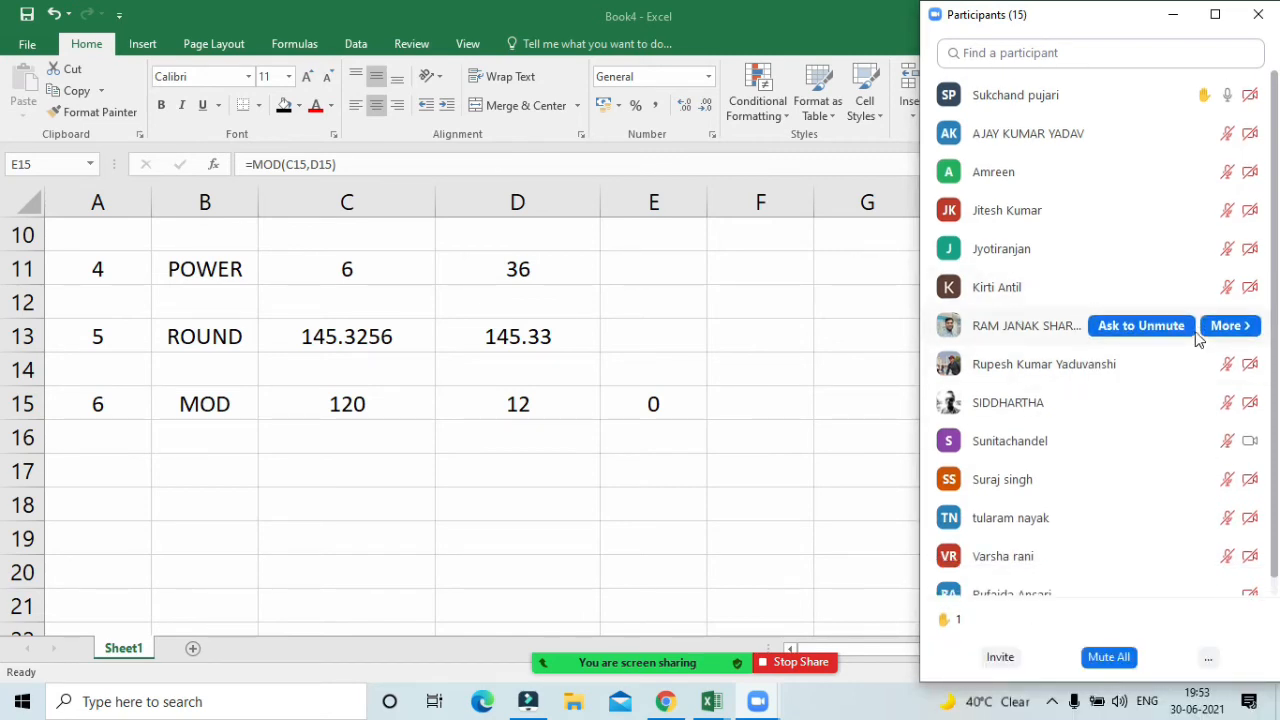
pyautogui.scroll(-1, 1197, 340)
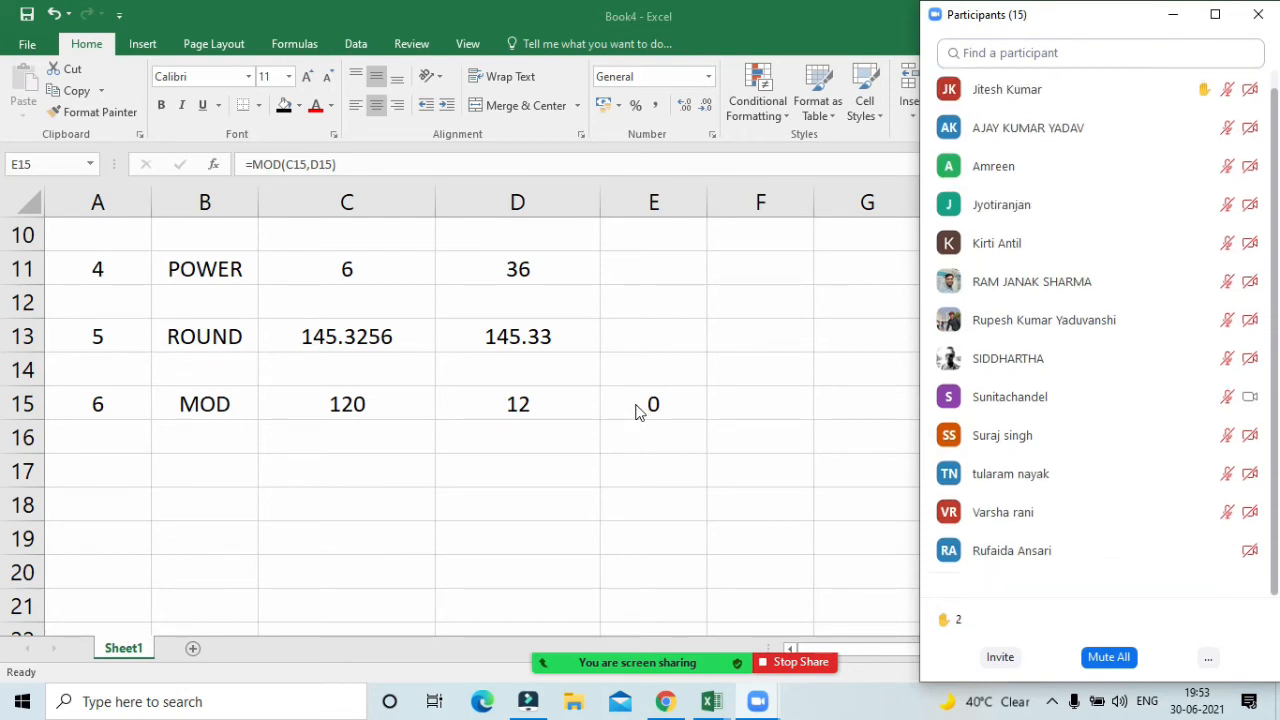
pyautogui.scroll(2, 990, 322)
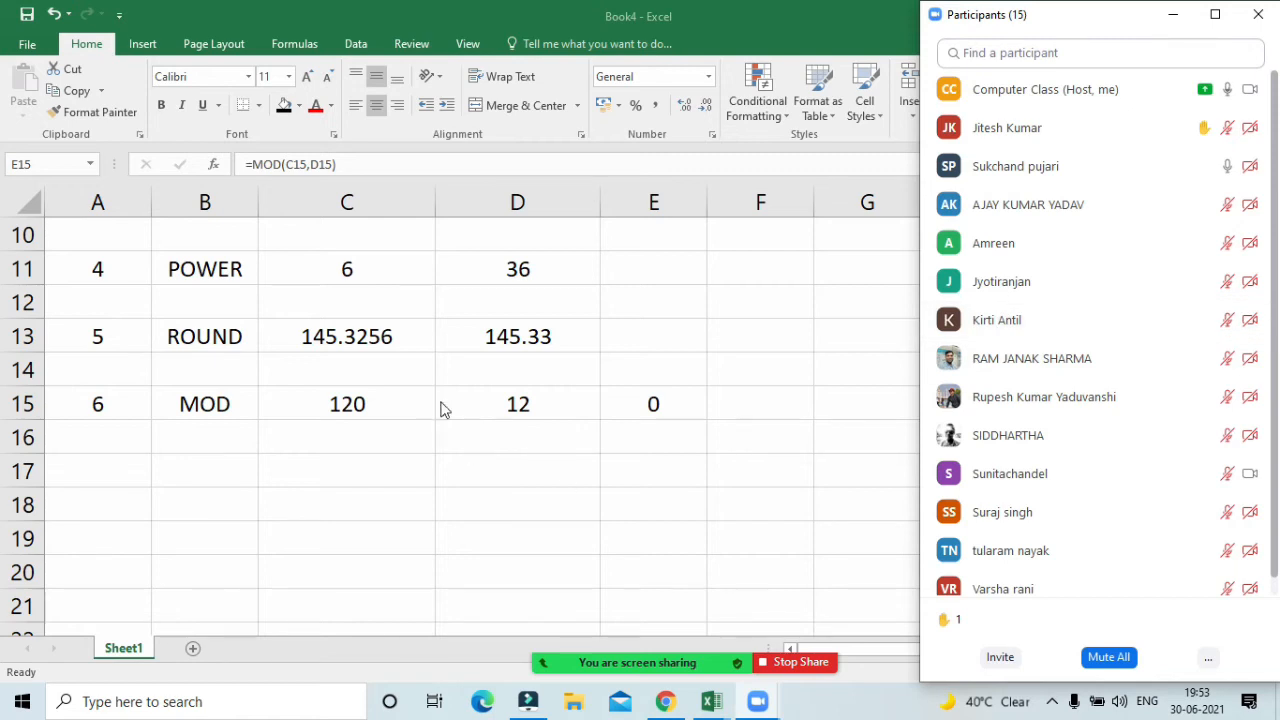
# Review the formula in E15, recommit it, and ask all Zoom participants to unmute
pyautogui.doubleClick(660, 403)
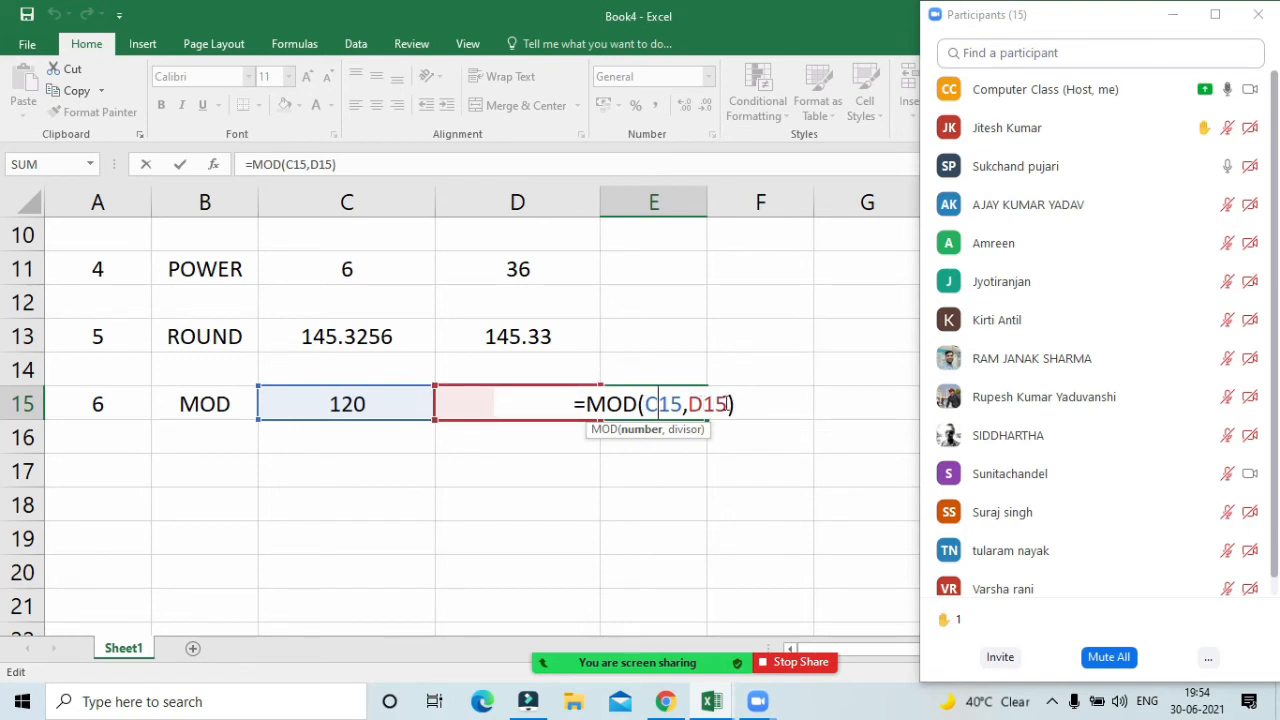
pyautogui.press('Return')
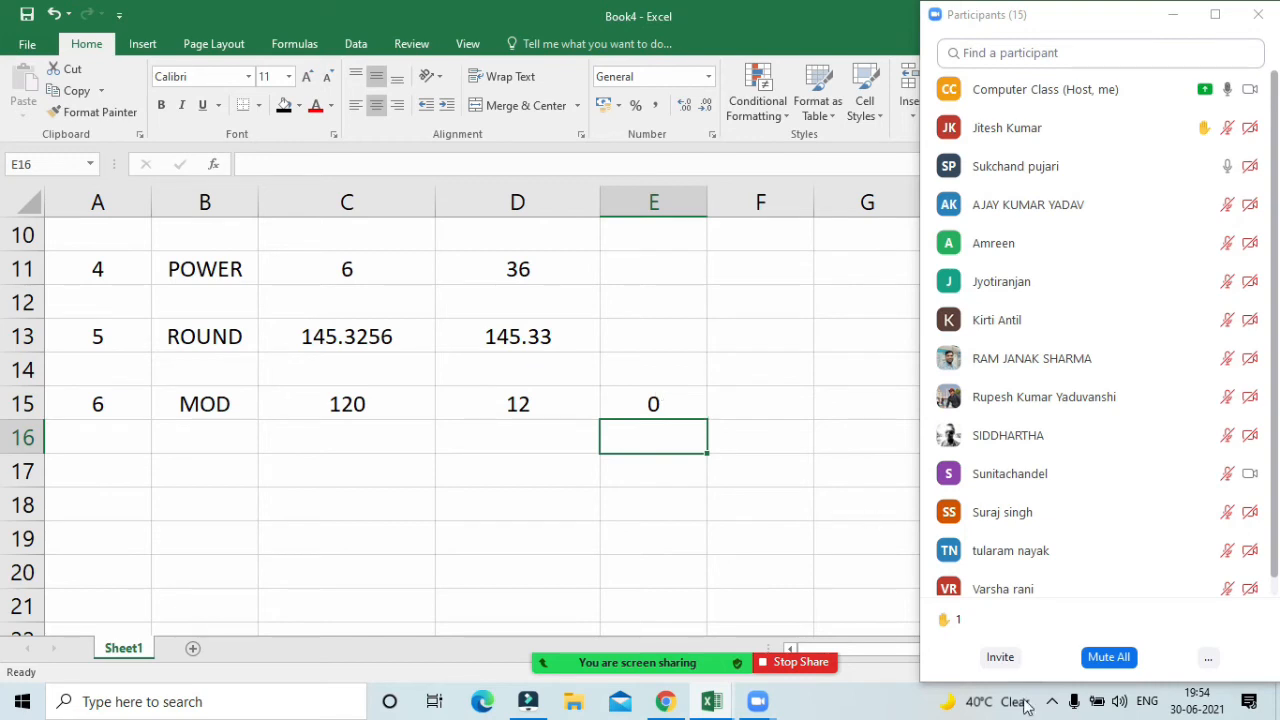
pyautogui.click(1208, 657)
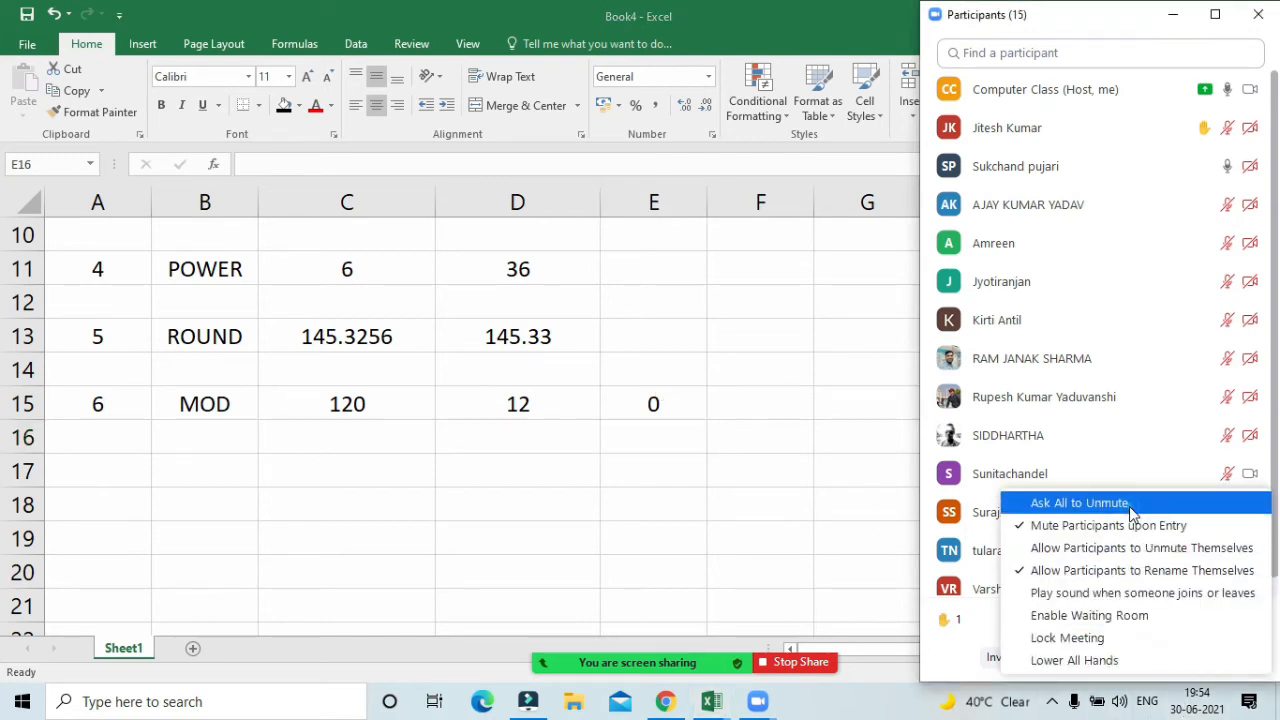
pyautogui.click(1129, 504)
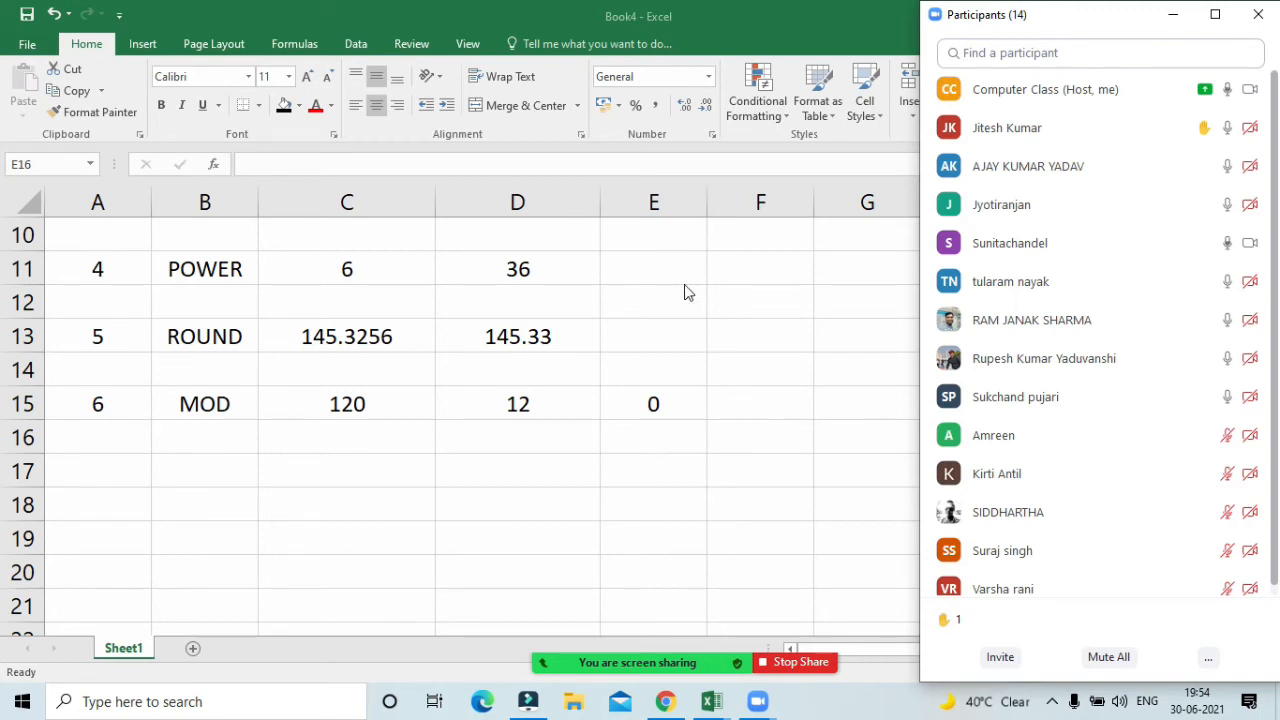
# Widen column E to fit the full MOD formula and open the formula in E15 for editing
pyautogui.click(706, 200)
pyautogui.moveTo(706, 200); pyautogui.dragTo(891, 214)
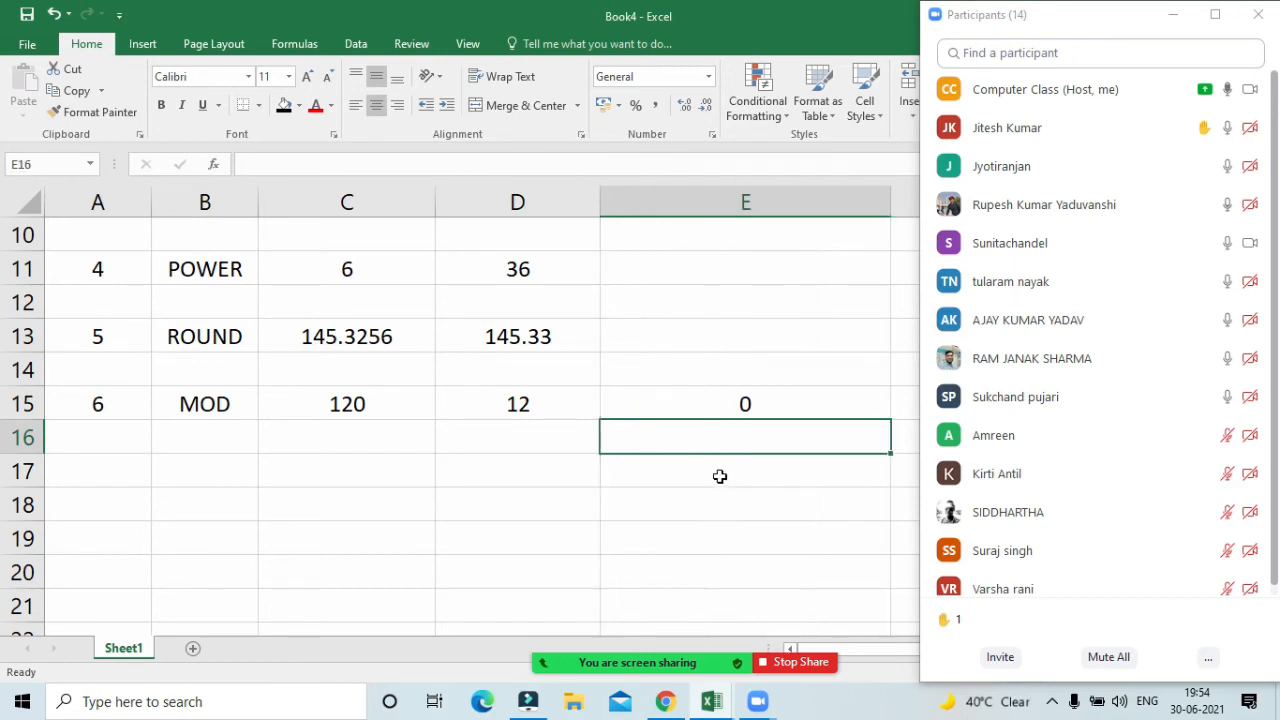
pyautogui.click(709, 413)
pyautogui.doubleClick(709, 413)
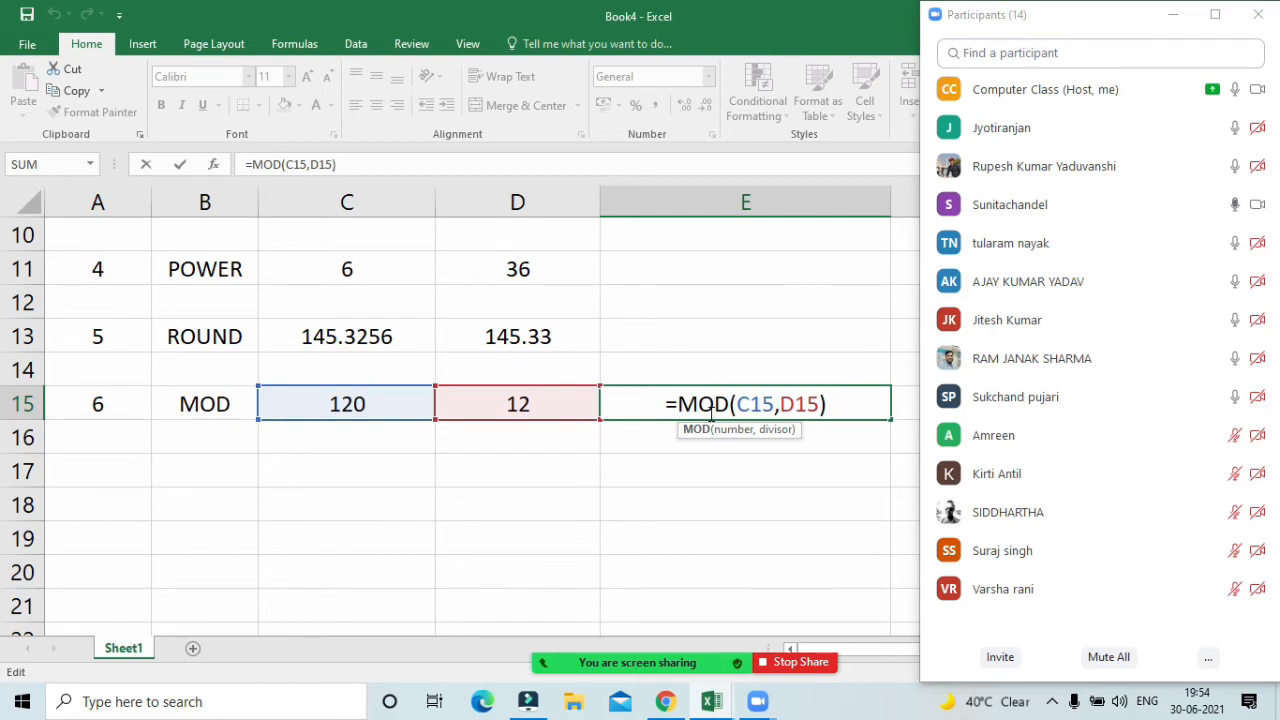
# Minimize the Zoom participants window to uncover the worksheet
pyautogui.moveTo(1103, 362)
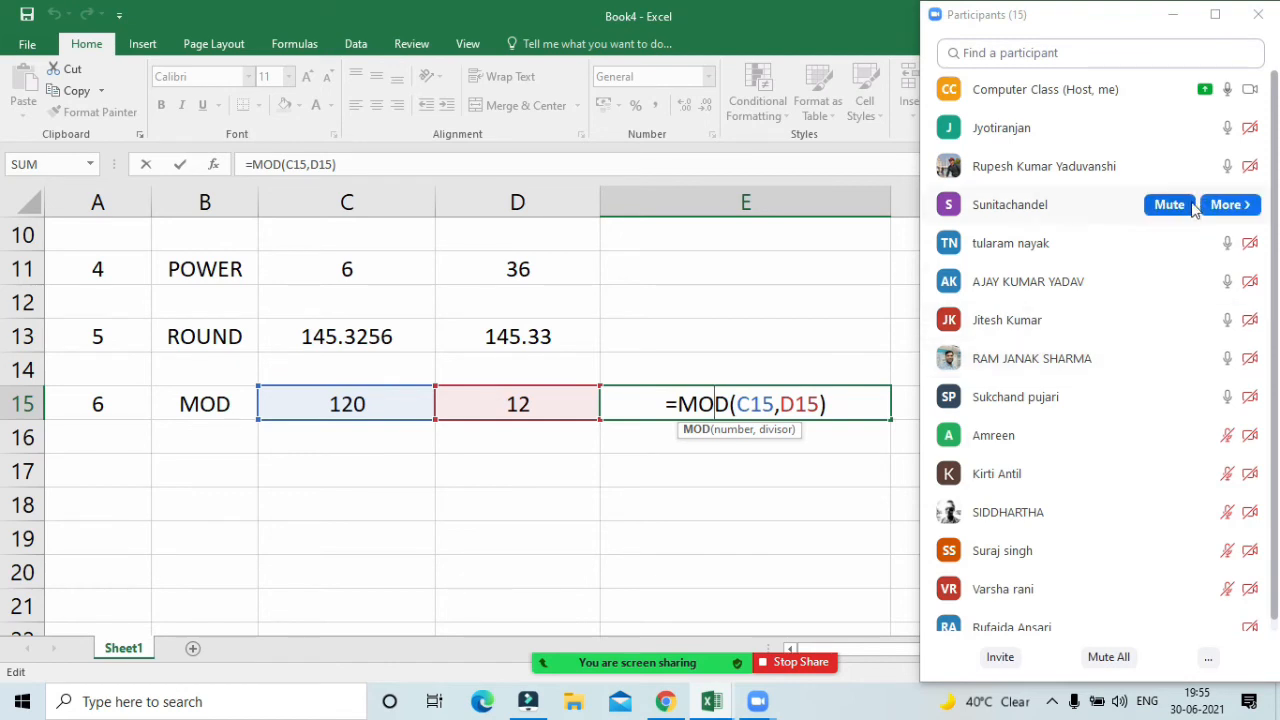
pyautogui.click(1137, 30)
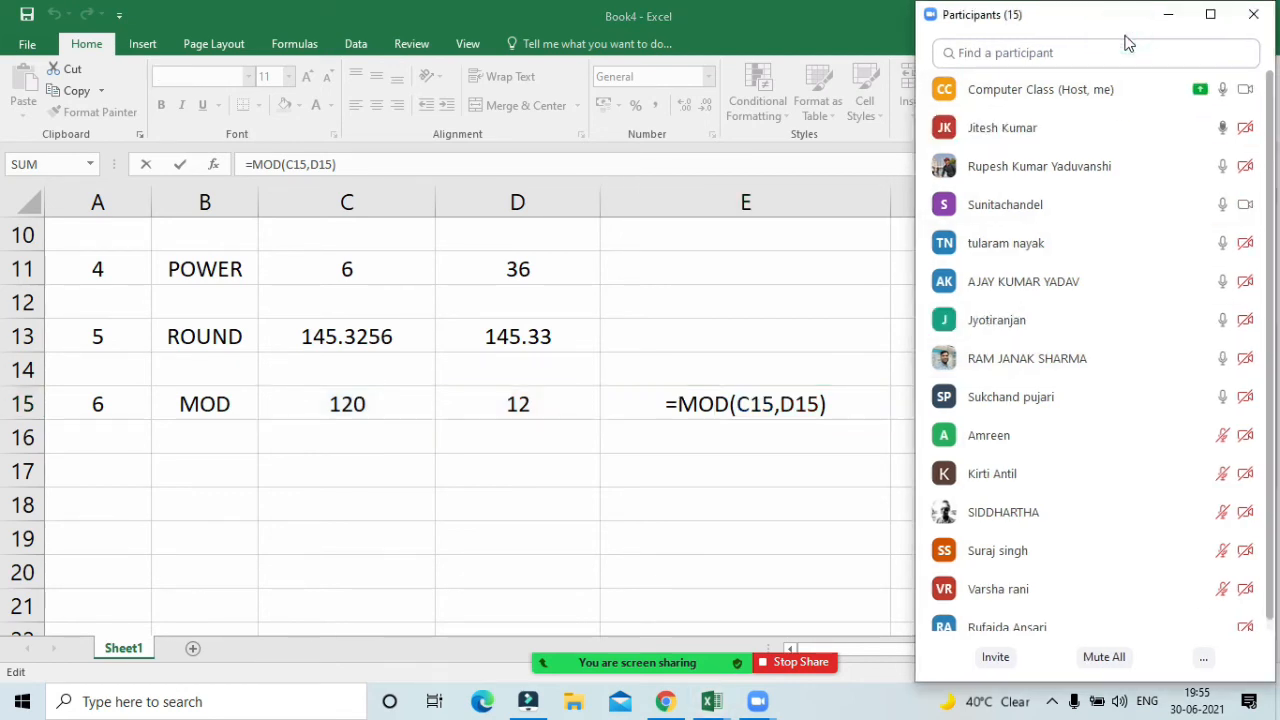
pyautogui.click(1168, 15)
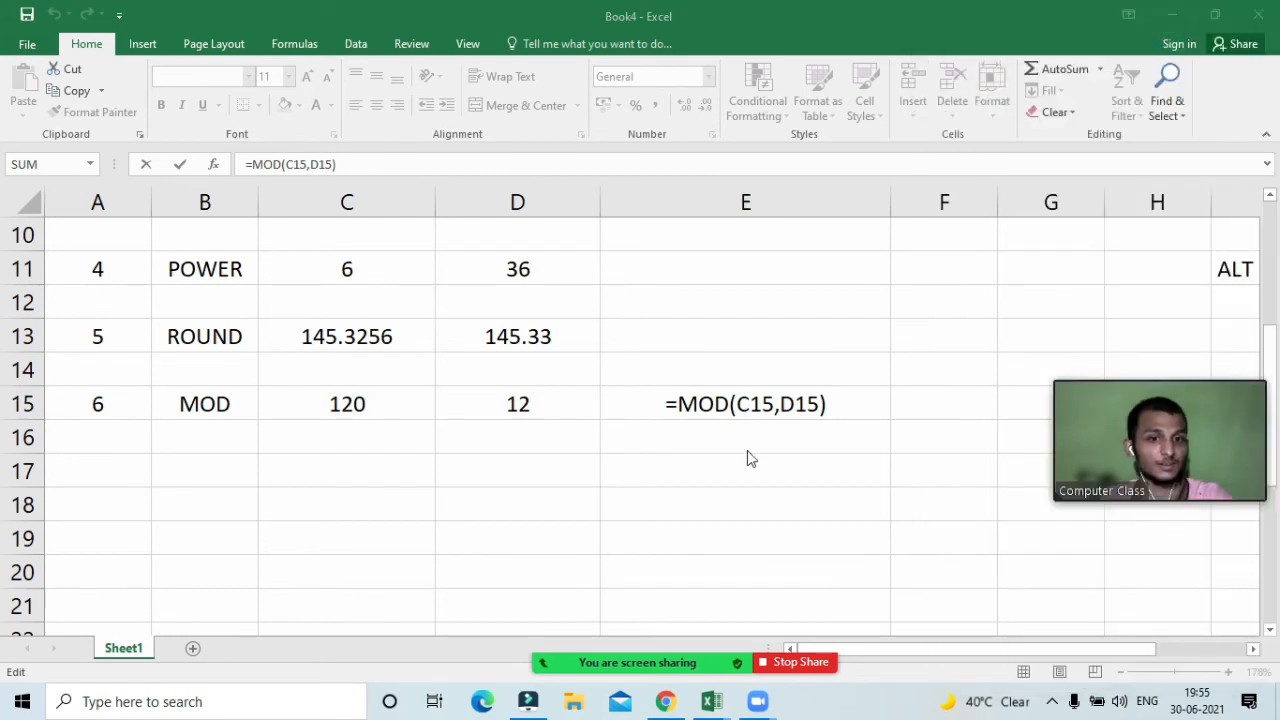
# Review the MOD formula in E15, recommit it without changes, and reselect the cell
pyautogui.click(751, 388)
pyautogui.click(830, 398)
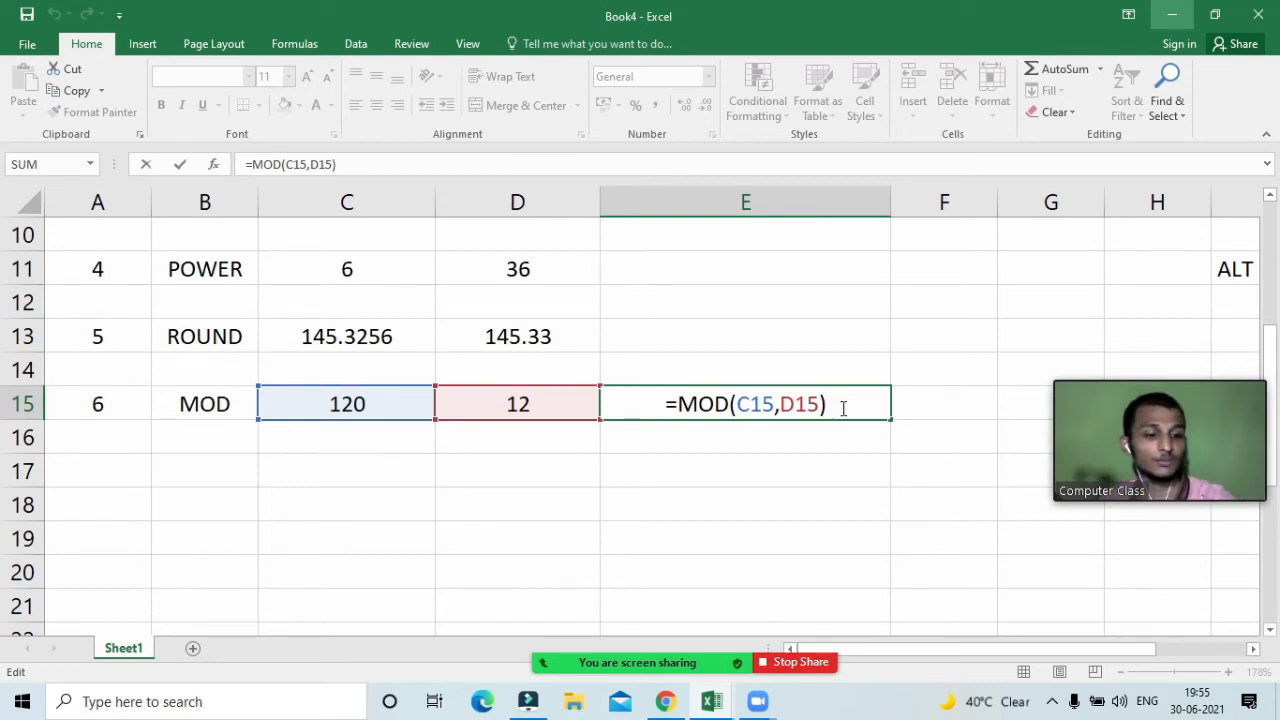
pyautogui.press('Return')
pyautogui.click(817, 400)
pyautogui.doubleClick(821, 400)
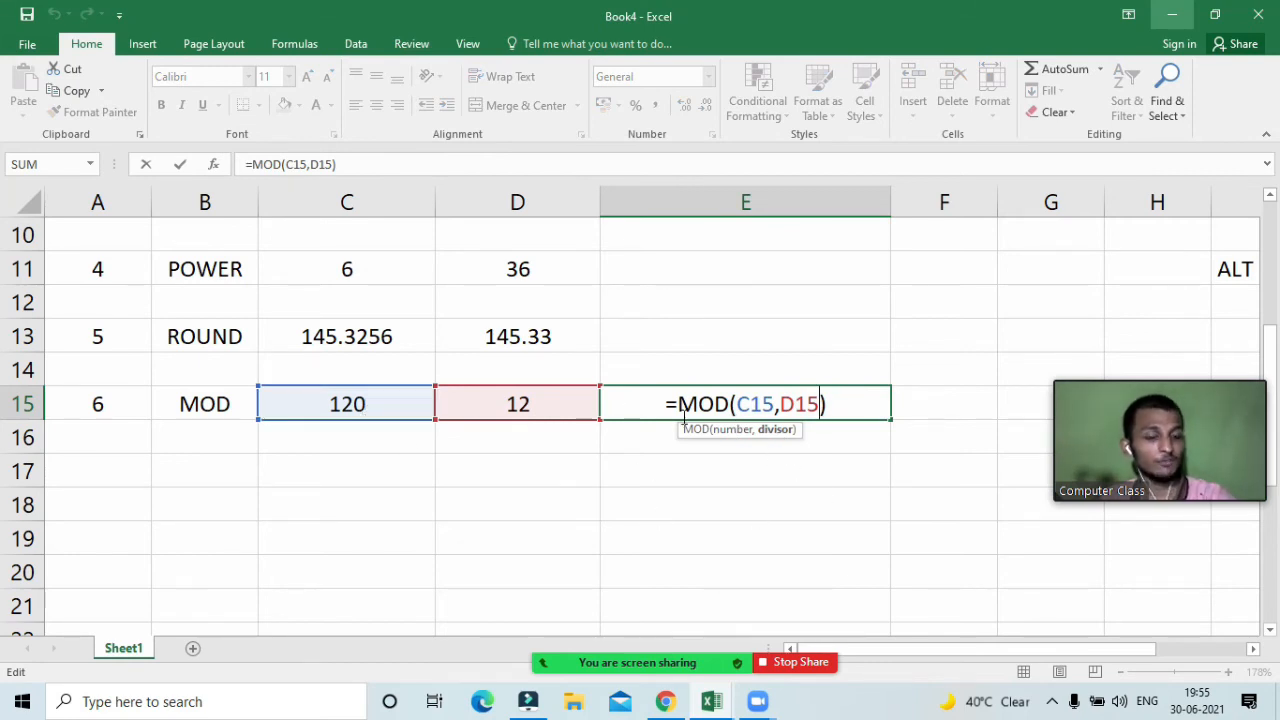
pyautogui.press('Return')
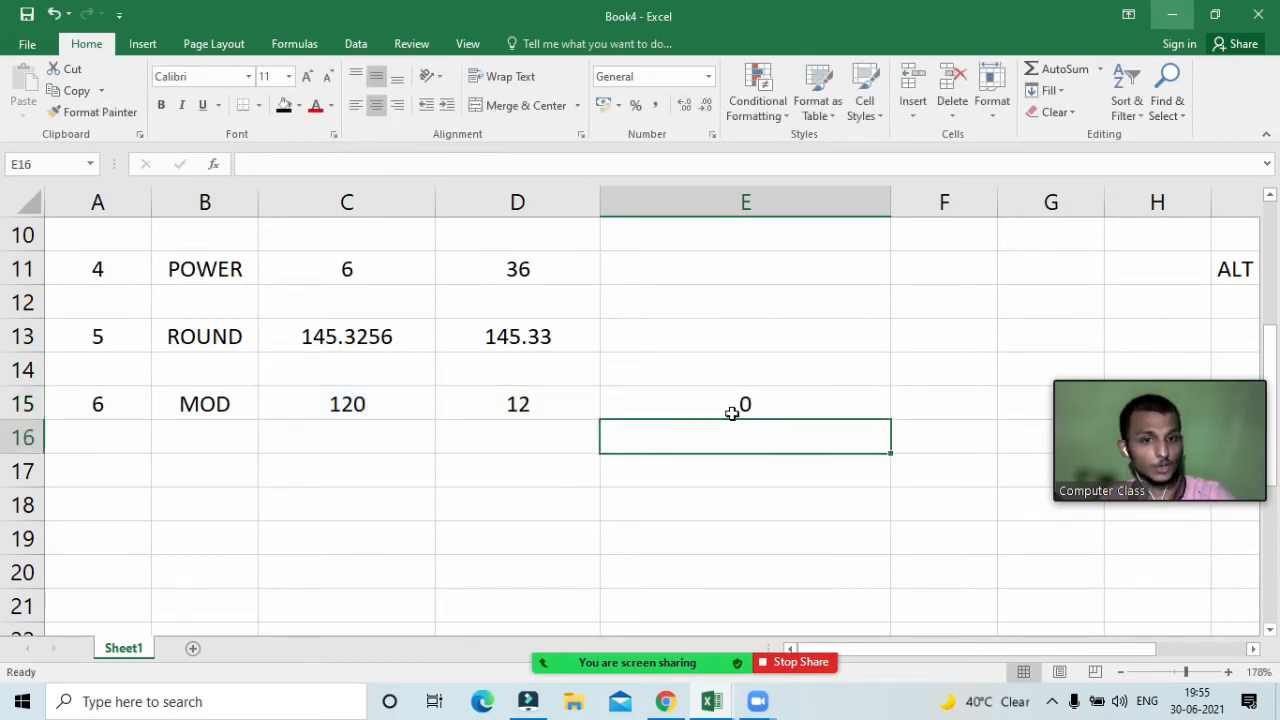
pyautogui.click(735, 404)
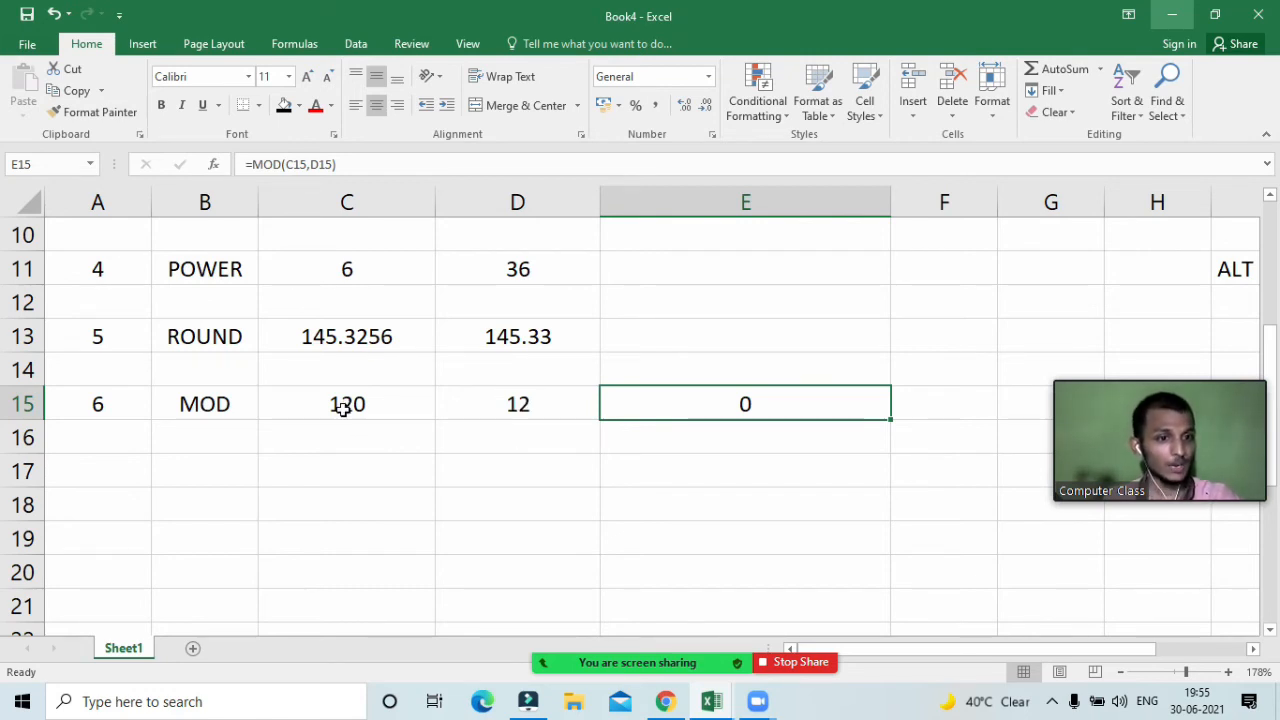
# Review the cell references in the MOD formula in E15 and recommit it without changes
pyautogui.doubleClick(765, 410)
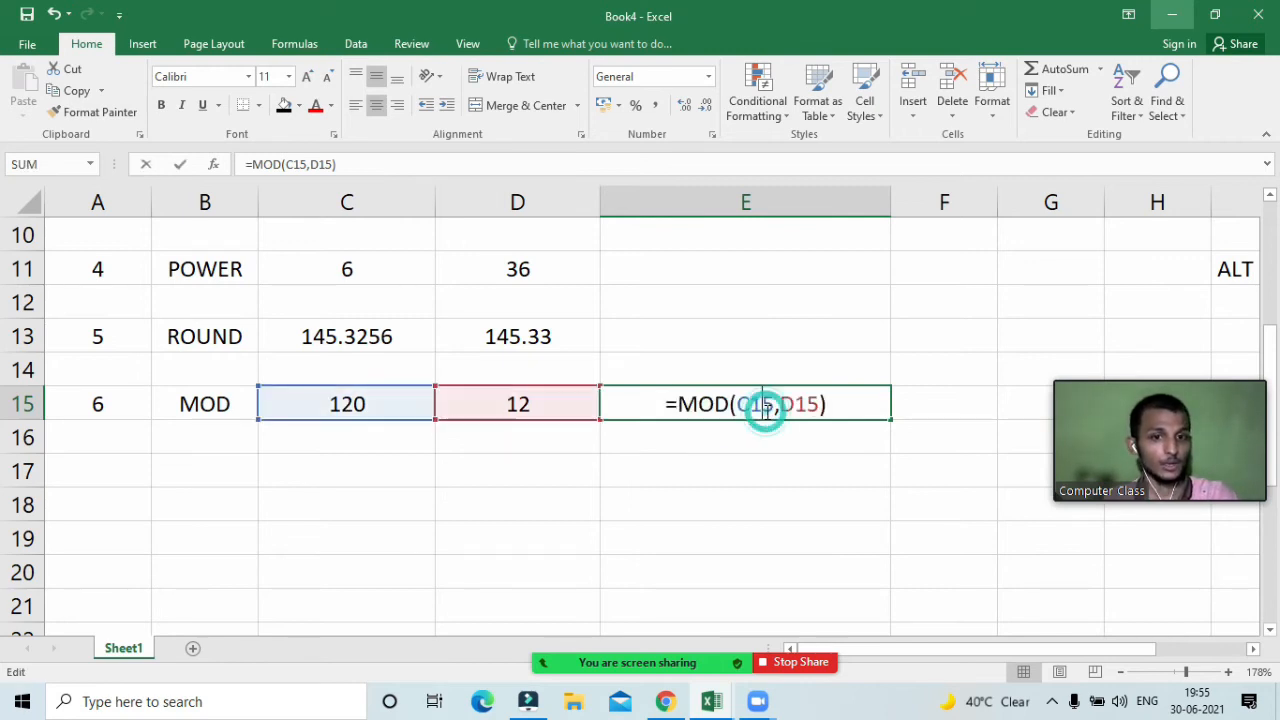
pyautogui.click(851, 403)
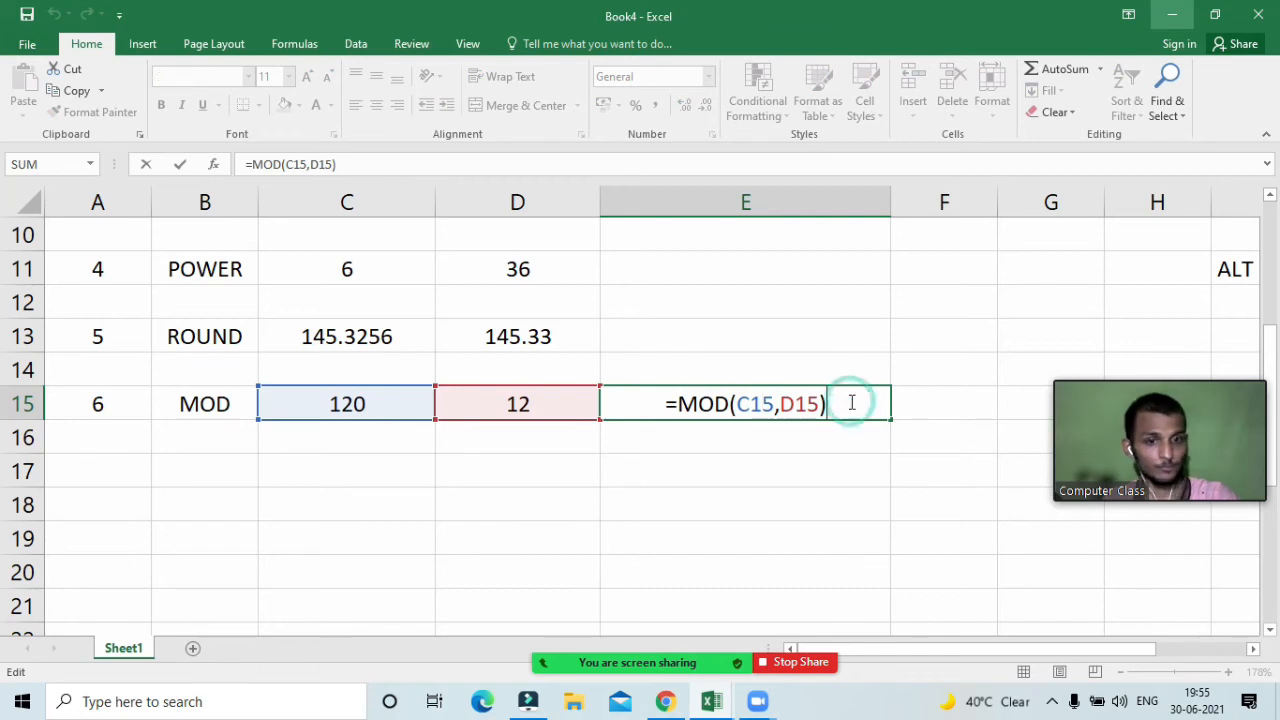
pyautogui.press('Return')
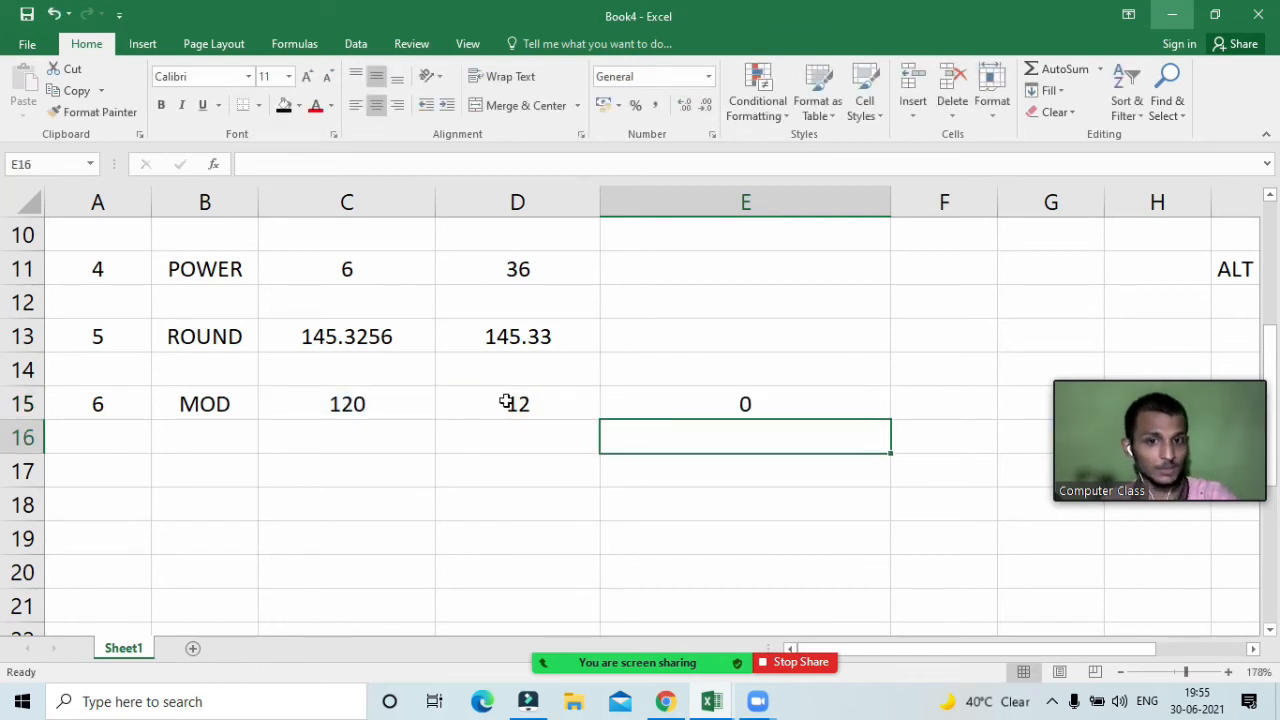
# Replace the MOD divisor in D15 with 9 and check the remainder cell E15
pyautogui.doubleClick(505, 404)
pyautogui.moveTo(541, 409); pyautogui.dragTo(478, 392)
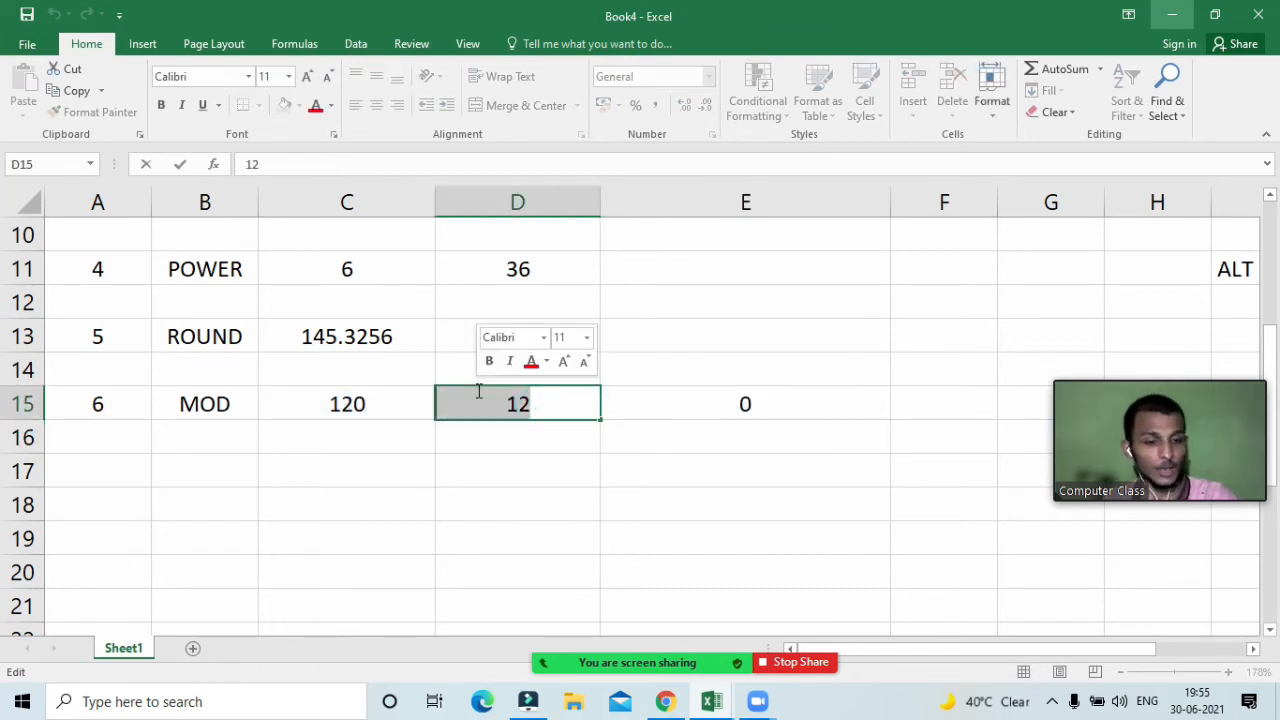
pyautogui.write('9')
pyautogui.press('Return')
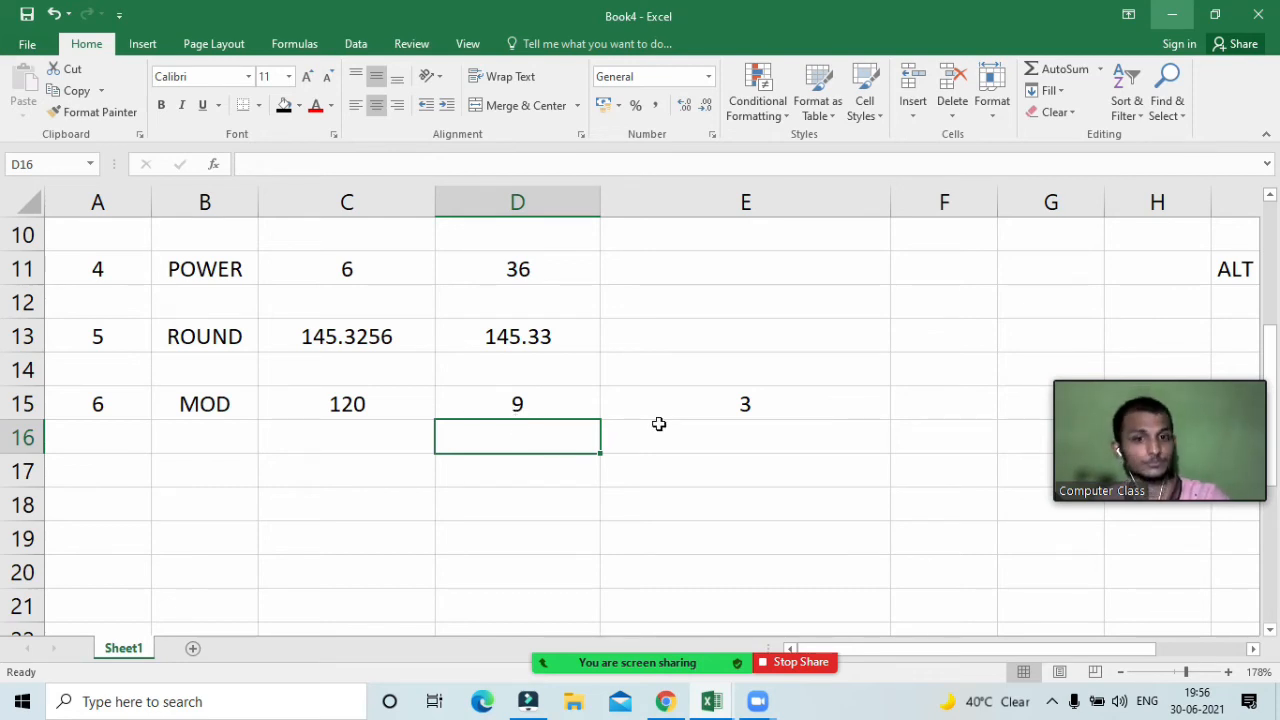
pyautogui.click(743, 406)
pyautogui.click(534, 495)
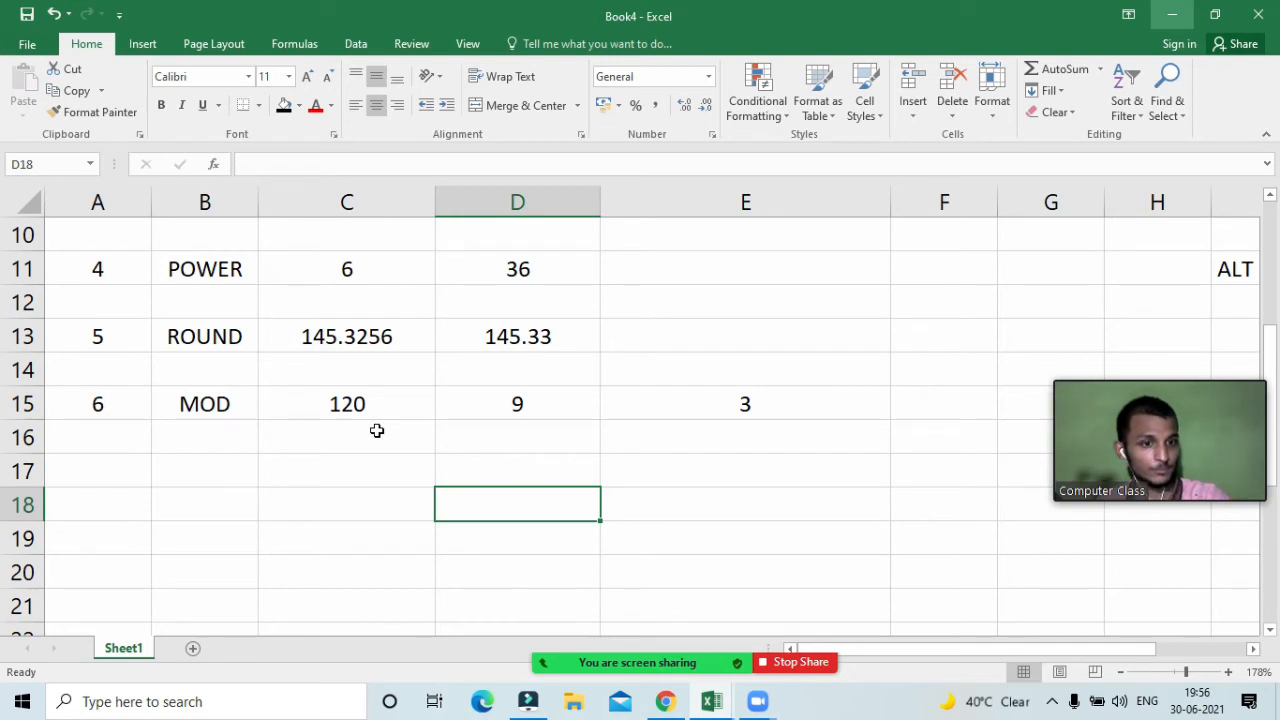
# Reopen the formula in E15 to review its arguments with the new divisor, then recommit it
pyautogui.click(795, 395)
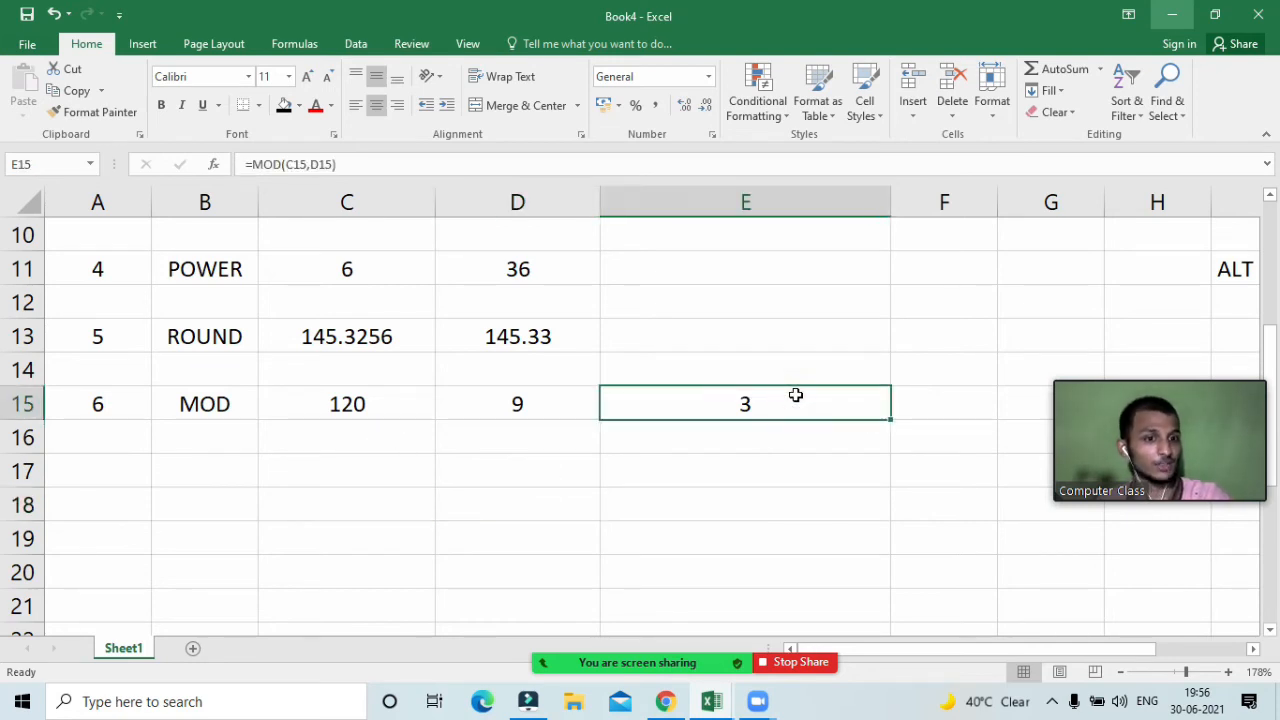
pyautogui.doubleClick(795, 395)
pyautogui.click(846, 401)
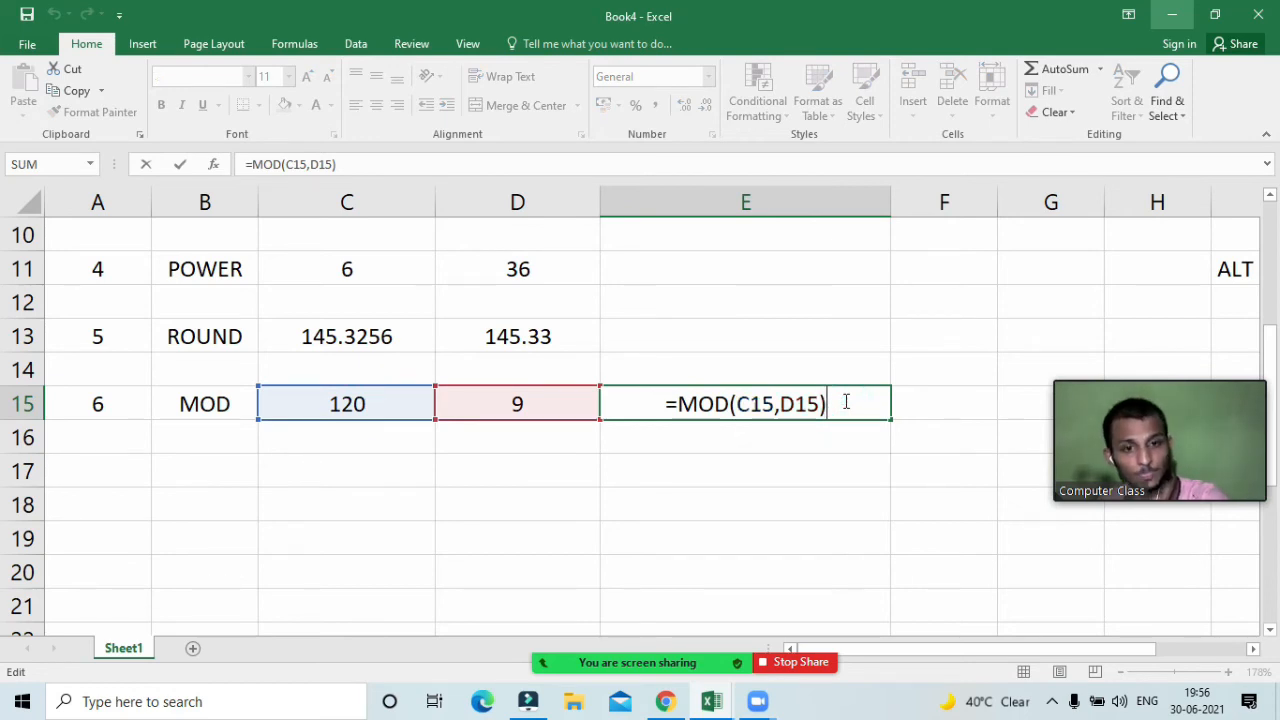
pyautogui.press('Return')
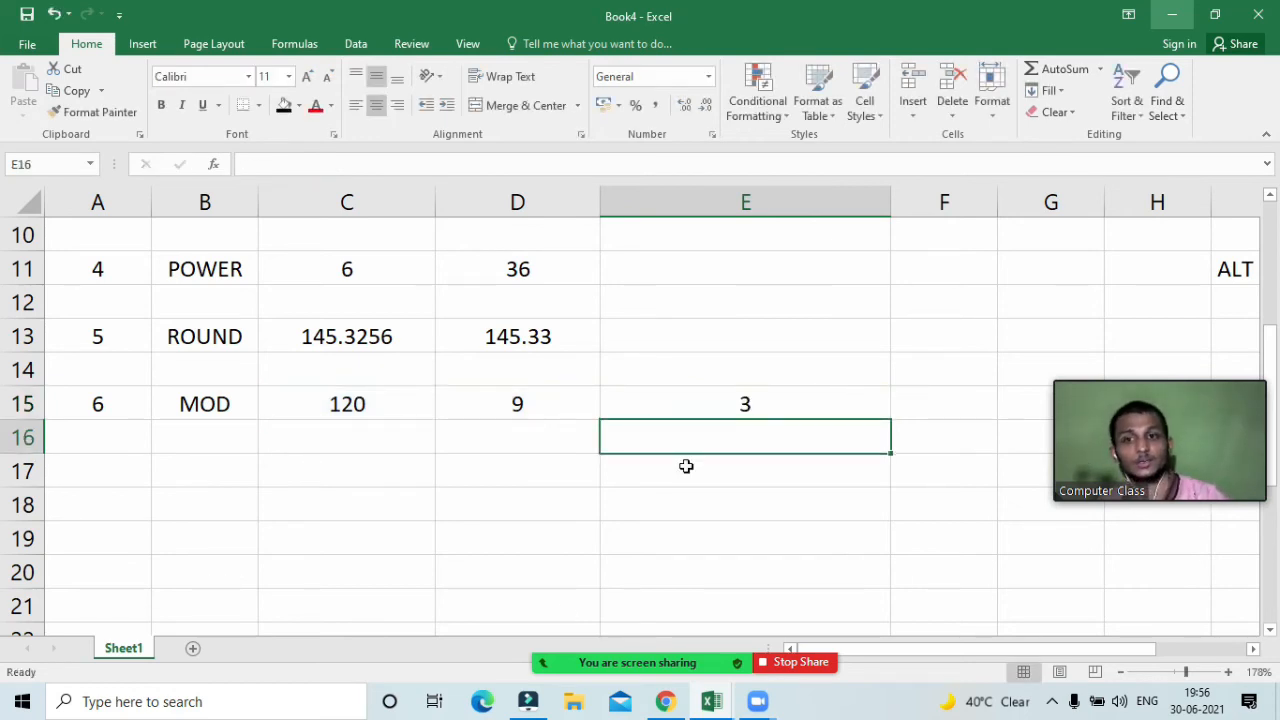
pyautogui.click(79, 473)
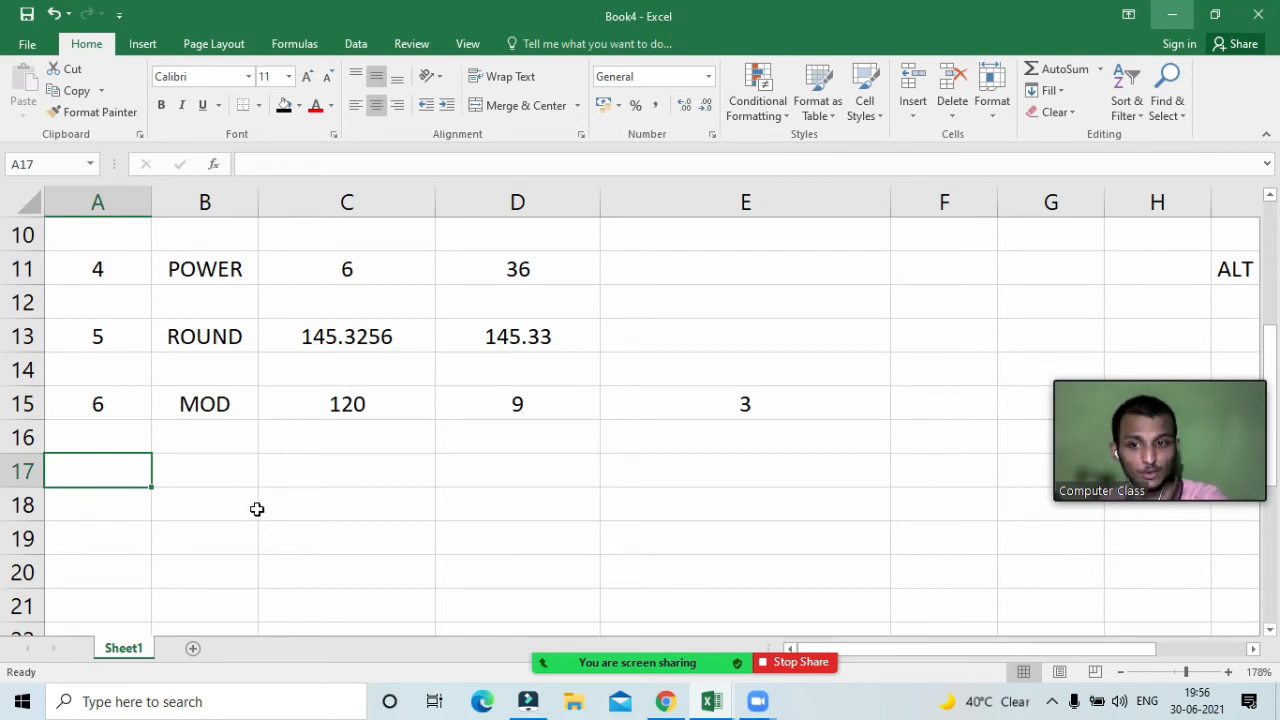
pyautogui.click(225, 495)
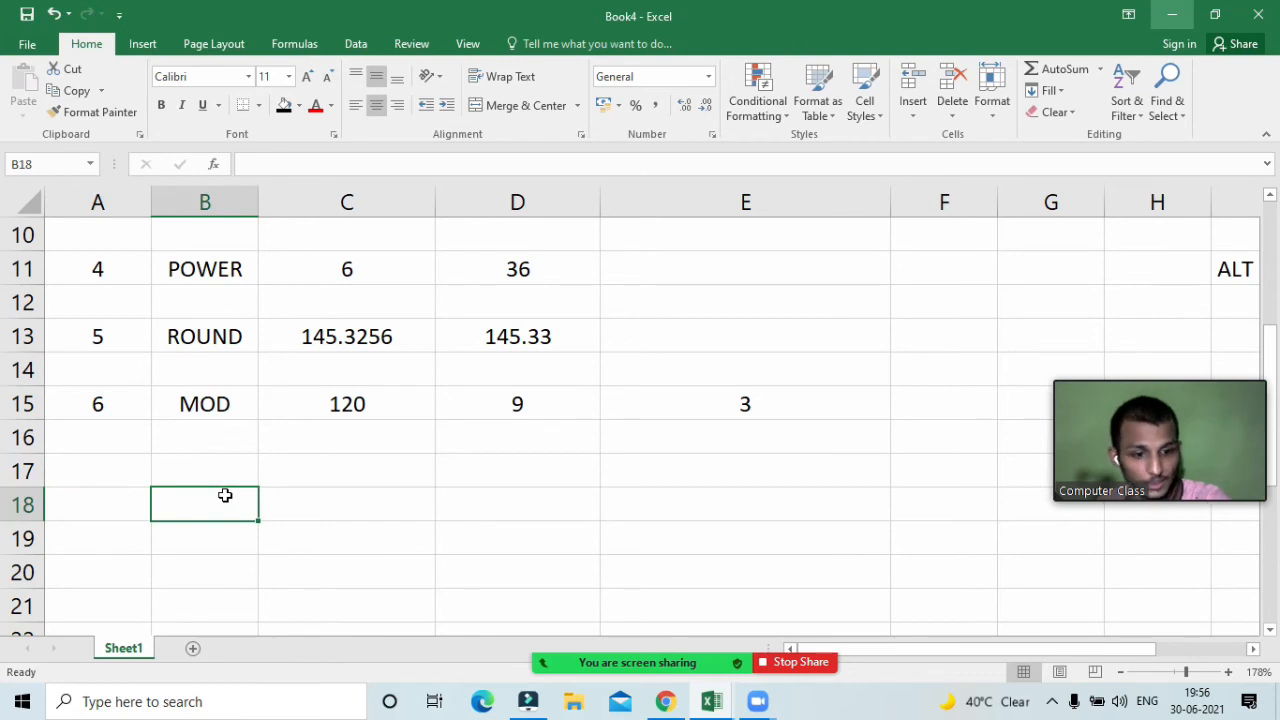
pyautogui.press('alt')
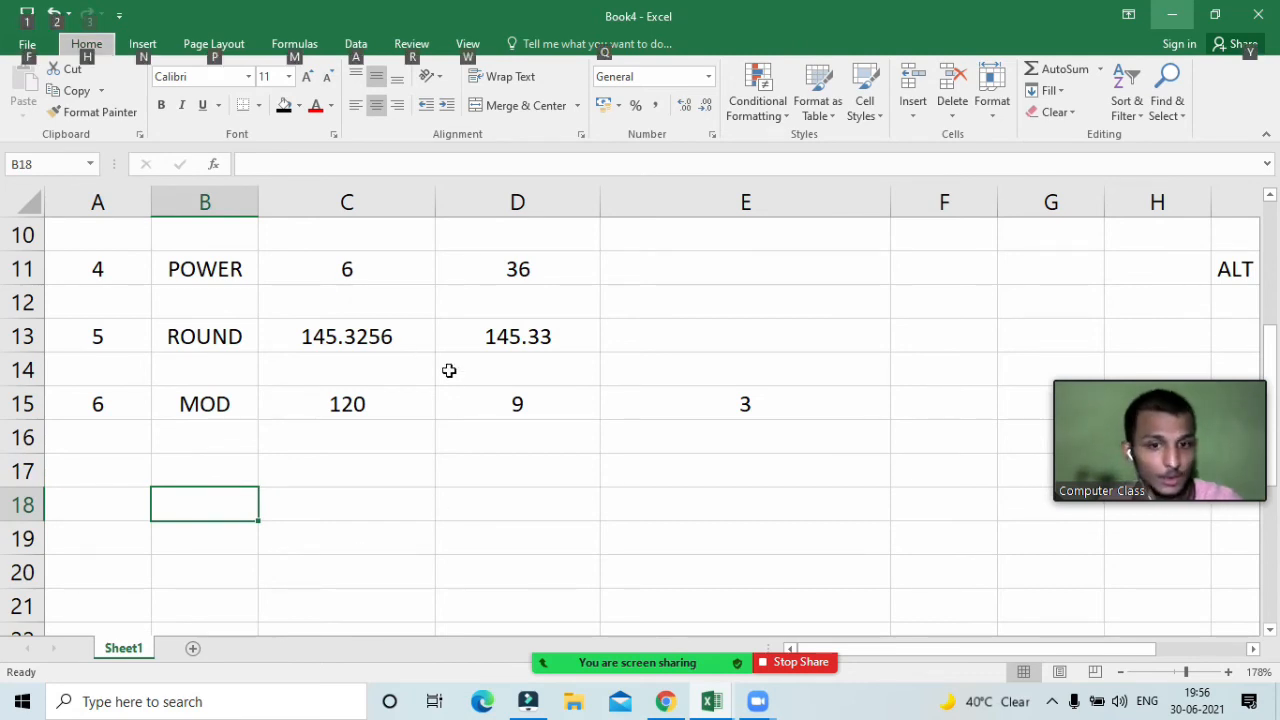
pyautogui.click(457, 486)
pyautogui.click(457, 486)
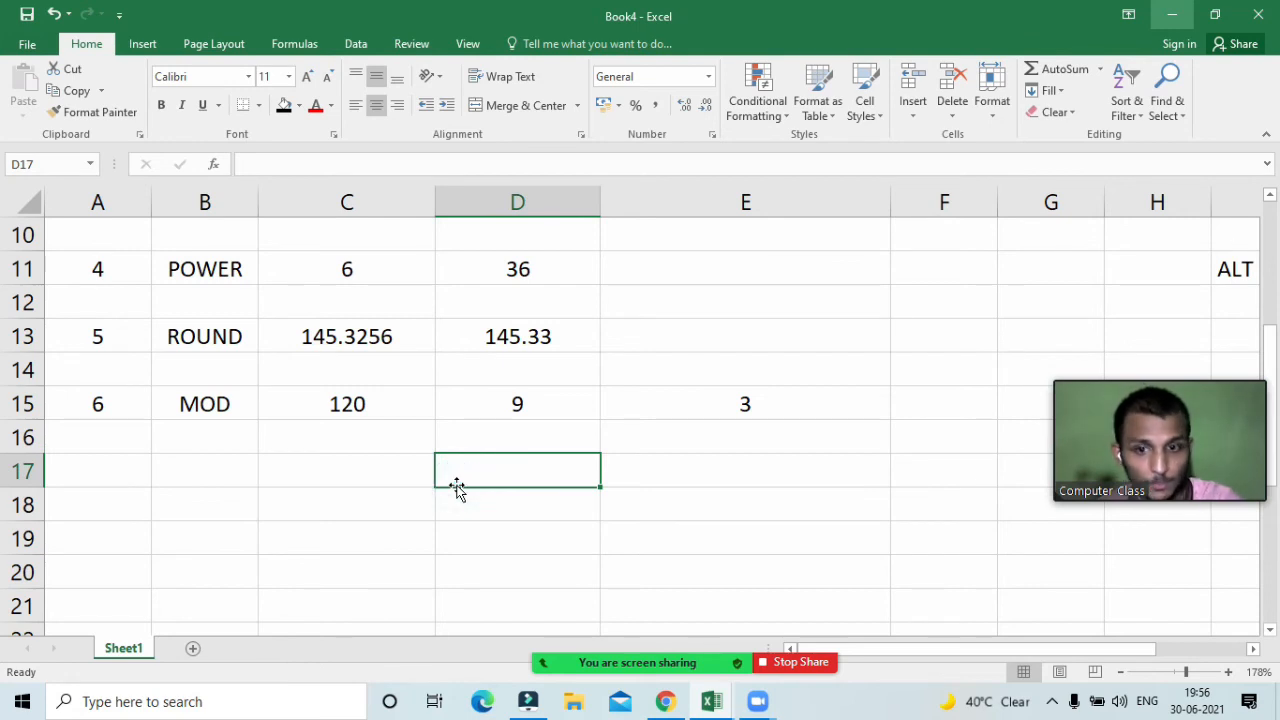
pyautogui.press('alt')
pyautogui.doubleClick(498, 505)
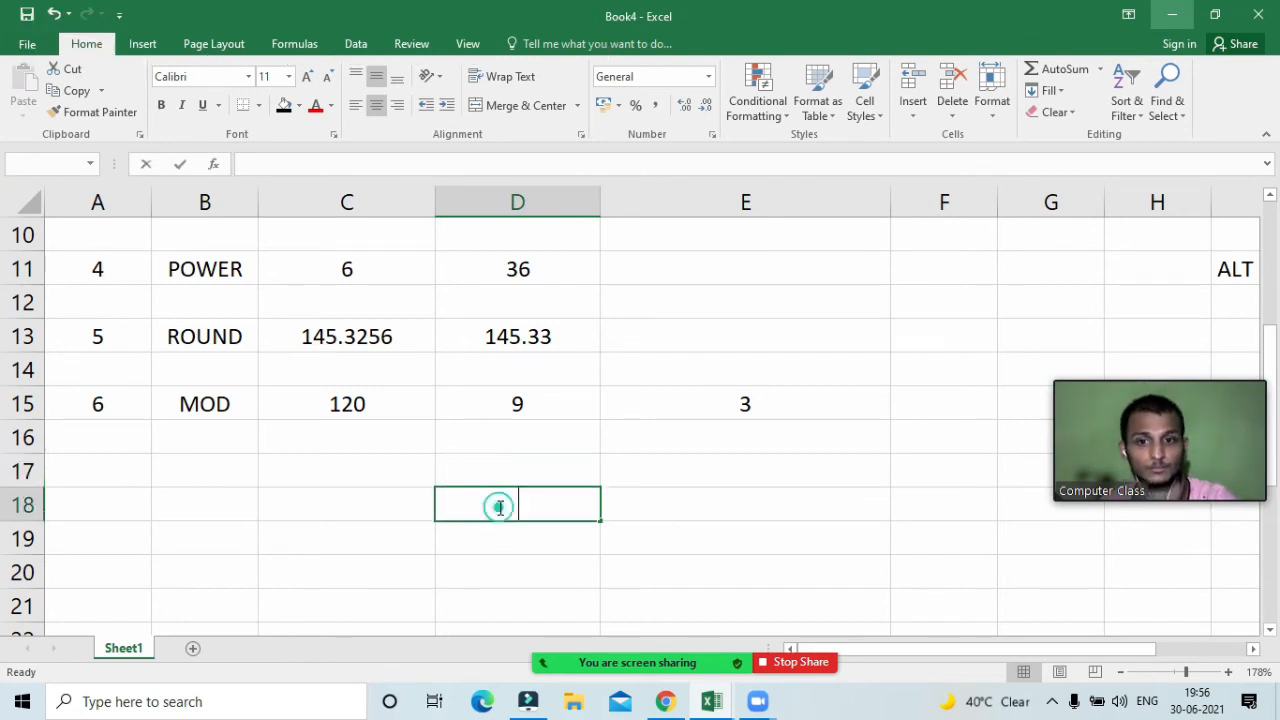
pyautogui.press('Right')
pyautogui.press('Right')
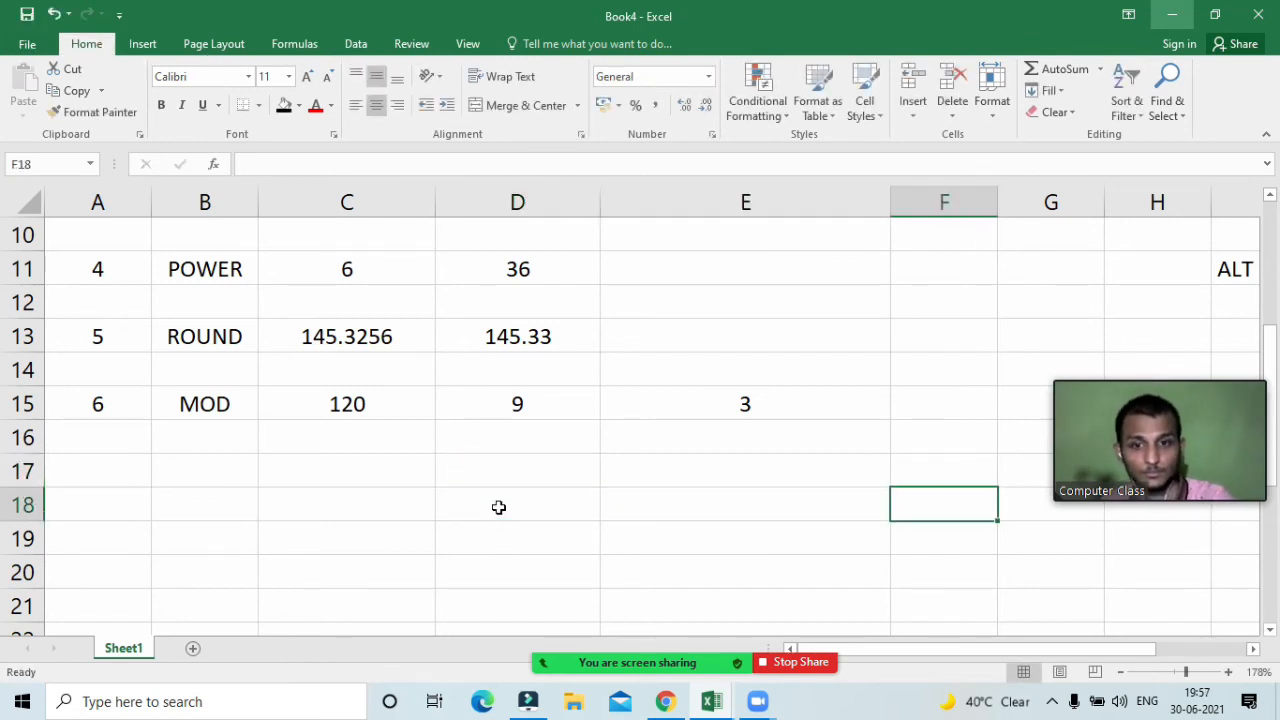
# Enter the sample number 5656 in cell E18
pyautogui.click(498, 507)
pyautogui.press('Right')
pyautogui.write('5656')
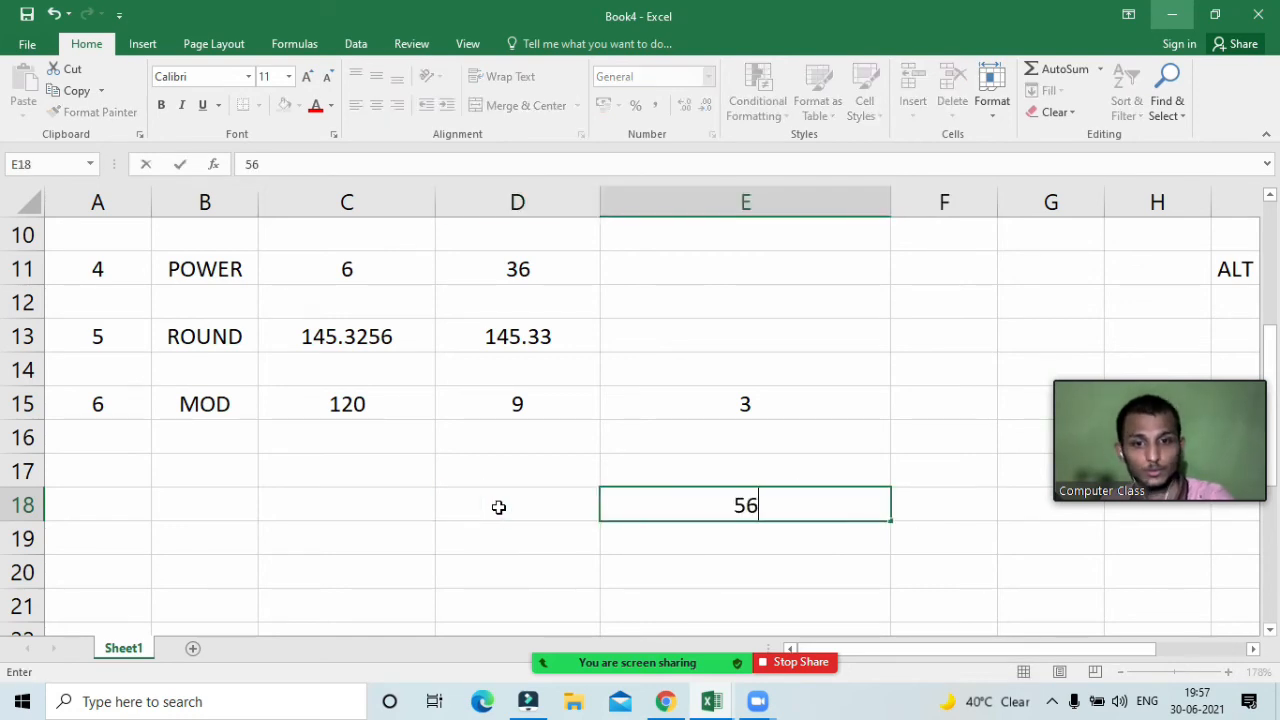
pyautogui.click(526, 518)
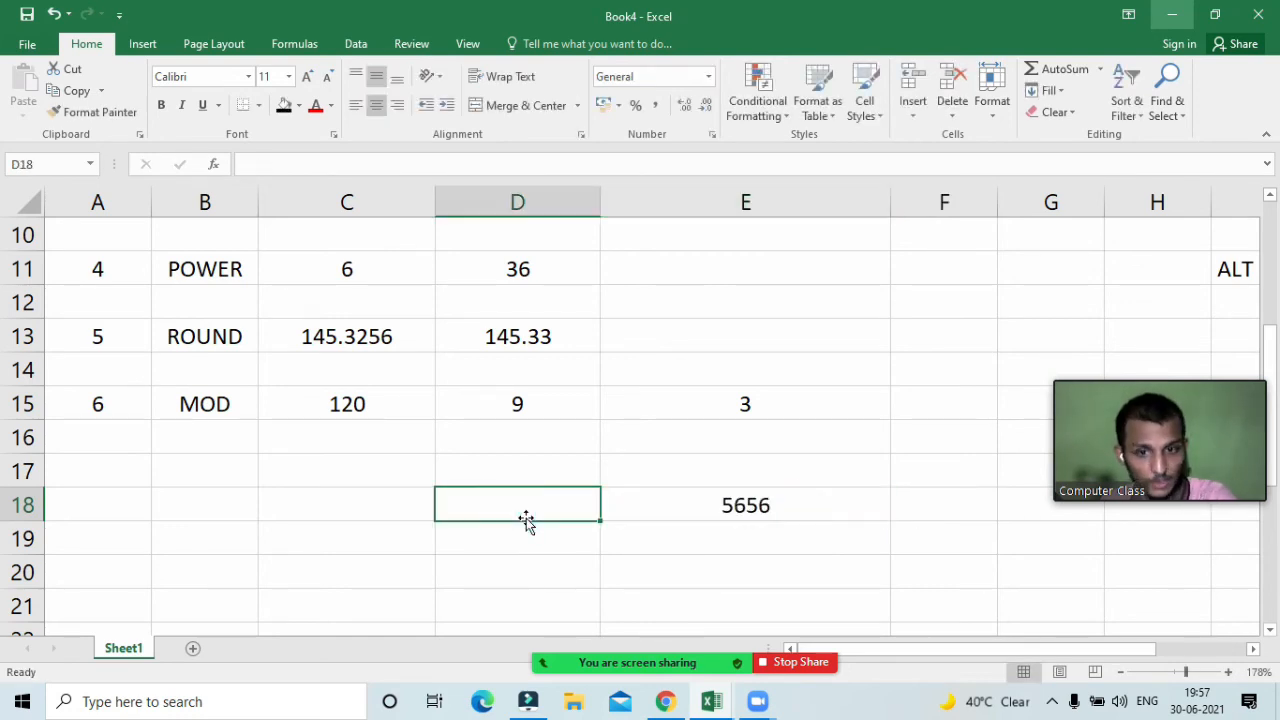
pyautogui.click(500, 535)
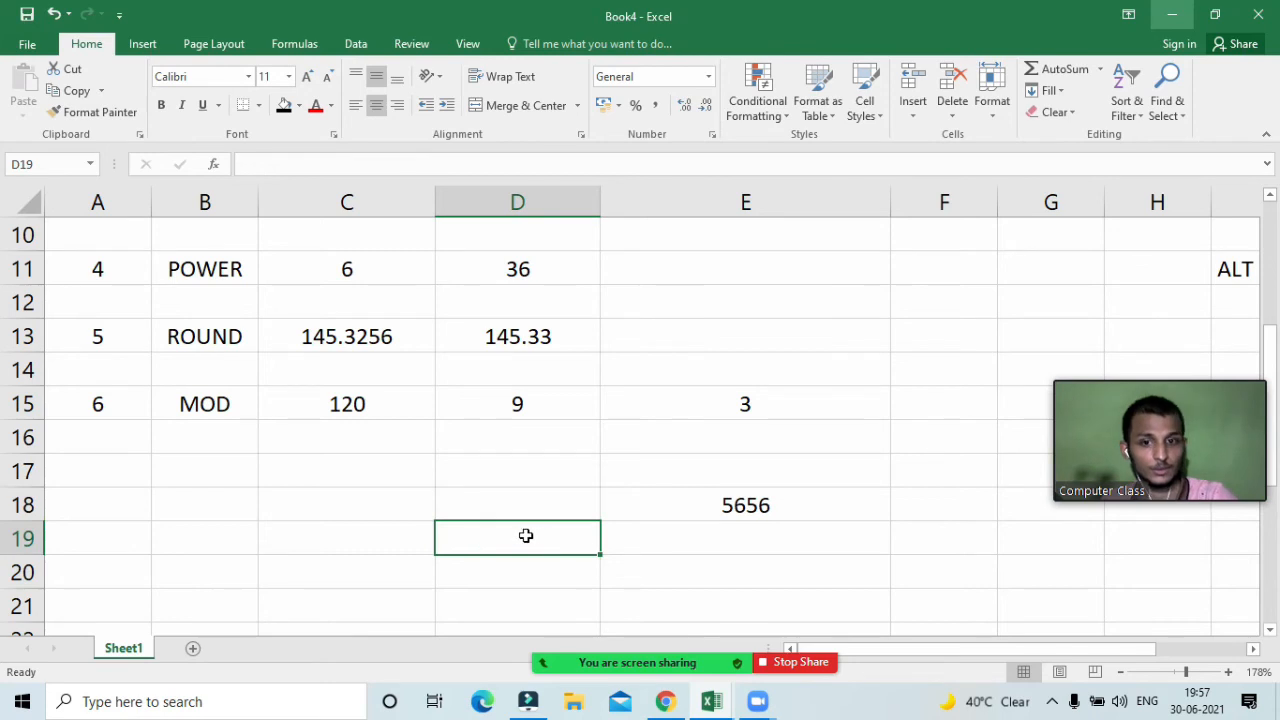
pyautogui.doubleClick(526, 536)
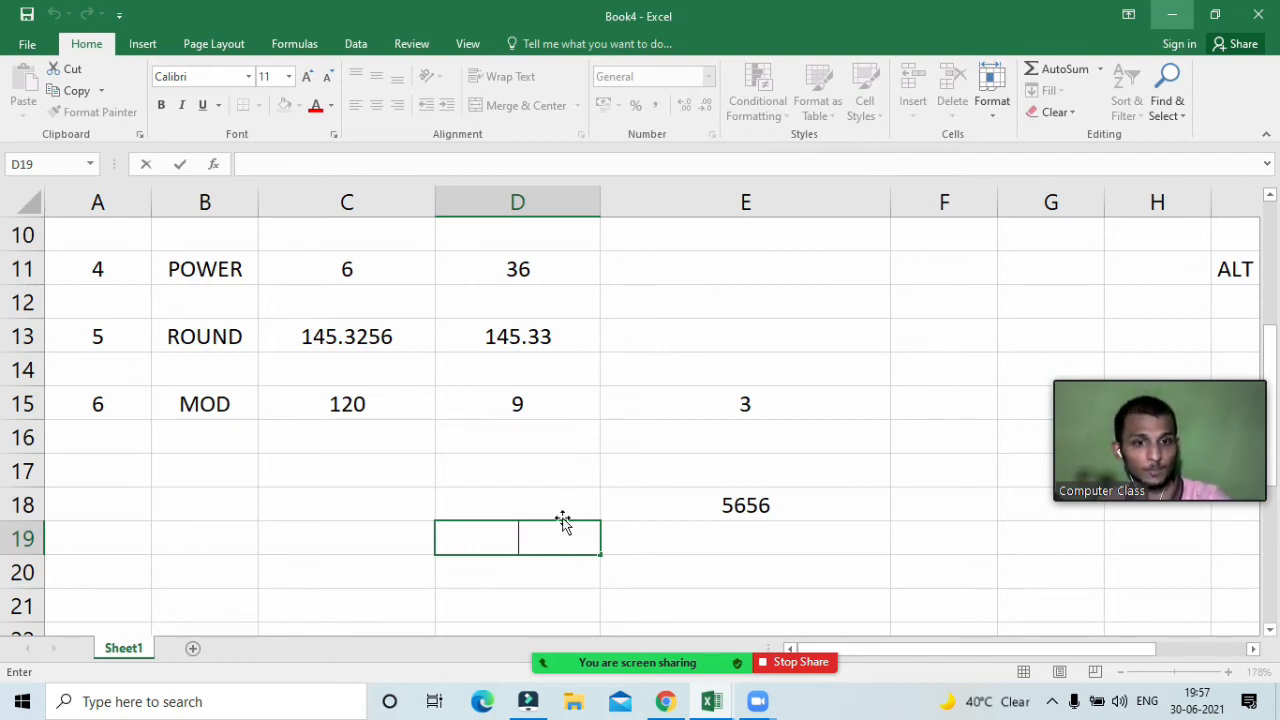
pyautogui.click(697, 560)
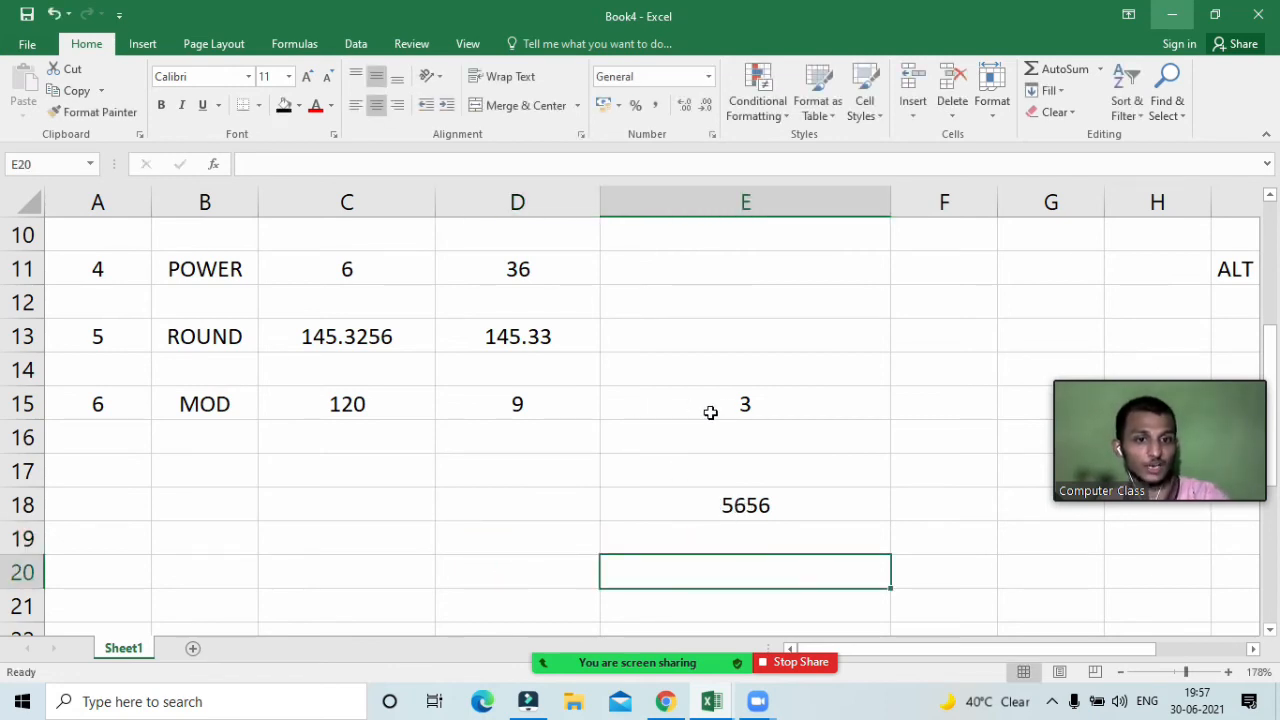
pyautogui.click(690, 493)
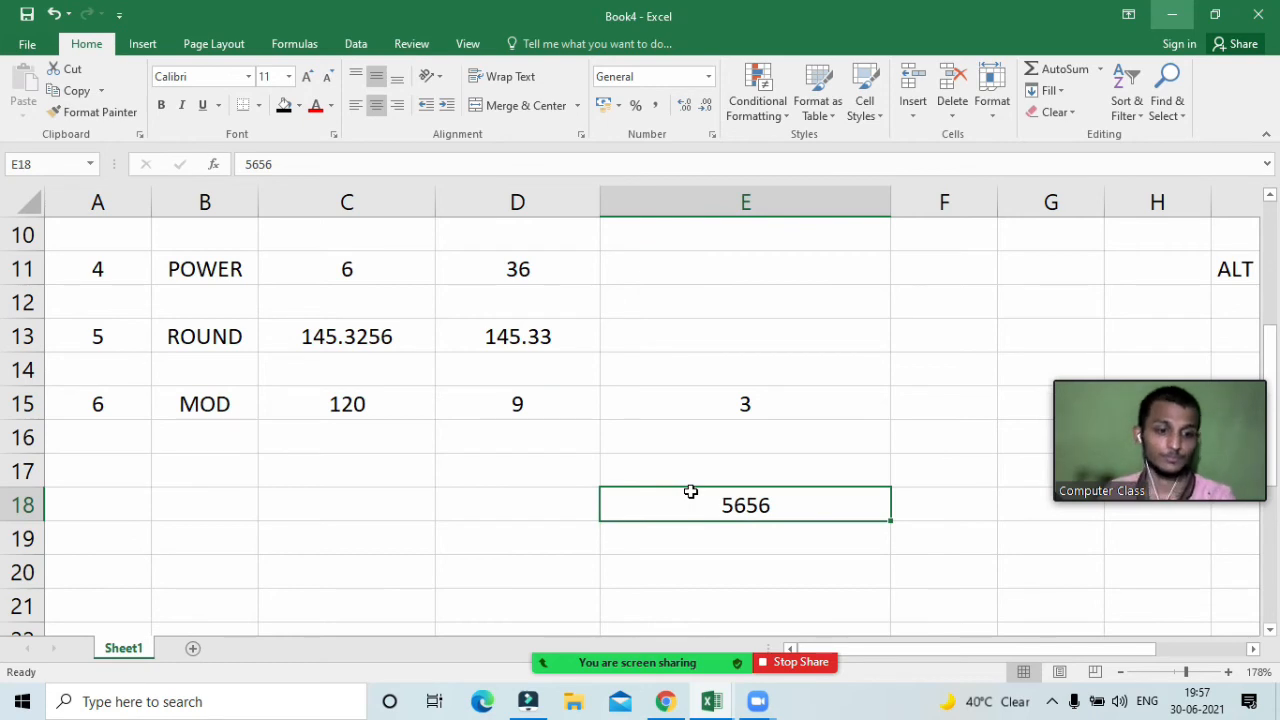
pyautogui.press('alt')
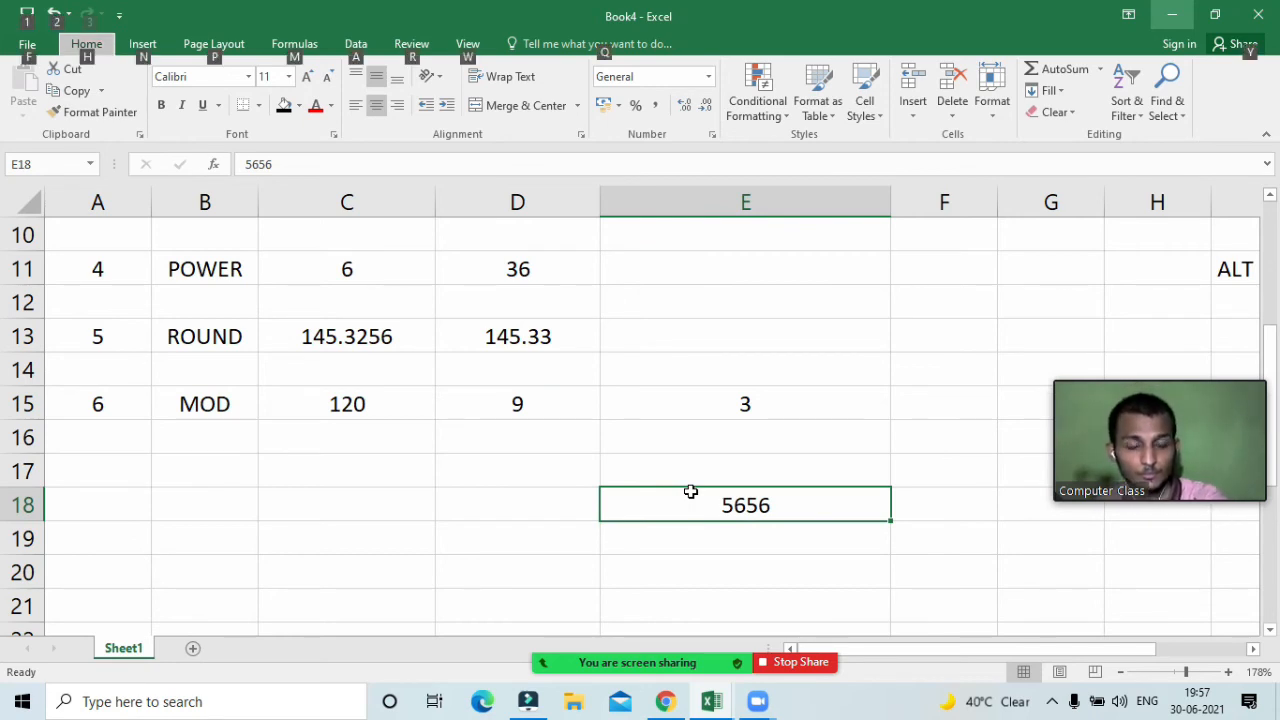
pyautogui.click(672, 541)
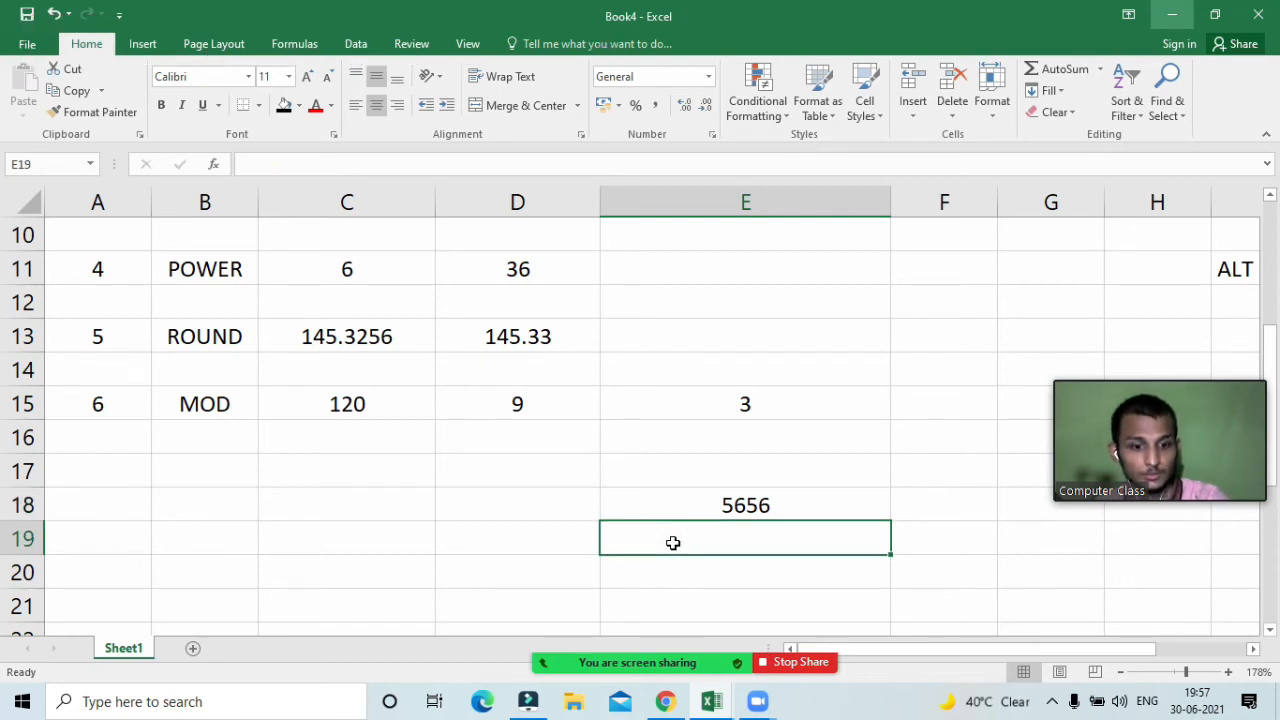
pyautogui.write('=/')
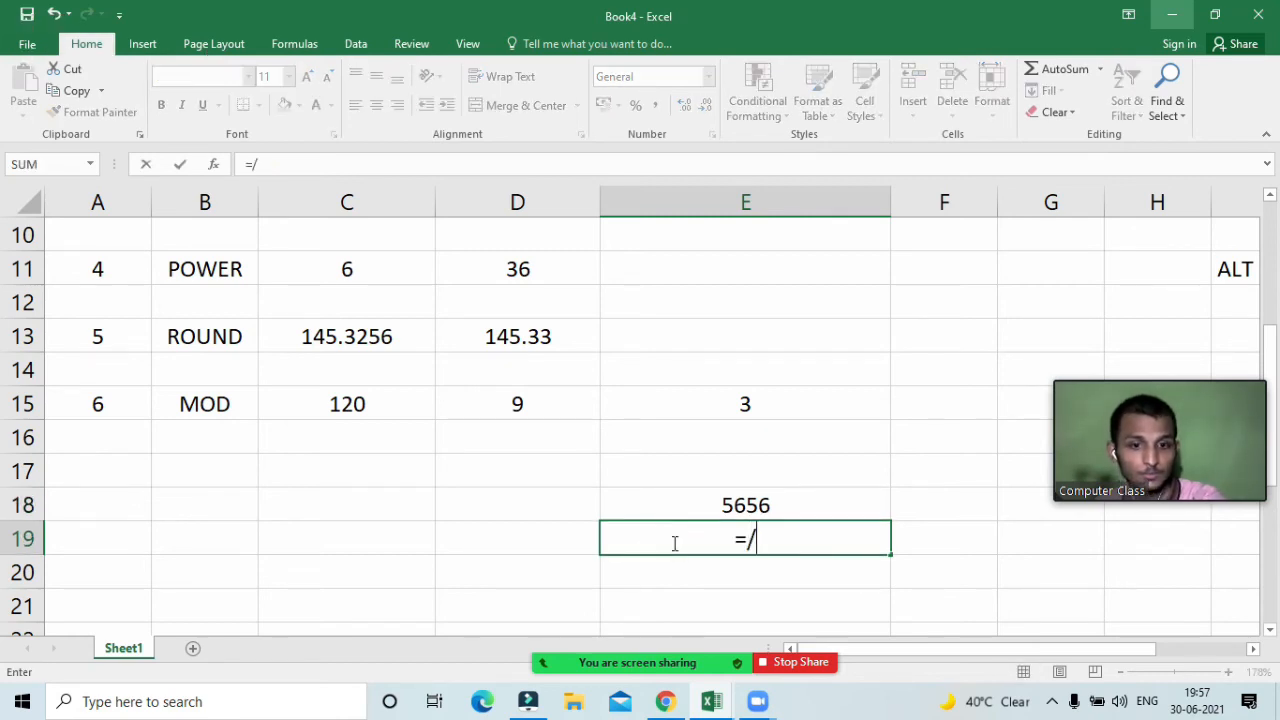
pyautogui.press('BackSpace')
pyautogui.press('BackSpace')
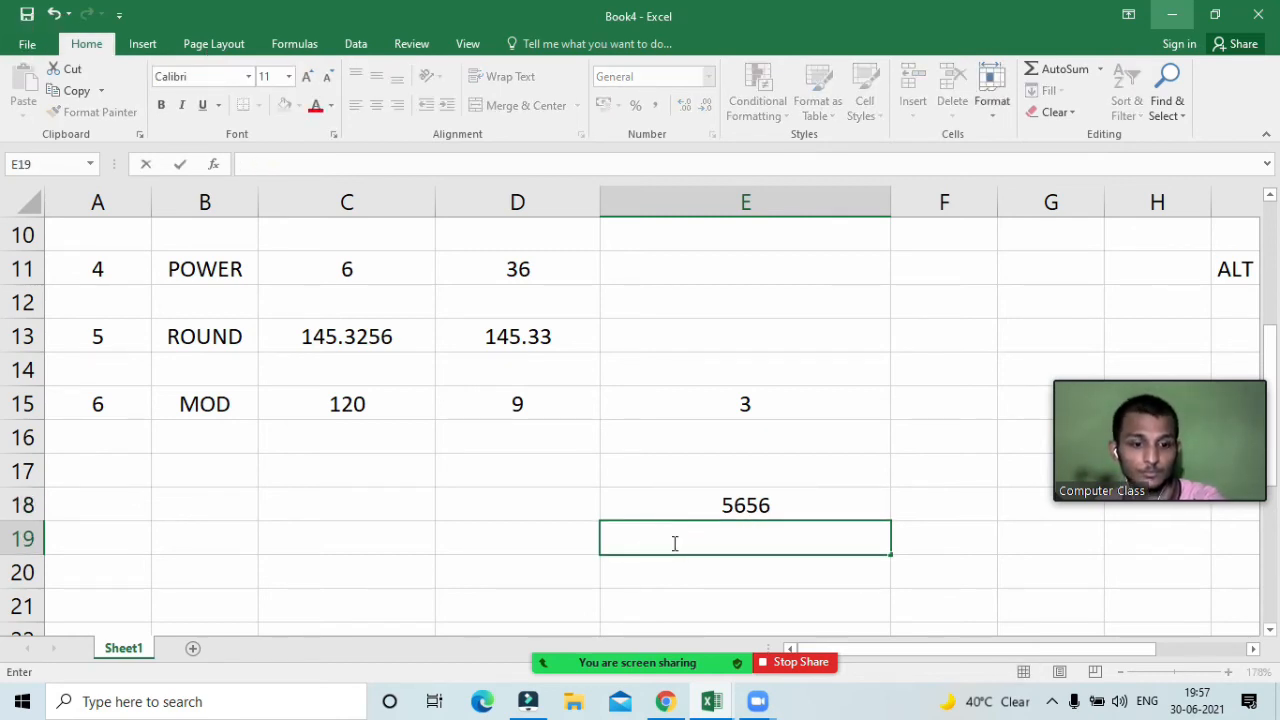
pyautogui.press('Return')
pyautogui.click(679, 546)
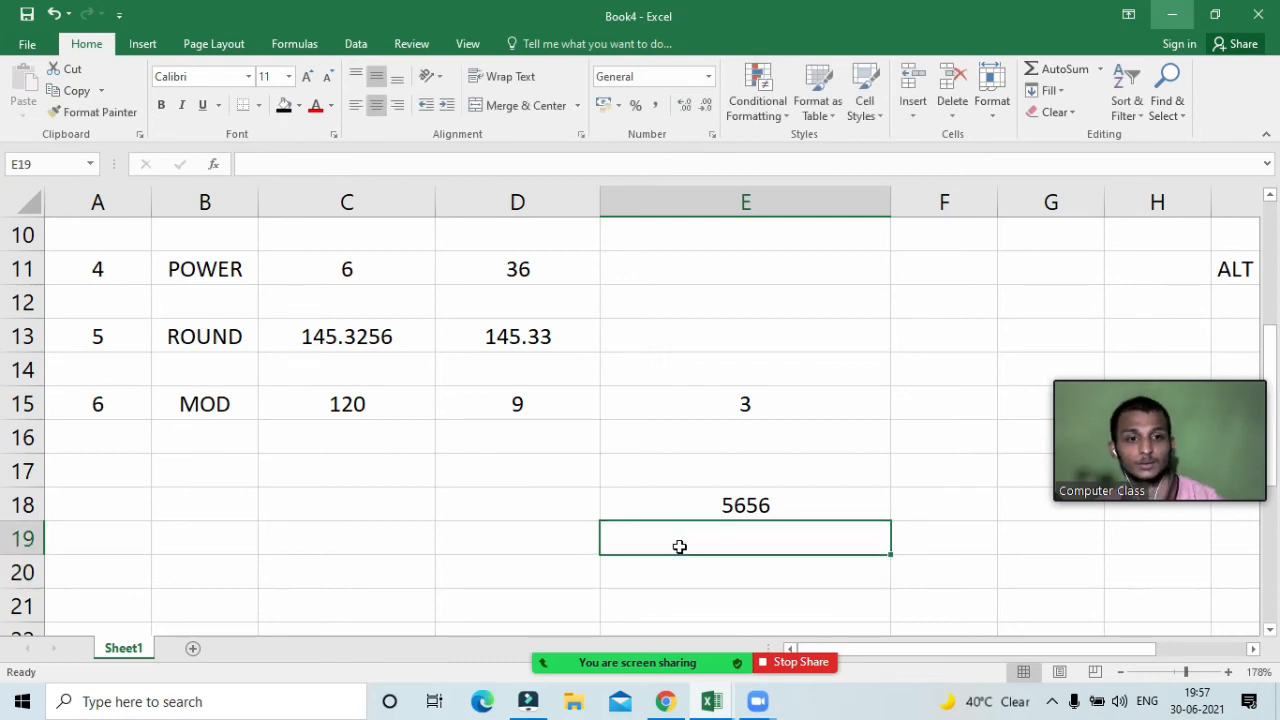
# Enter 12.00 in cell E16 directly below the MOD result
pyautogui.click(795, 442)
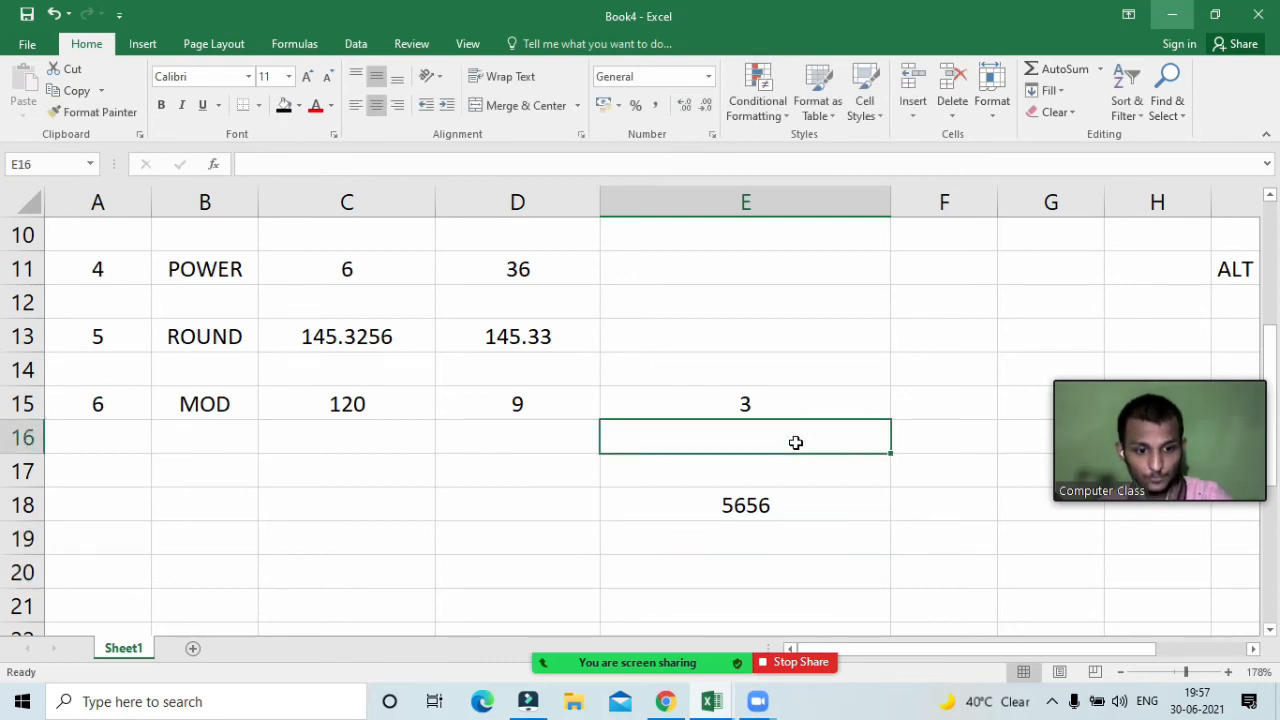
pyautogui.write('12.')
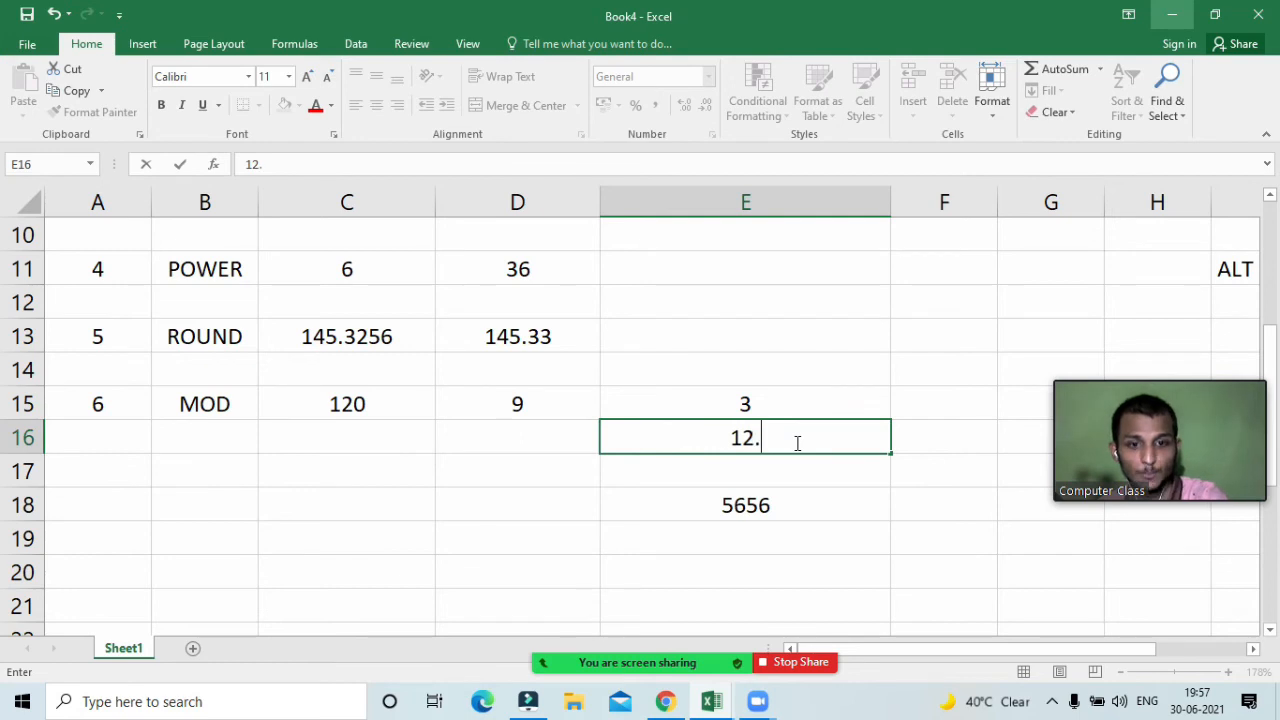
pyautogui.write('00')
pyautogui.press('Return')
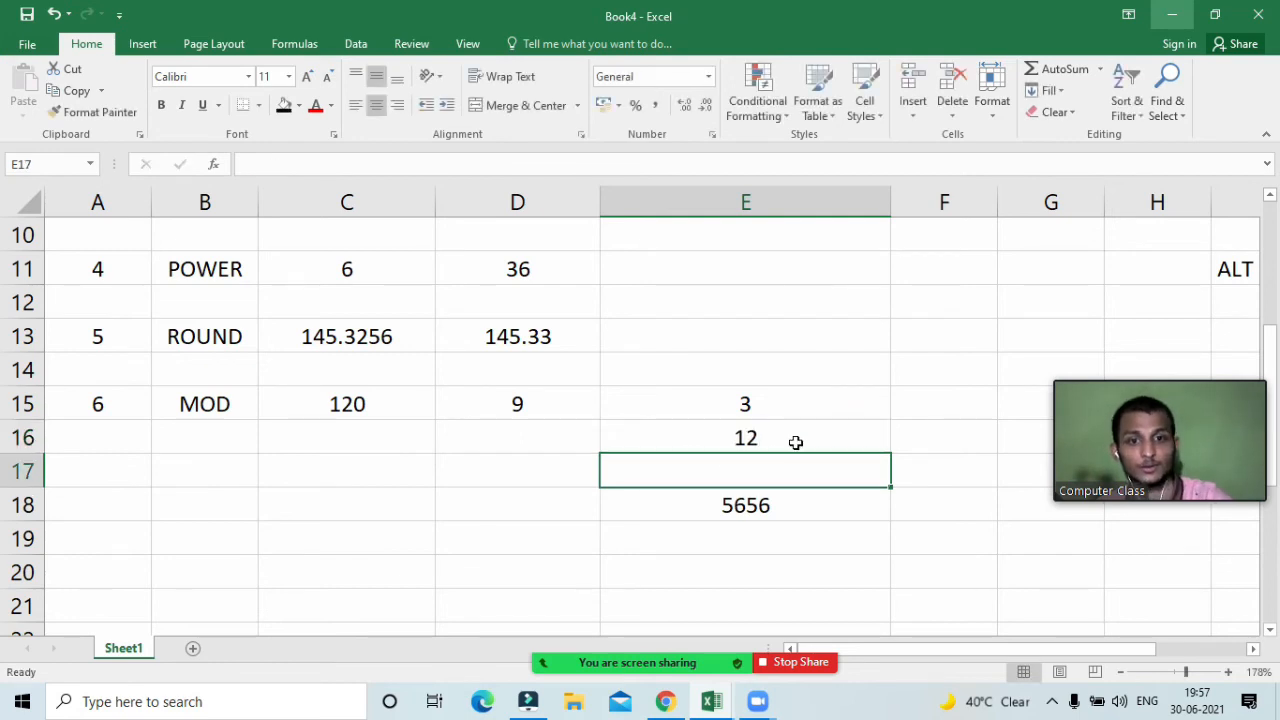
# Apply the Number format to cell E16 so its value carries two decimal places
pyautogui.click(787, 438)
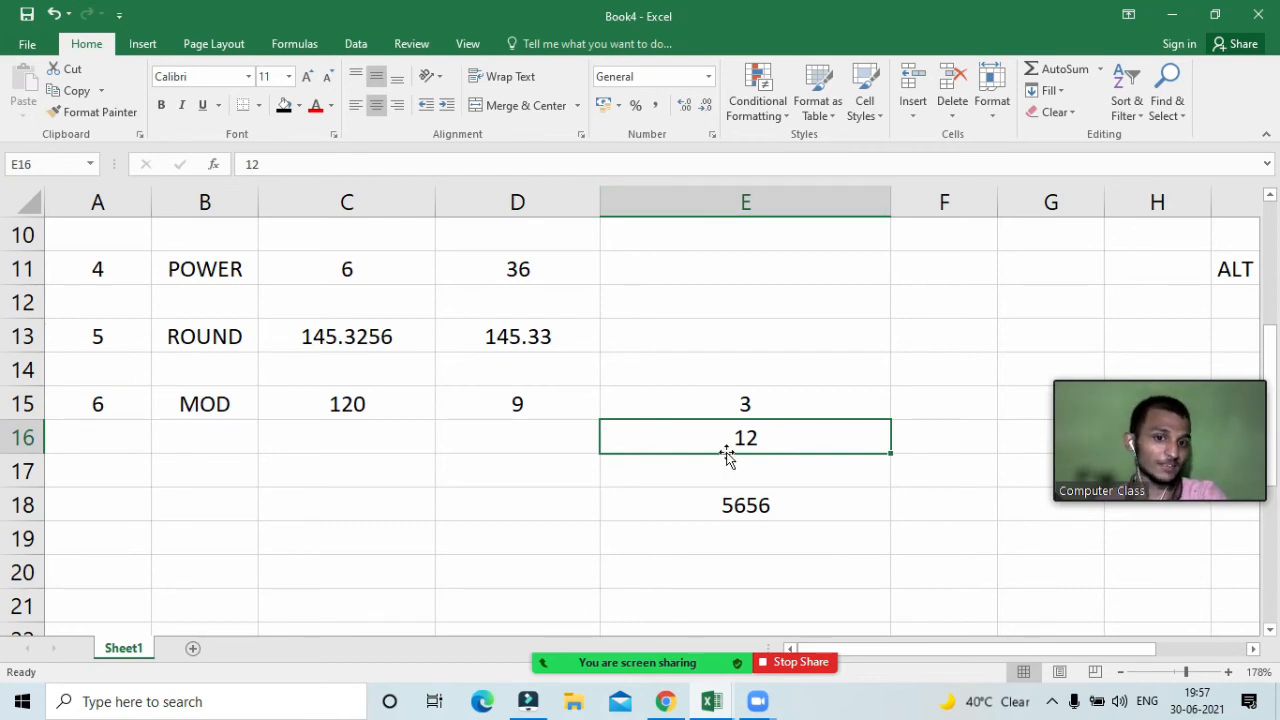
pyautogui.click(708, 77)
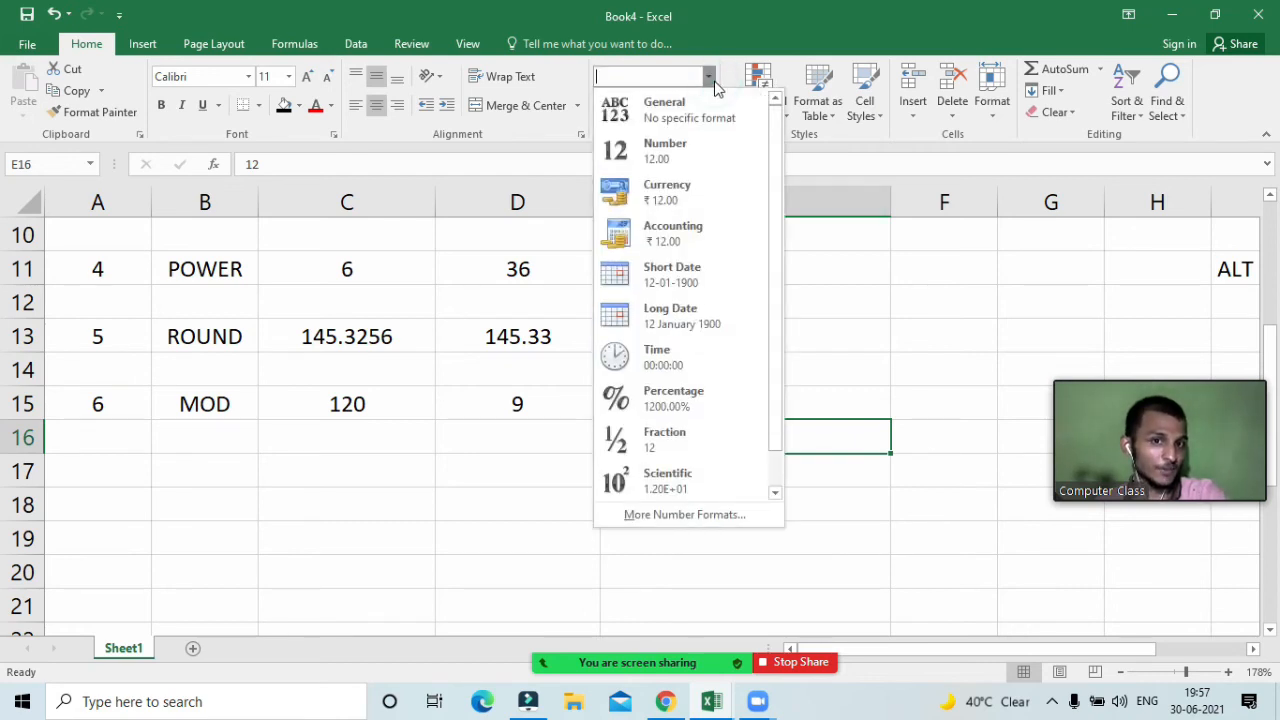
pyautogui.click(685, 150)
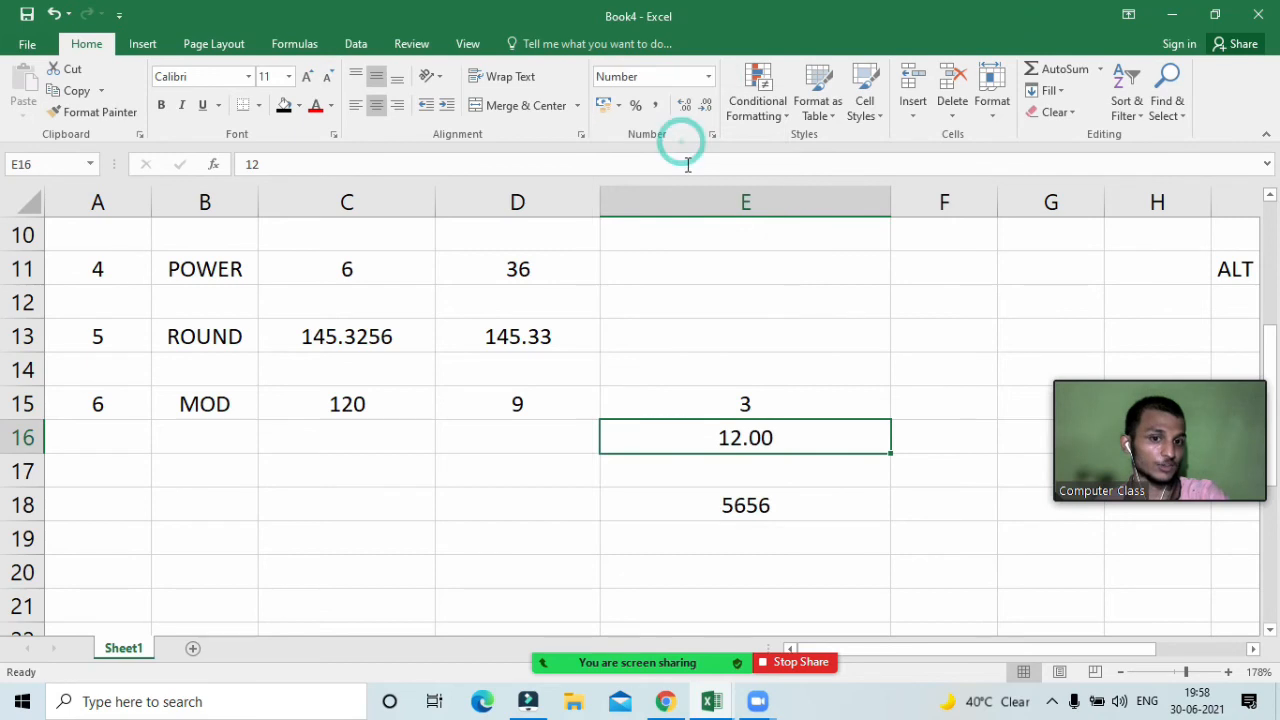
pyautogui.click(789, 472)
pyautogui.click(777, 441)
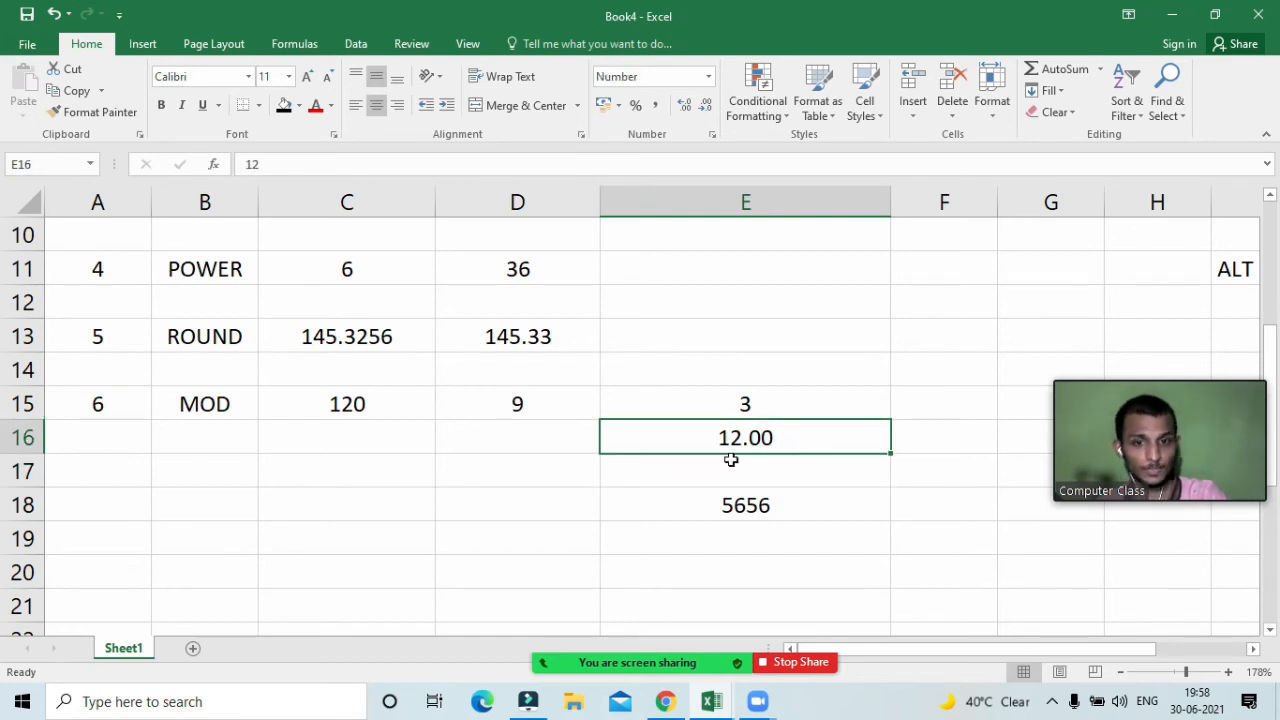
# Clear the practice entries from E16:E20 and select cell A17 below the MOD row
pyautogui.moveTo(811, 571); pyautogui.dragTo(763, 446)
pyautogui.press('Delete')
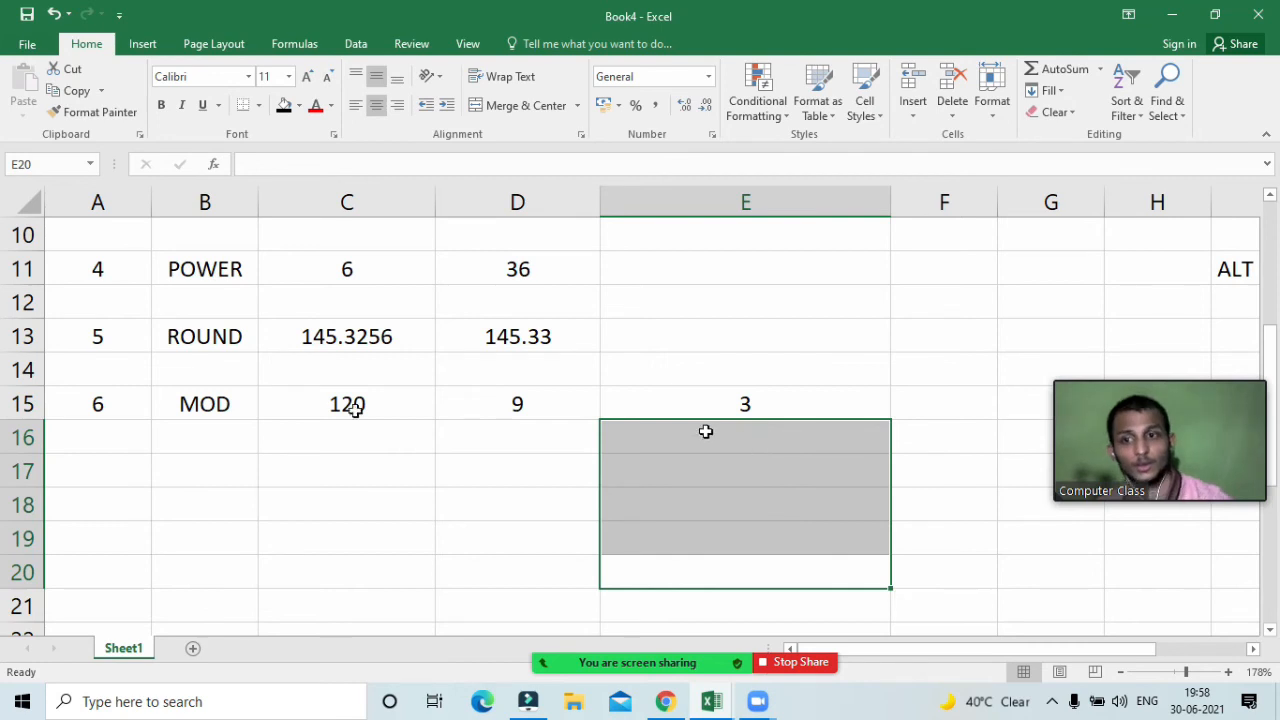
pyautogui.click(91, 463)
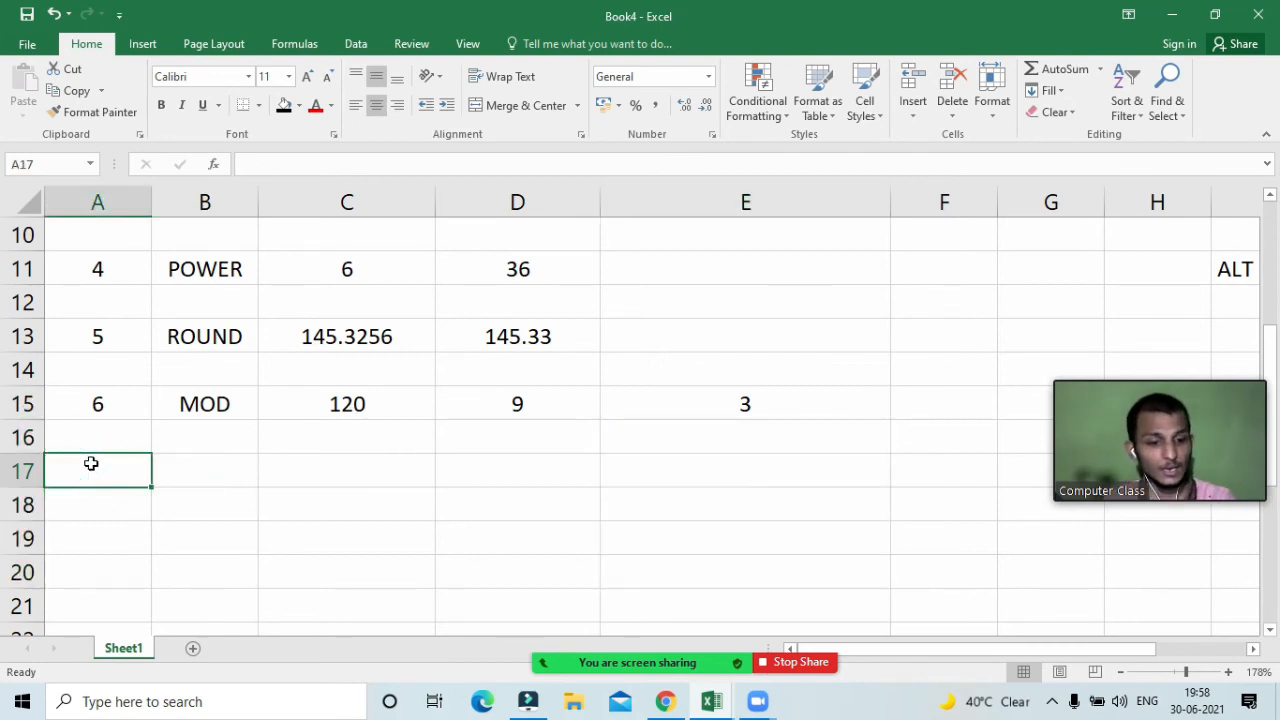
# Enter the serial number 7 in cell A17 and the label ABS in cell B17
pyautogui.write('7')
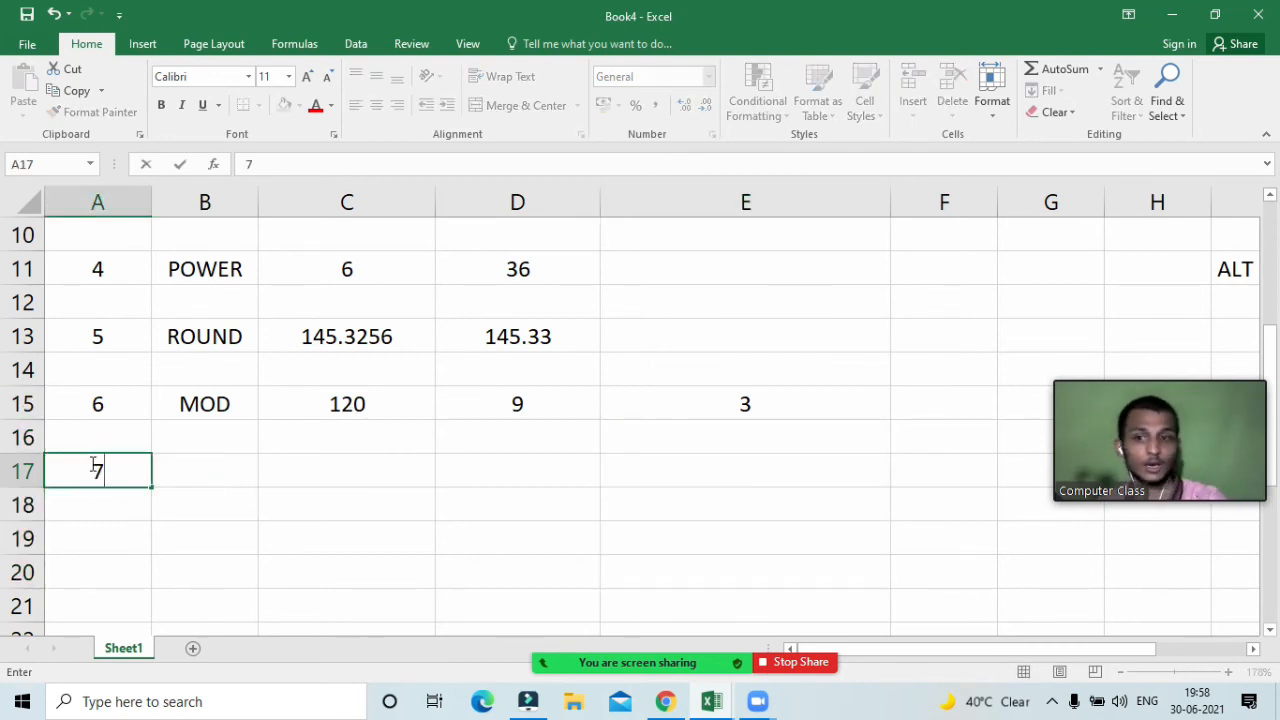
pyautogui.press('Tab')
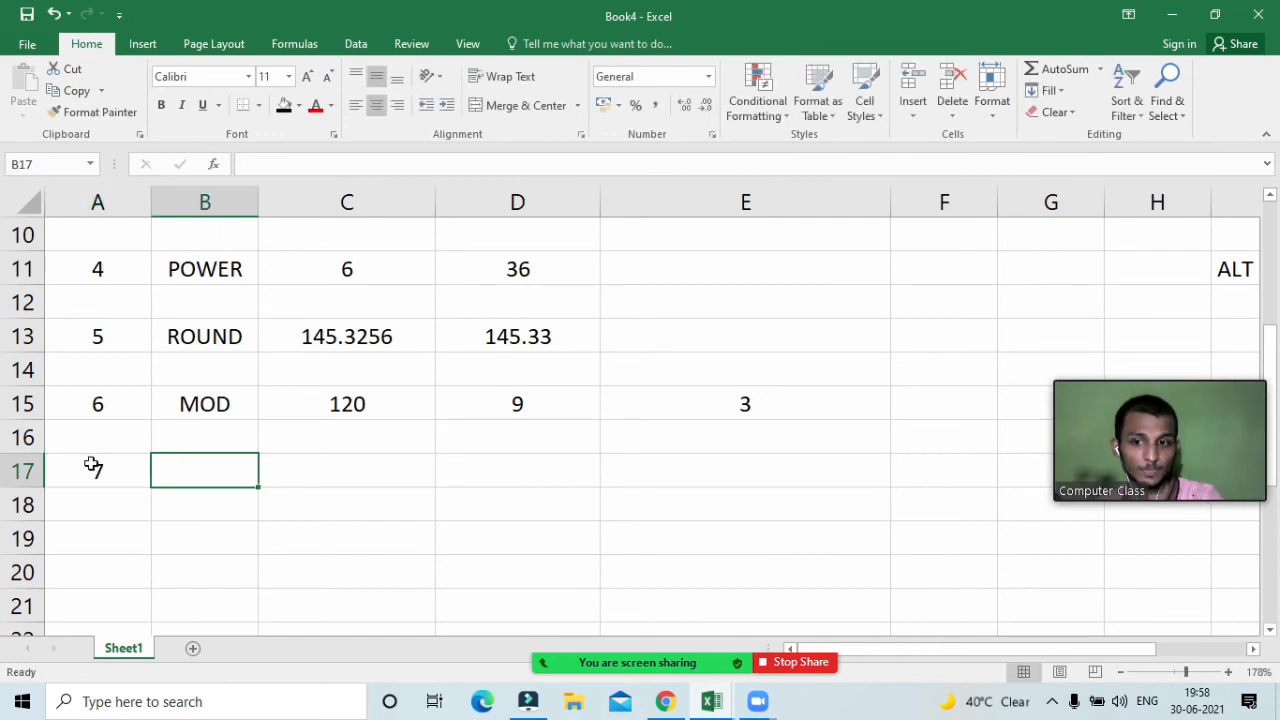
pyautogui.write('ABS')
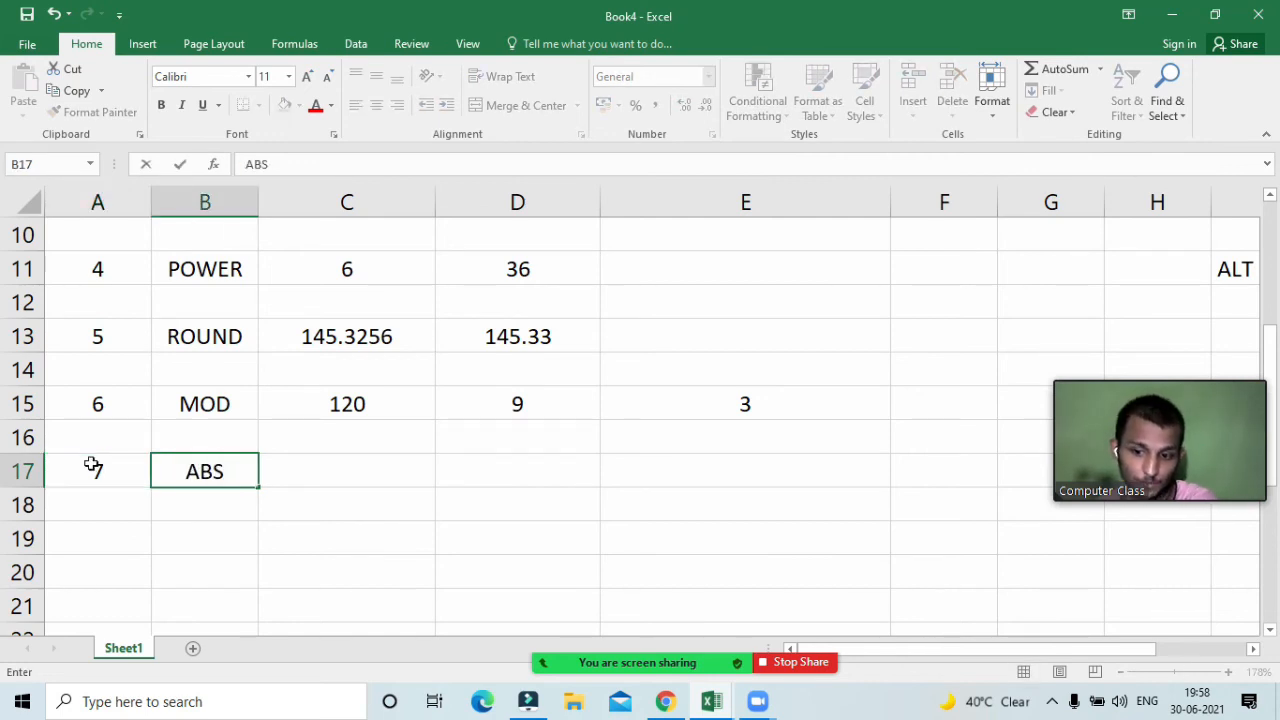
pyautogui.press('Tab')
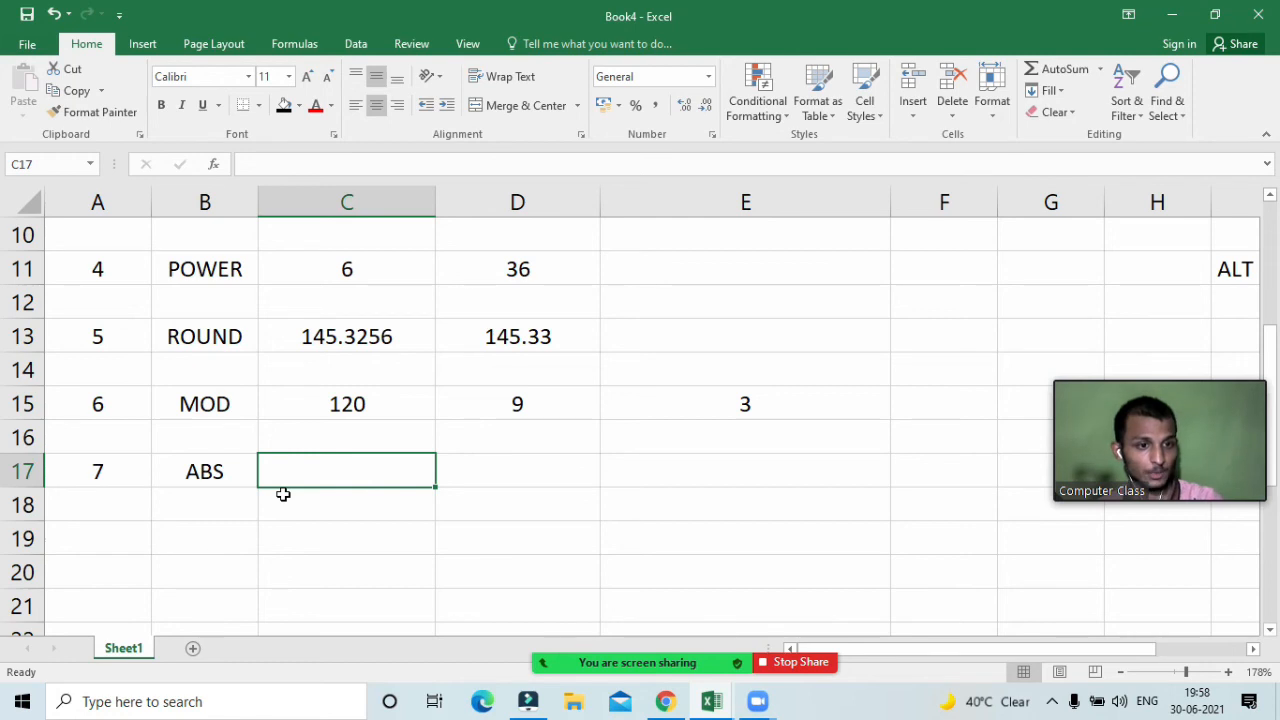
# Enter -98 in cell C17 as the sample value for the ABS function
pyautogui.write('*98')
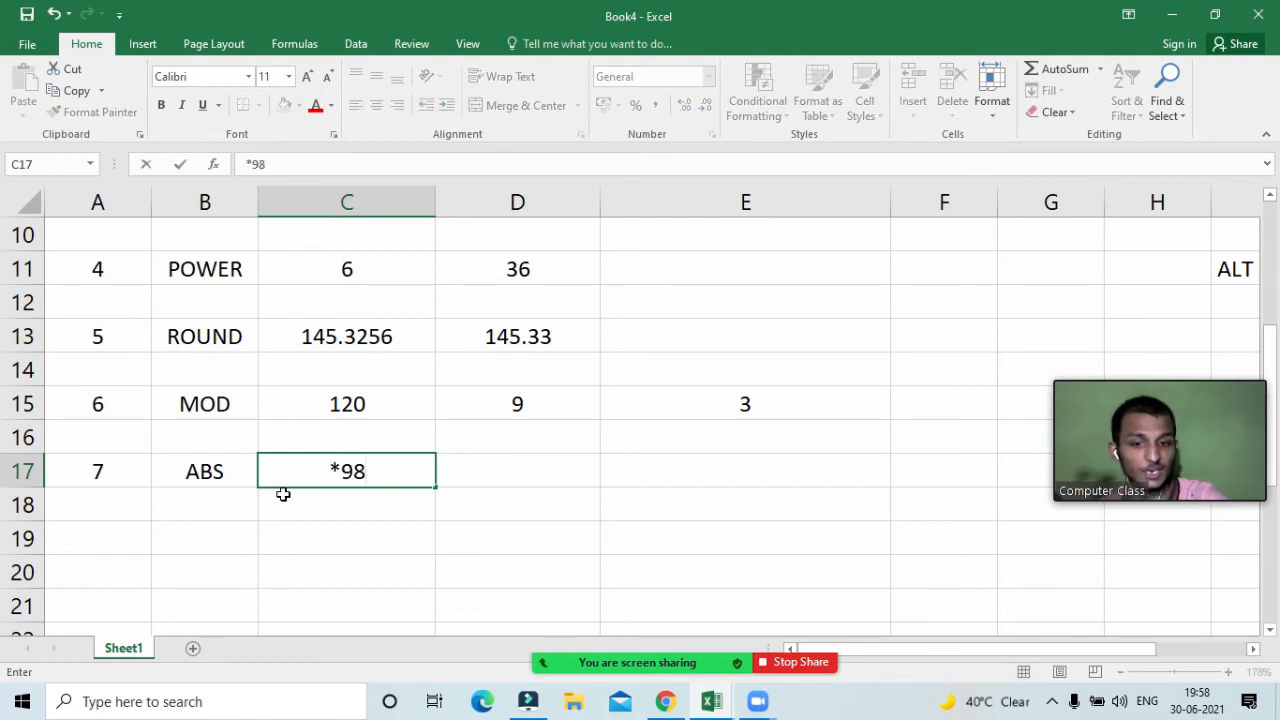
pyautogui.press('Tab')
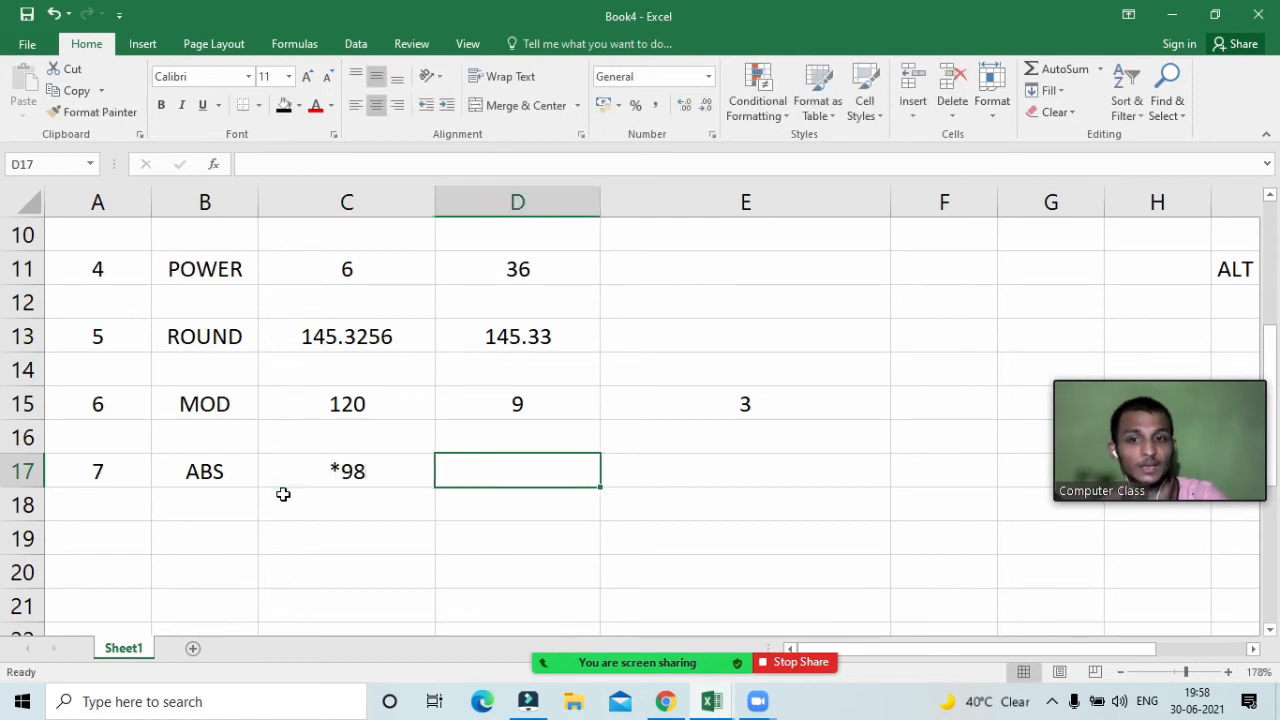
pyautogui.click(338, 471)
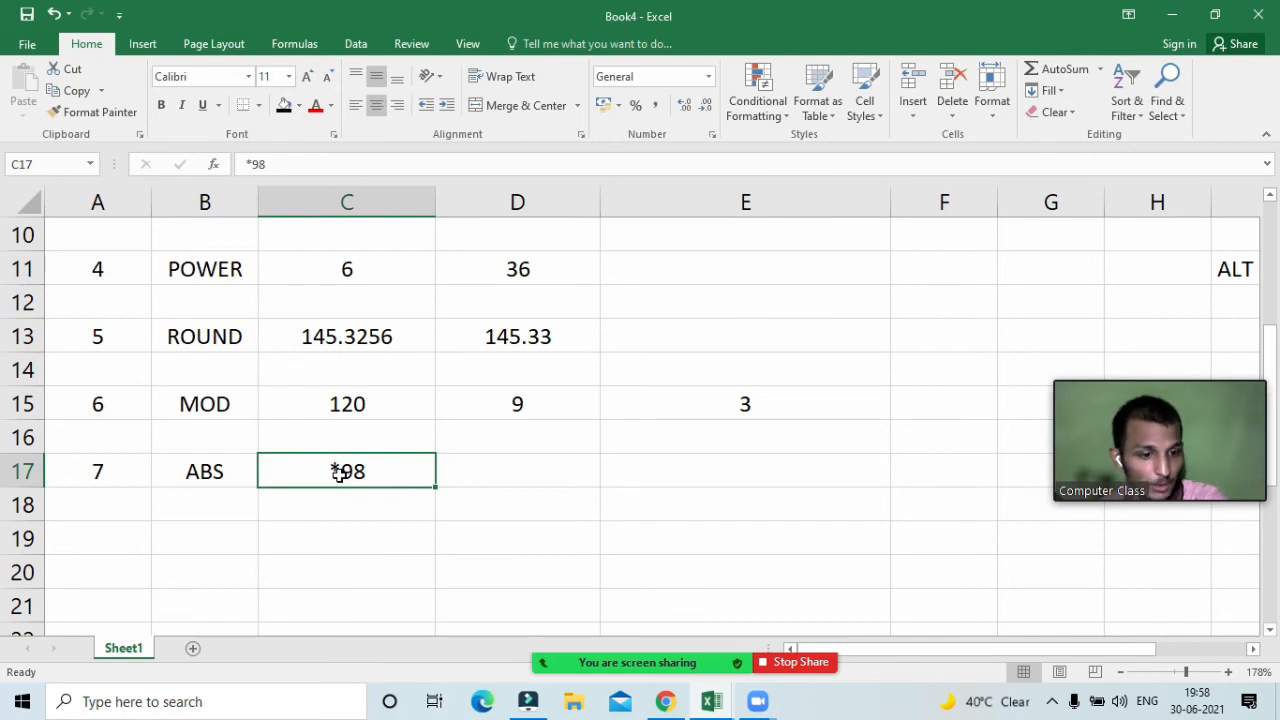
pyautogui.write('-98')
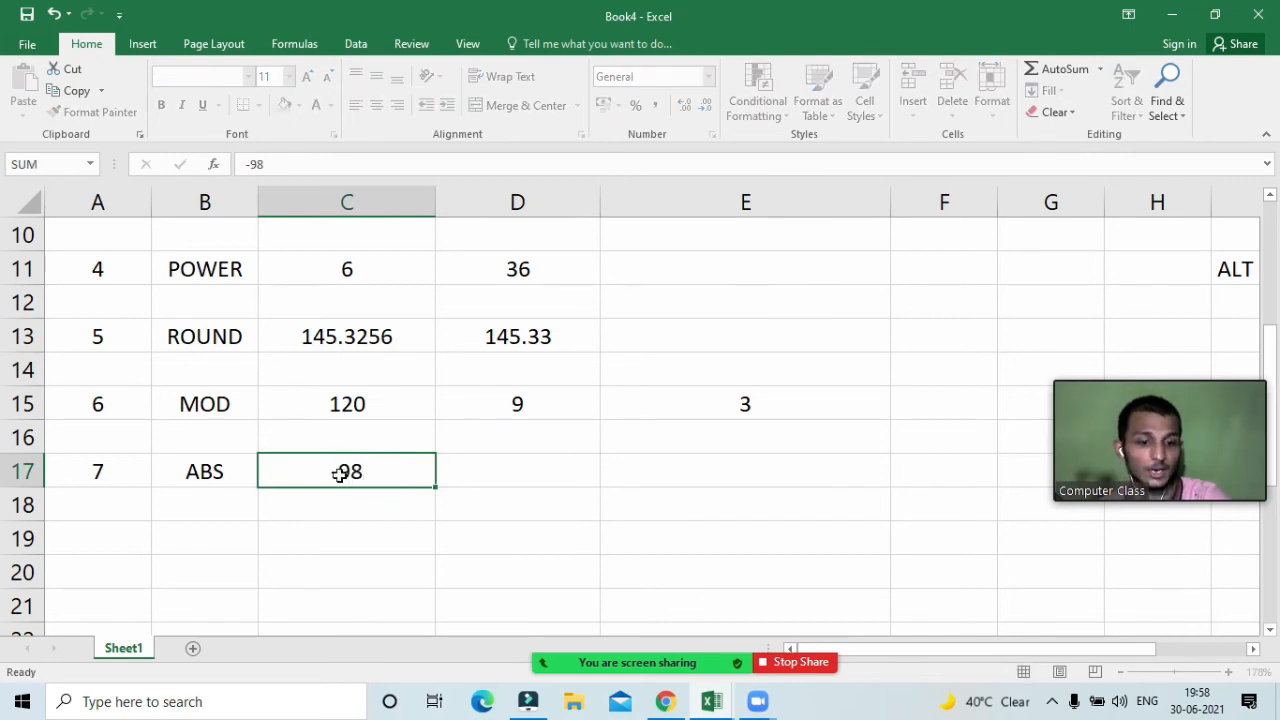
pyautogui.press('Tab')
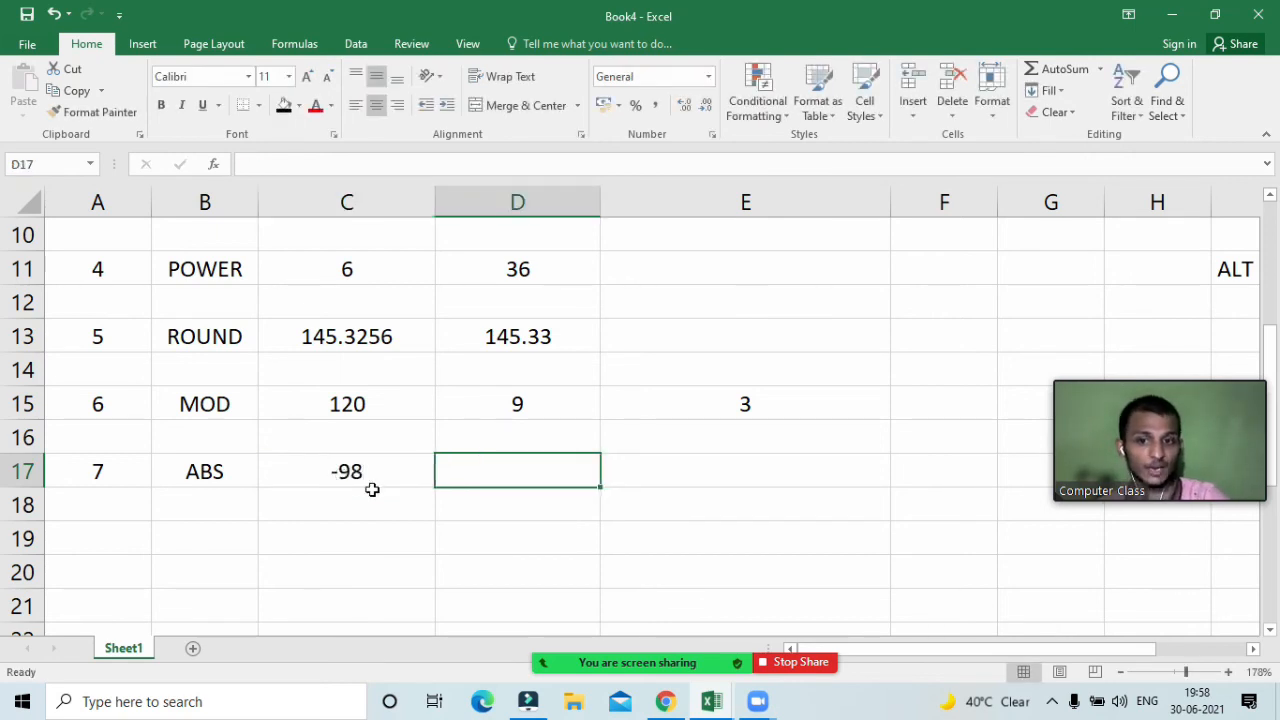
# Enter the formula =ABS(C17) in cell D17
pyautogui.doubleClick(464, 469)
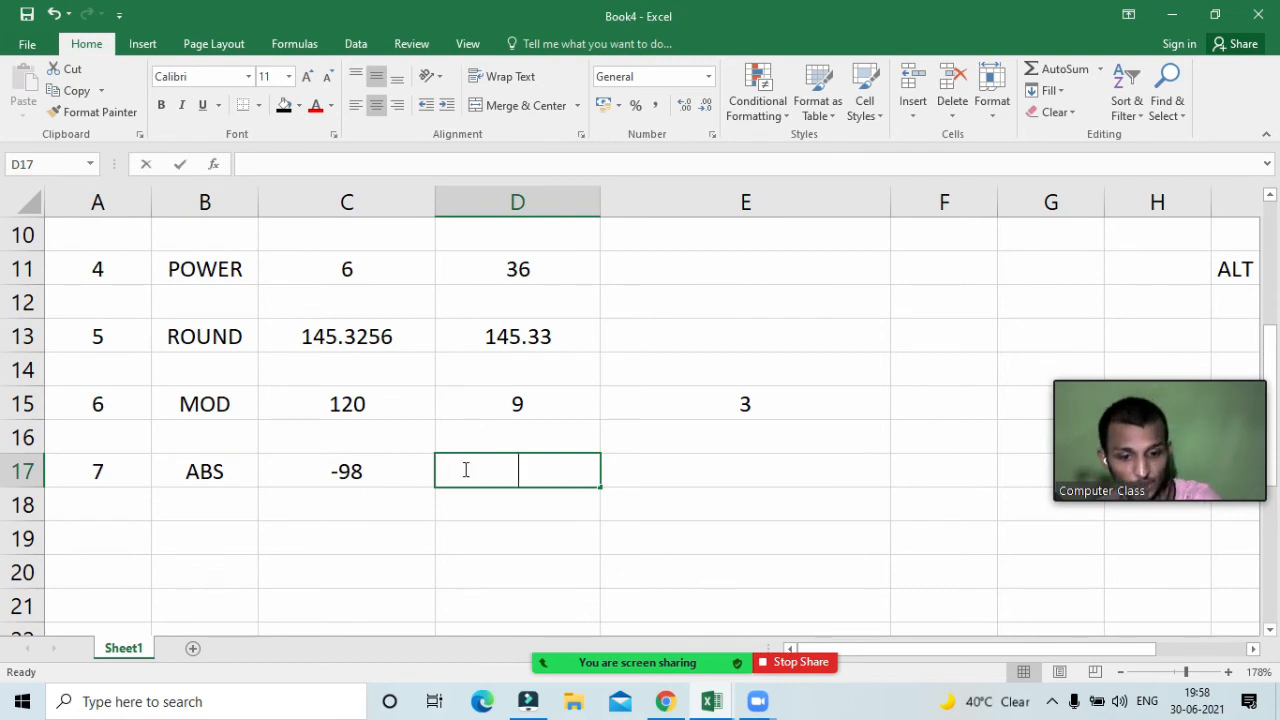
pyautogui.write('=abs')
pyautogui.press('Tab')
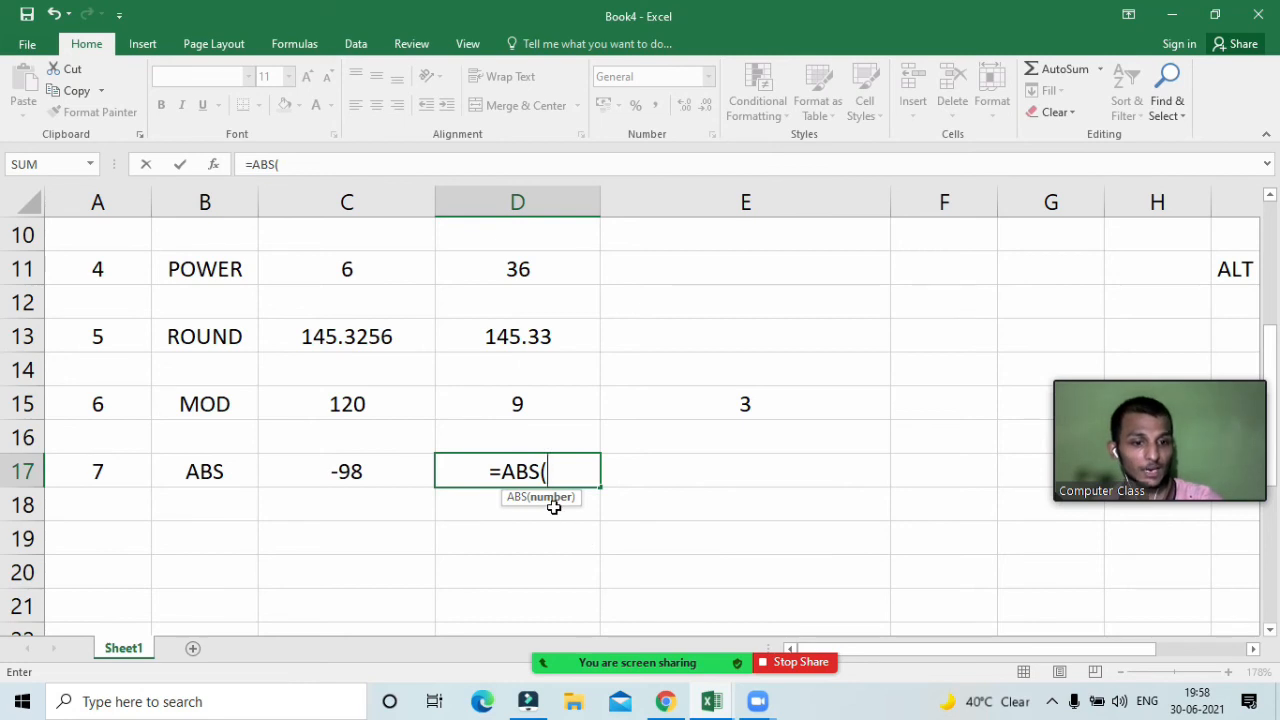
pyautogui.click(371, 477)
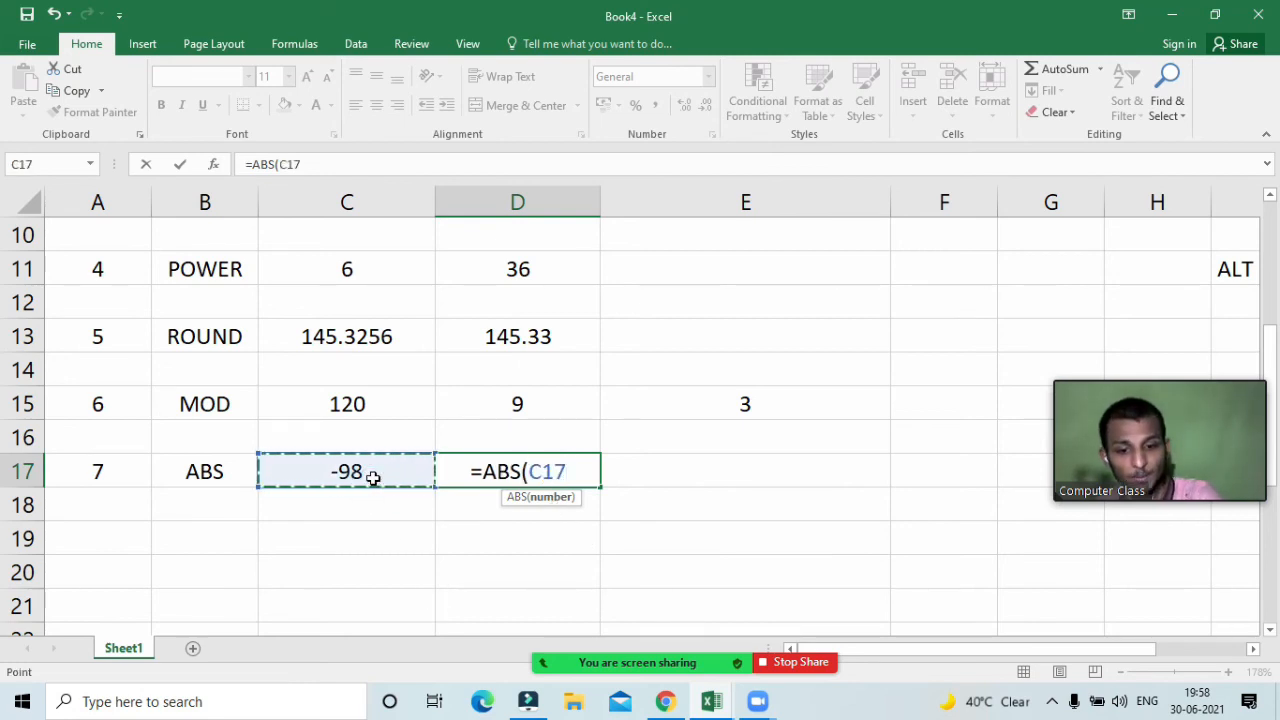
pyautogui.write(')')
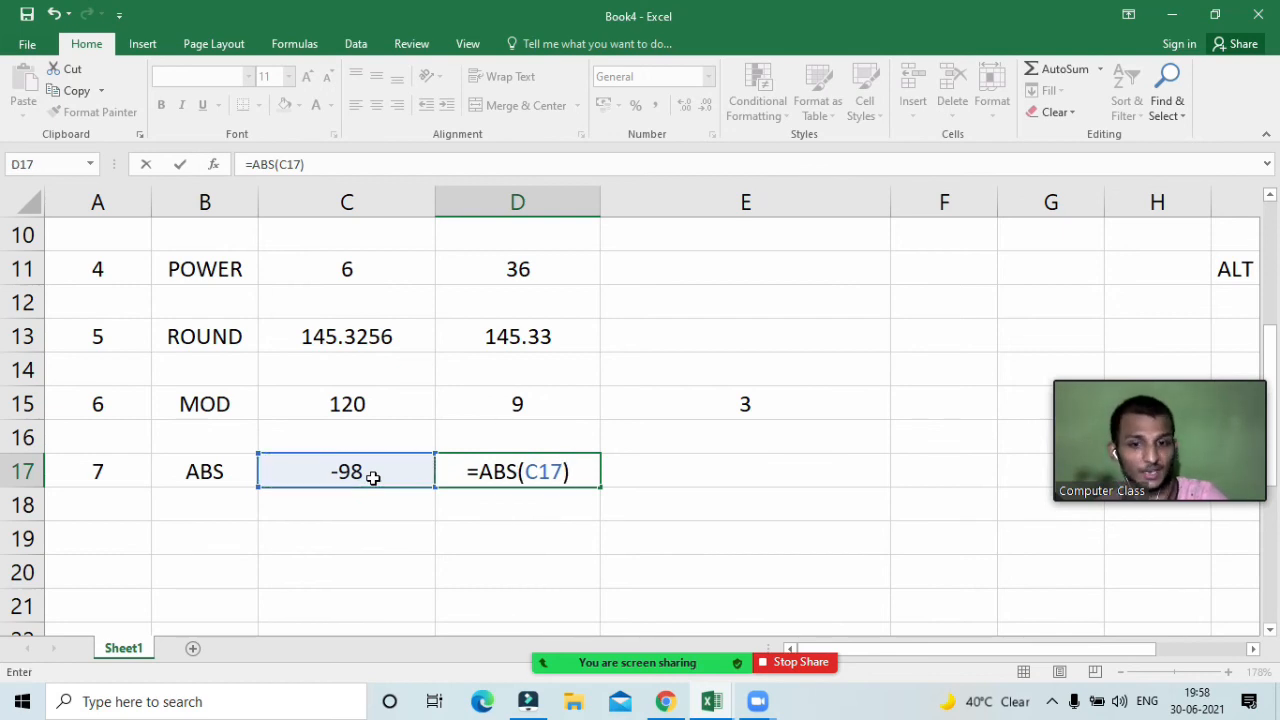
pyautogui.press('Return')
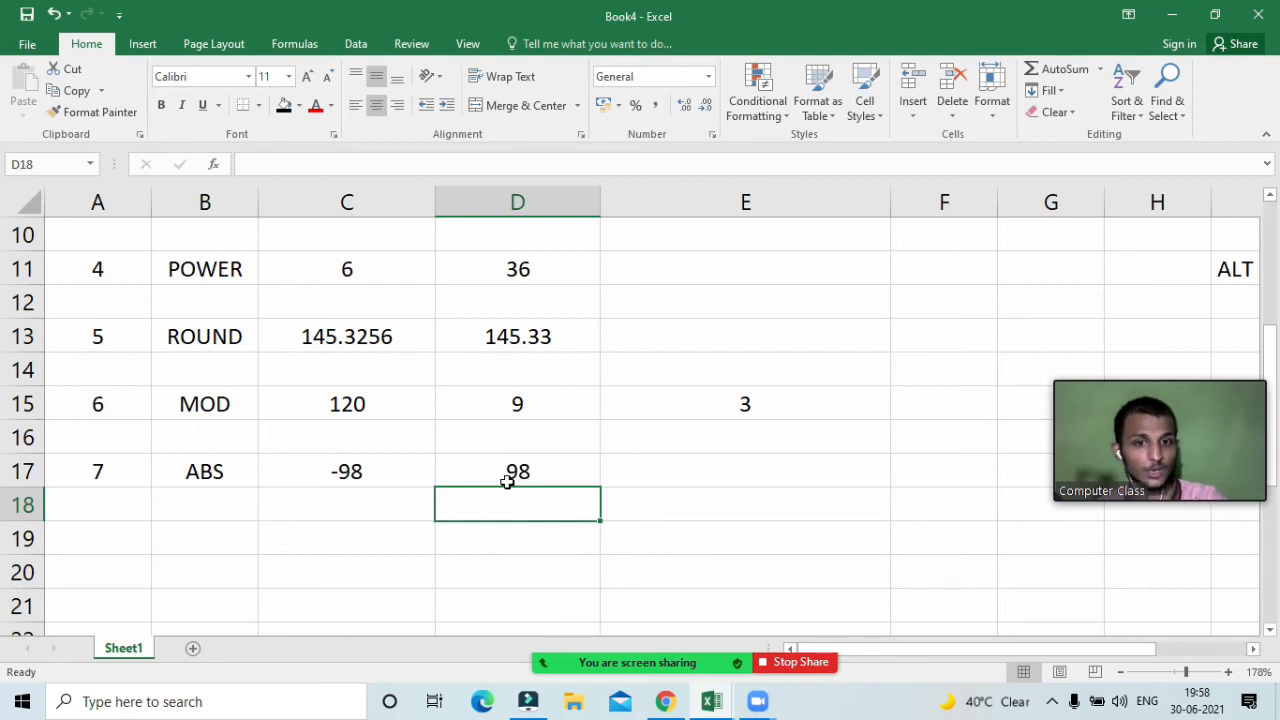
# Look over the function examples and view the sheet in Page Break Preview to check its page divisions
pyautogui.scroll(1, 520, 483)
pyautogui.scroll(1, 521, 420)
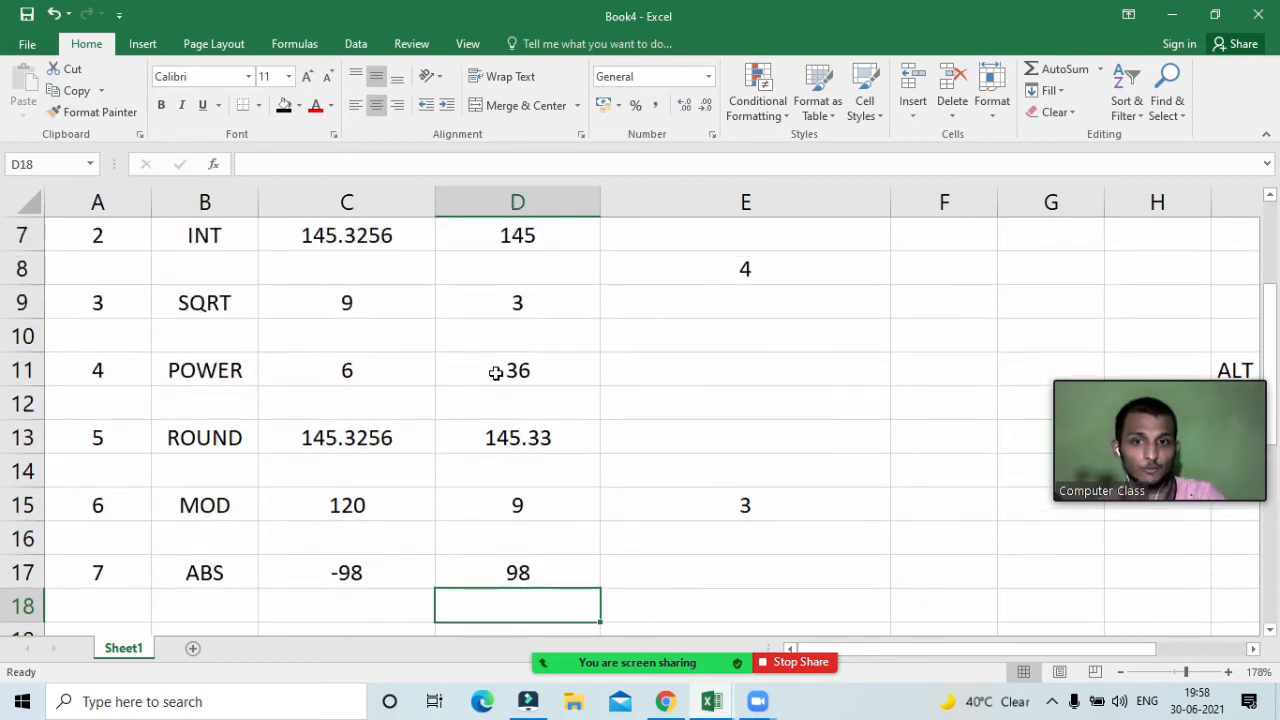
pyautogui.scroll(1, 622, 437)
pyautogui.scroll(2, 622, 437)
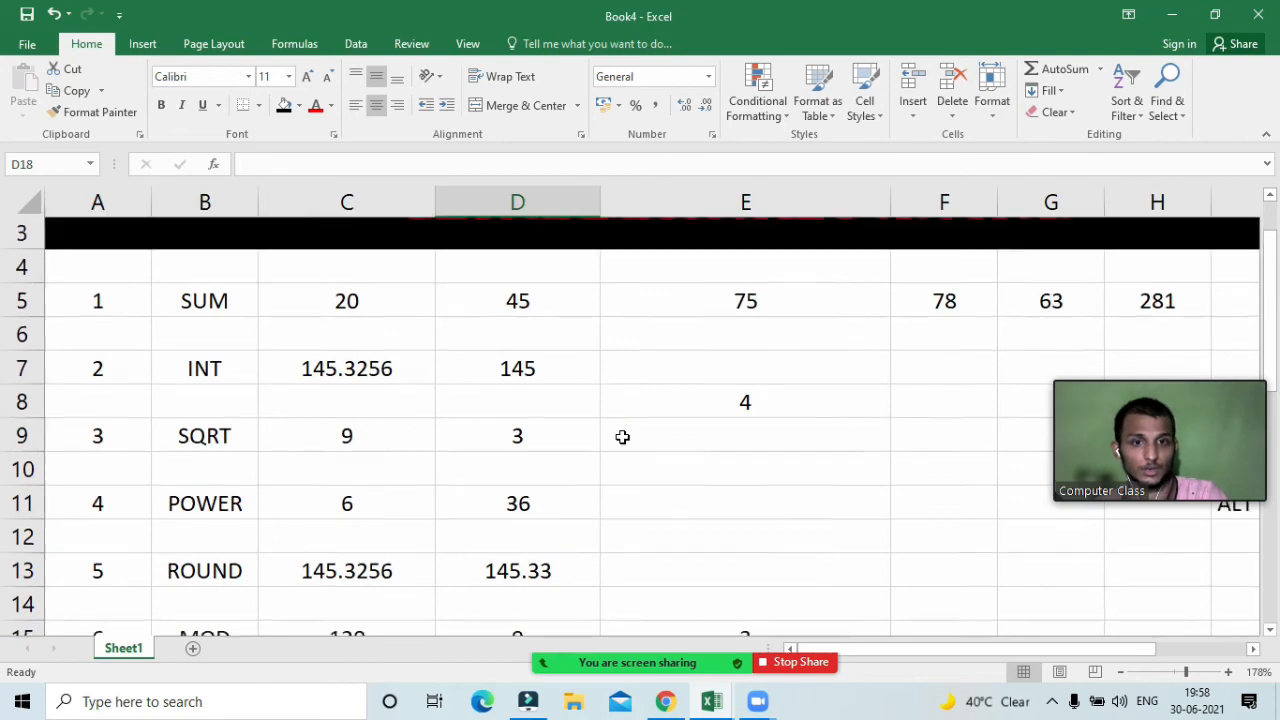
pyautogui.scroll(-5, 622, 437)
pyautogui.scroll(2, 622, 437)
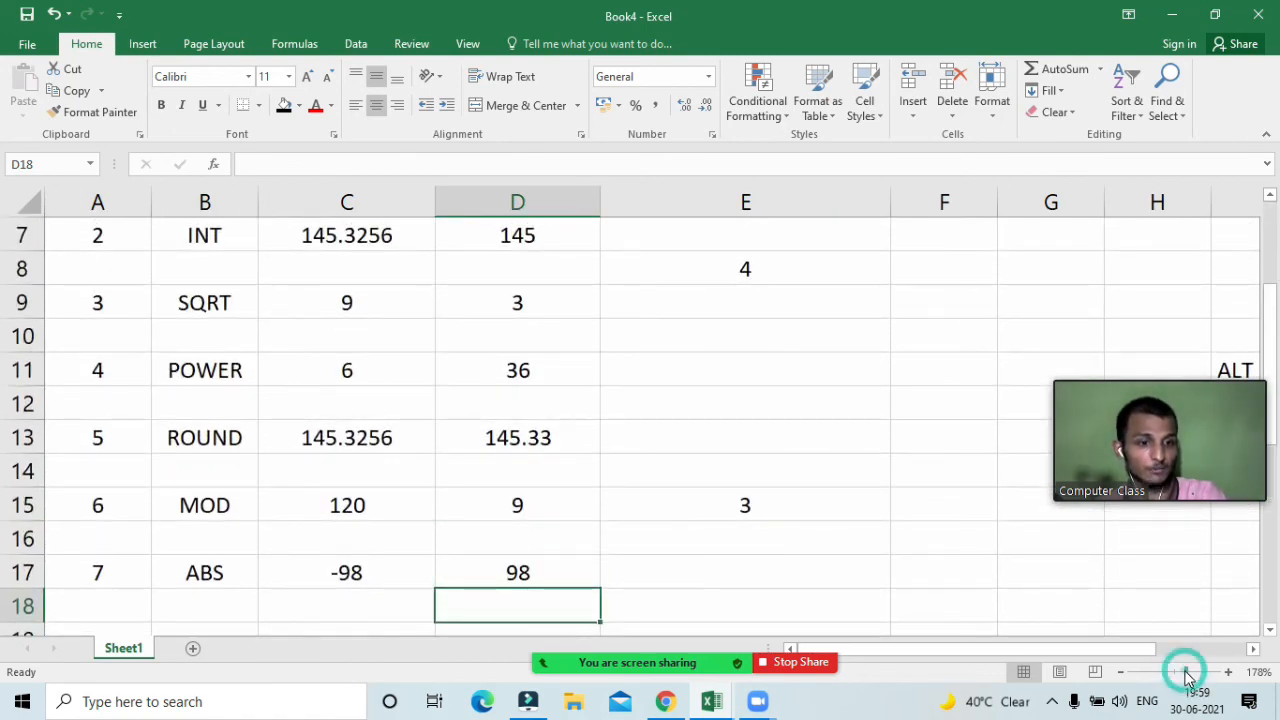
pyautogui.click(1096, 673)
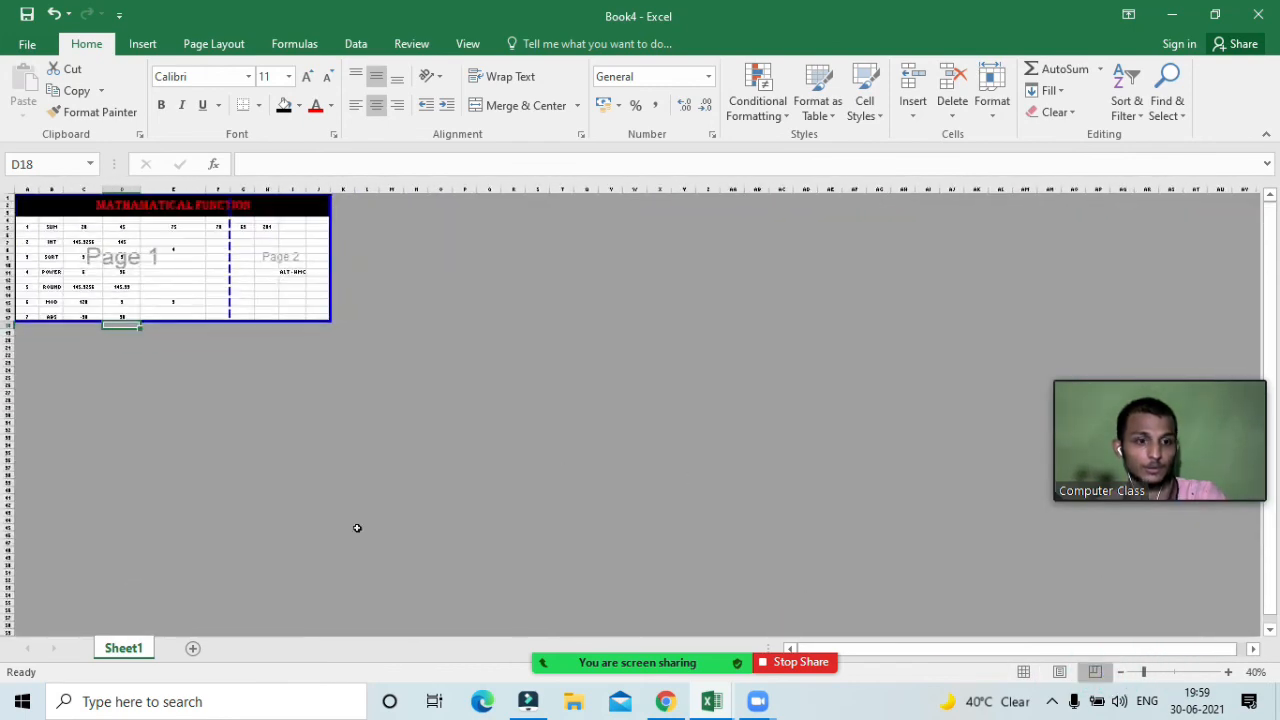
pyautogui.click(293, 289)
pyautogui.click(395, 310)
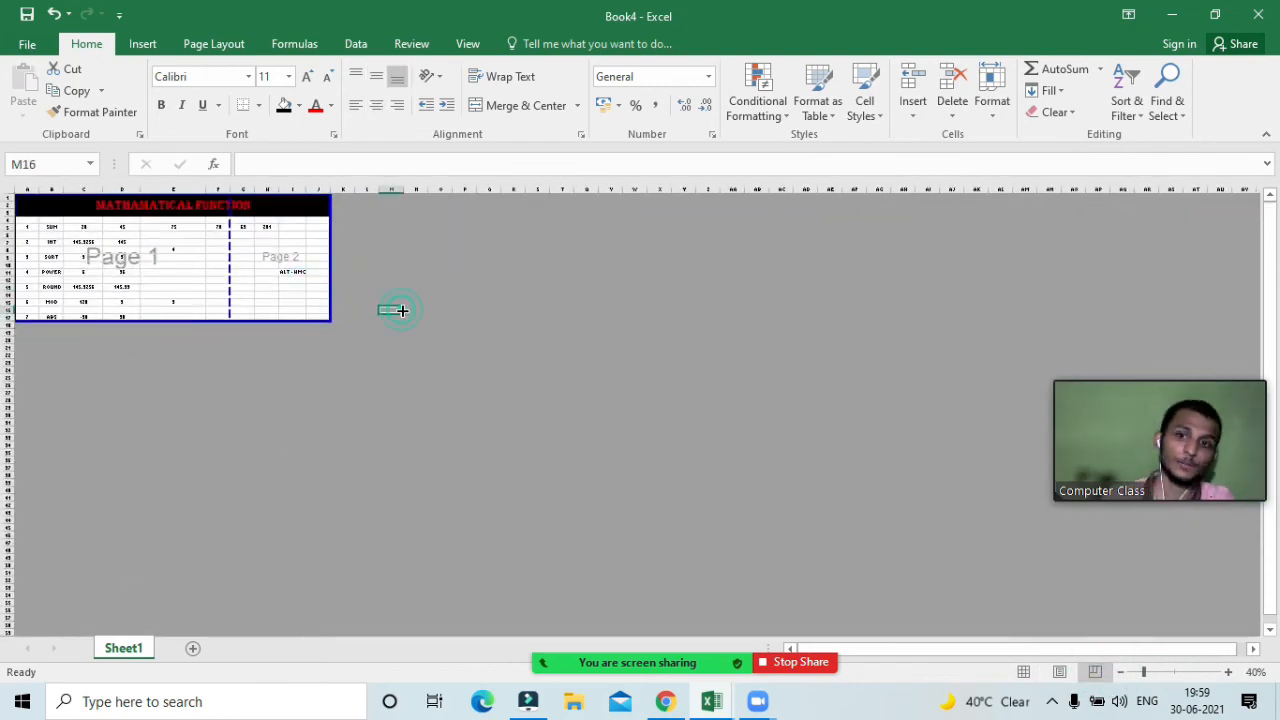
# Open the worksheet's print preview and return to the sheet
pyautogui.click(214, 45)
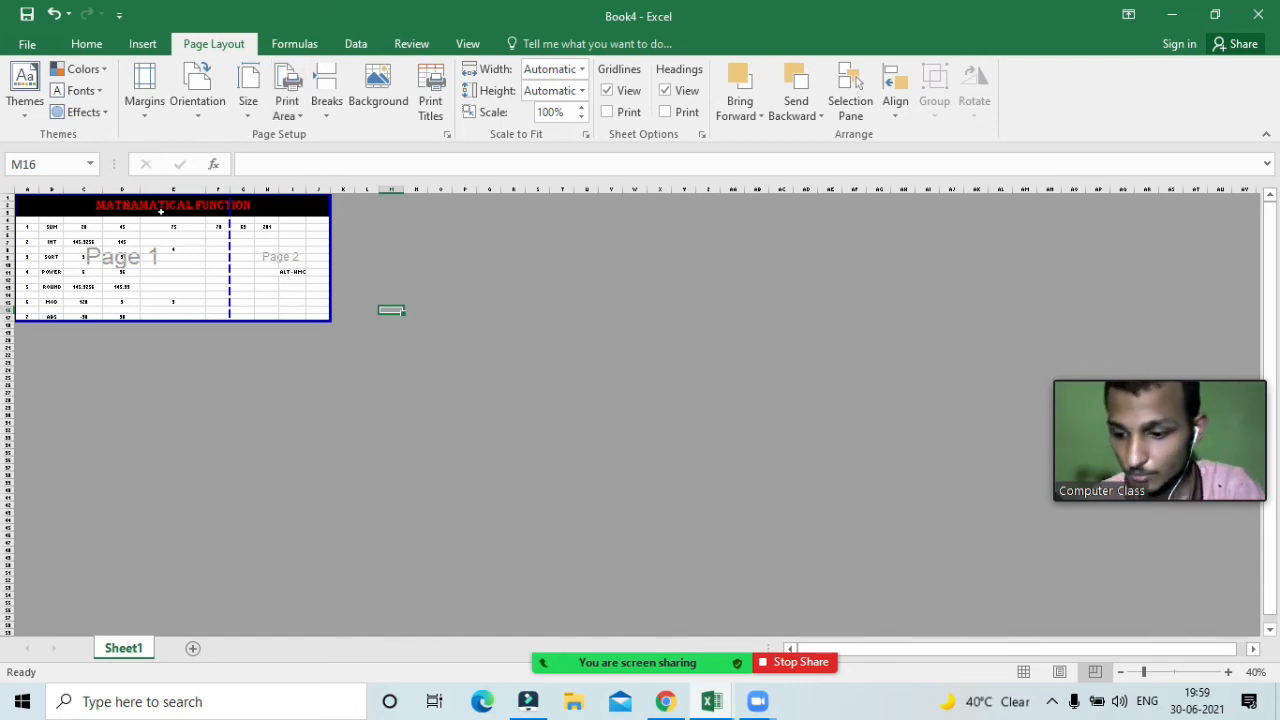
pyautogui.hotkey('ctrl', 'p')
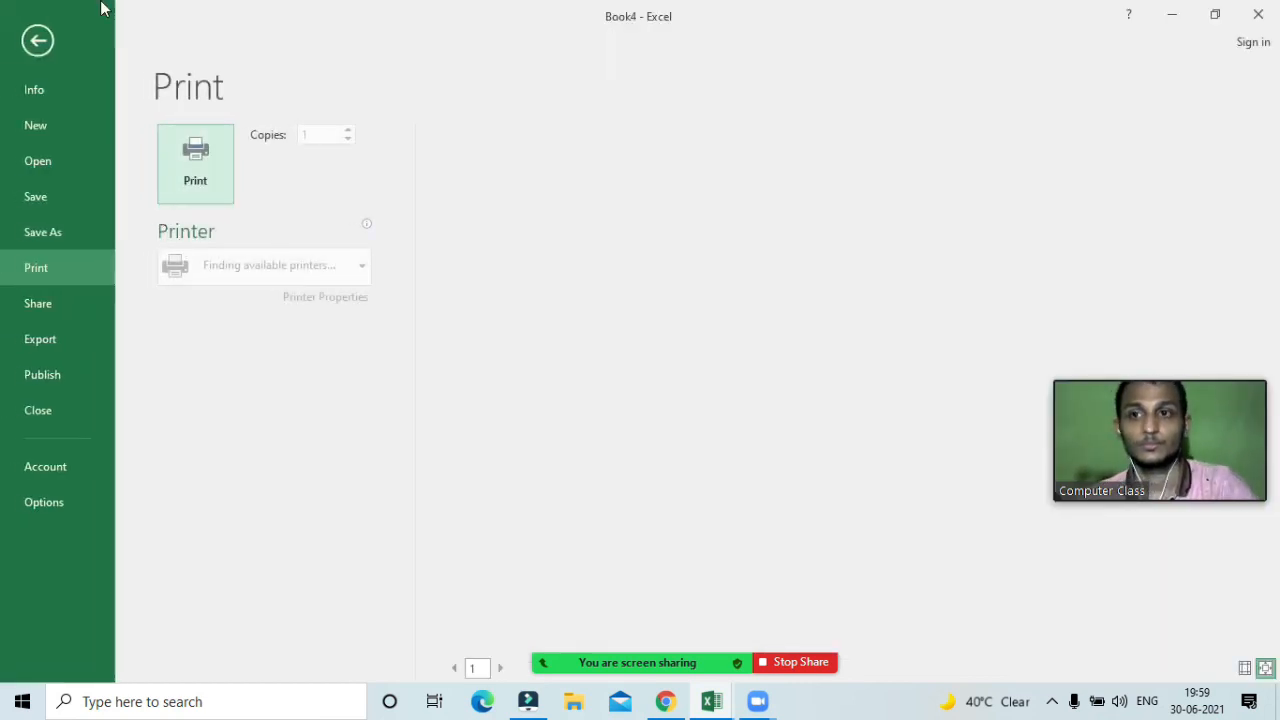
pyautogui.press('Escape')
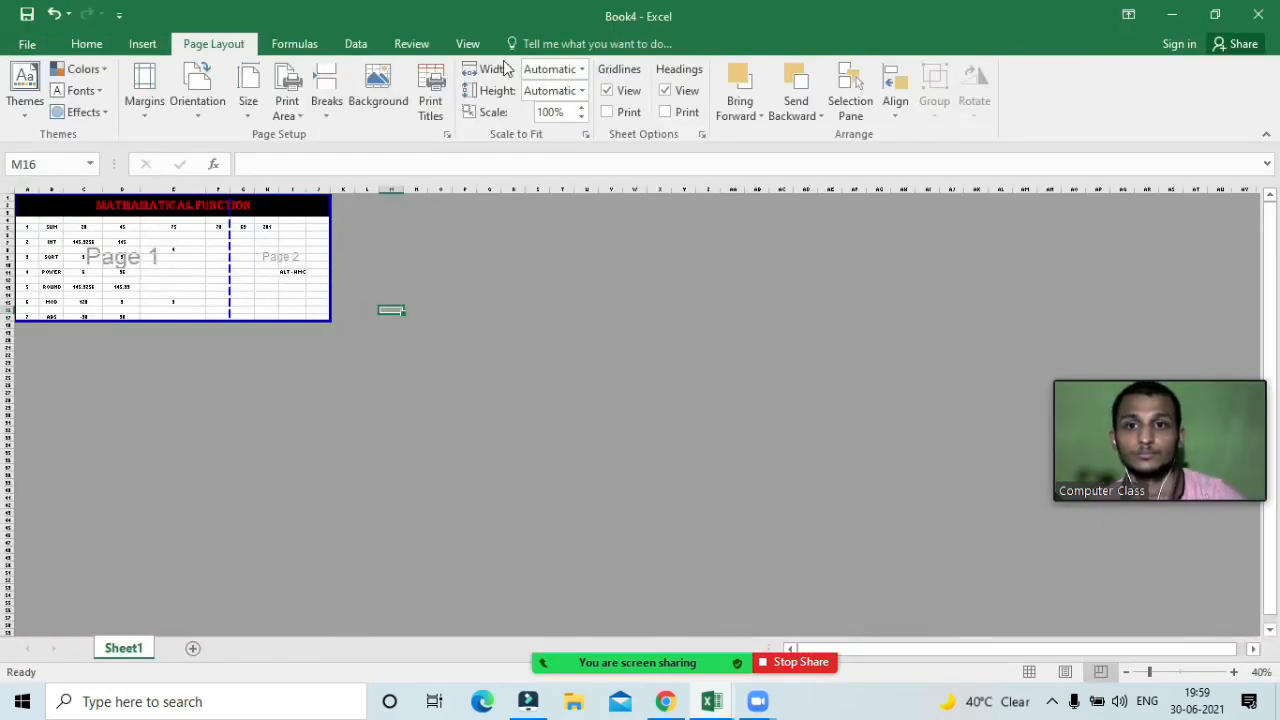
# Return the worksheet to Normal view and reduce its zoom to 150%
pyautogui.click(478, 47)
pyautogui.click(23, 90)
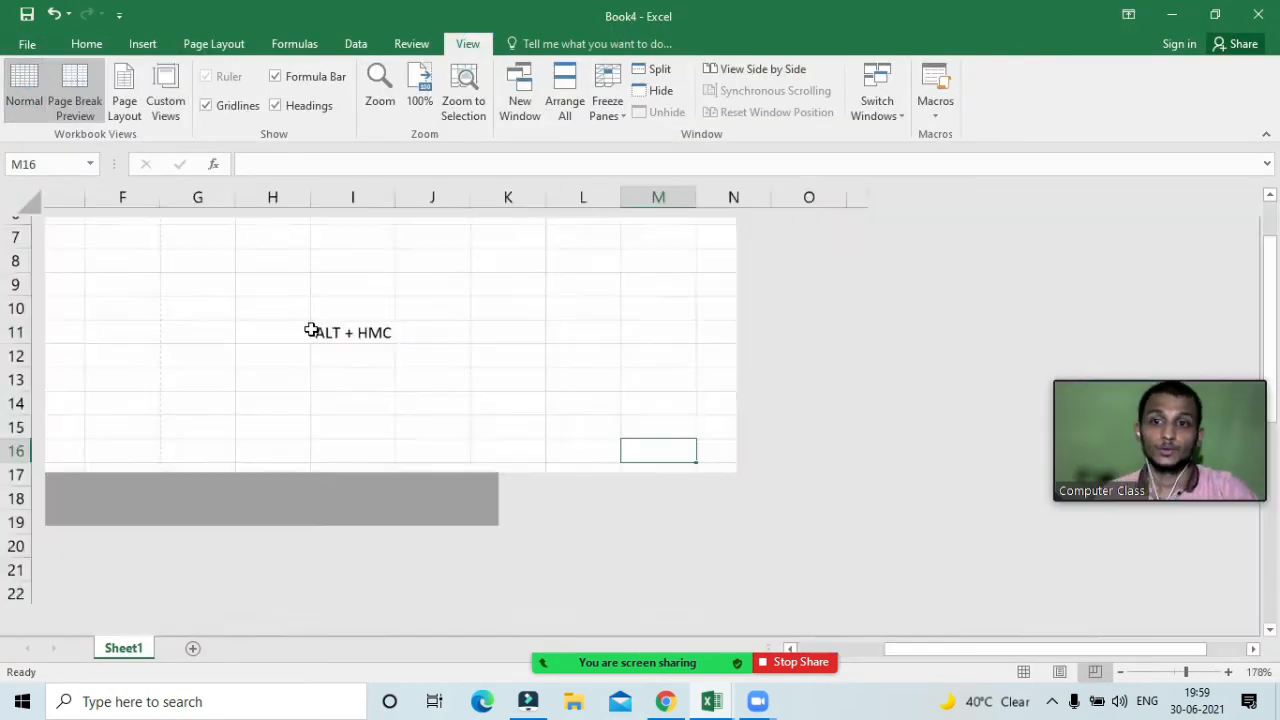
pyautogui.scroll(1, 900, 450)
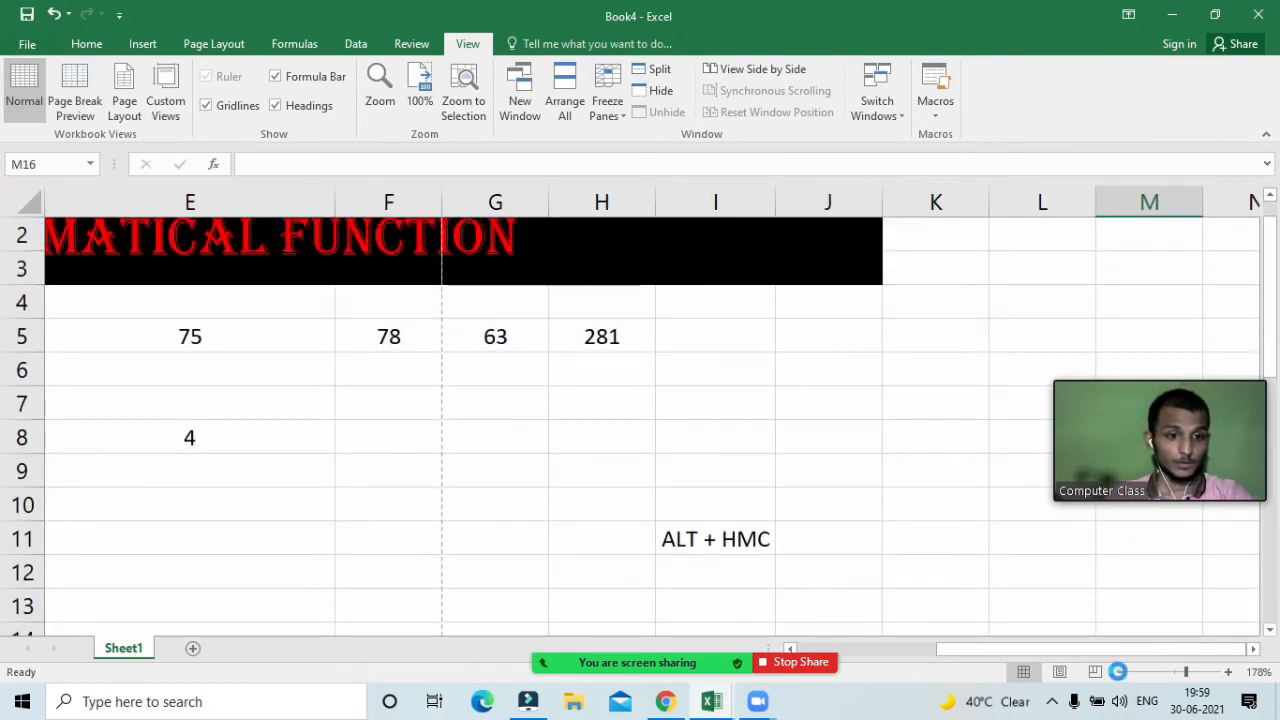
pyautogui.click(1120, 672)
pyautogui.click(1120, 672)
pyautogui.scroll(-2, 740, 466)
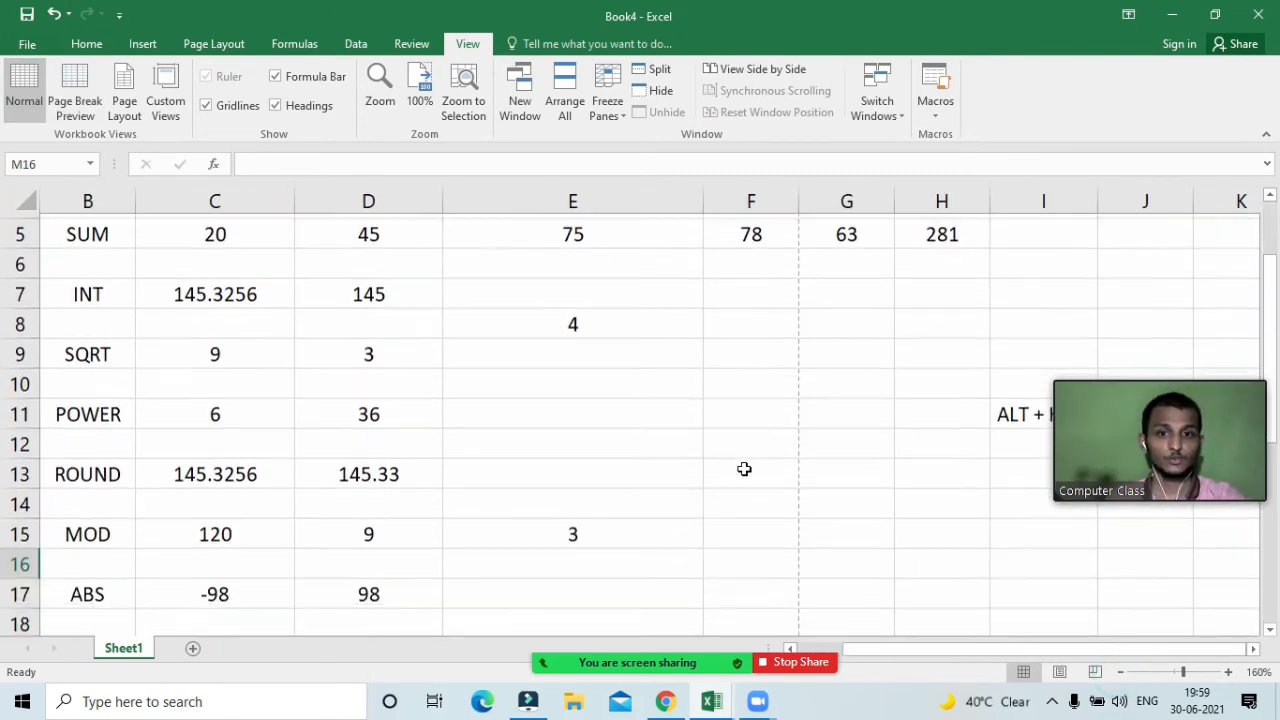
pyautogui.click(1120, 672)
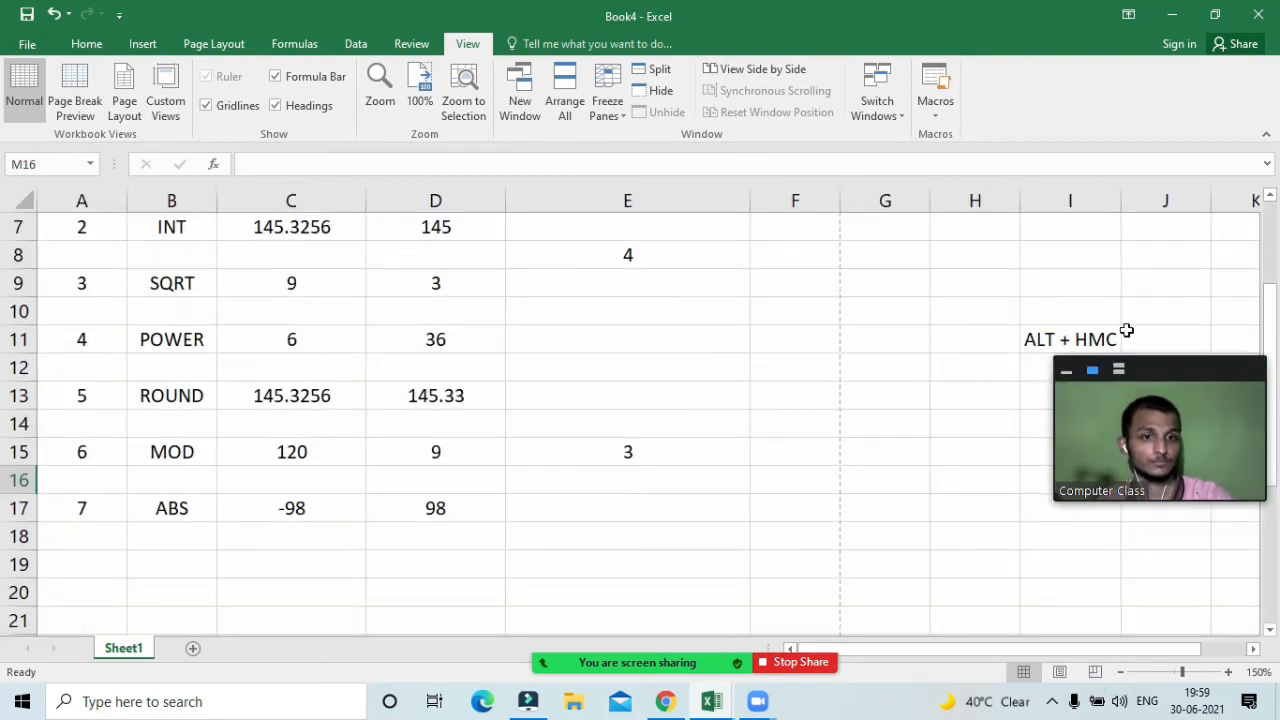
pyautogui.scroll(1, 1126, 331)
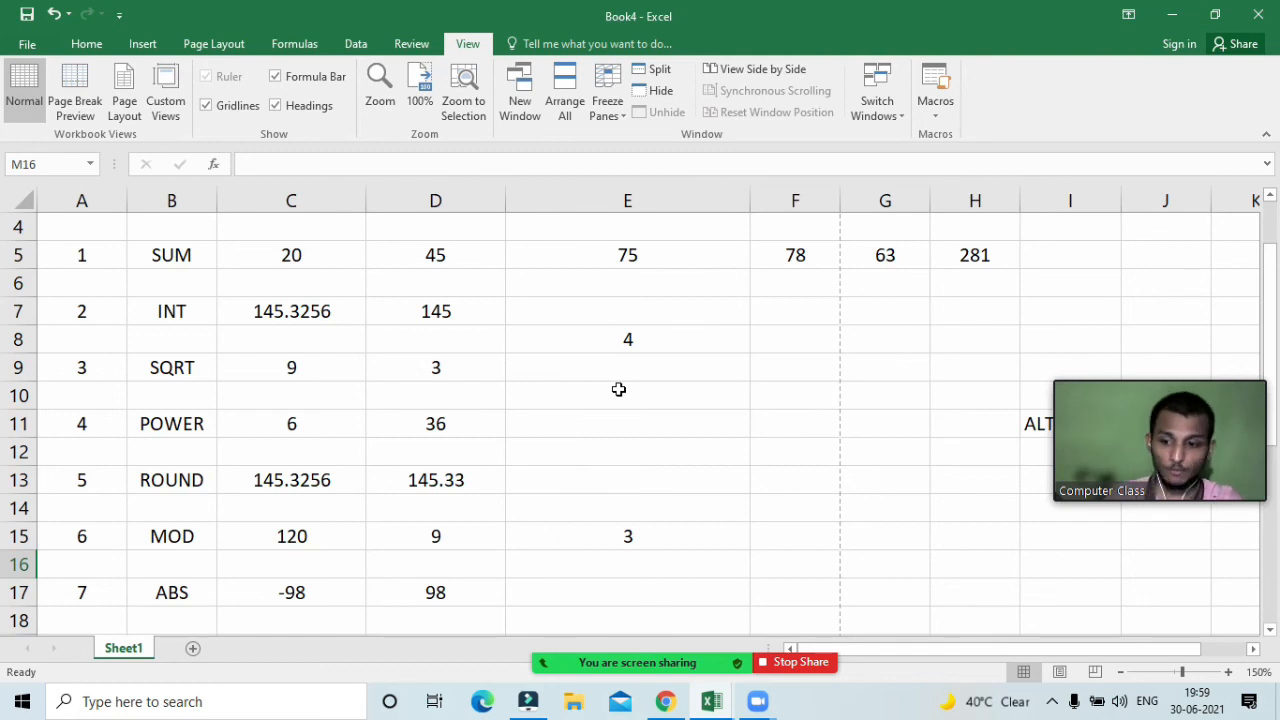
# Show the formulas in the cells instead of their results and select the INT formula in E8
pyautogui.hotkey('ctrl', '`')
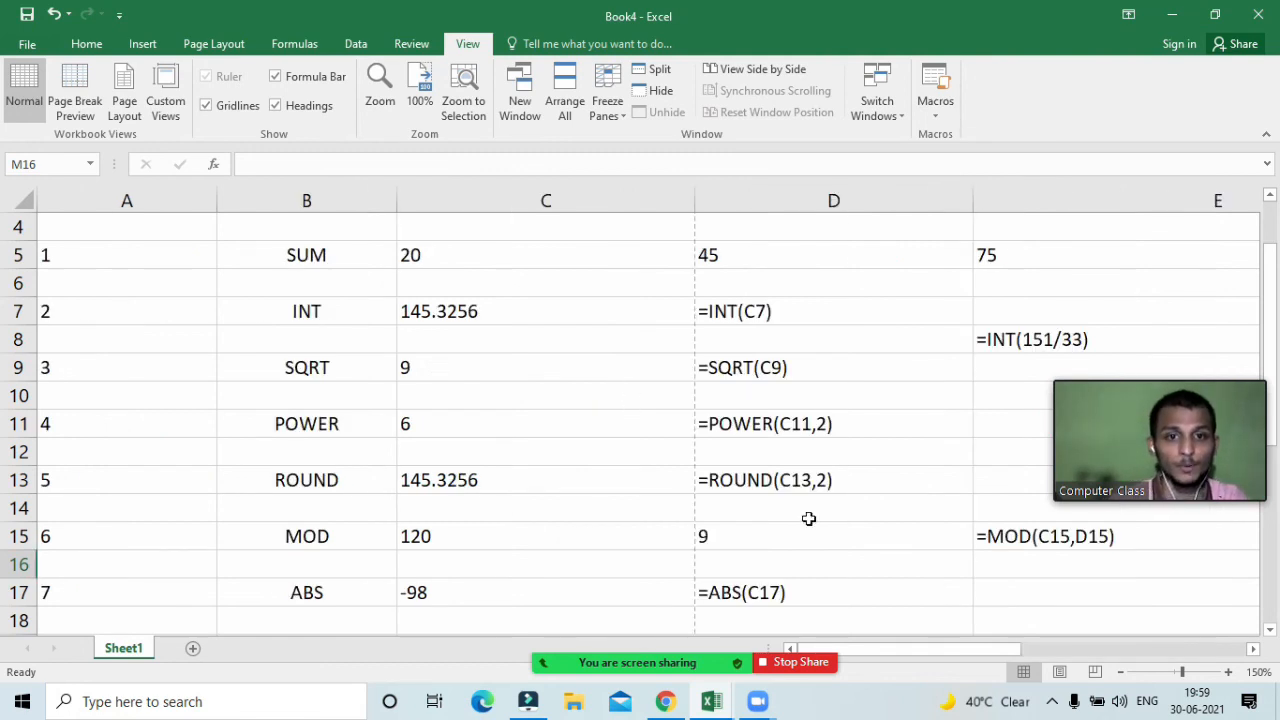
pyautogui.moveTo(881, 645); pyautogui.dragTo(921, 651)
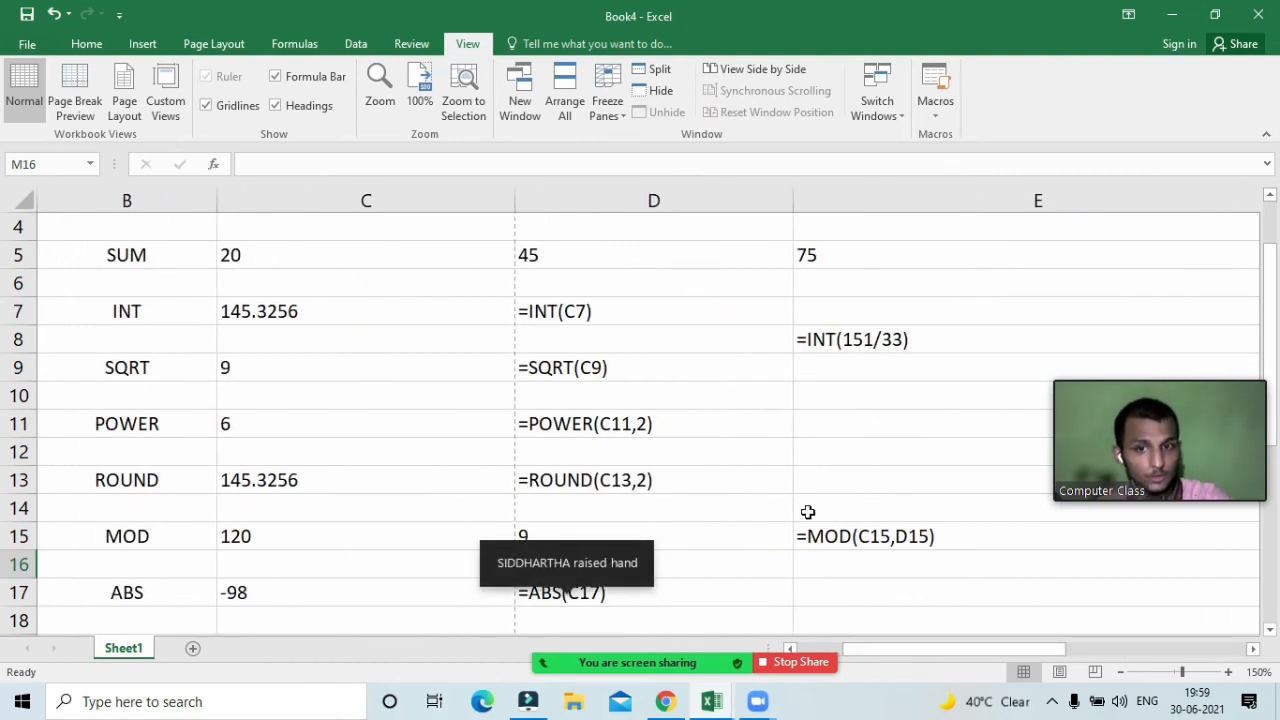
pyautogui.click(939, 339)
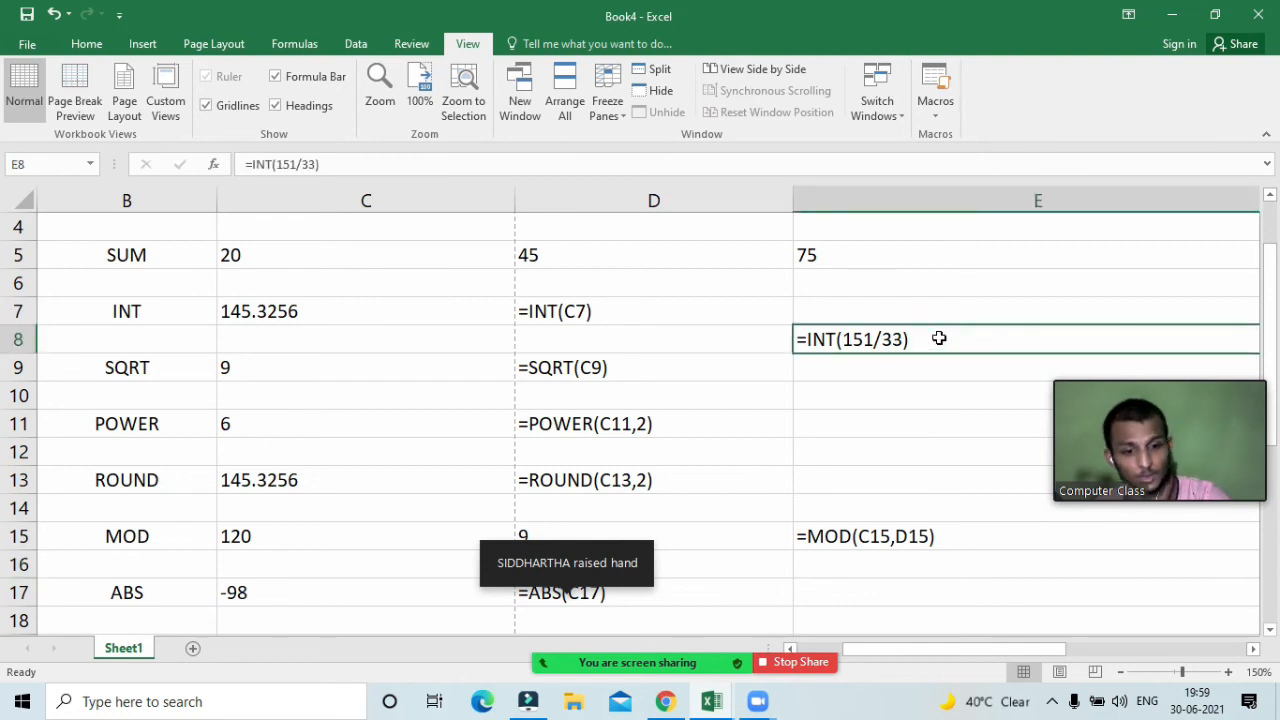
# In Zoom's participants list, ask the participant with the raised hand to unmute, and return to the Excel worksheet
pyautogui.moveTo(637, 662)
pyautogui.click(552, 641)
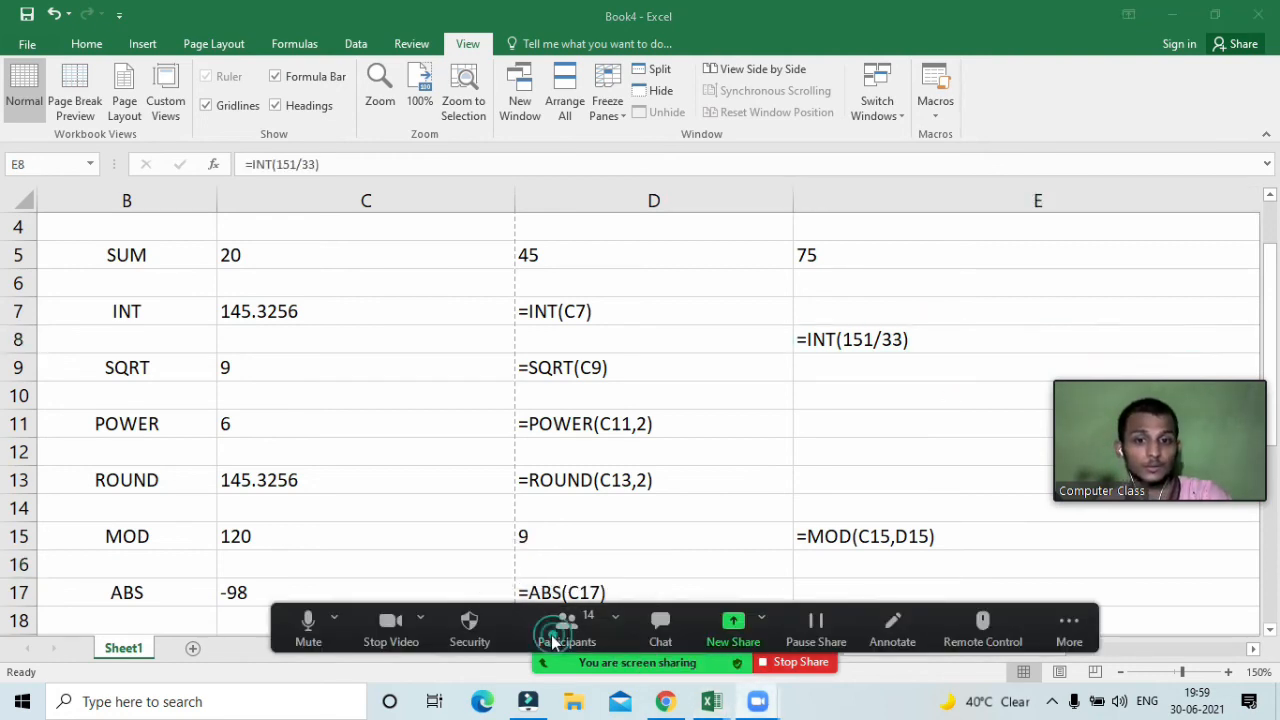
pyautogui.moveTo(1172, 130)
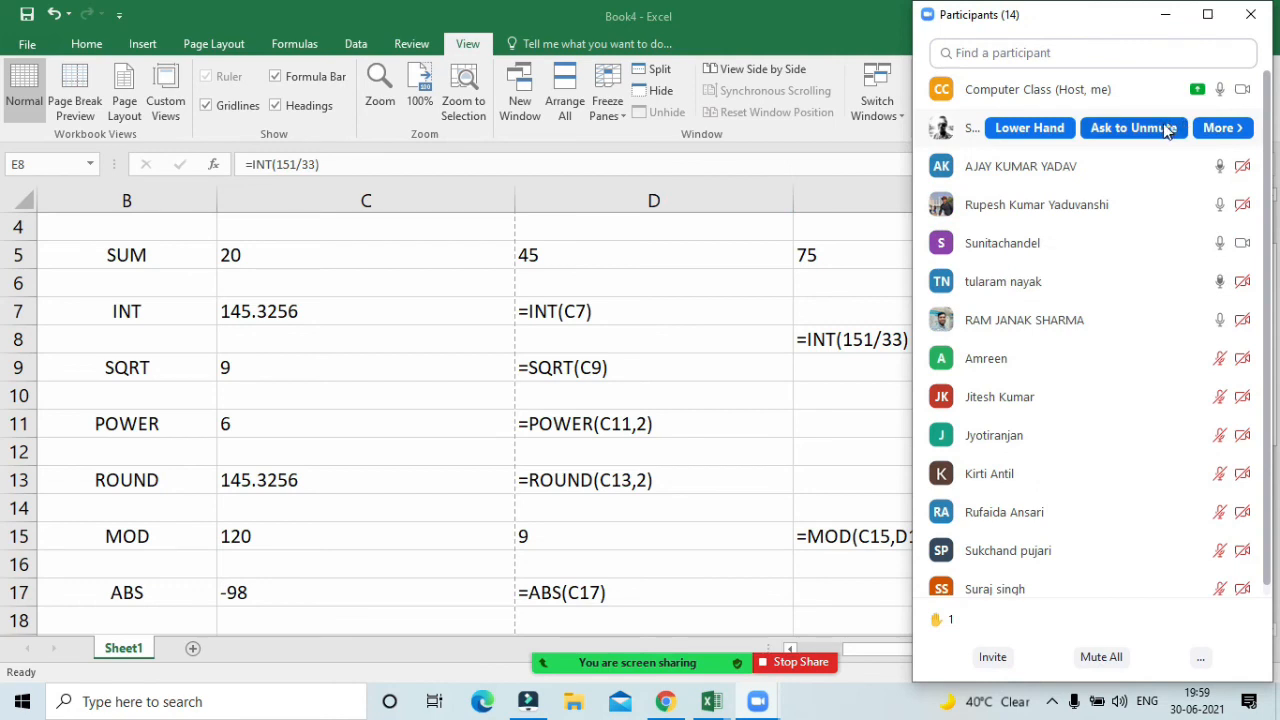
pyautogui.click(1168, 130)
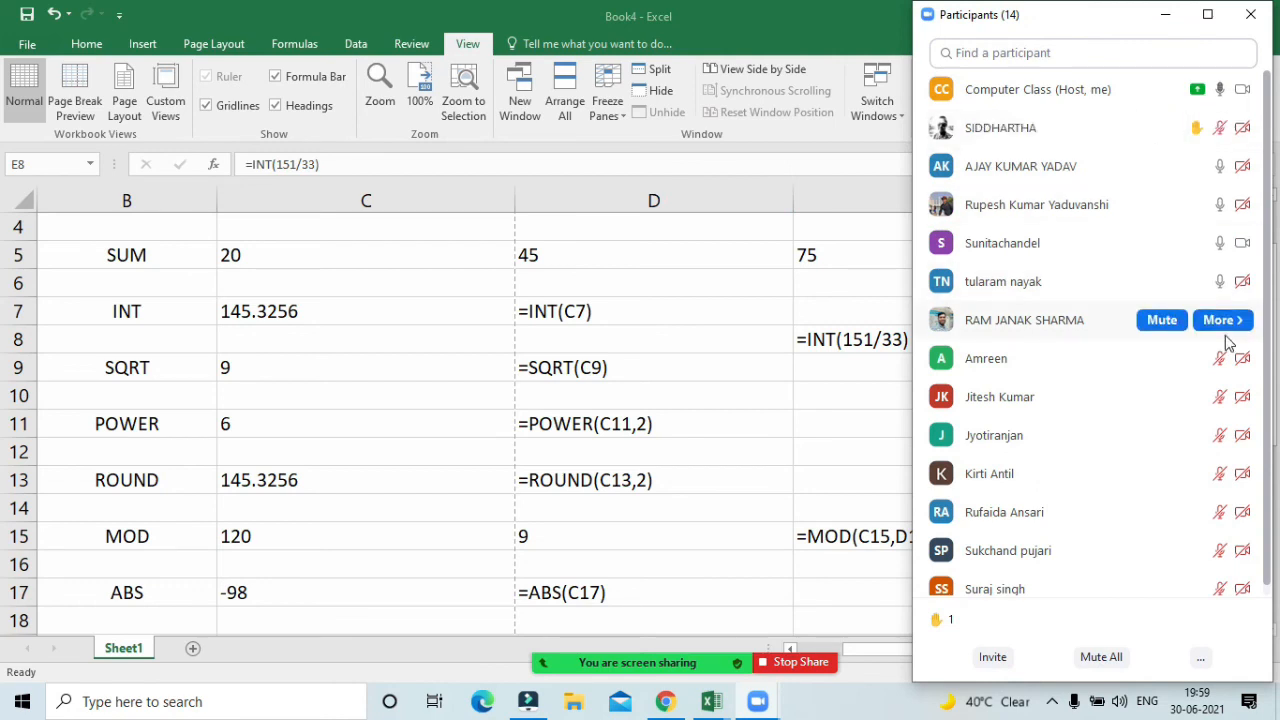
pyautogui.click(1166, 14)
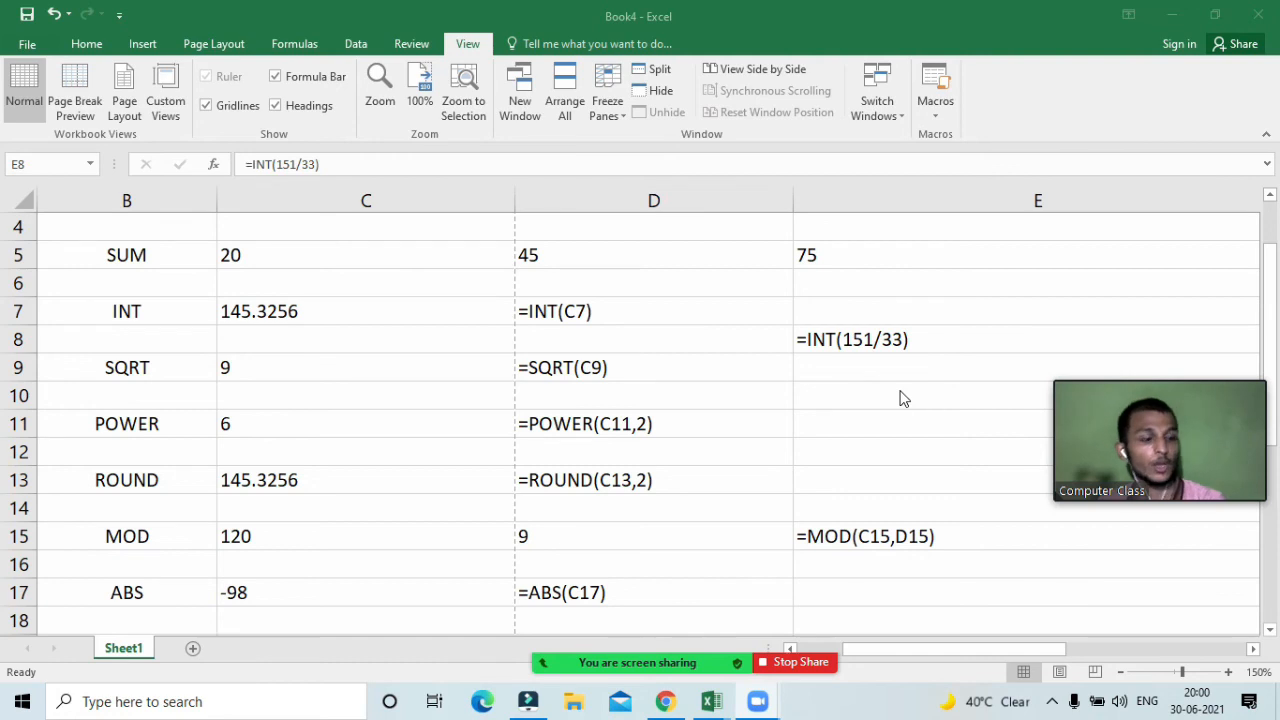
pyautogui.click(86, 48)
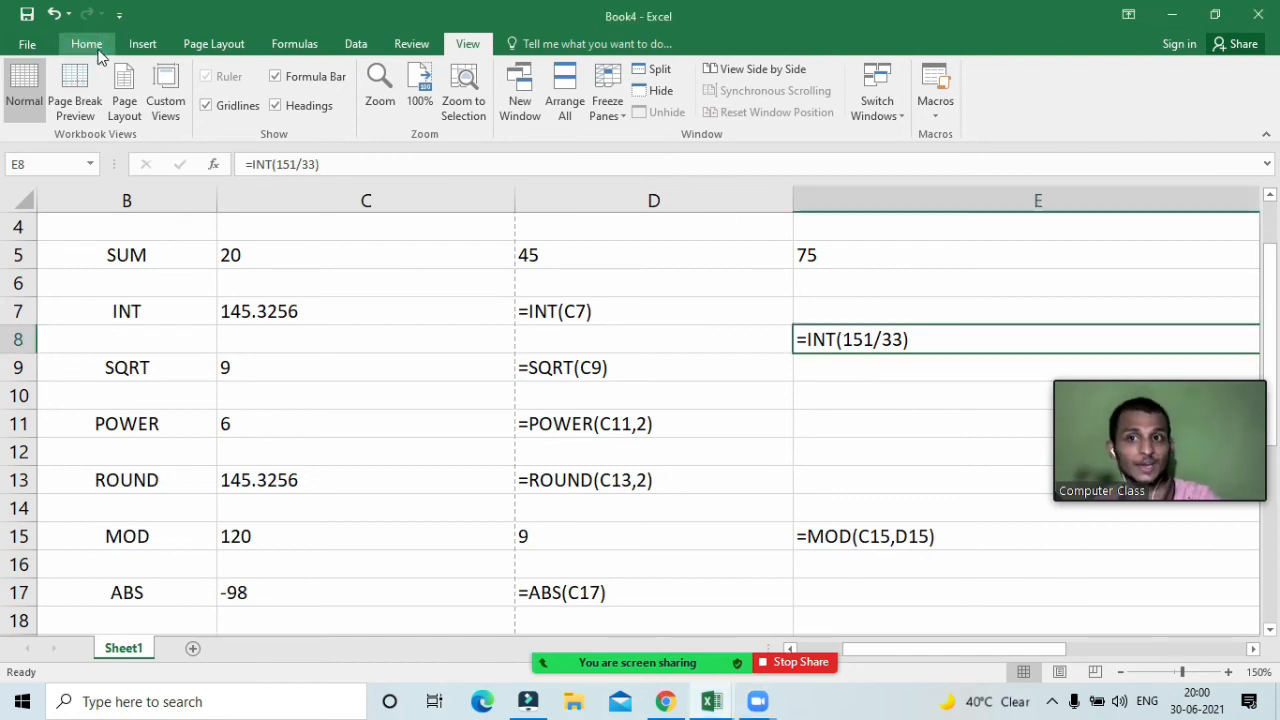
# Highlight the function examples in B5:E17, clear the selection and select the empty cell D10
pyautogui.click(87, 44)
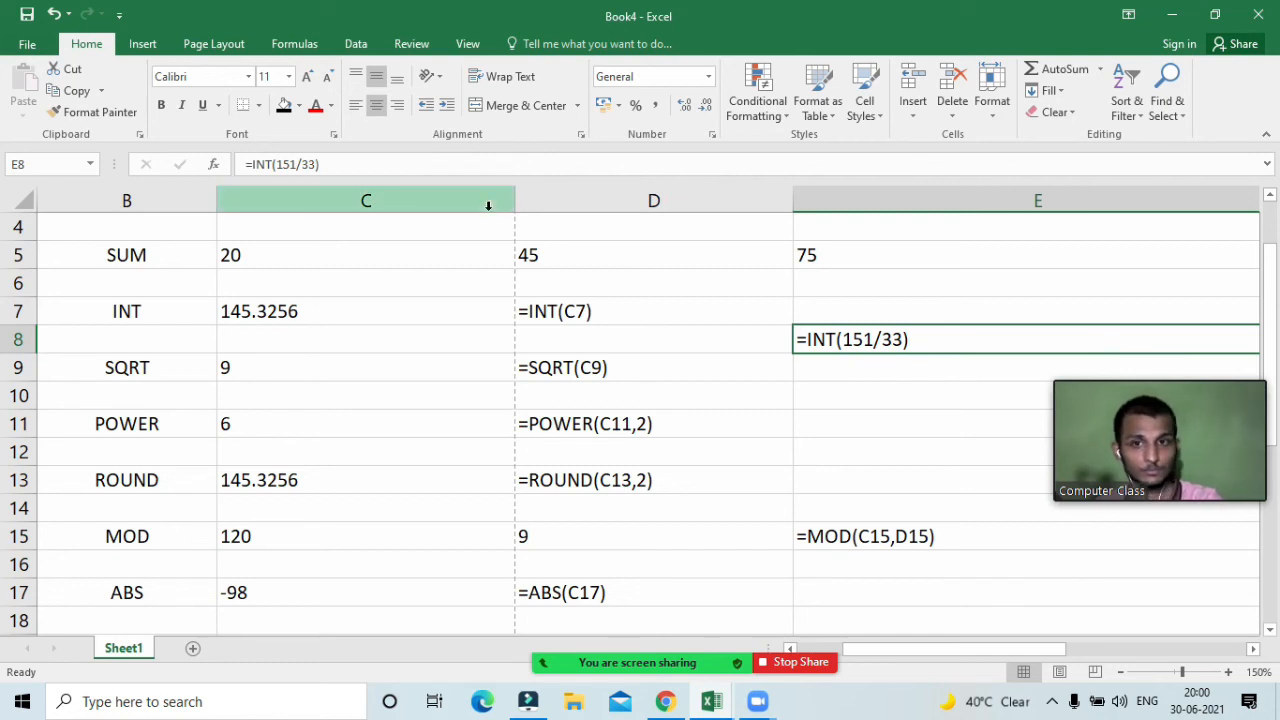
pyautogui.click(550, 391)
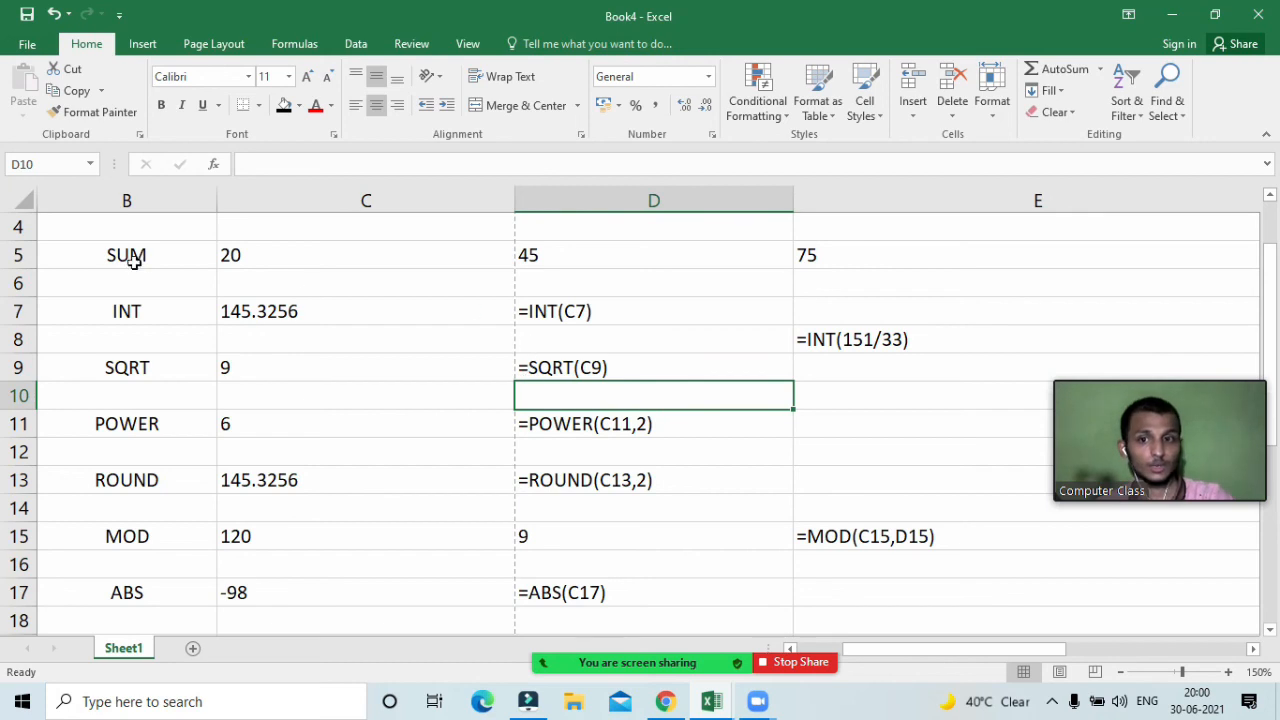
pyautogui.moveTo(126, 255); pyautogui.dragTo(851, 594)
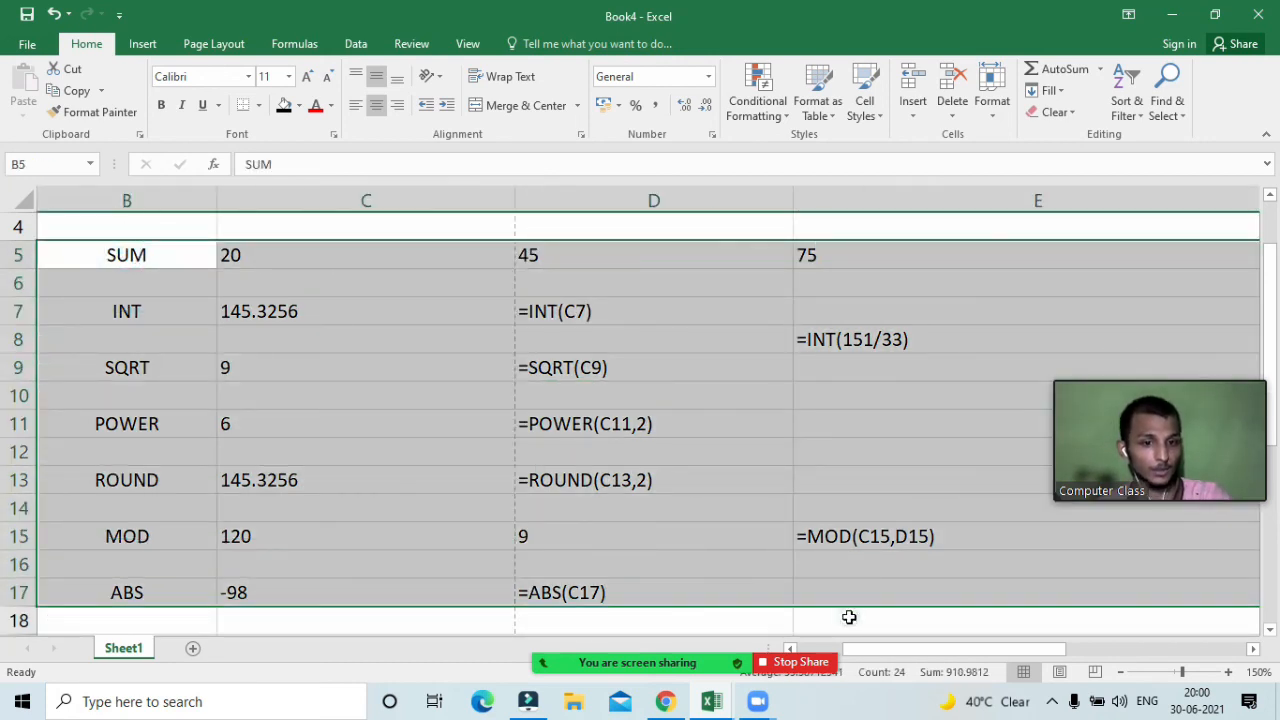
pyautogui.click(849, 617)
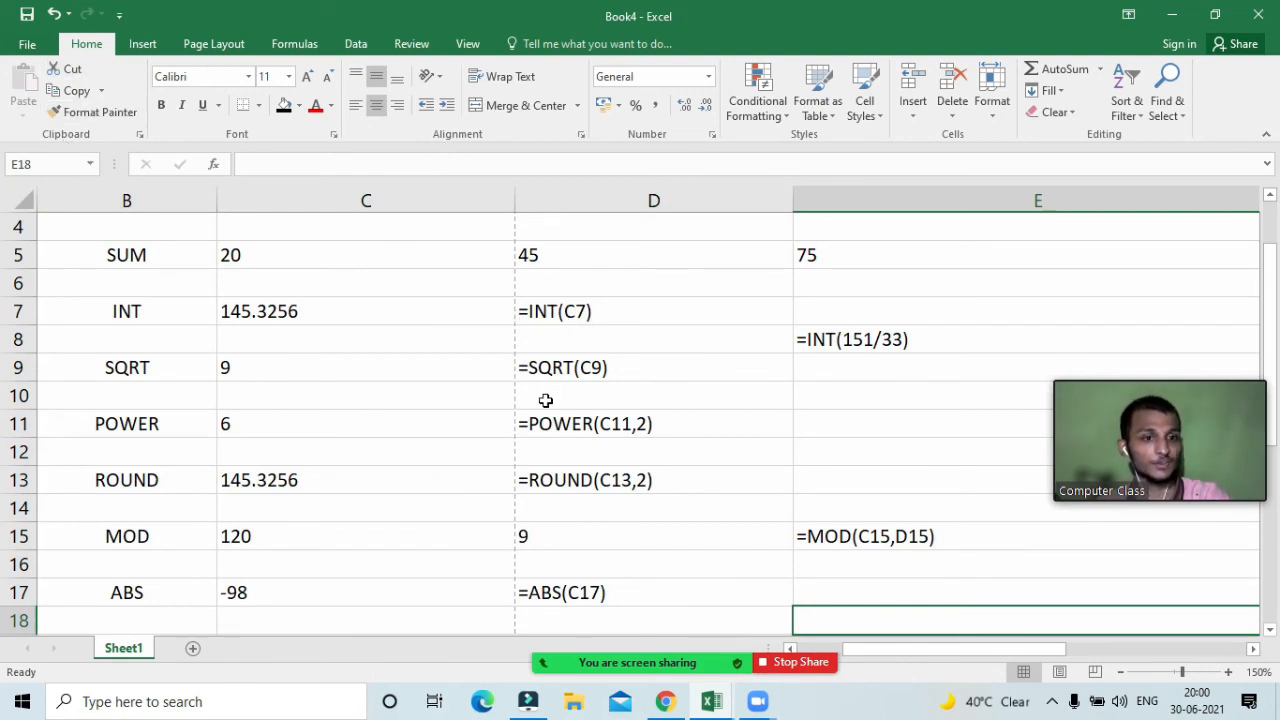
pyautogui.click(648, 388)
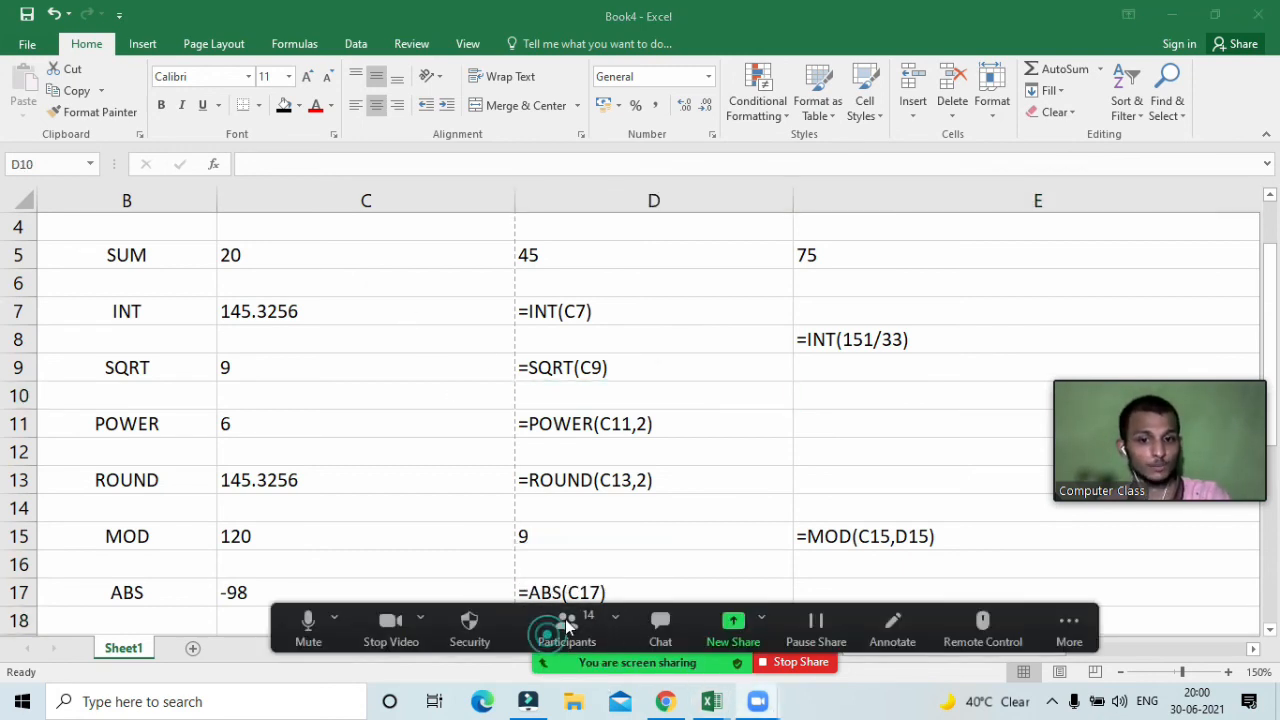
# Open Zoom's participants list, ask the second participant with a raised hand to unmute, and minimize the list
pyautogui.click(565, 622)
pyautogui.moveTo(1135, 164)
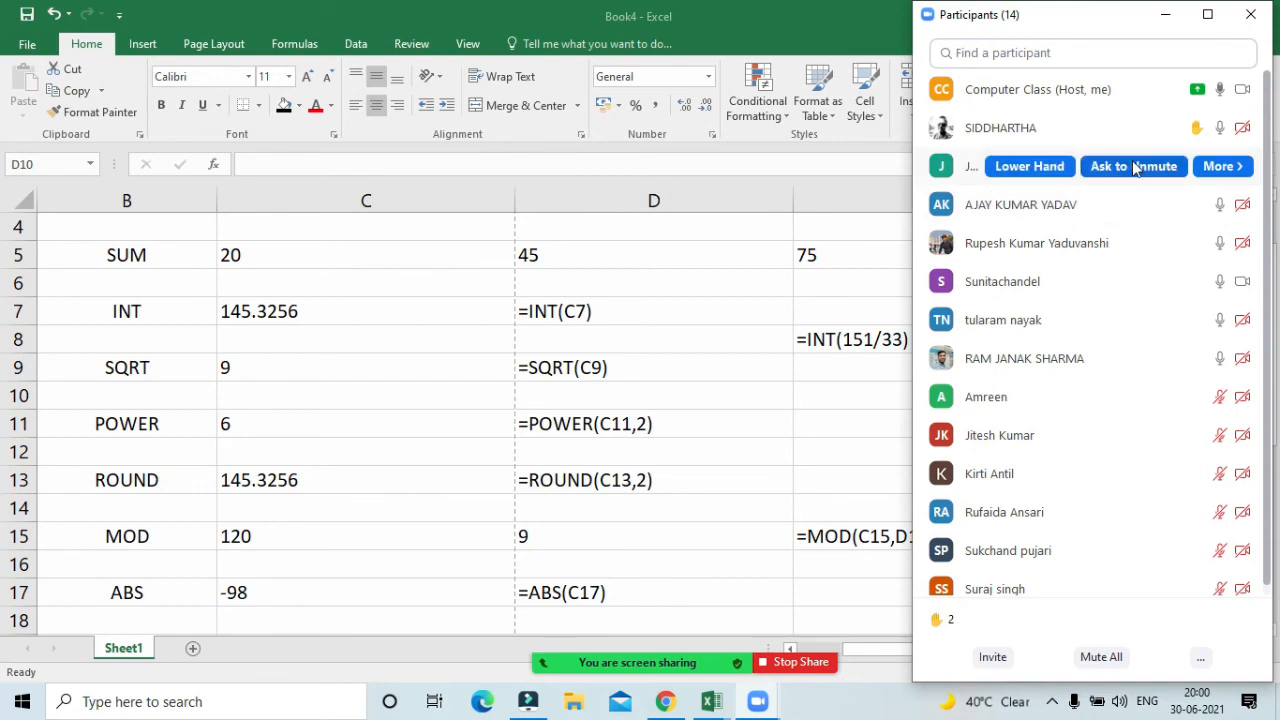
pyautogui.click(1165, 14)
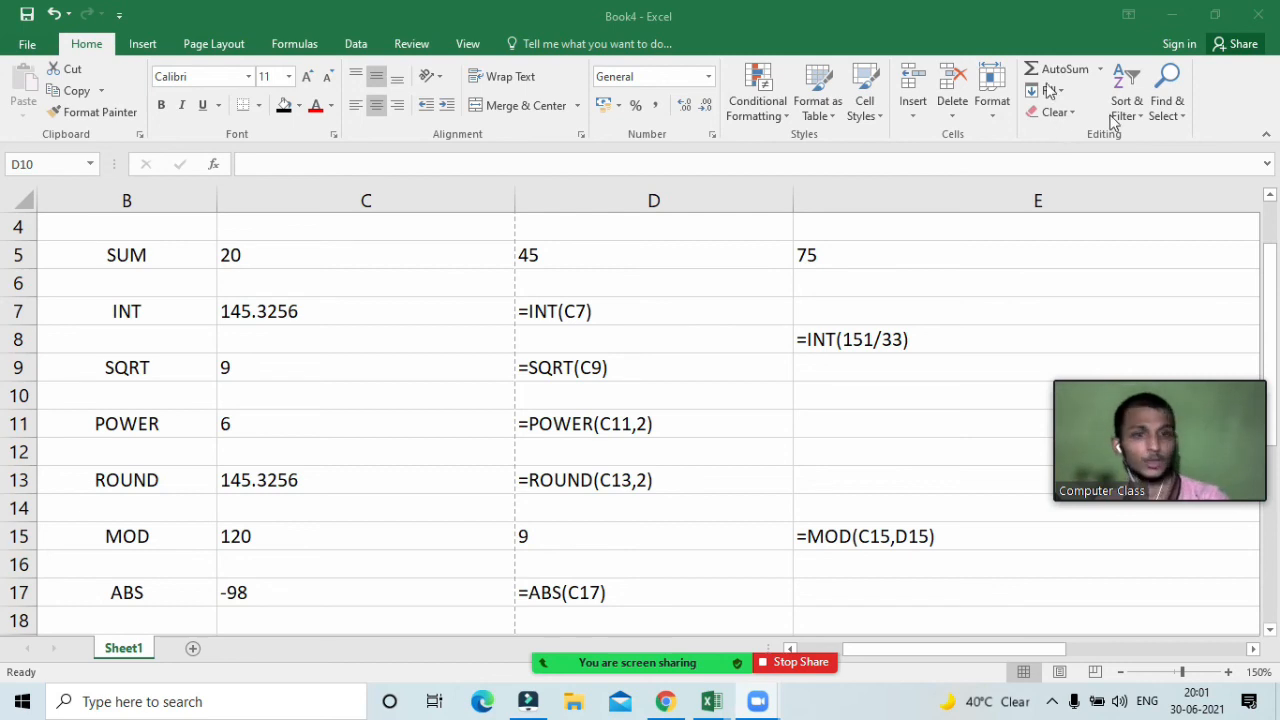
# Check the participants' raised hands and microphone status in Zoom's participants list and minimize it again
pyautogui.moveTo(628, 650)
pyautogui.click(566, 641)
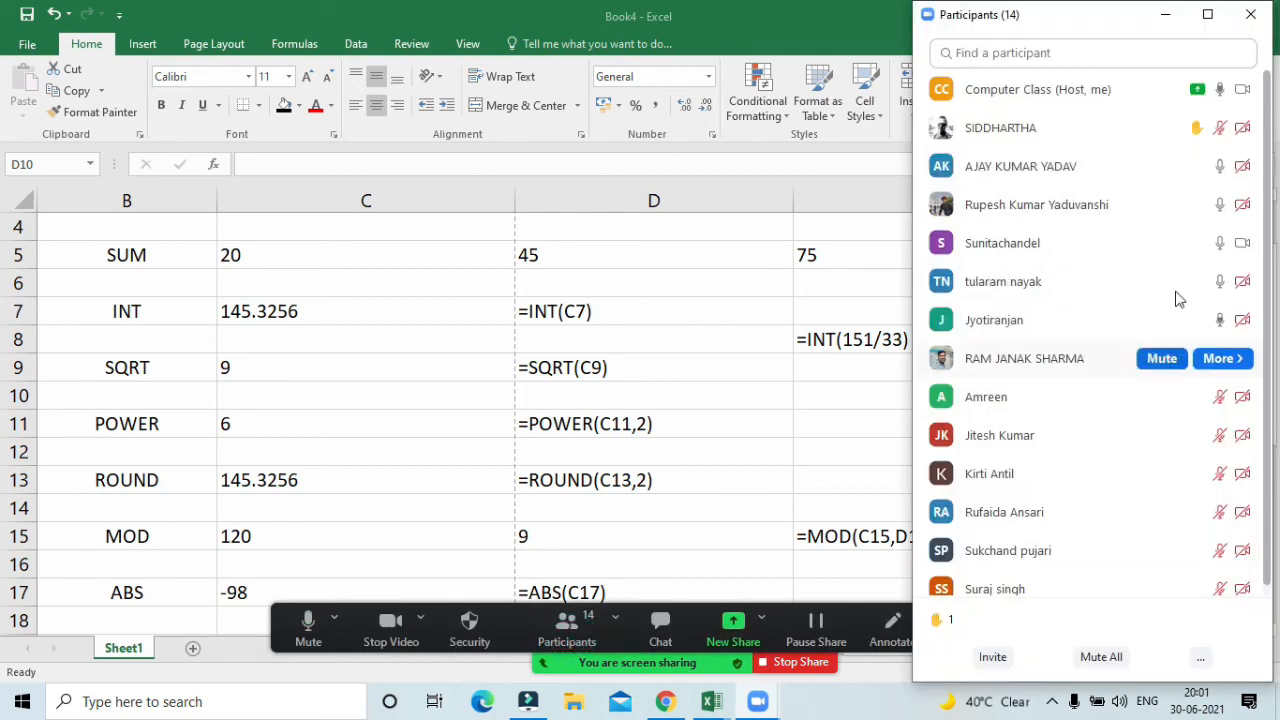
pyautogui.click(1165, 14)
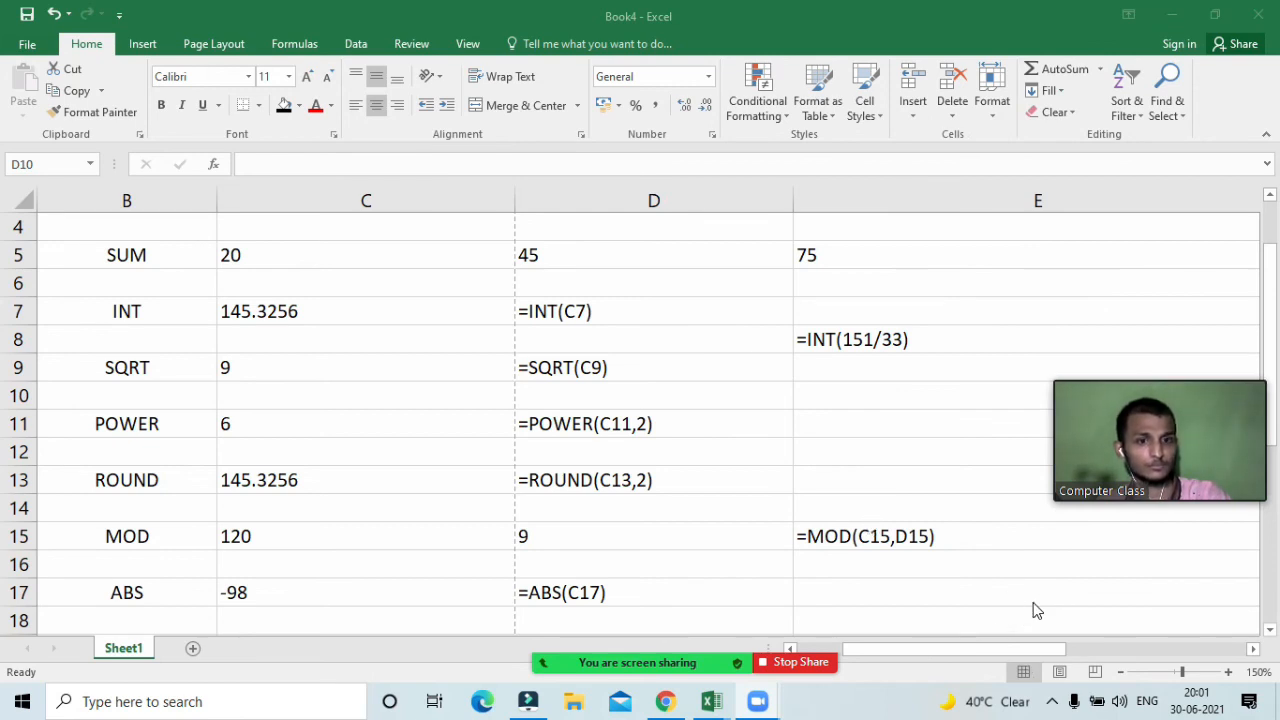
# Bring Zoom's participants list back up and dismiss the gift notice about the meeting time limit
pyautogui.moveTo(638, 646)
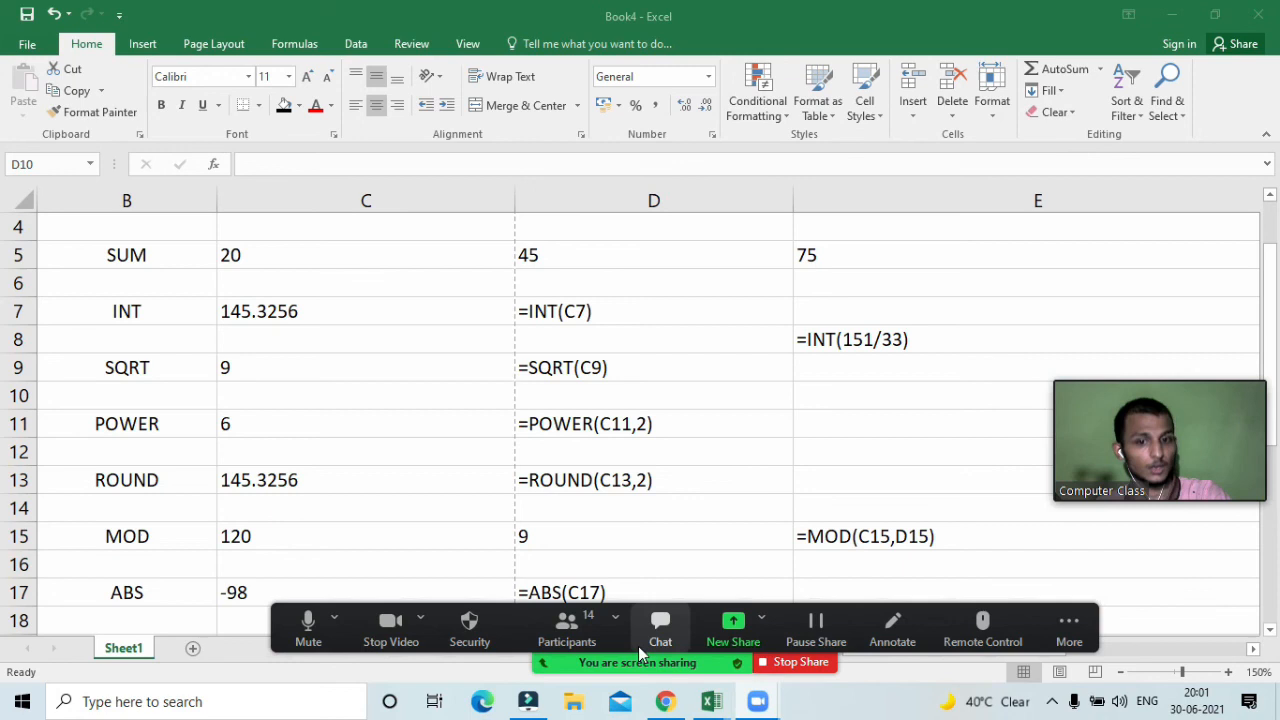
pyautogui.click(568, 645)
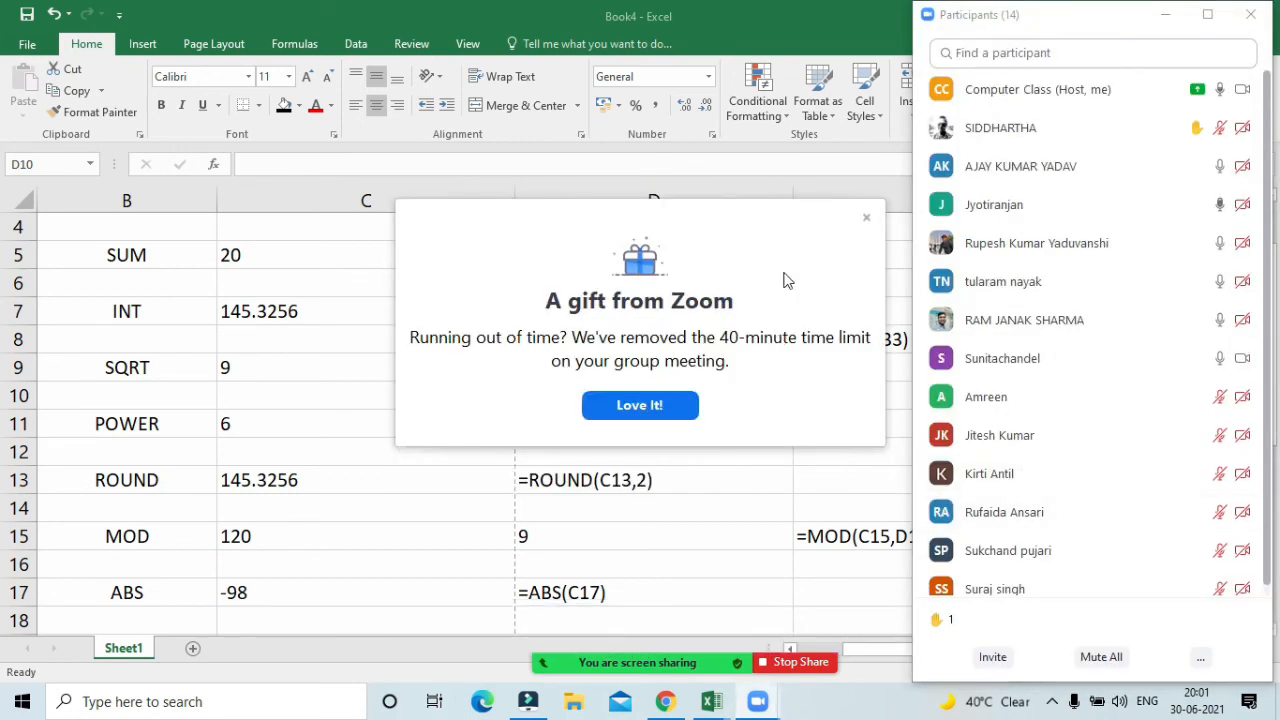
pyautogui.click(866, 217)
# Lower the remaining raised hand in Zoom's participants list, look over the participants and close the list
pyautogui.moveTo(1168, 212)
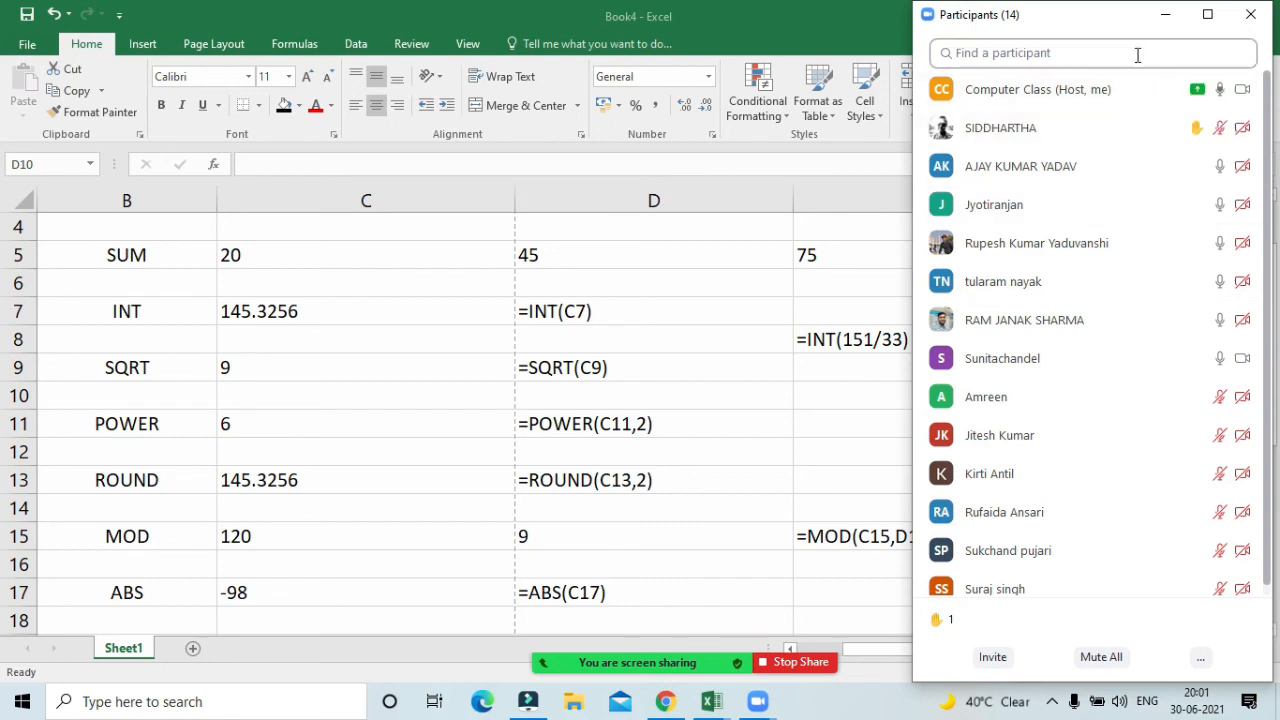
pyautogui.moveTo(1214, 434)
pyautogui.scroll(-1, 1213, 437)
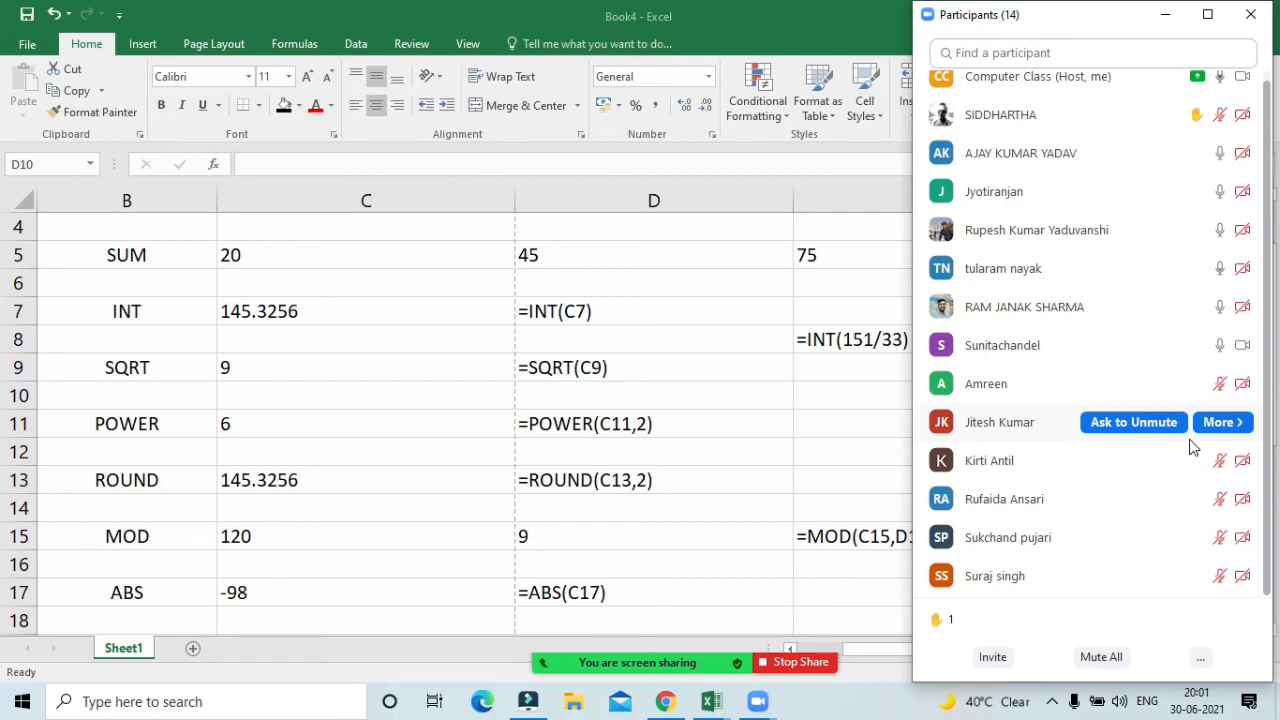
pyautogui.moveTo(1178, 133)
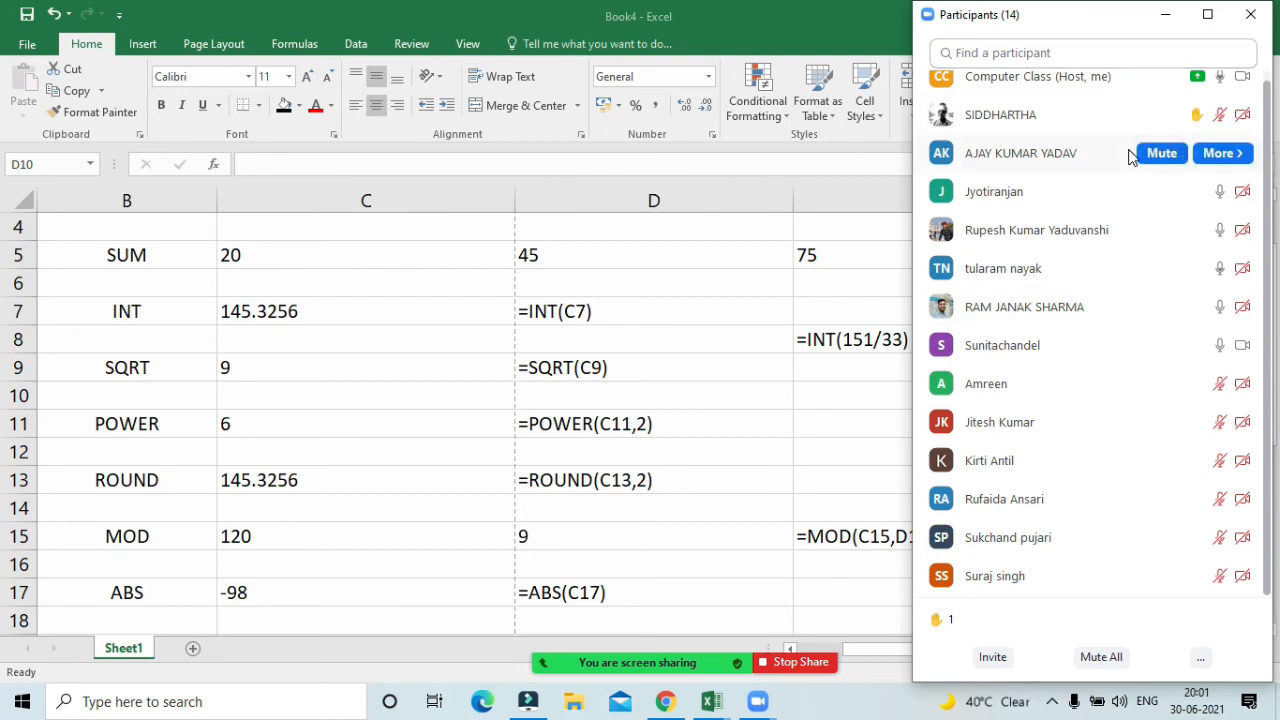
pyautogui.click(1058, 115)
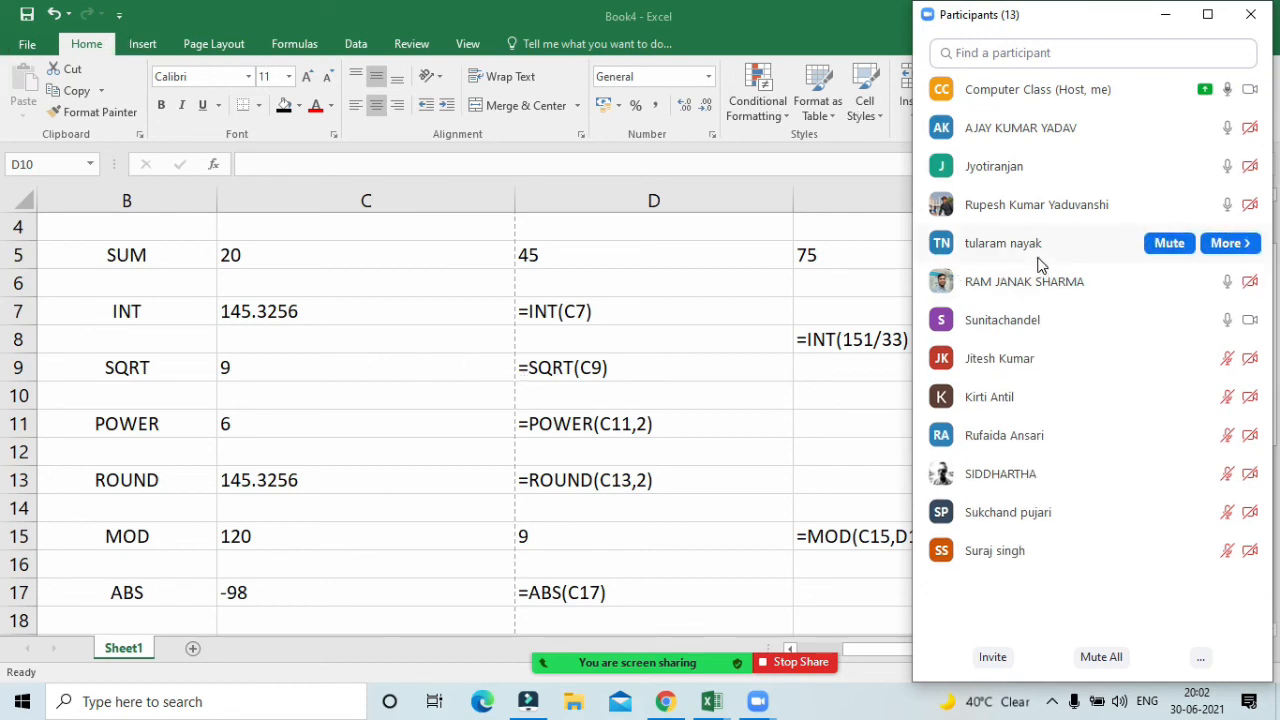
pyautogui.moveTo(1041, 285)
pyautogui.moveTo(940, 370)
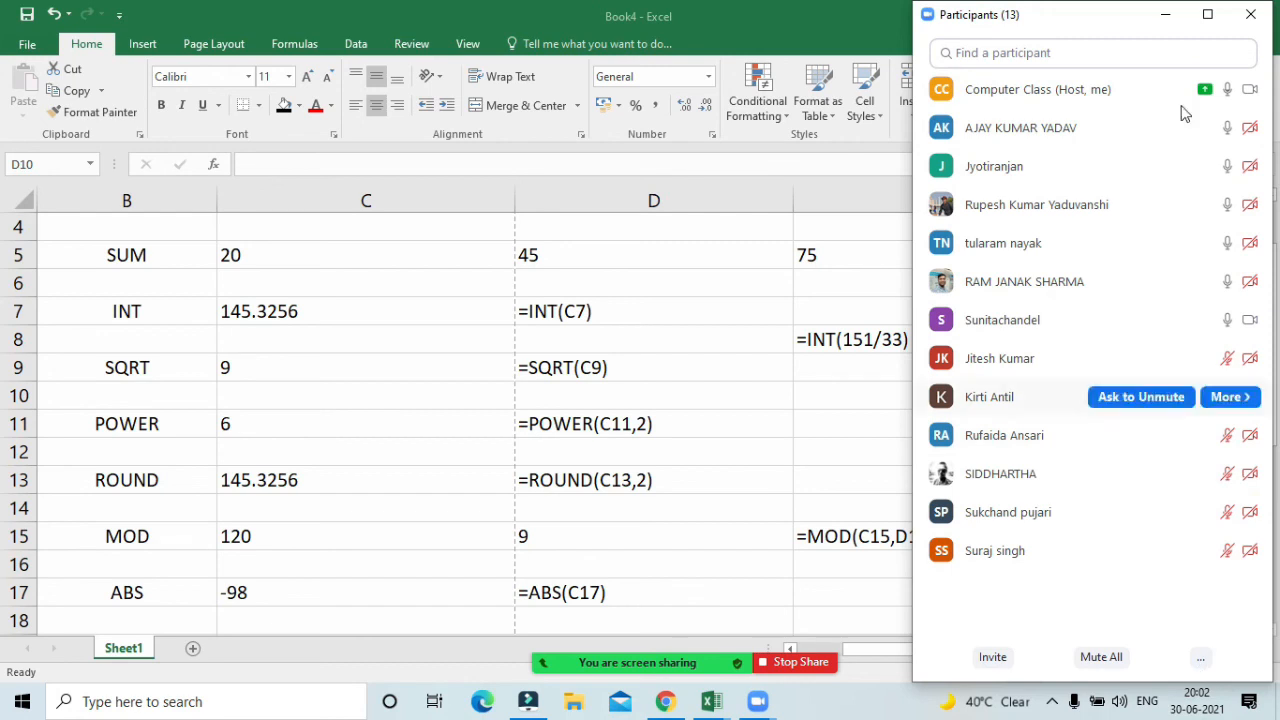
pyautogui.click(1250, 14)
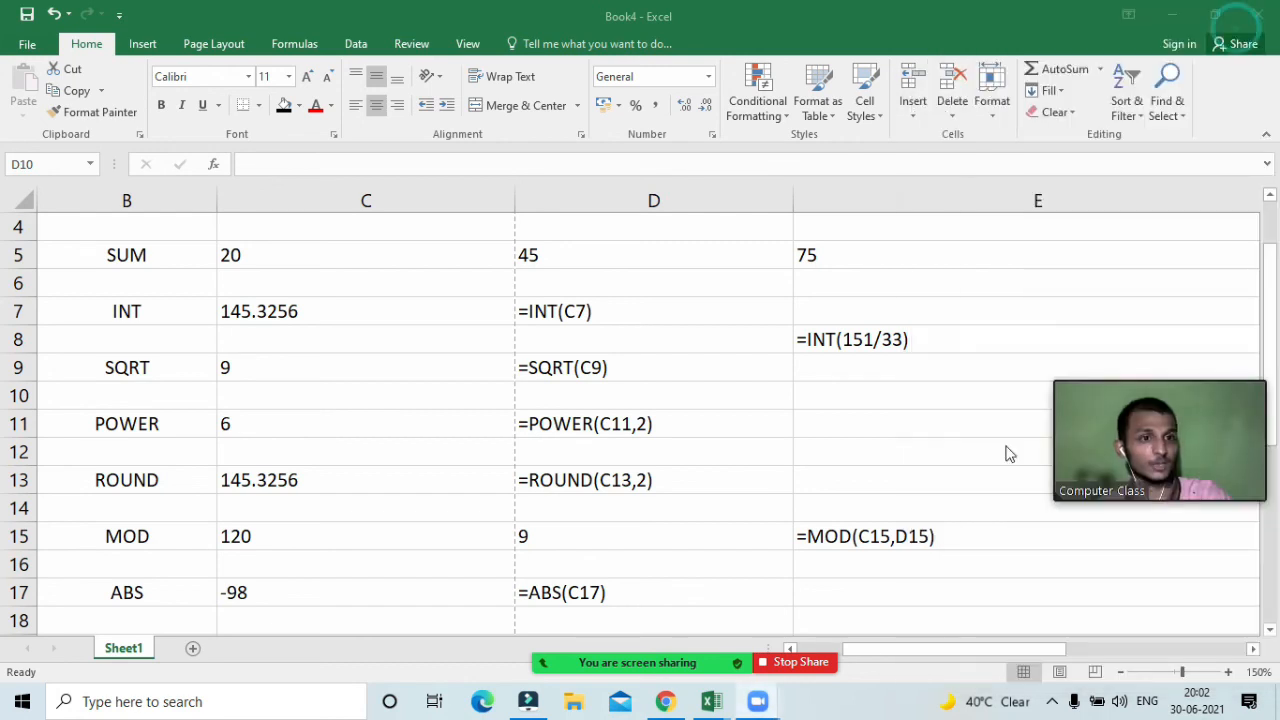